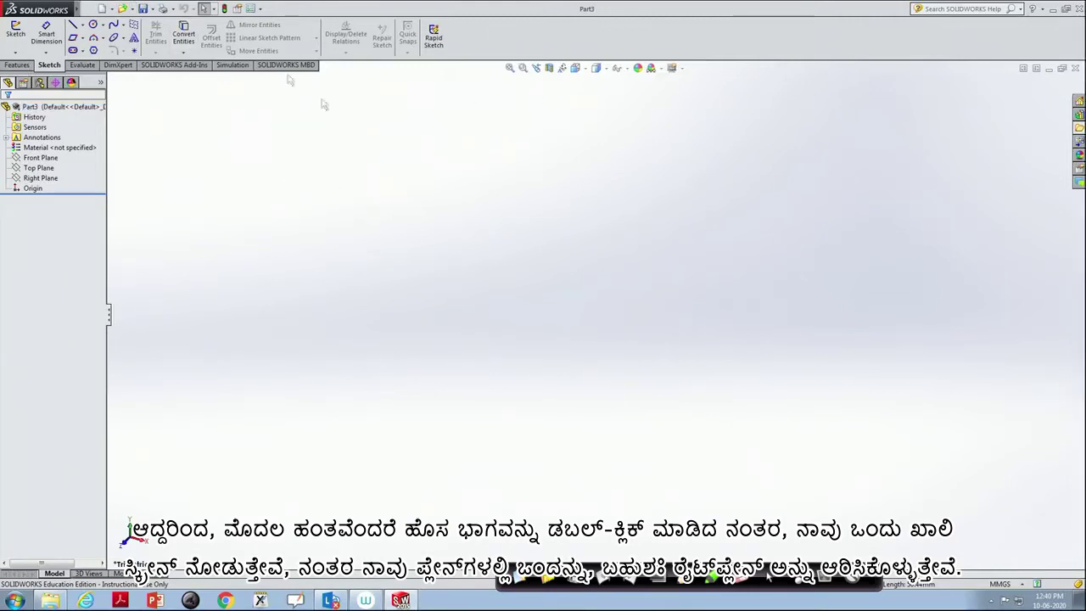
Select the Right Plane and turn the view Normal To it
click(40, 158)
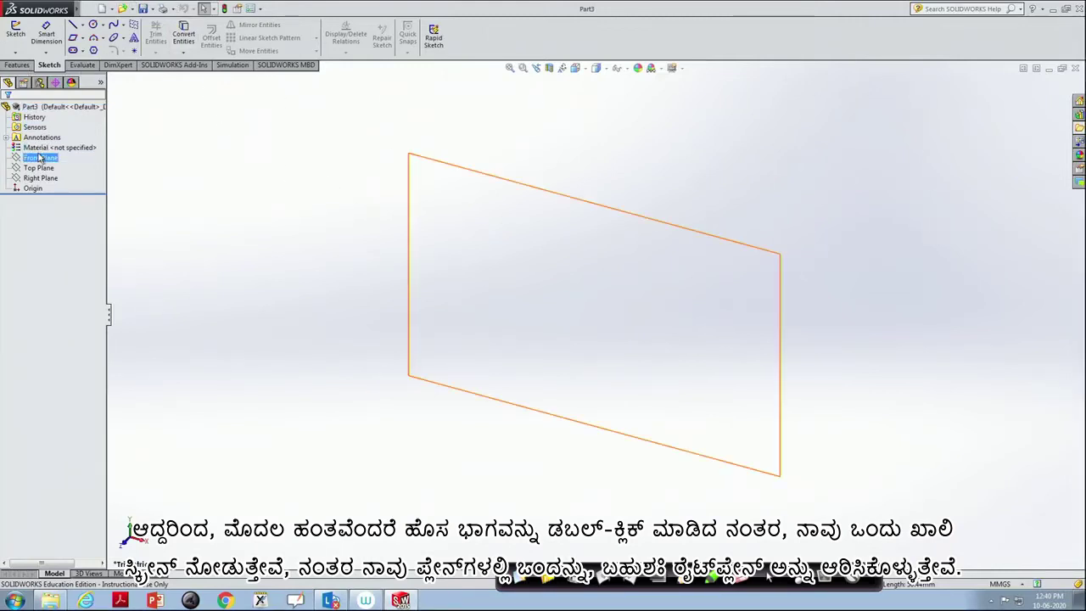
click(42, 178)
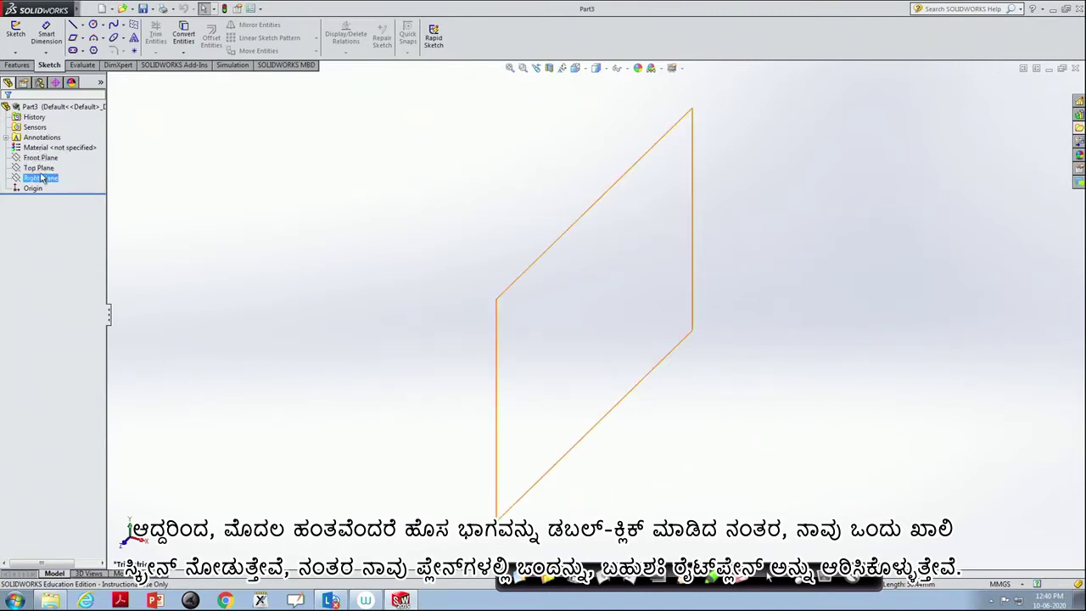
right_click(42, 178)
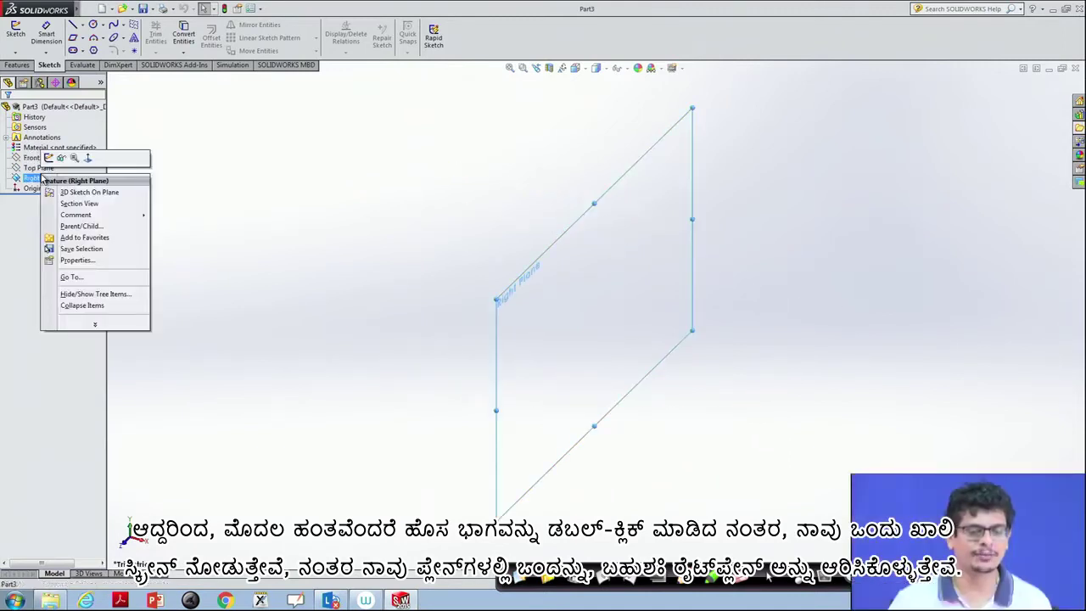
click(89, 159)
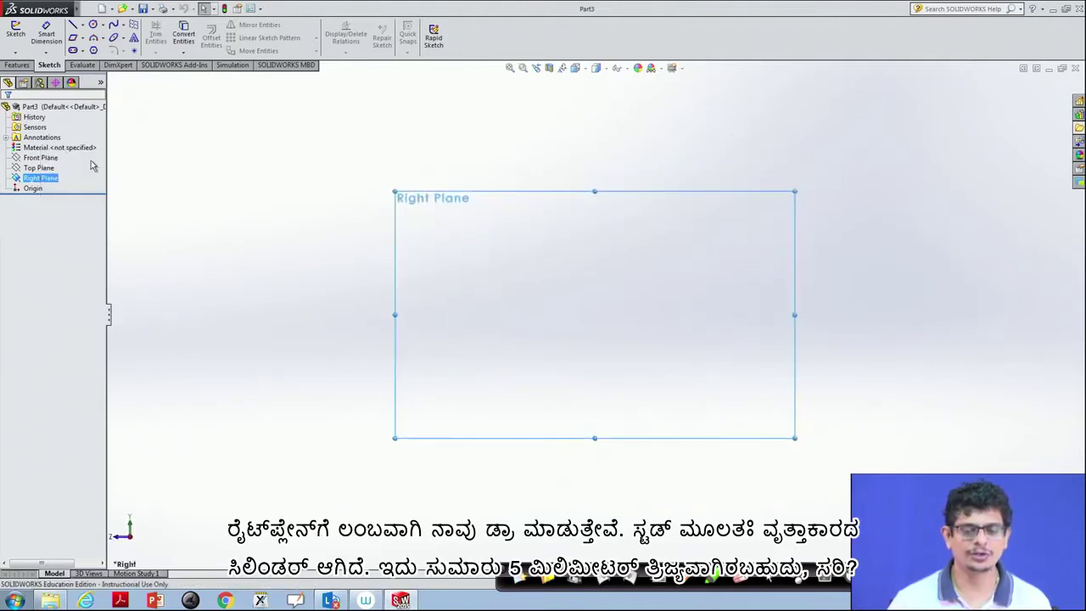
Draw a circle centred on the origin with a 5 mm radius
click(92, 24)
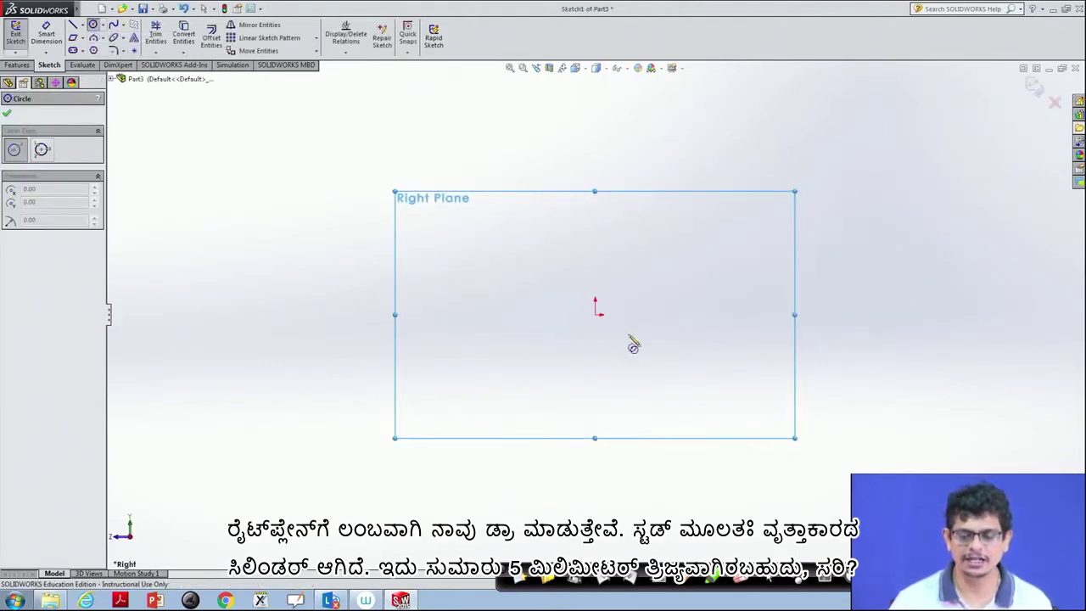
click(595, 314)
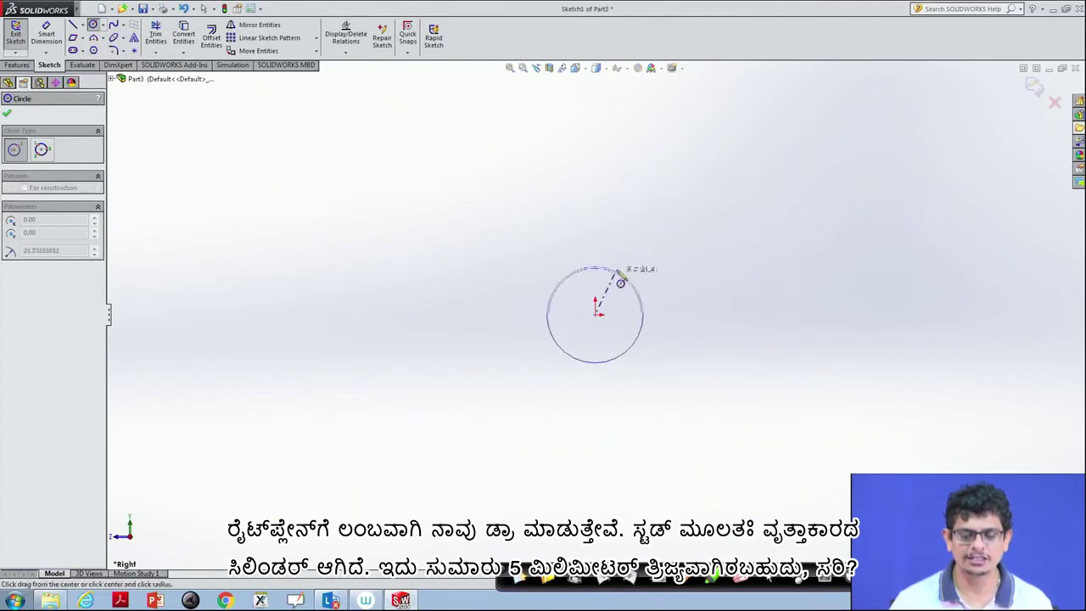
click(624, 270)
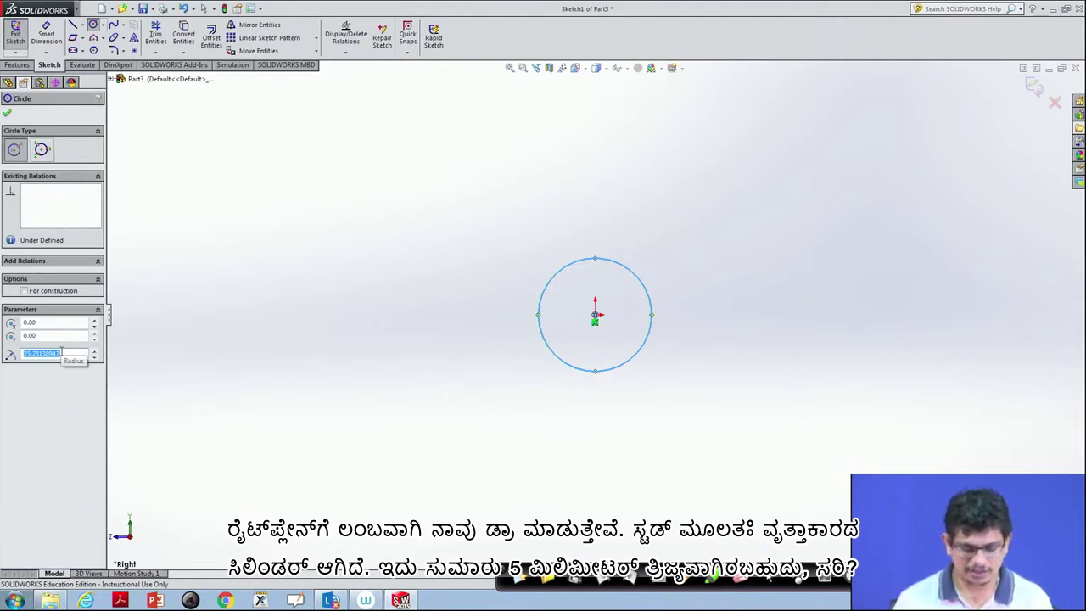
text(5)
key(Return)
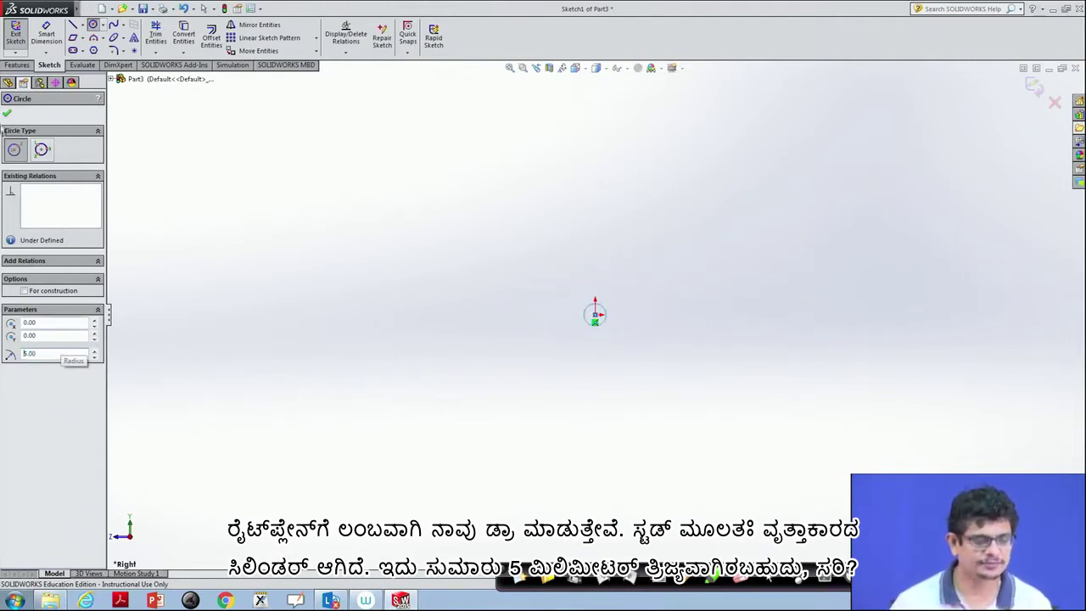
click(6, 115)
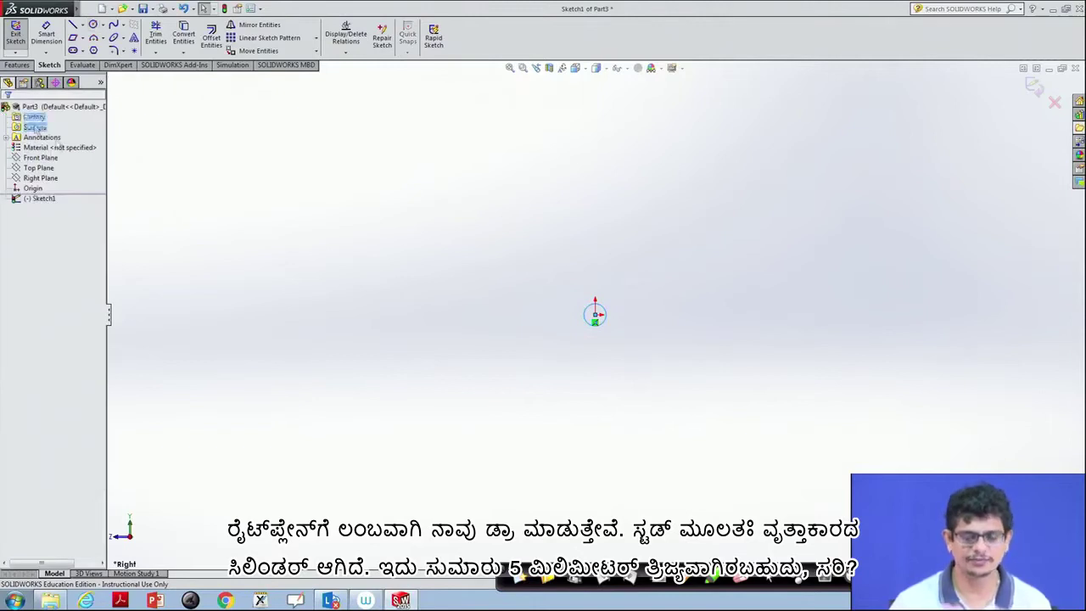
Extrude the origin circle with Extruded Boss/Base to a Blind depth of 30 mm
click(585, 313)
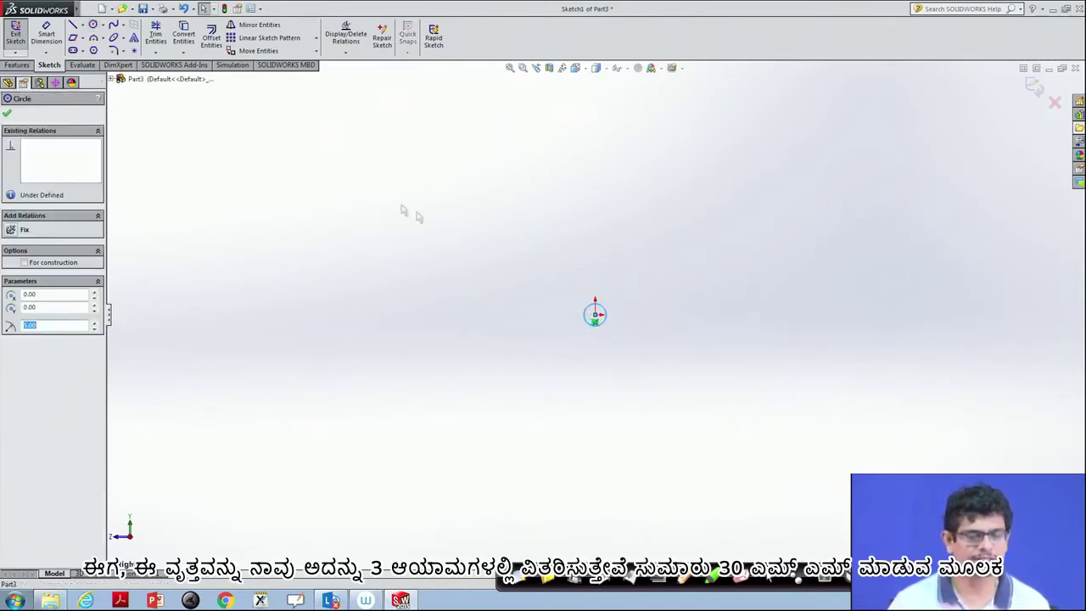
click(17, 64)
click(24, 38)
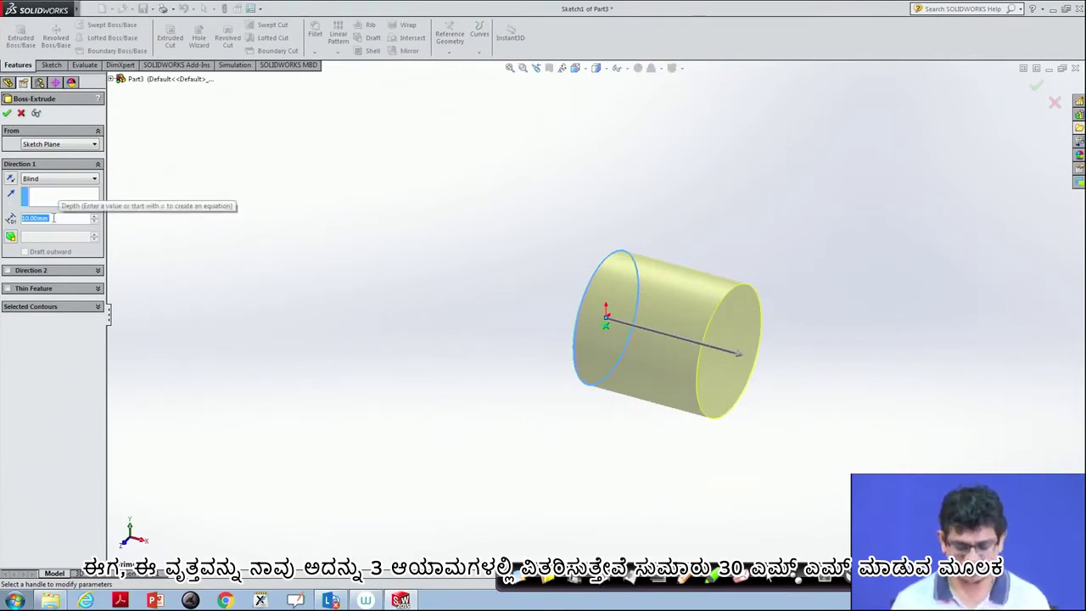
text(30)
key(Return)
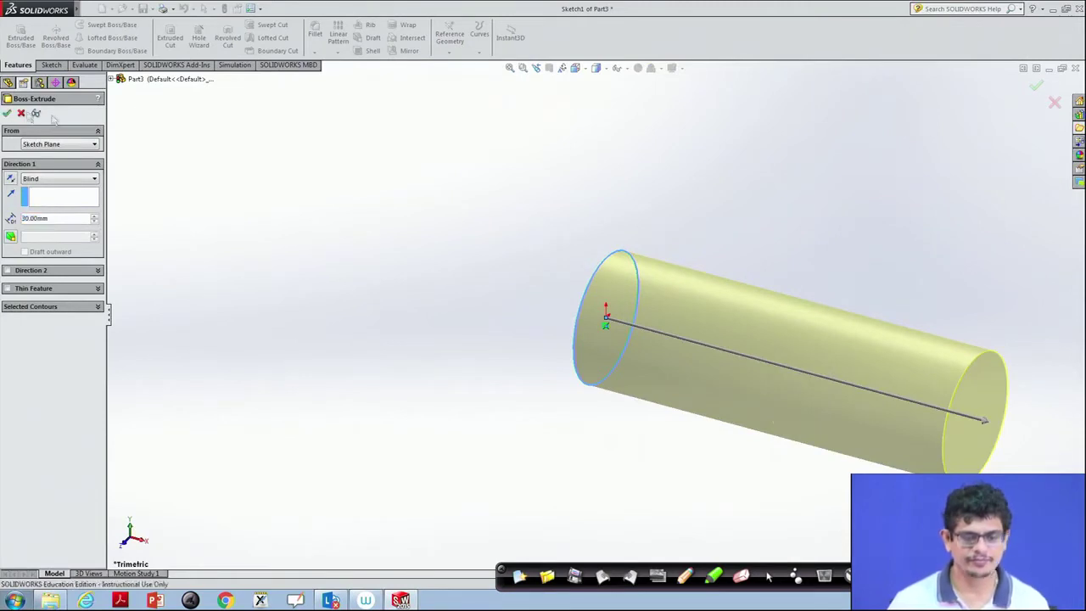
click(7, 114)
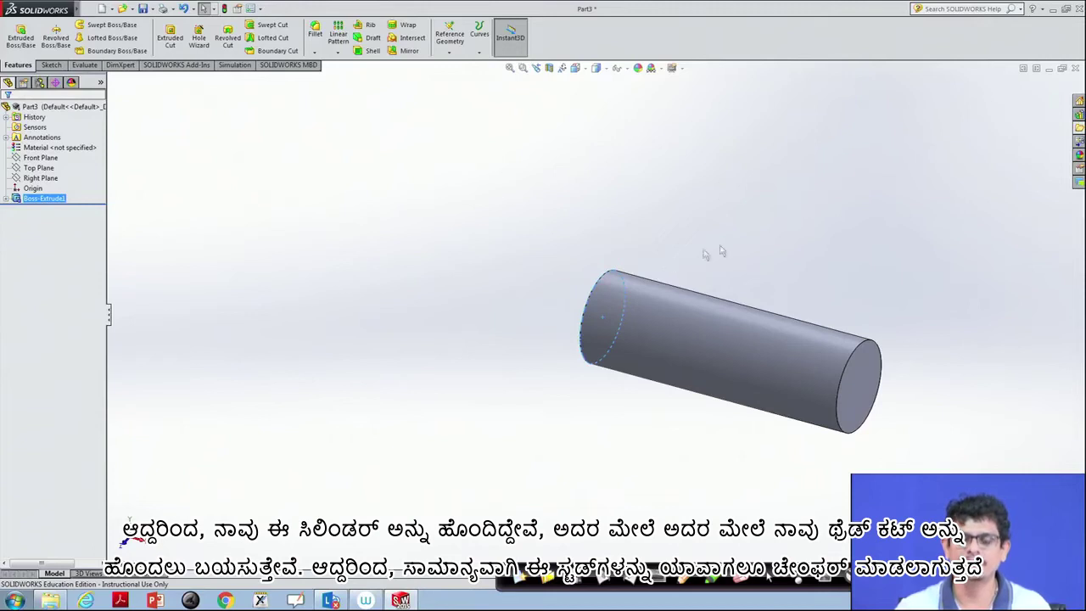
Bevel the cylinder's end edge with a 1 mm, 45° chamfer
click(871, 342)
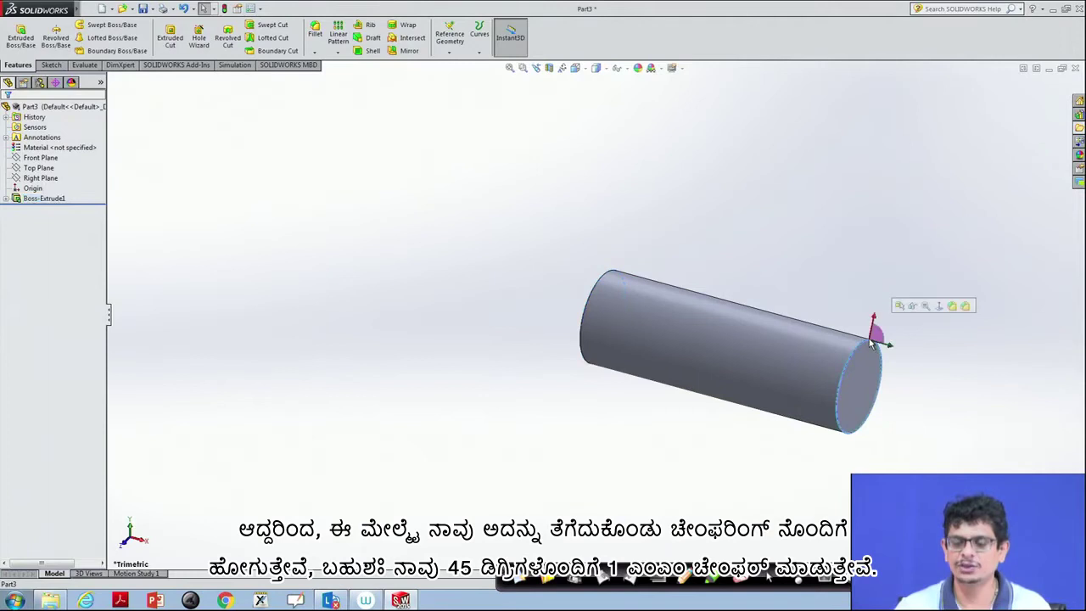
click(963, 307)
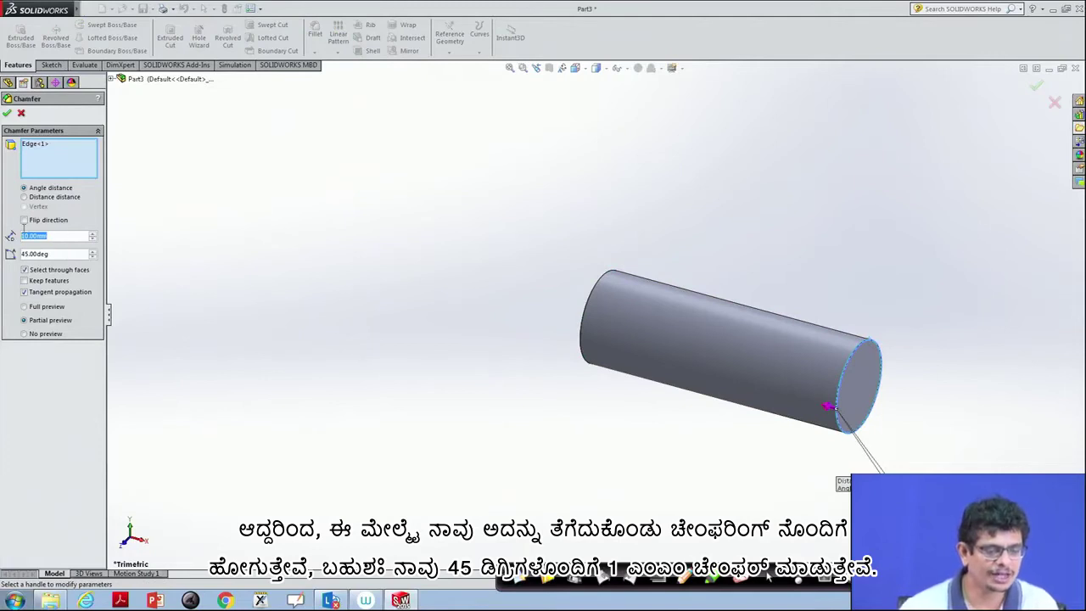
text(1)
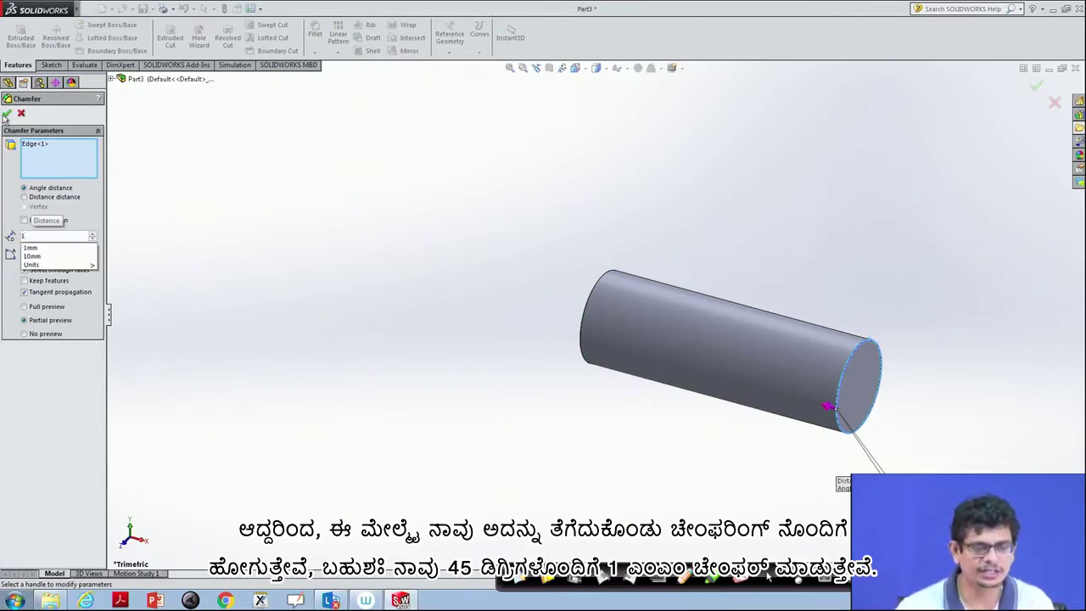
key(Return)
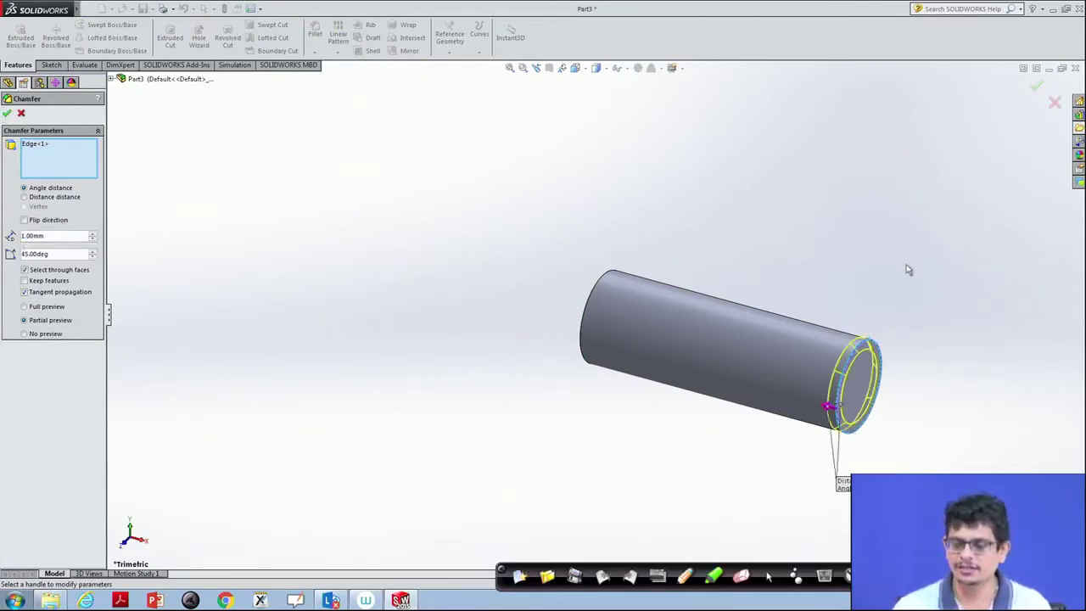
click(9, 113)
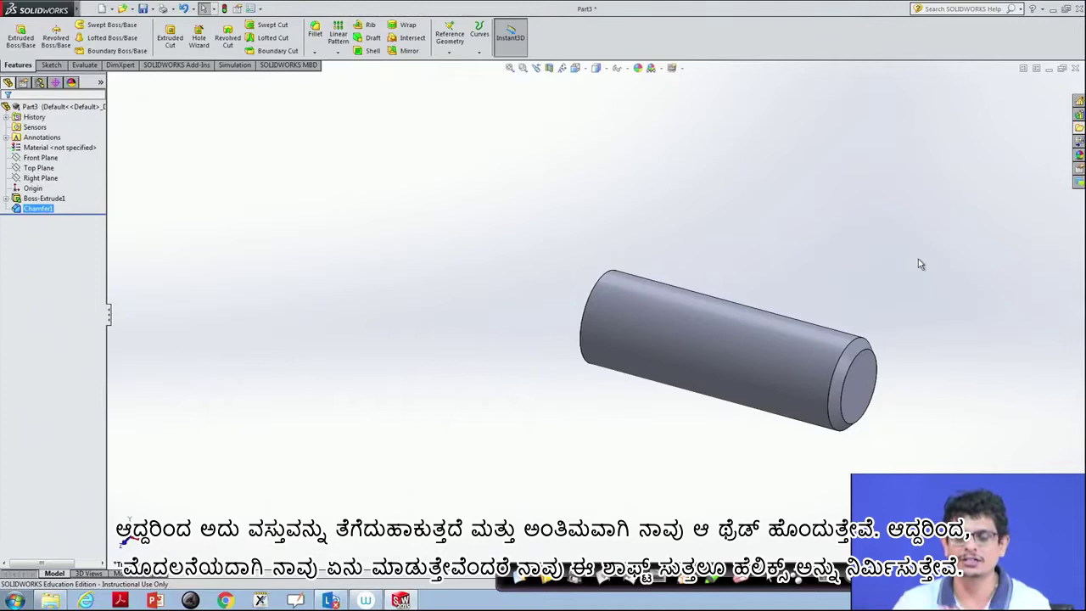
On the chamfered end face, sketch a 5 mm radius circle from the origin to the outer edge
click(863, 390)
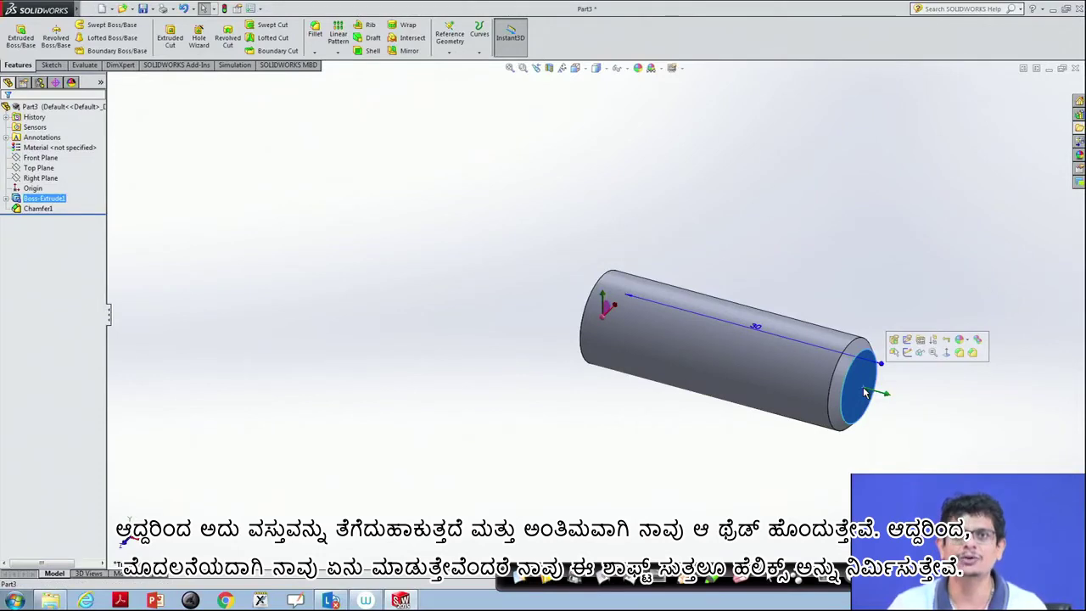
click(947, 361)
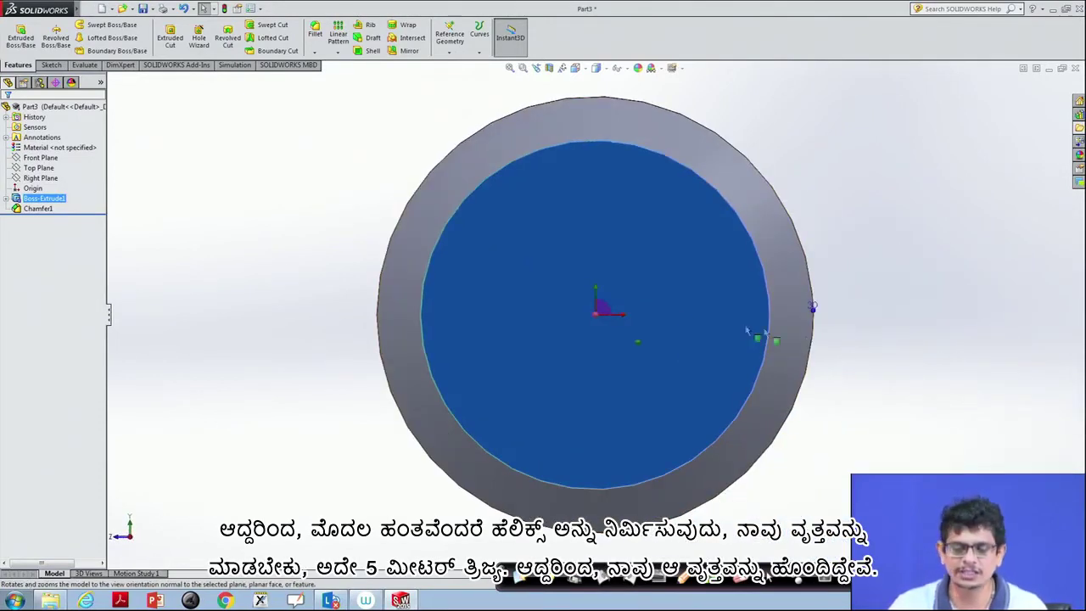
click(51, 66)
click(103, 25)
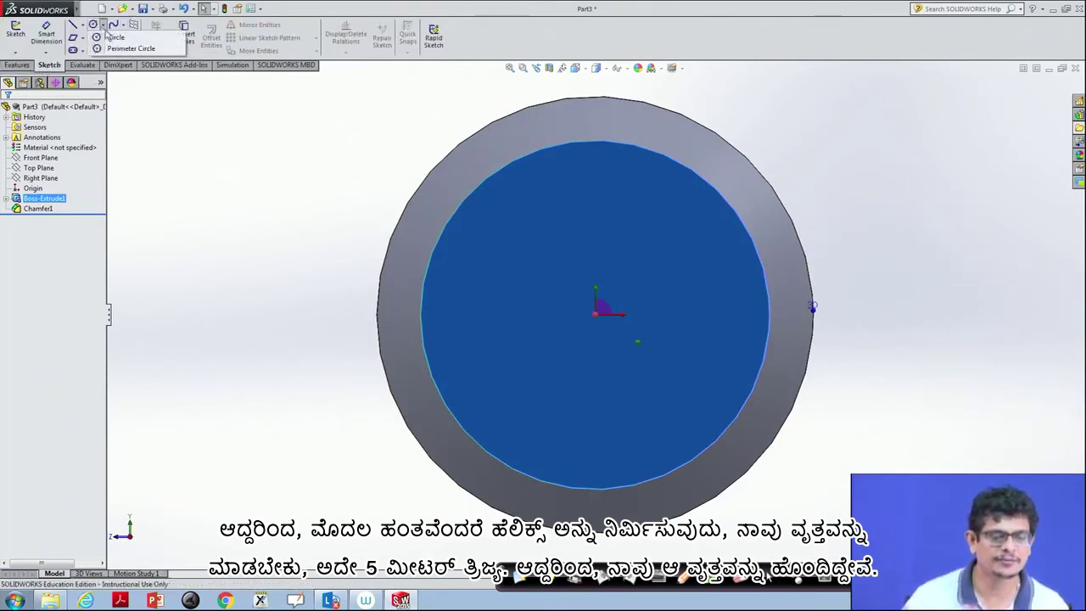
click(118, 32)
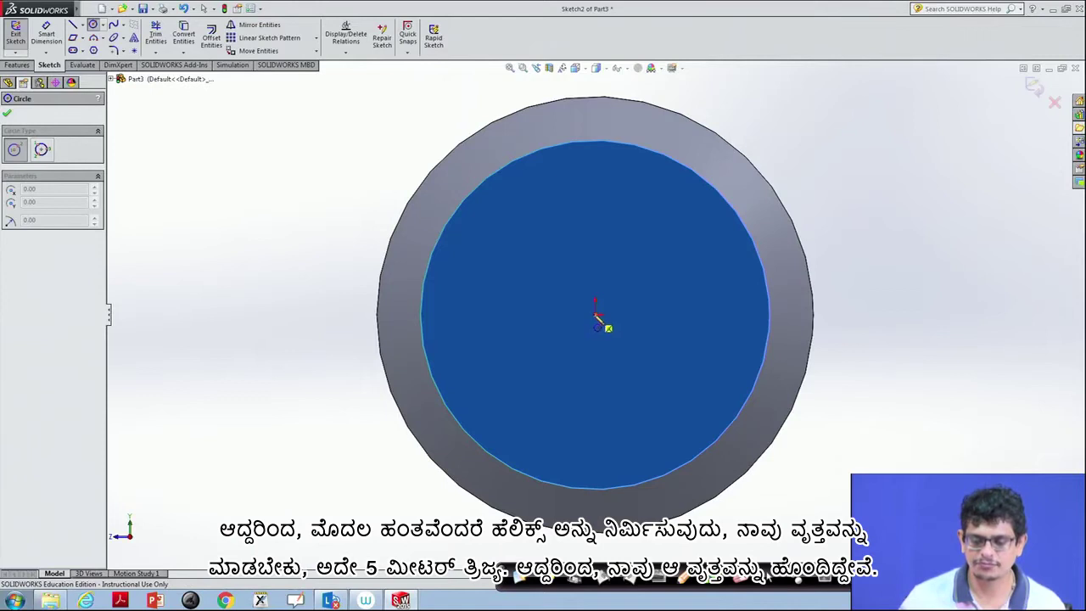
click(597, 312)
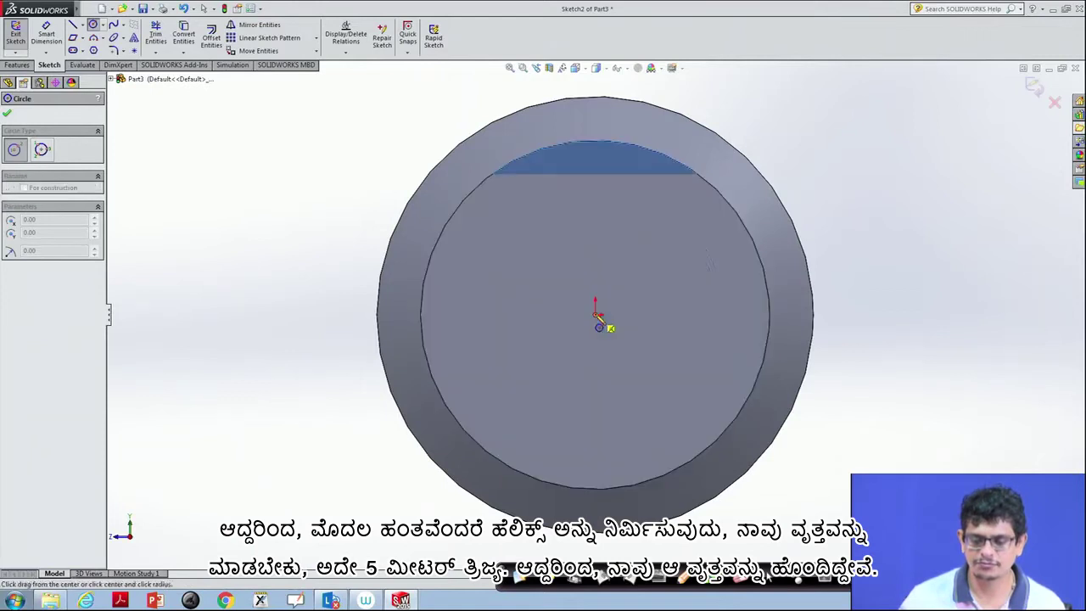
click(675, 123)
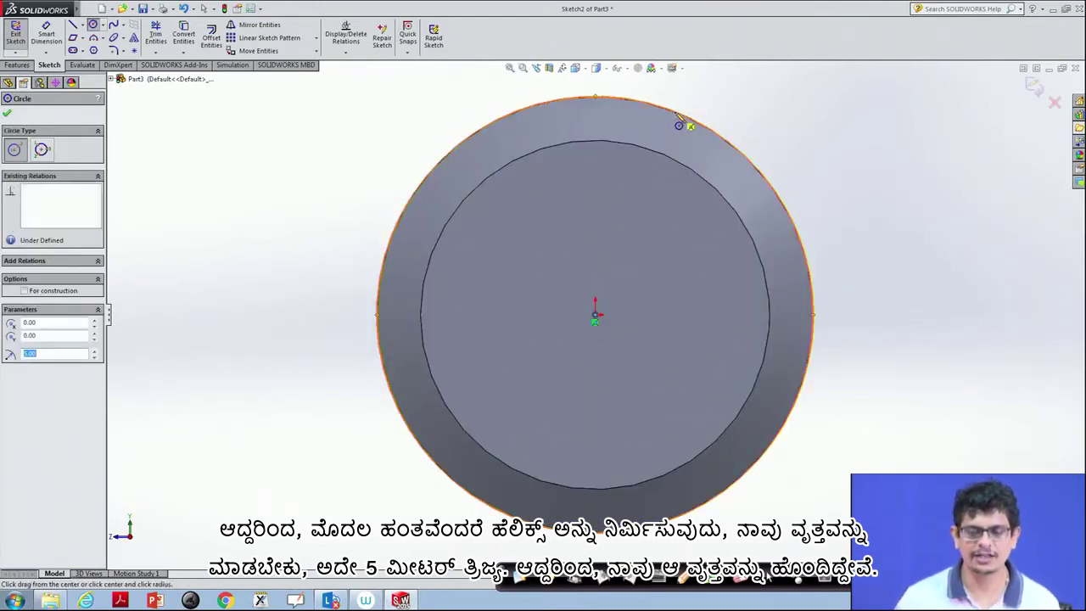
mouse_move(710, 211)
middle_down()
mouse_move(740, 202)
mouse_move(768, 235)
mouse_move(784, 233)
middle_up()
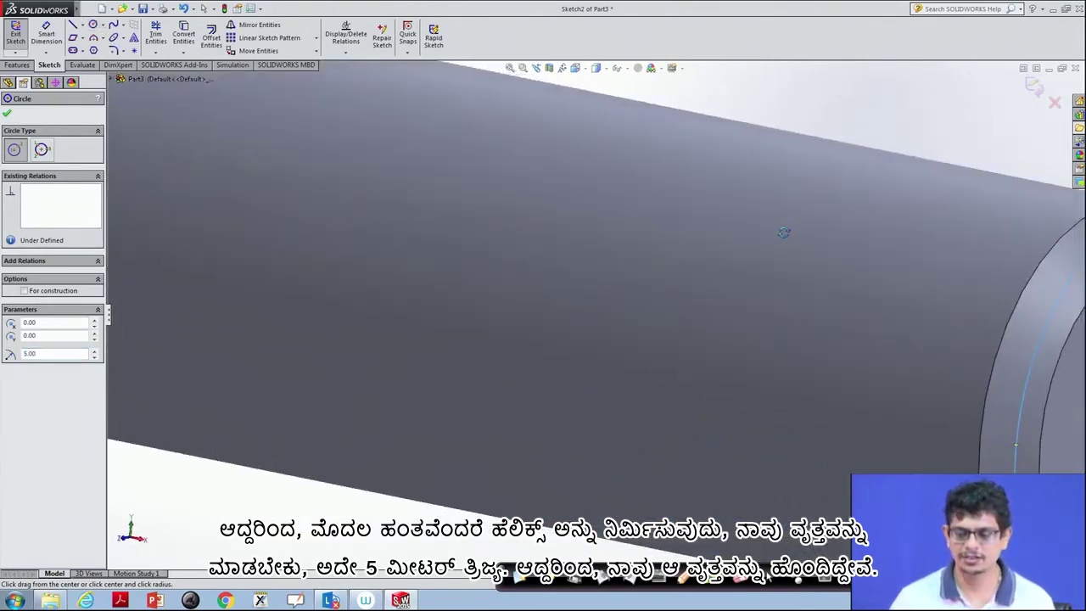
key(f)
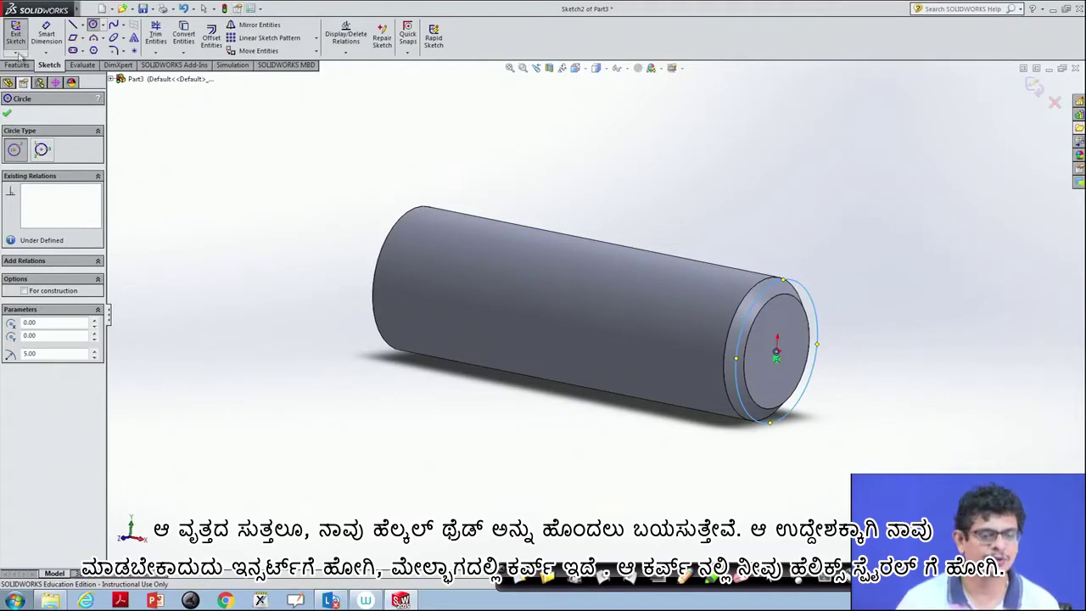
Create a clockwise helix from the end circle, 20 mm high with 1.5 mm pitch
click(130, 9)
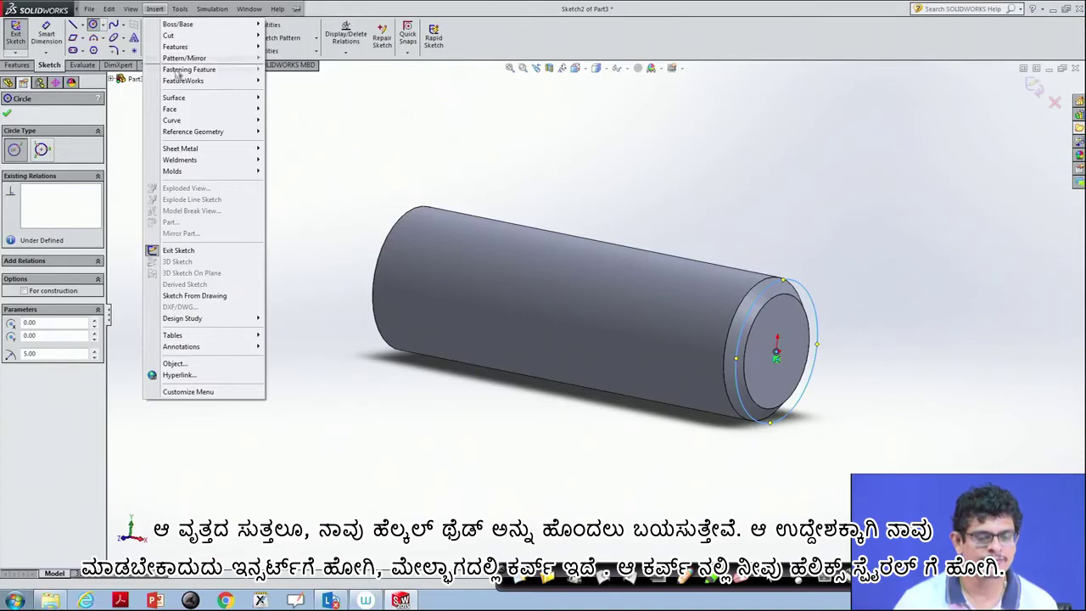
mouse_move(172, 120)
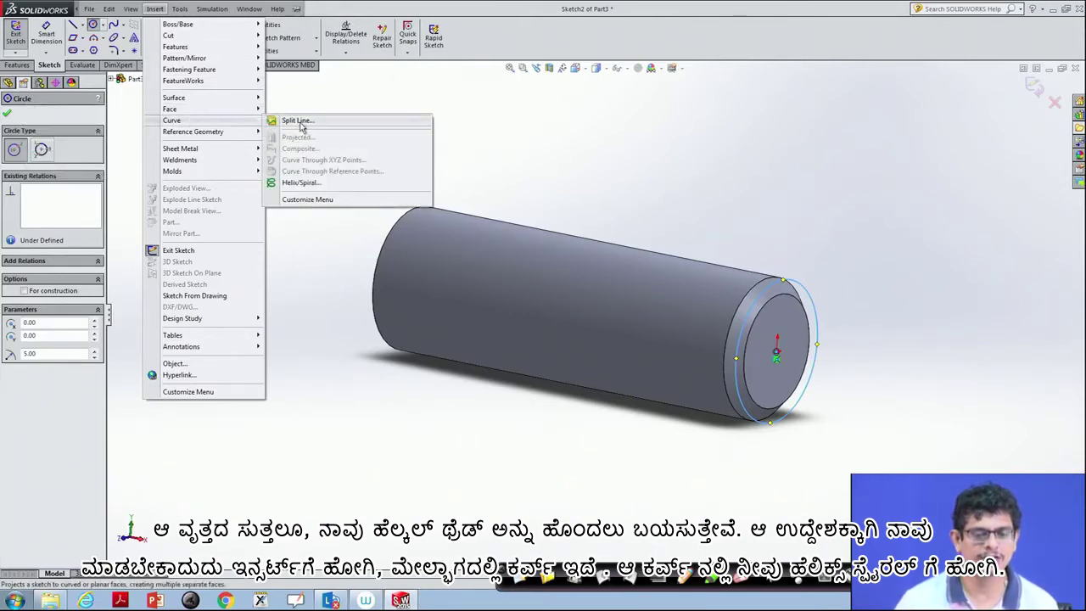
click(309, 185)
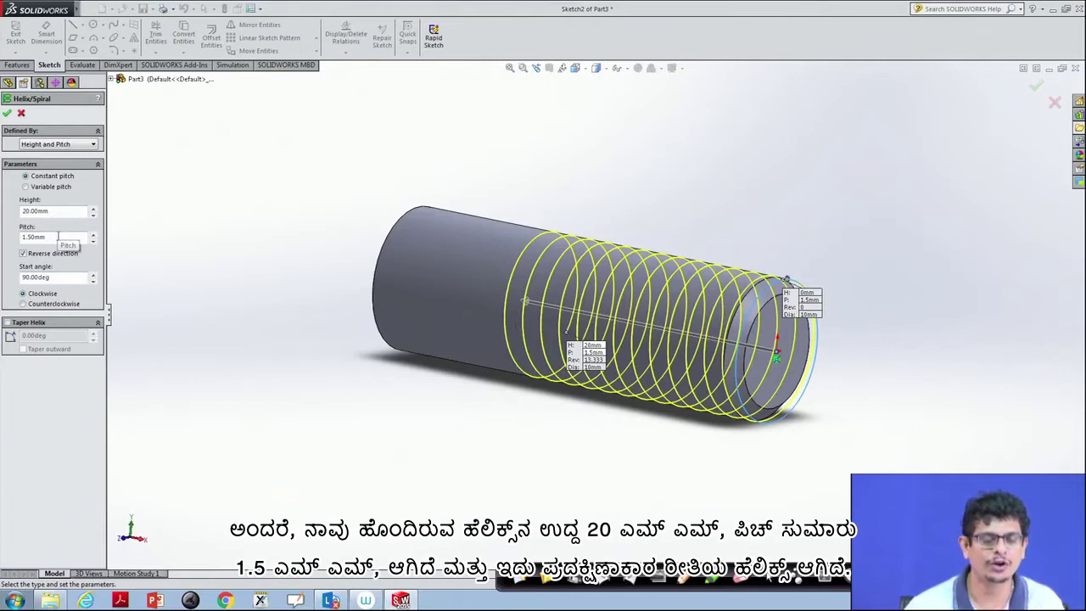
click(7, 113)
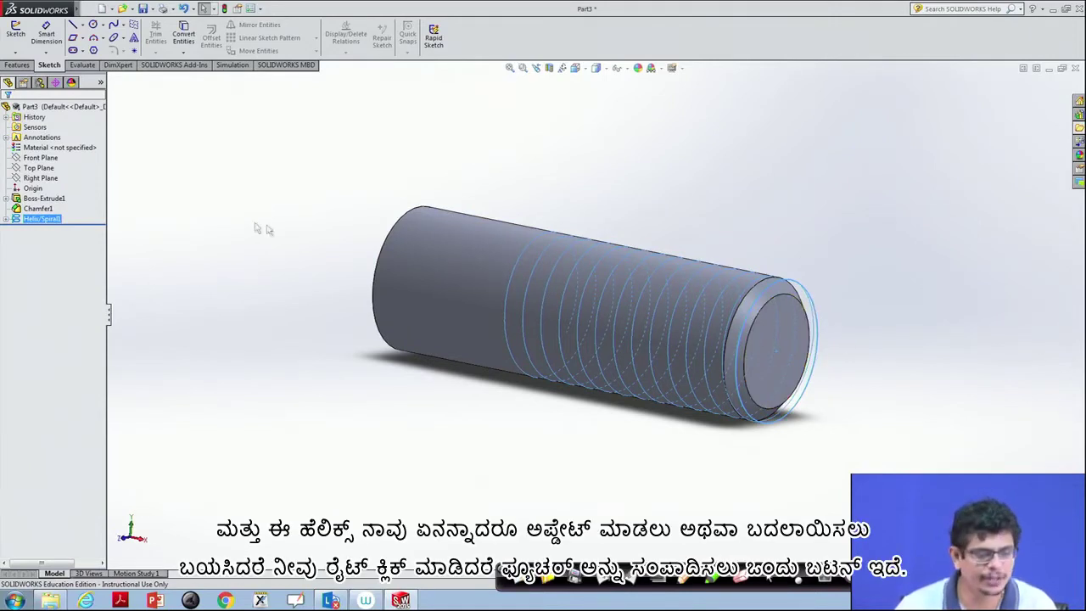
Edit Helix/Spiral1 to reverse direction and start at 90°, keeping 20 mm height and 1.5 mm pitch
right_click(36, 219)
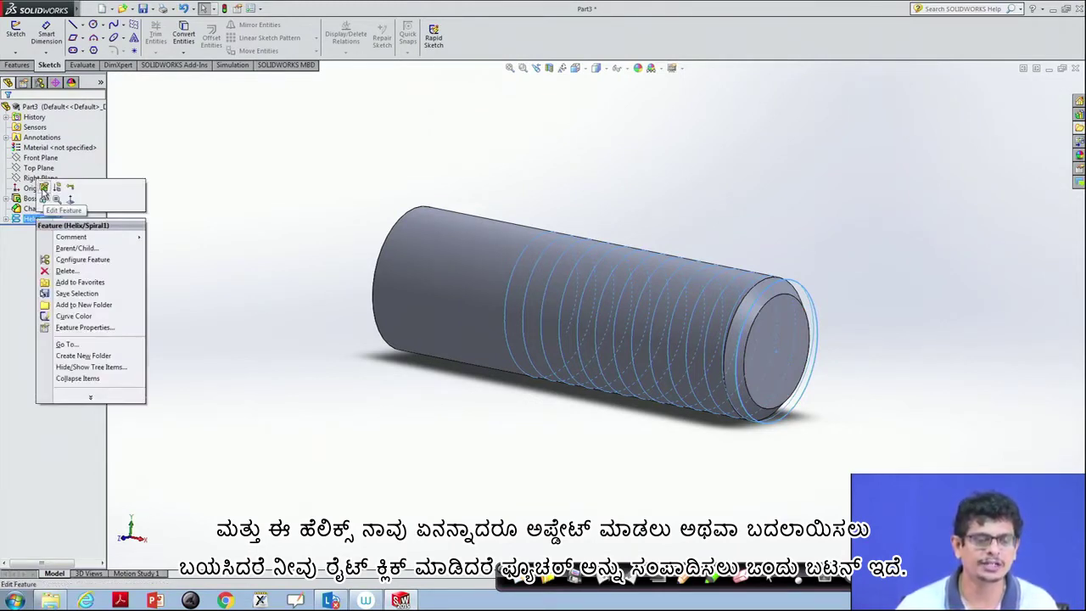
click(43, 189)
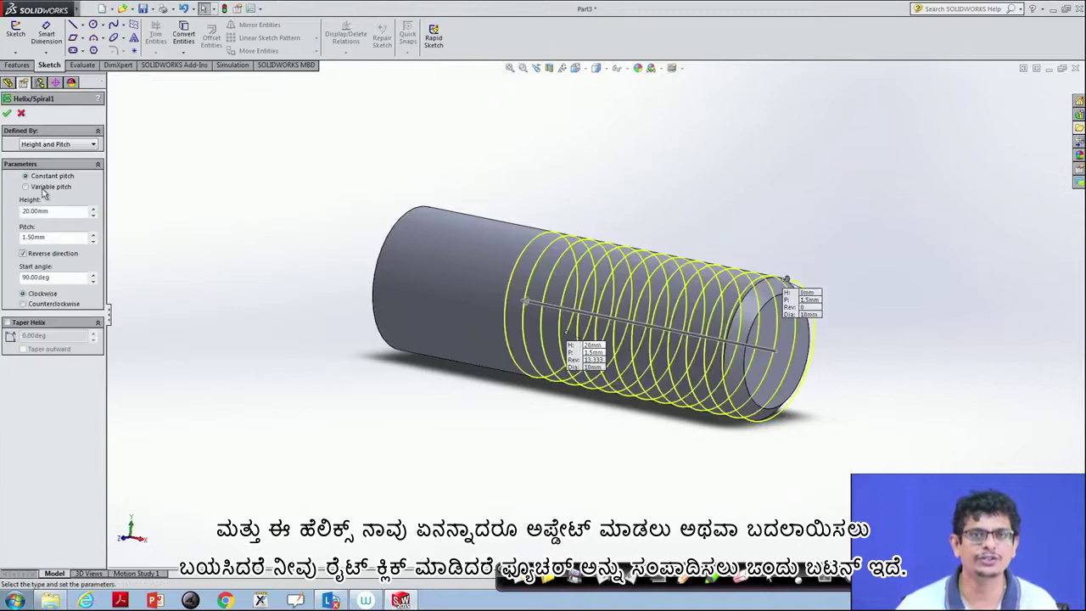
click(60, 277)
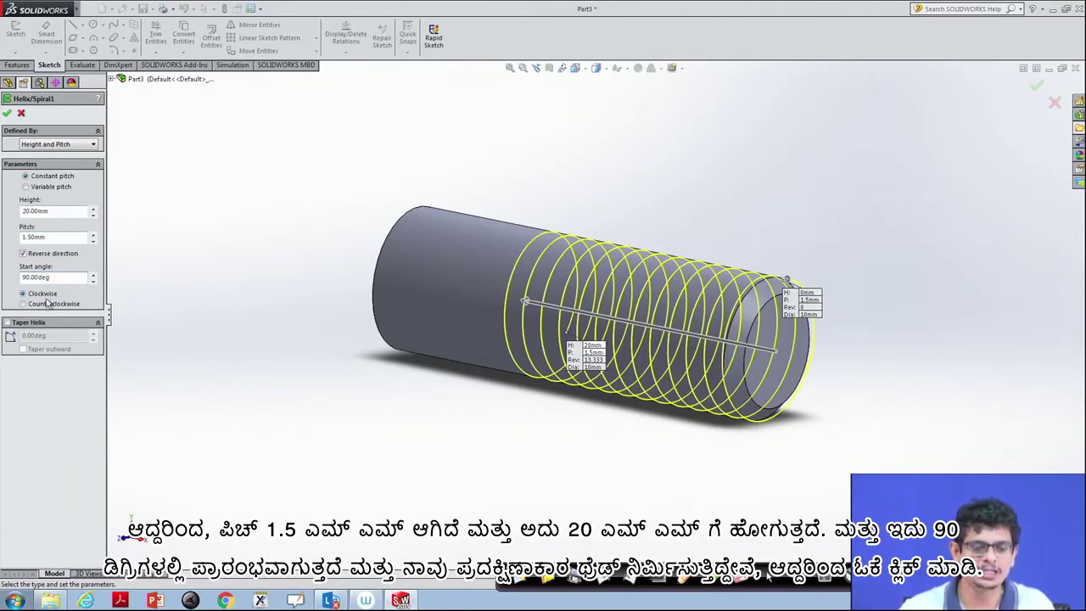
click(7, 116)
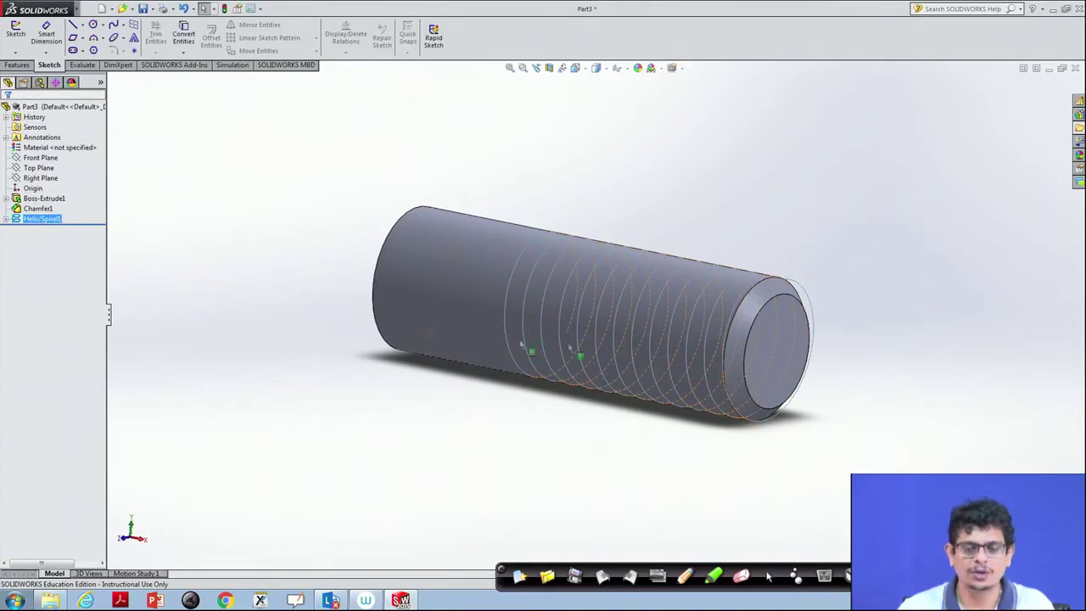
Sketch a closed triangular thread profile on the Front Plane at the helix start, then select it with the helix
right_click(42, 160)
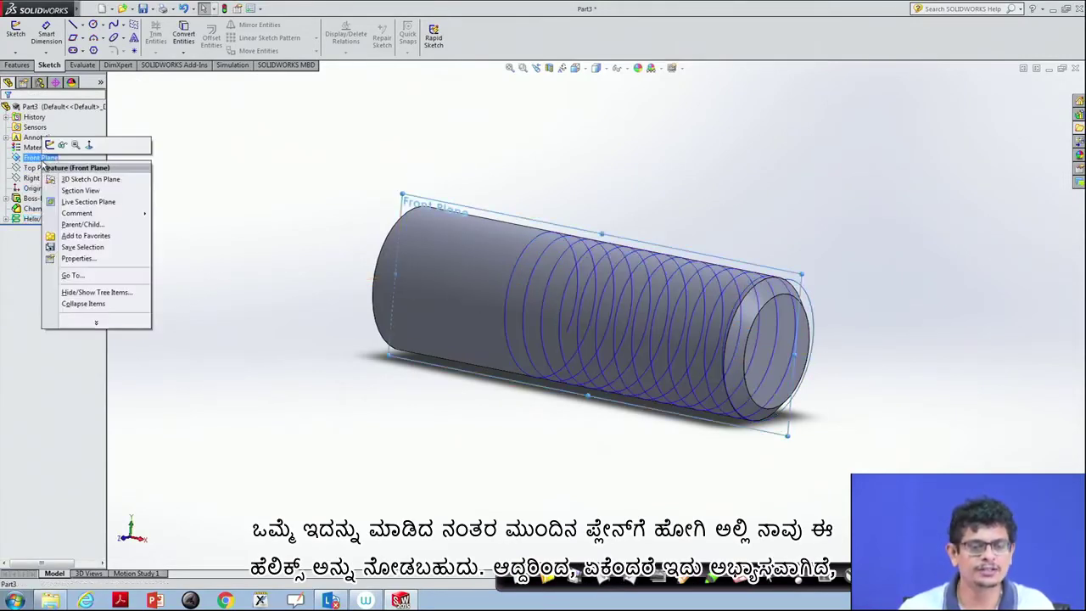
click(89, 146)
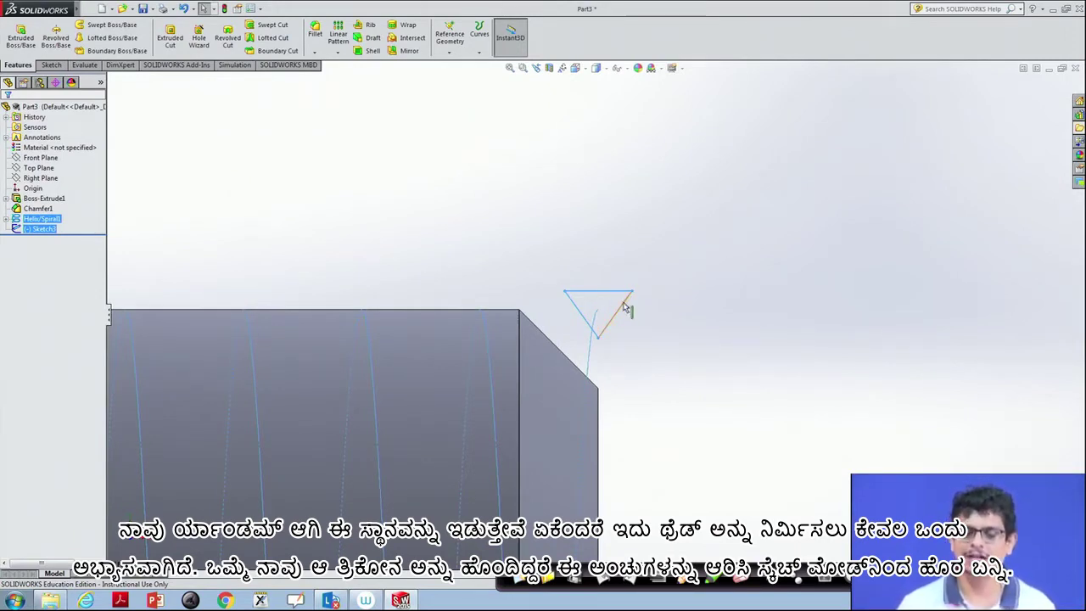
click(607, 291)
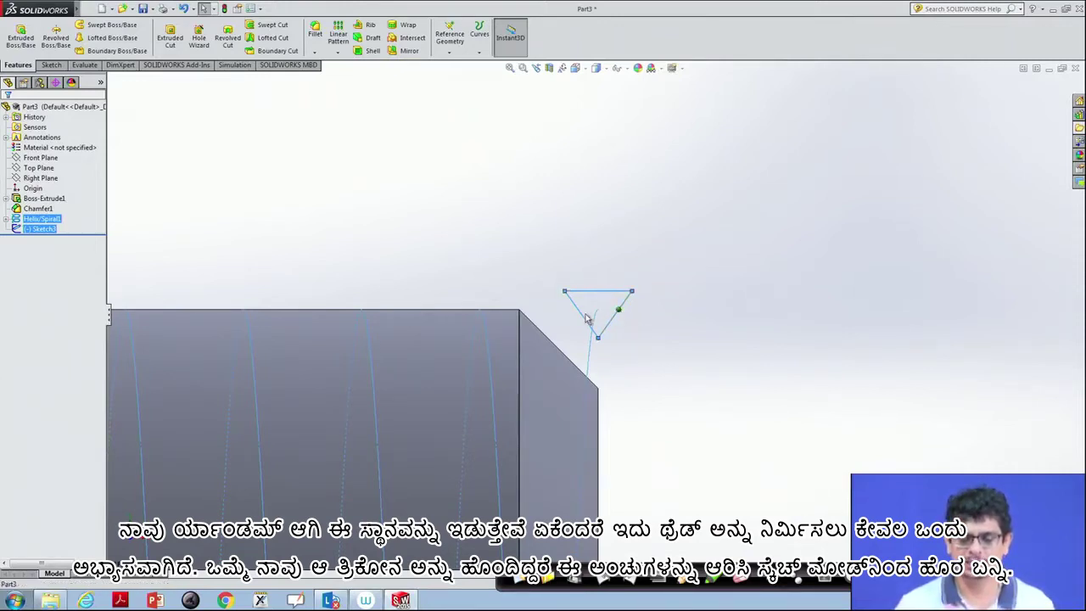
click(952, 168)
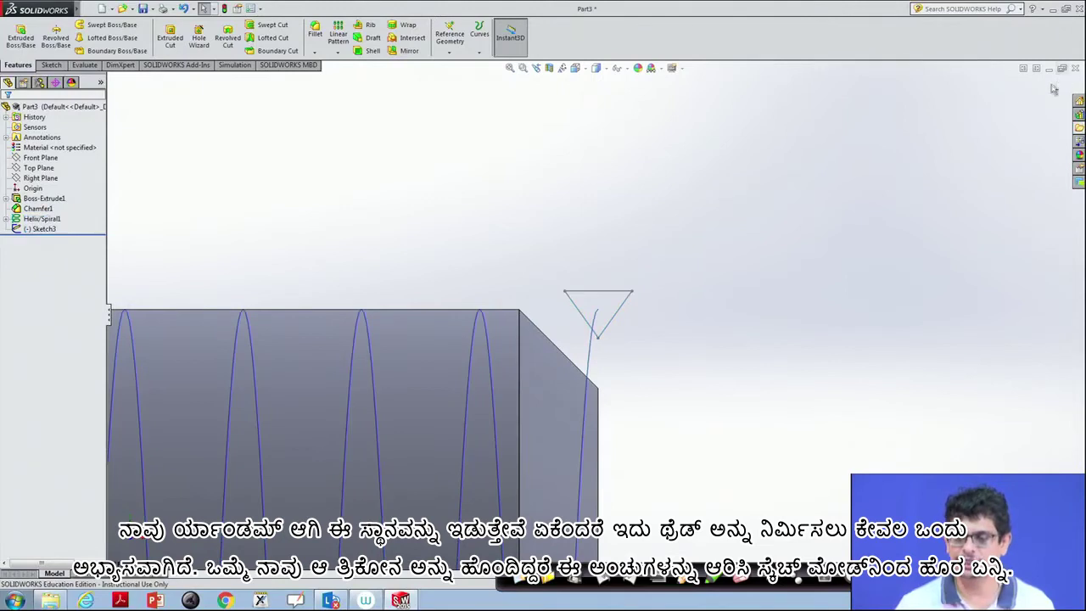
click(48, 229)
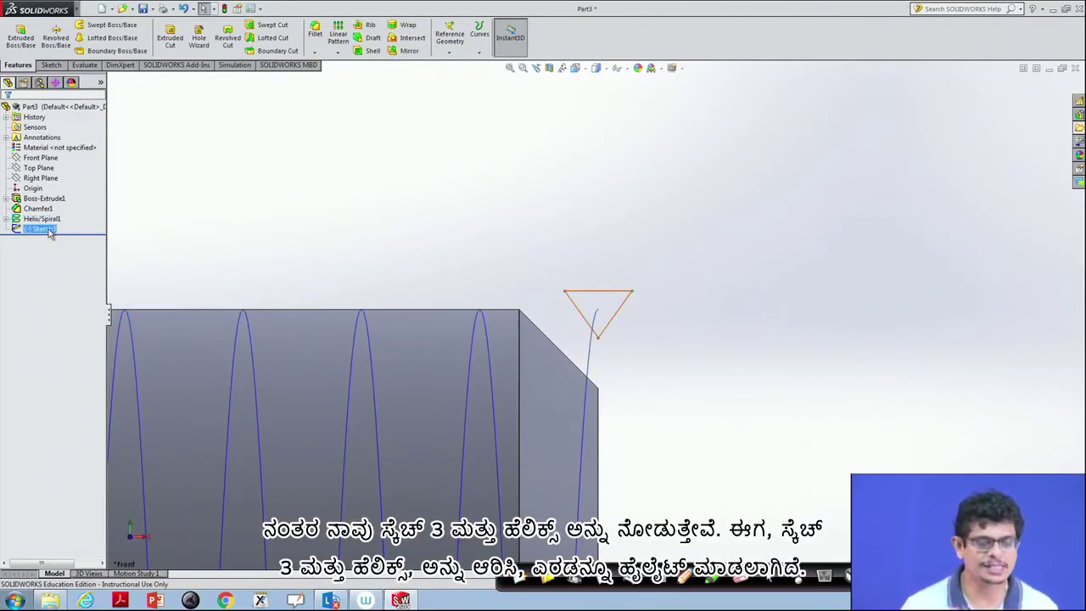
ctrl+click(44, 220)
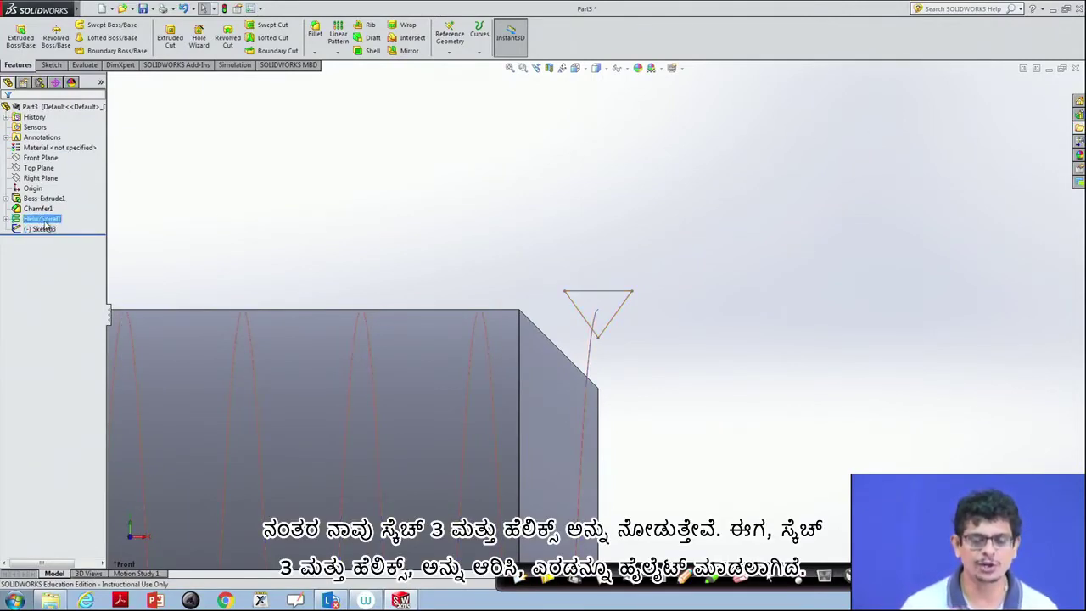
Swept-cut the triangular Sketch3 profile along Helix/Spiral1 to form the thread
ctrl+click(44, 229)
ctrl+click(48, 221)
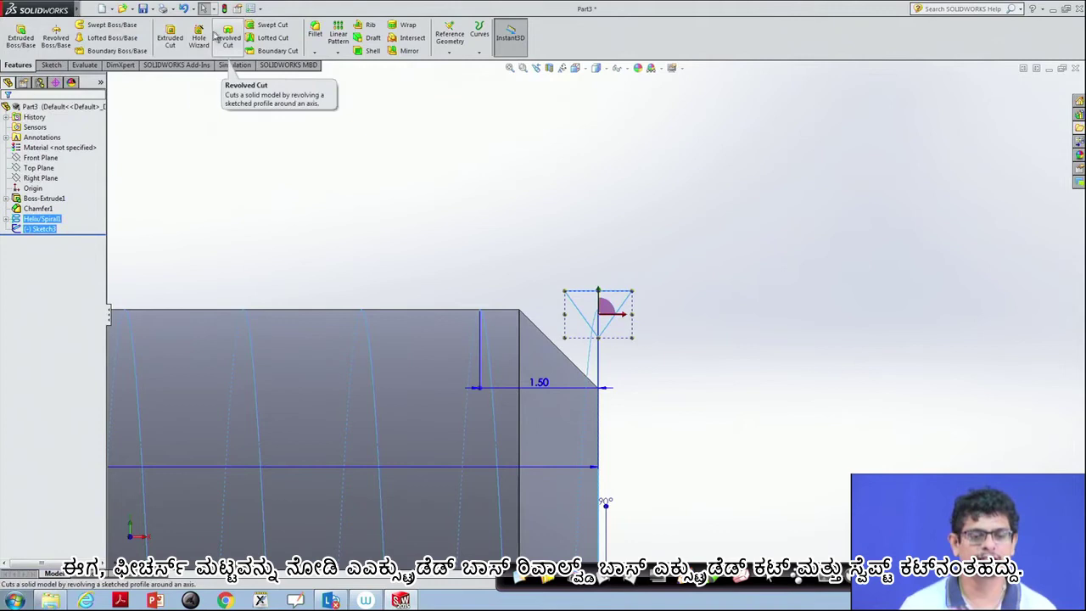
click(279, 29)
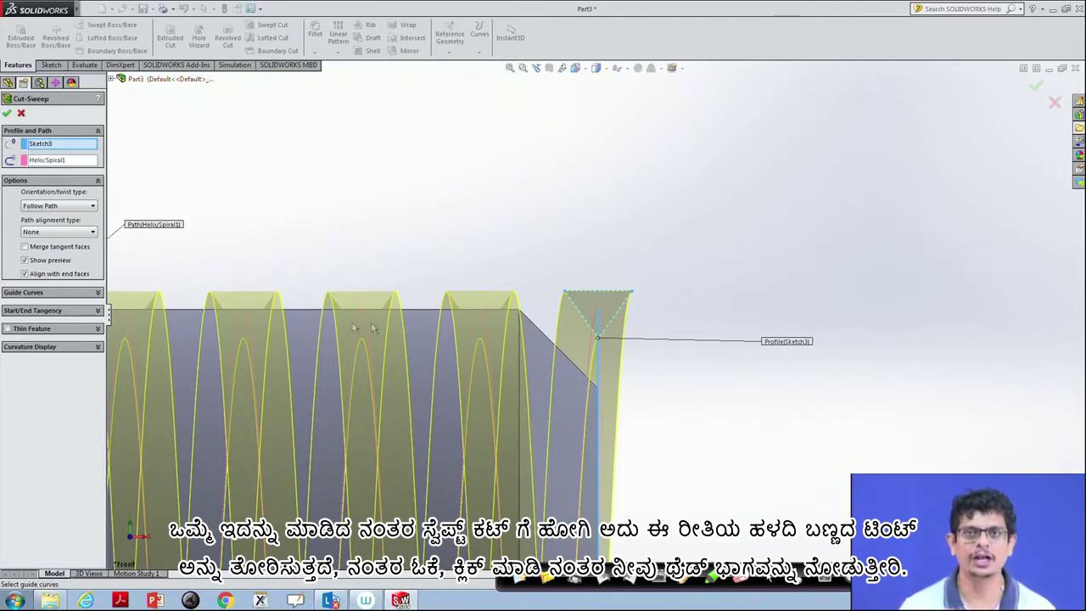
click(7, 113)
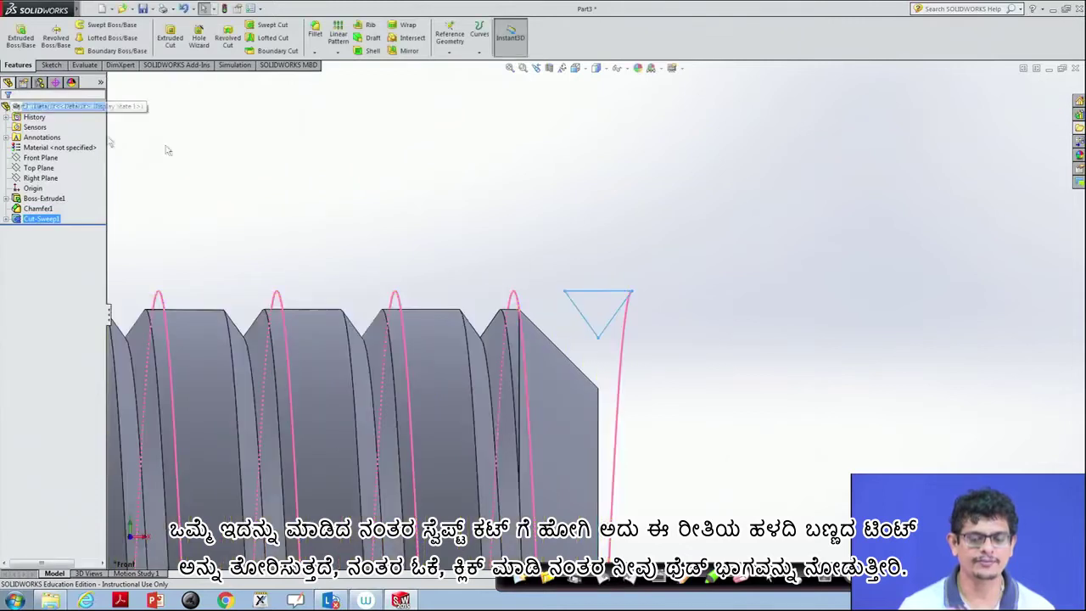
scroll(734, 289, up, 2)
scroll(734, 289, up, 1)
scroll(735, 288, up, 1)
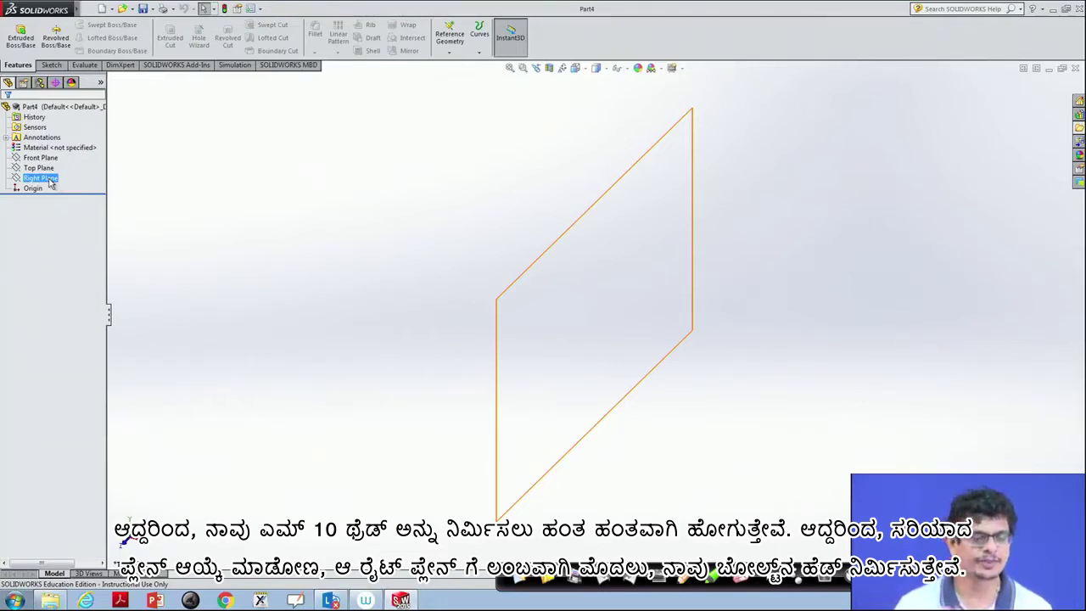
In the new part, view the Right Plane Normal To the screen
right_click(49, 180)
click(97, 164)
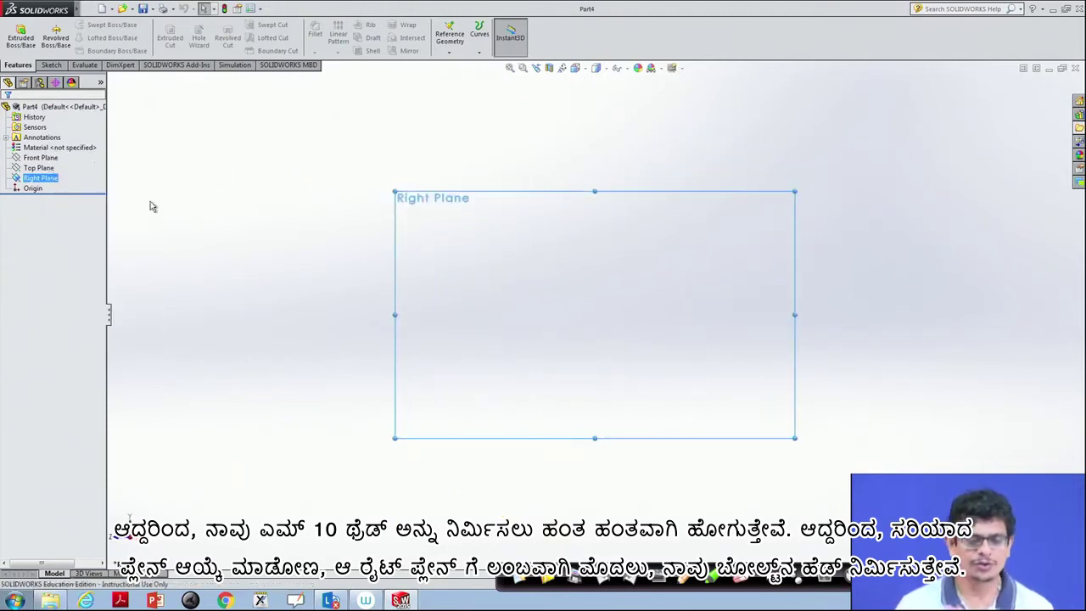
Sketch an 8 mm radius circle centred on the origin of the Right Plane
click(51, 66)
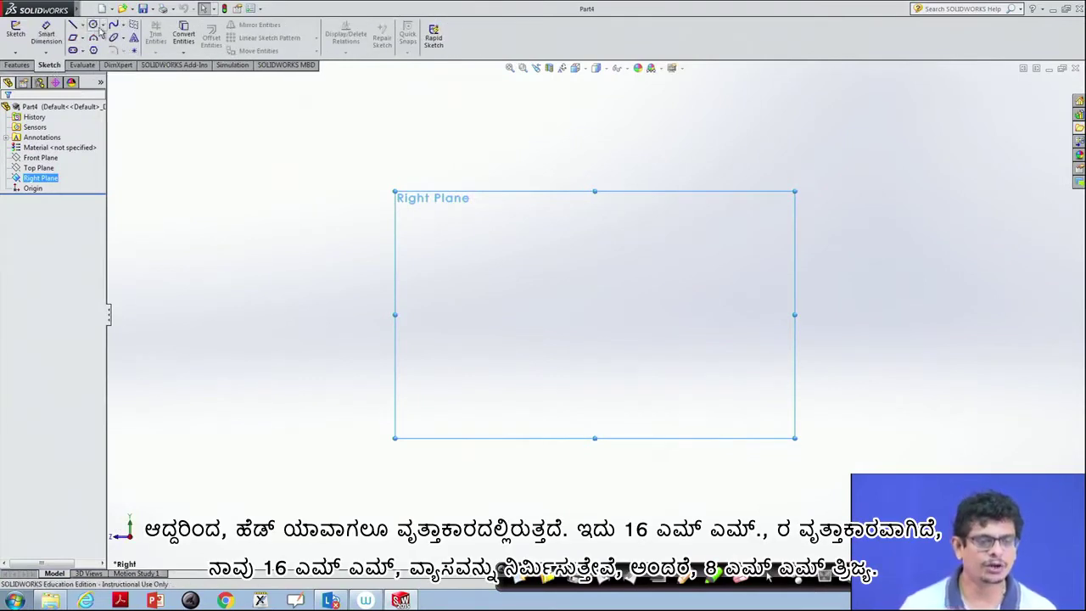
click(103, 26)
click(112, 35)
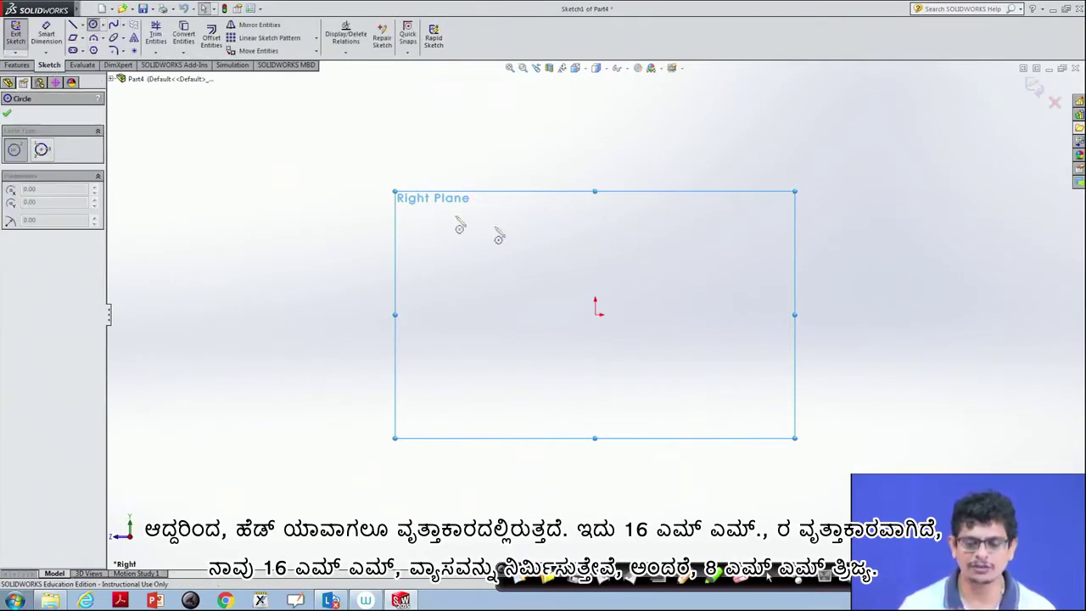
click(596, 312)
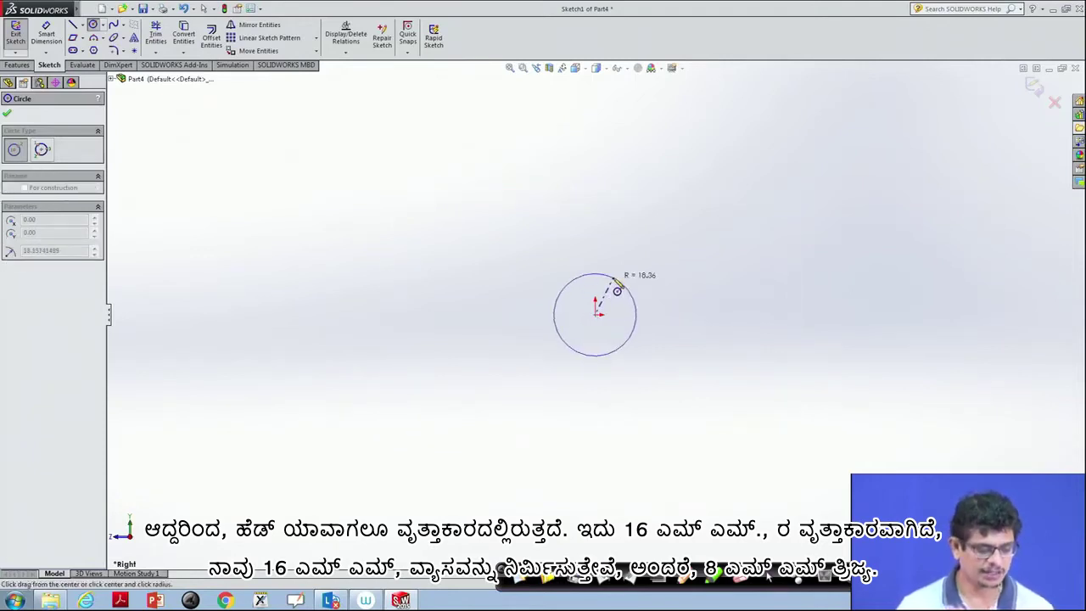
click(620, 282)
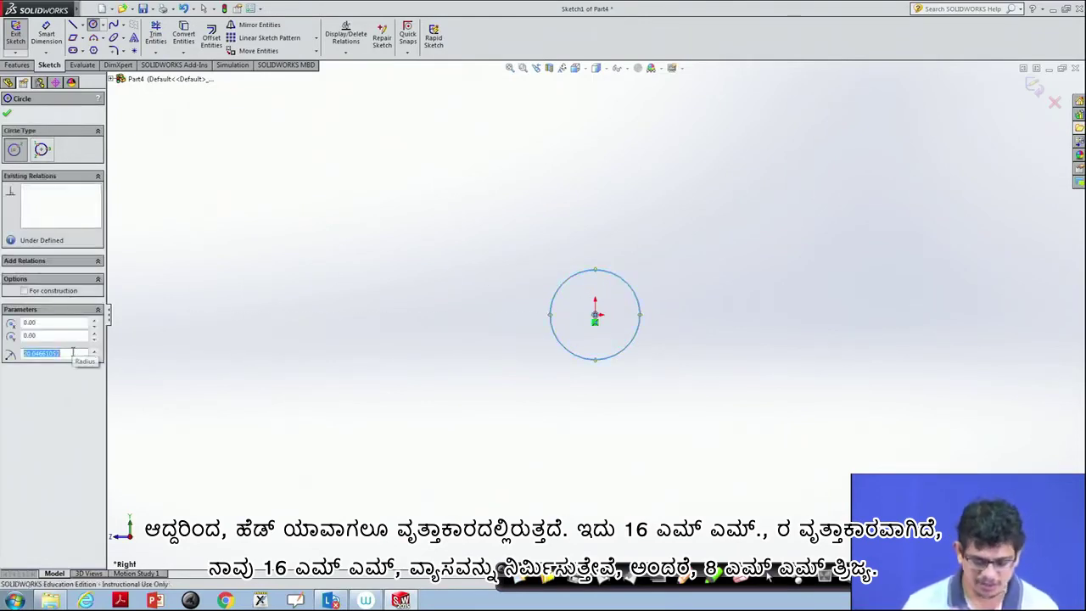
text(8)
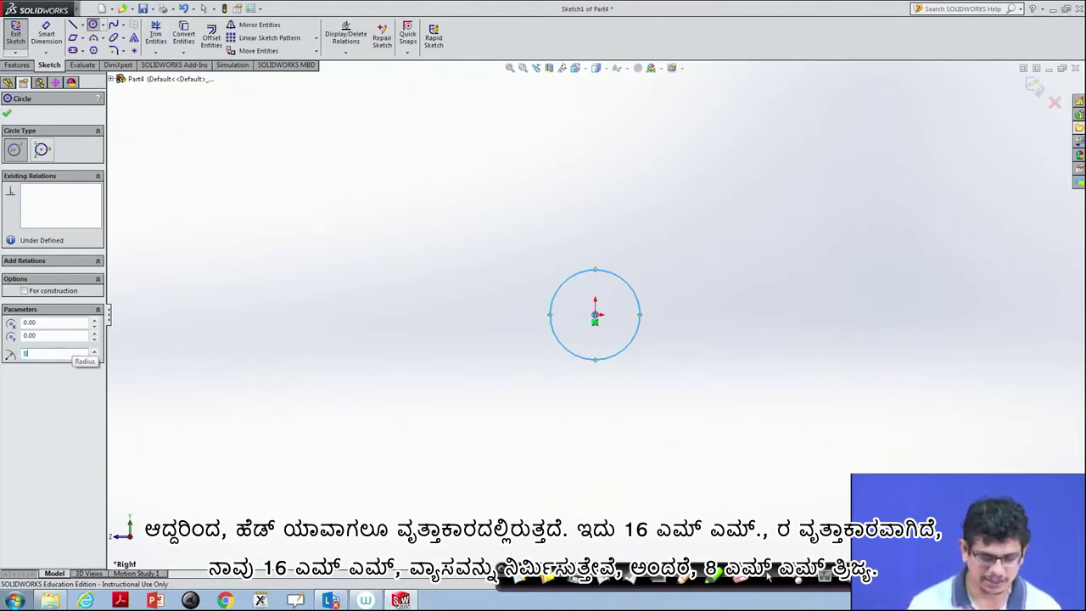
key(Return)
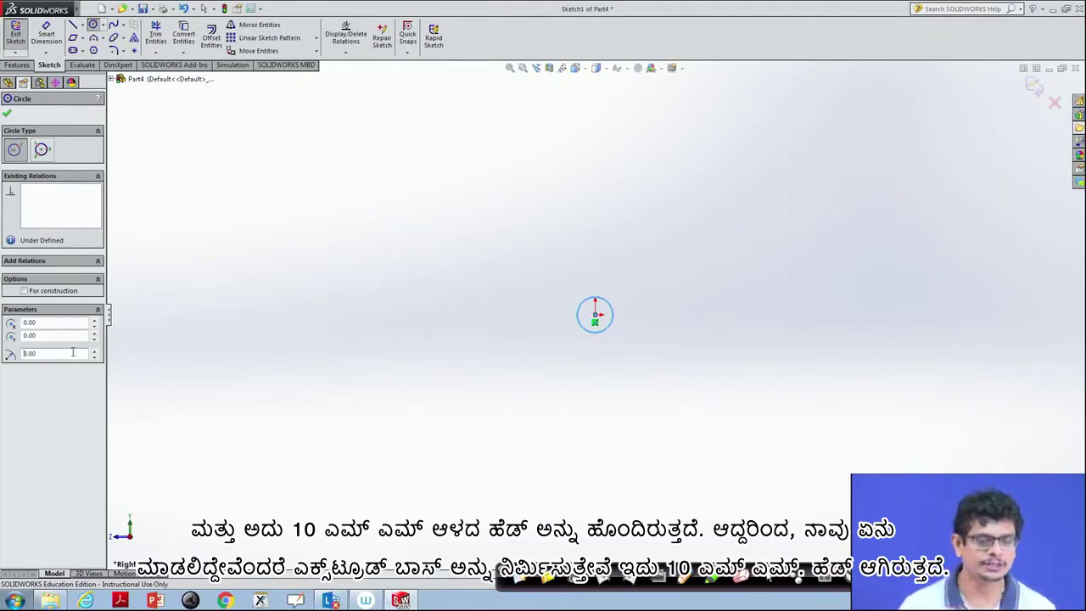
Extrude the circle 10 mm into a solid cylinder and select its flat end face
click(18, 65)
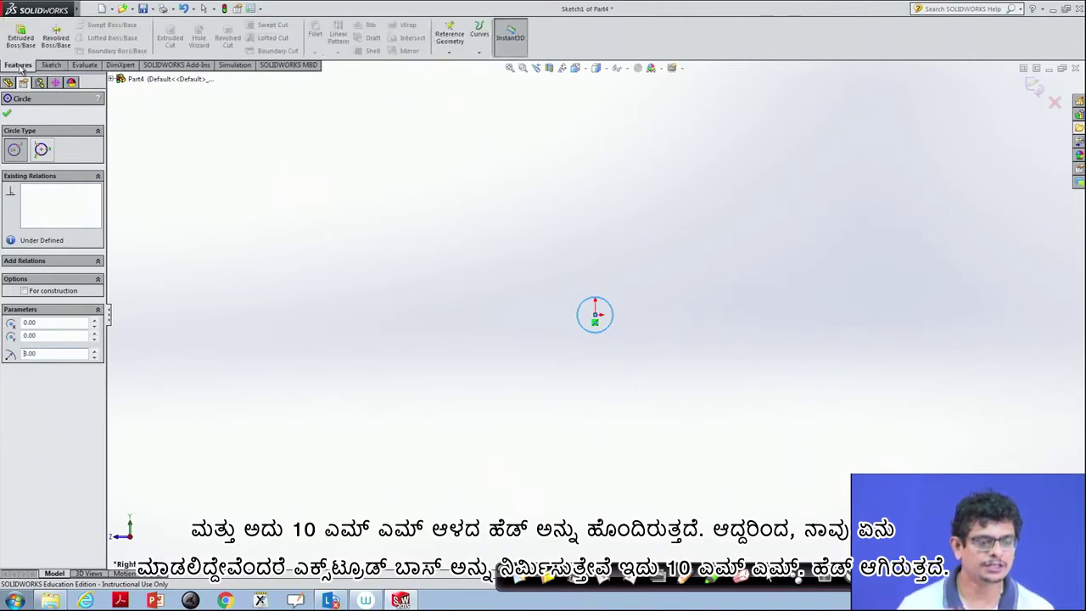
click(25, 39)
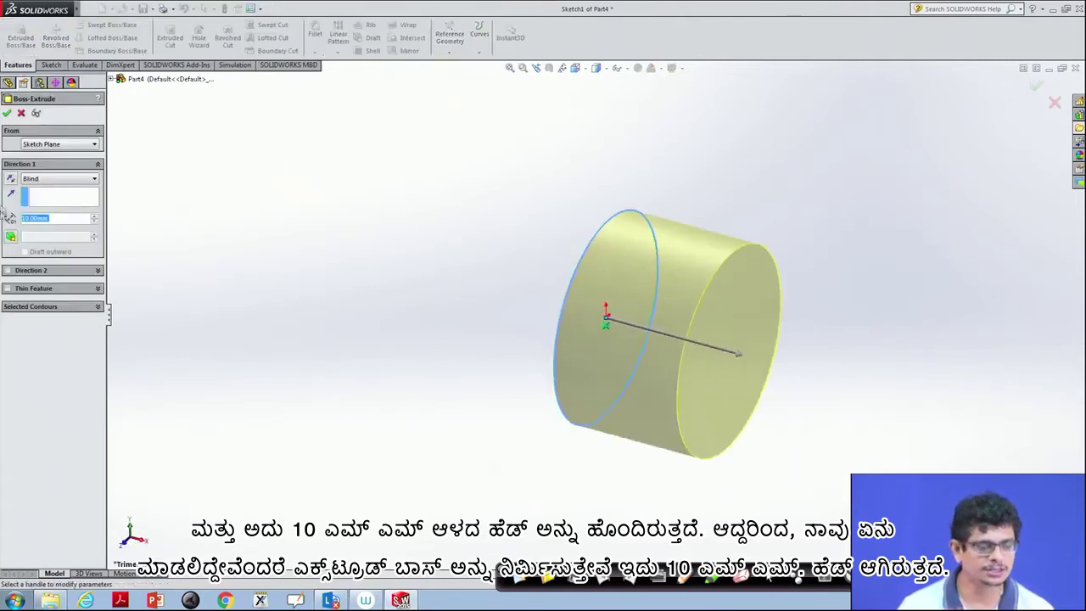
click(7, 114)
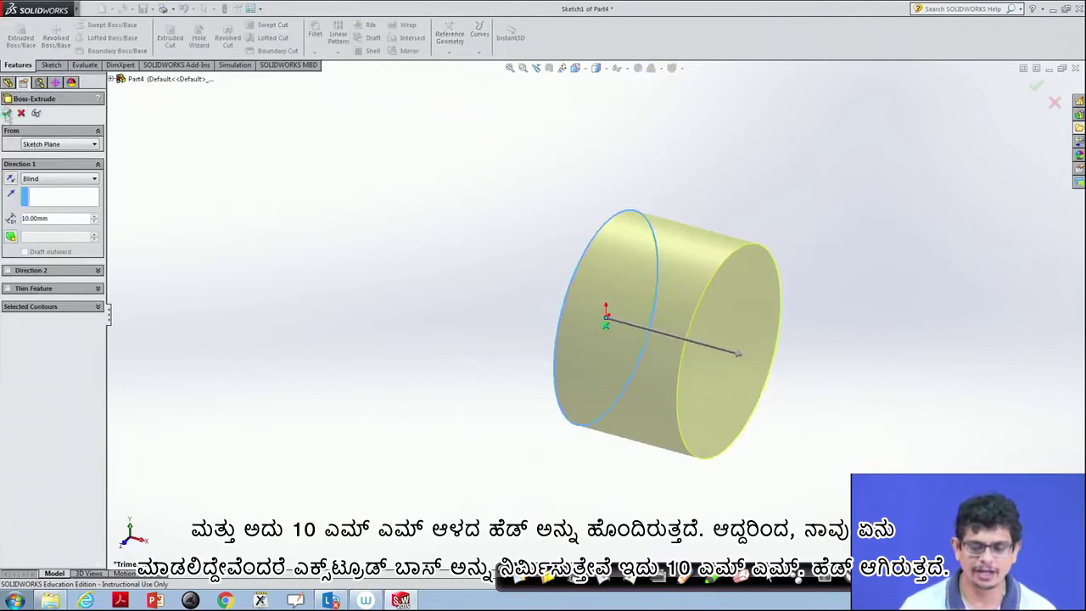
click(728, 366)
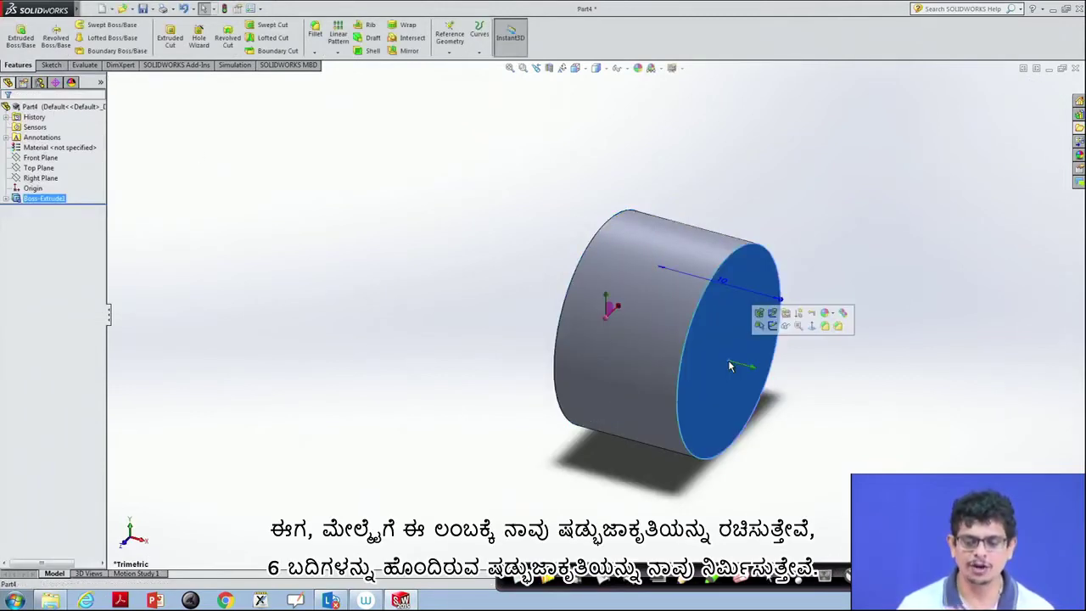
Draw a 6-sided polygon centred on the origin of the cylinder's end face, replacing a three-sided first attempt
click(812, 327)
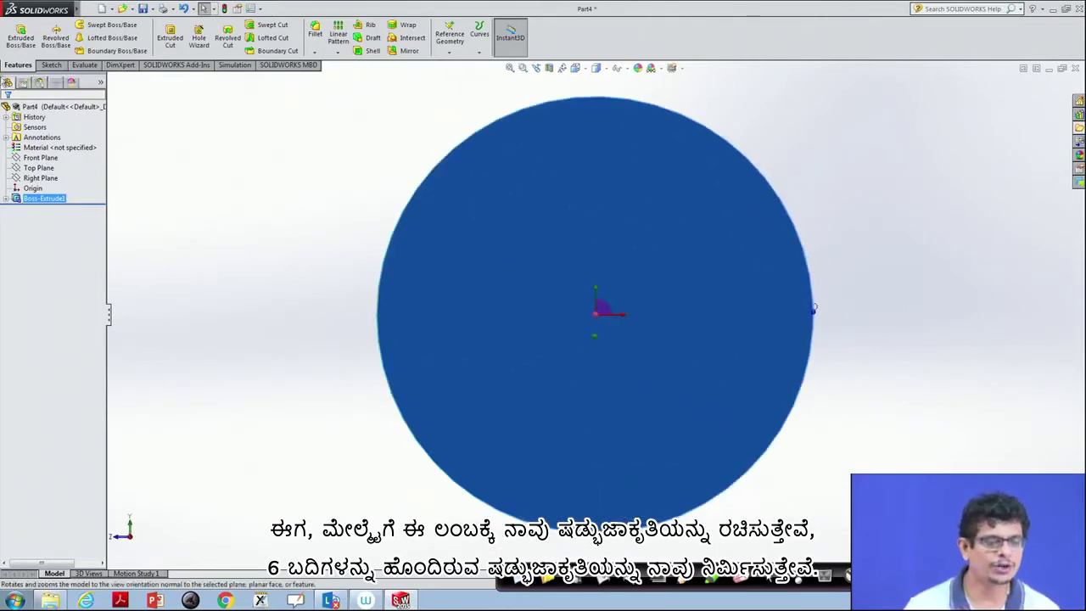
click(52, 66)
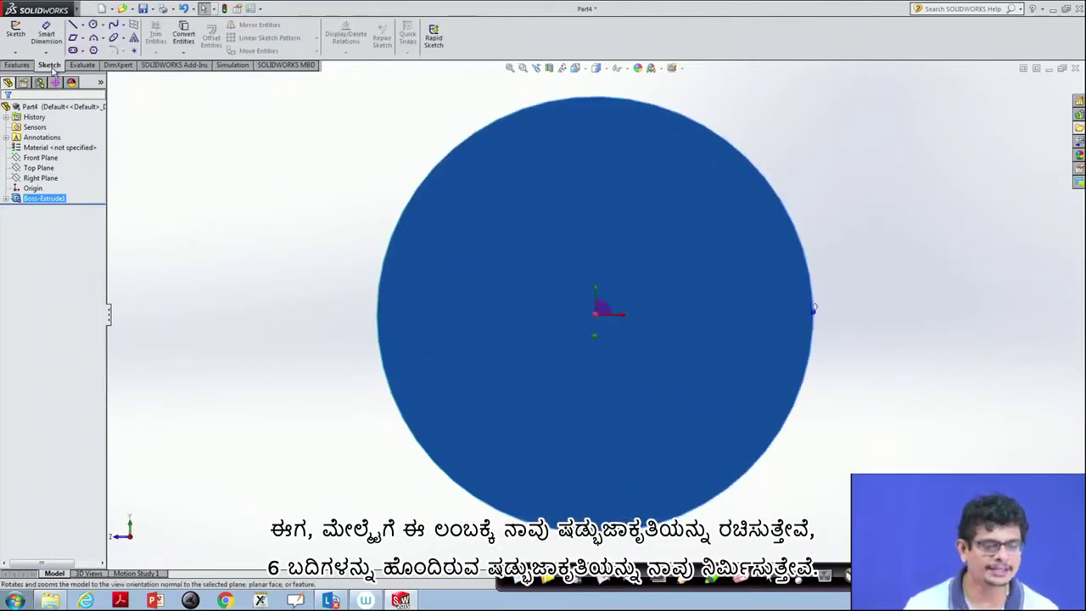
click(94, 50)
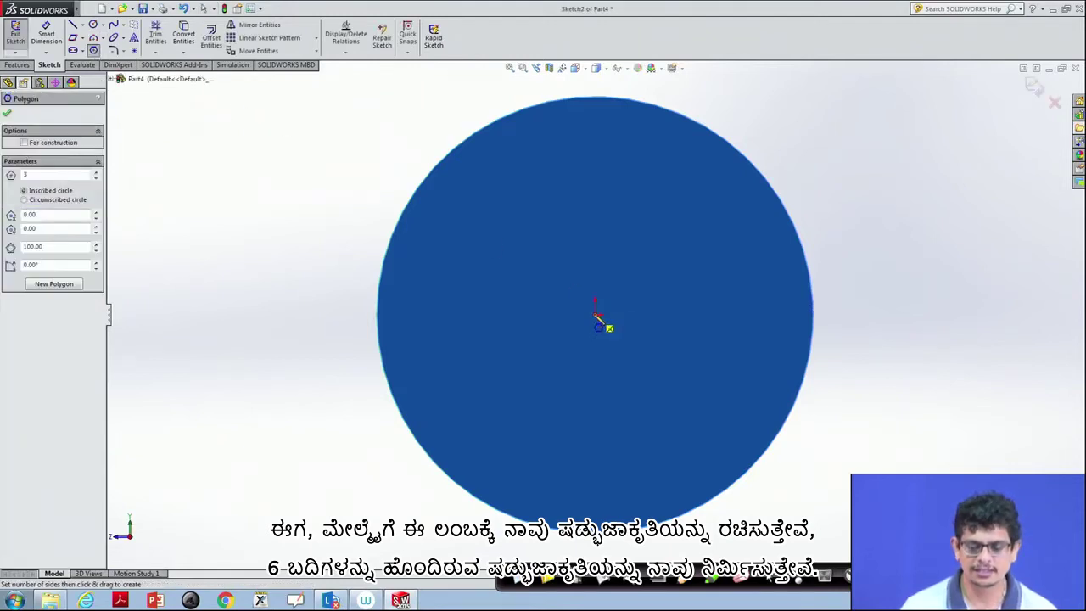
drag(598, 316, 642, 235)
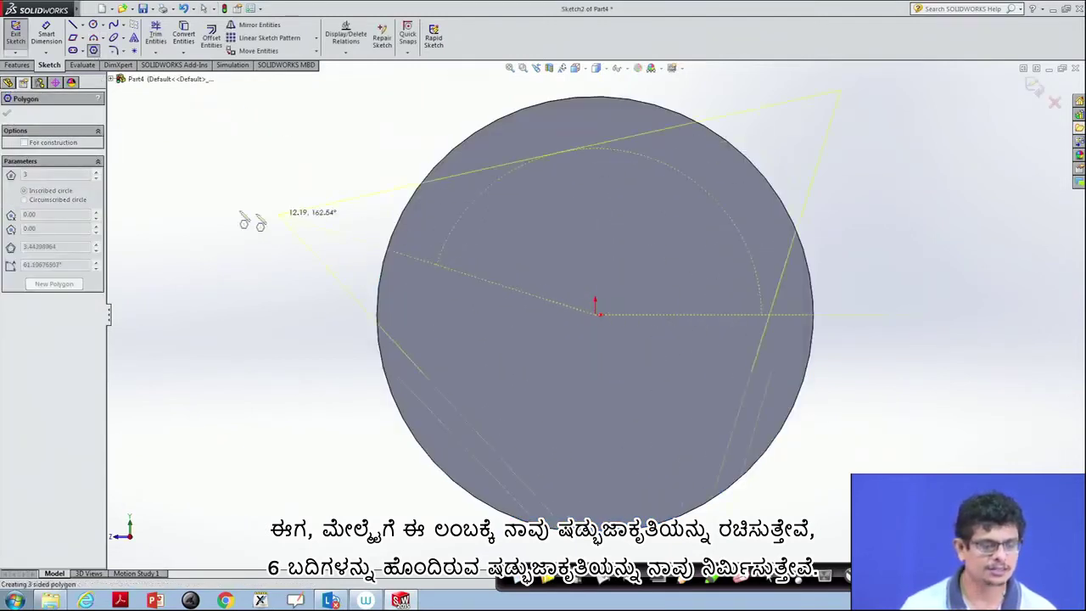
key(Escape)
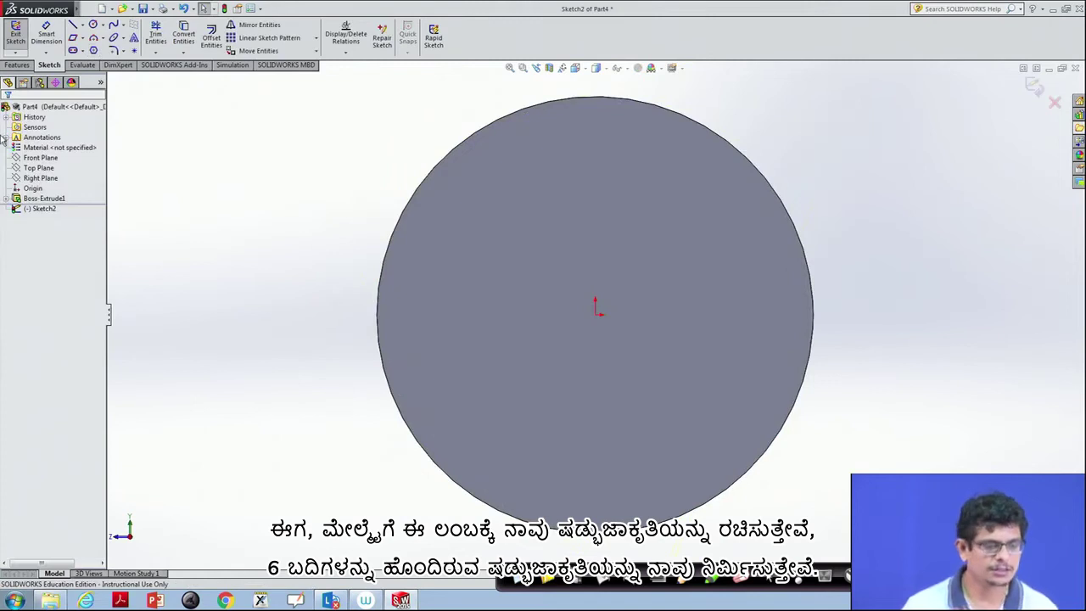
click(94, 50)
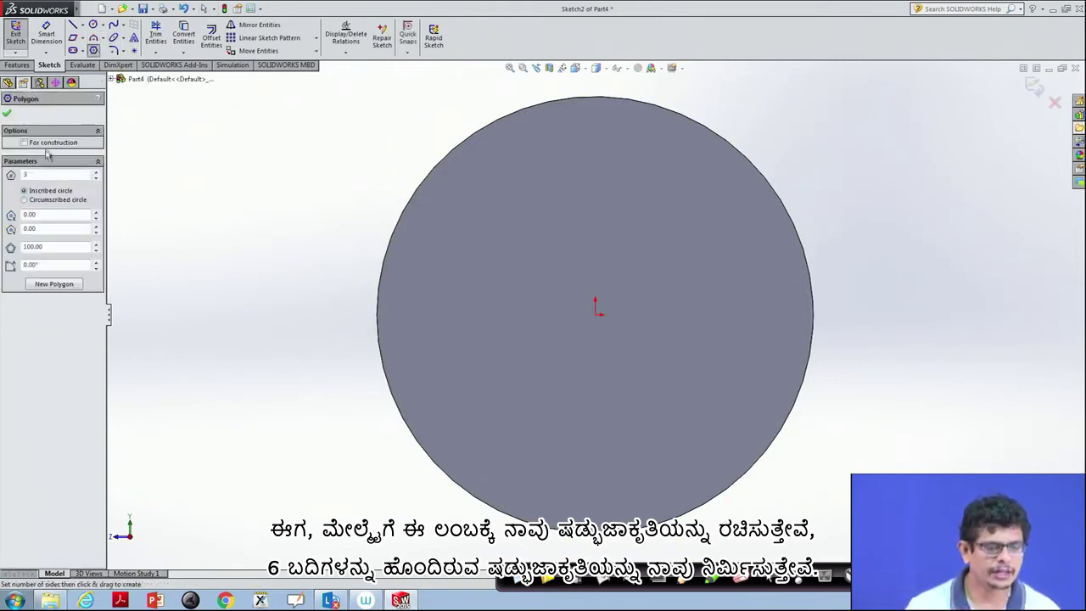
text(6)
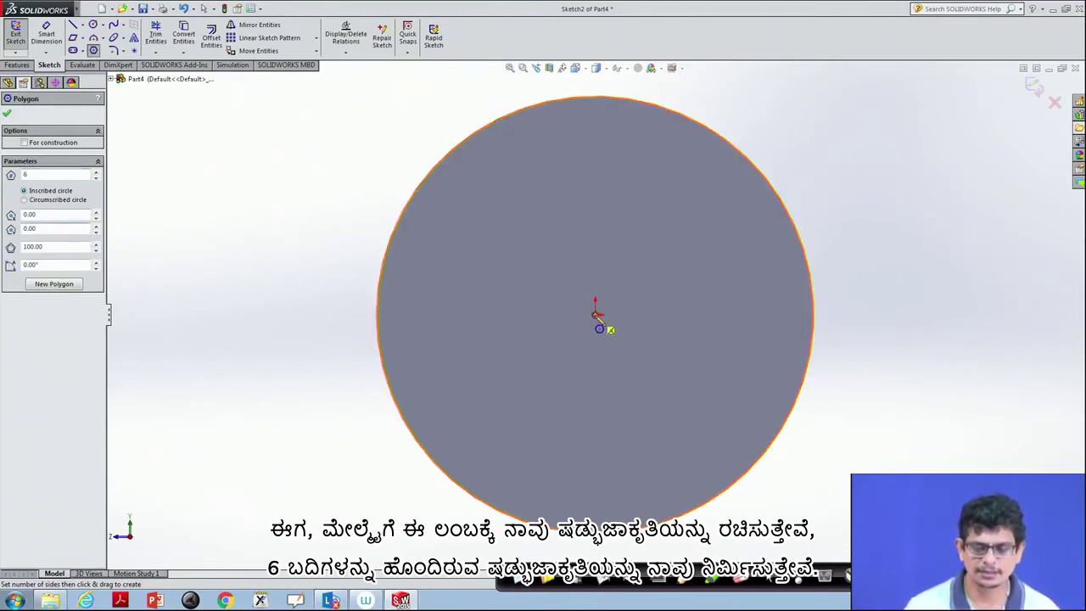
drag(598, 313, 671, 207)
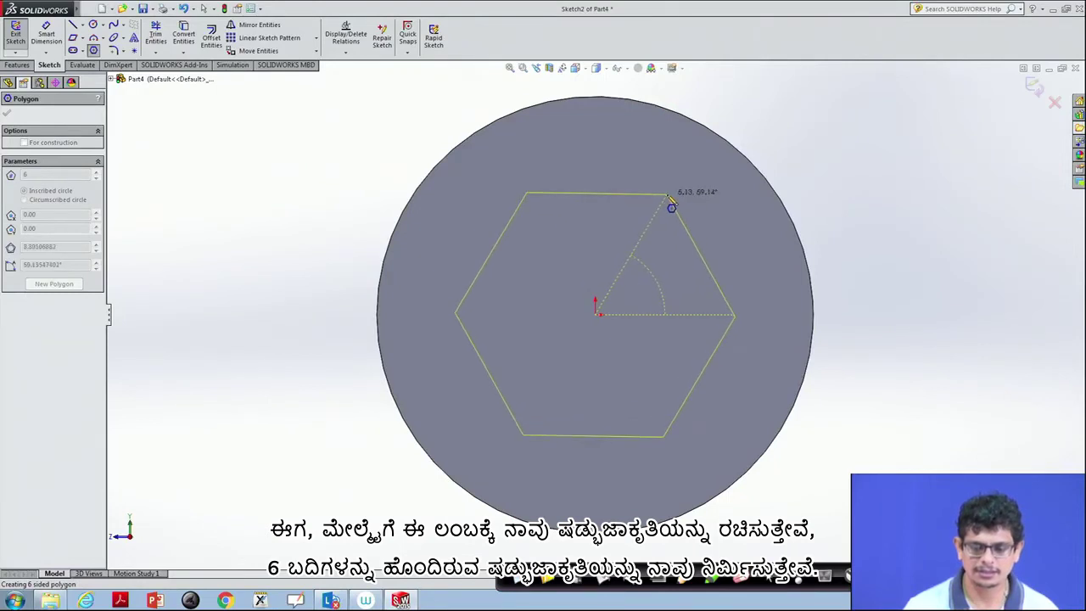
drag(671, 207, 672, 207)
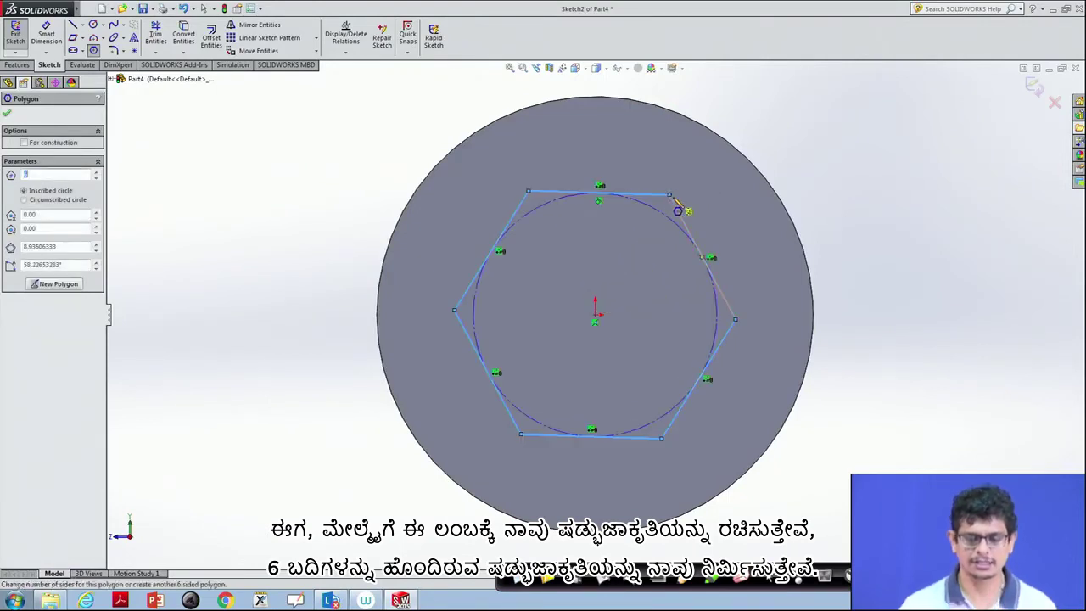
key(Escape)
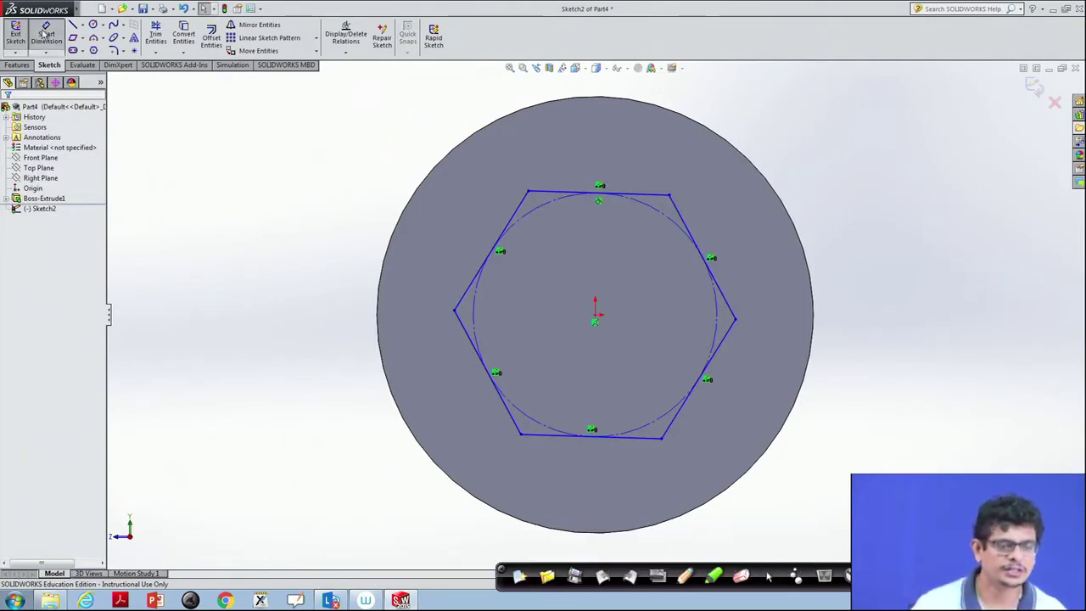
Dimension the hexagon's top and bottom edges to 8 mm across flats
click(44, 34)
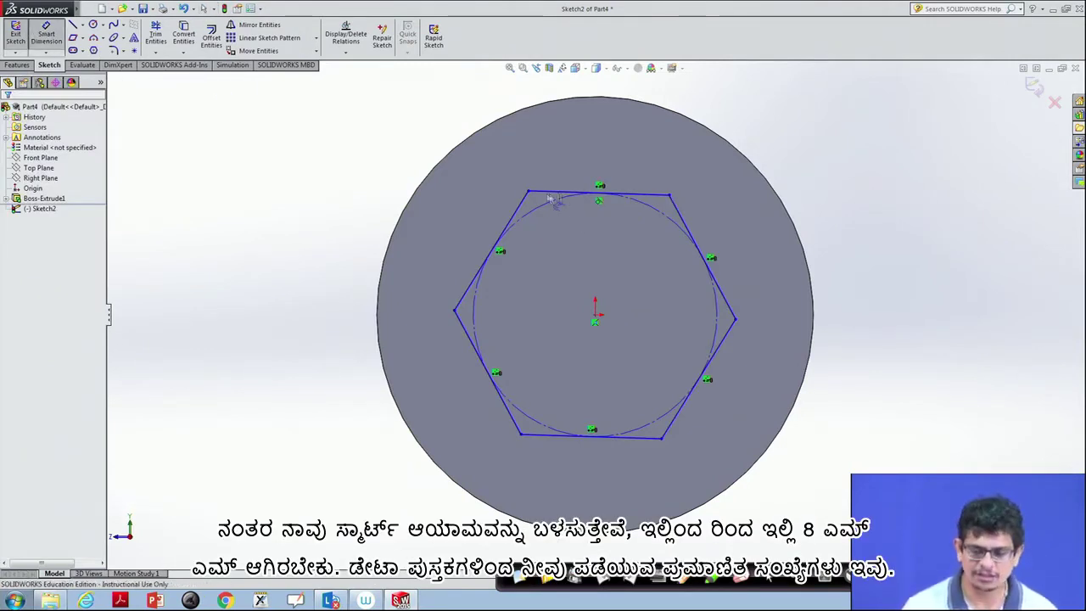
click(648, 196)
click(649, 439)
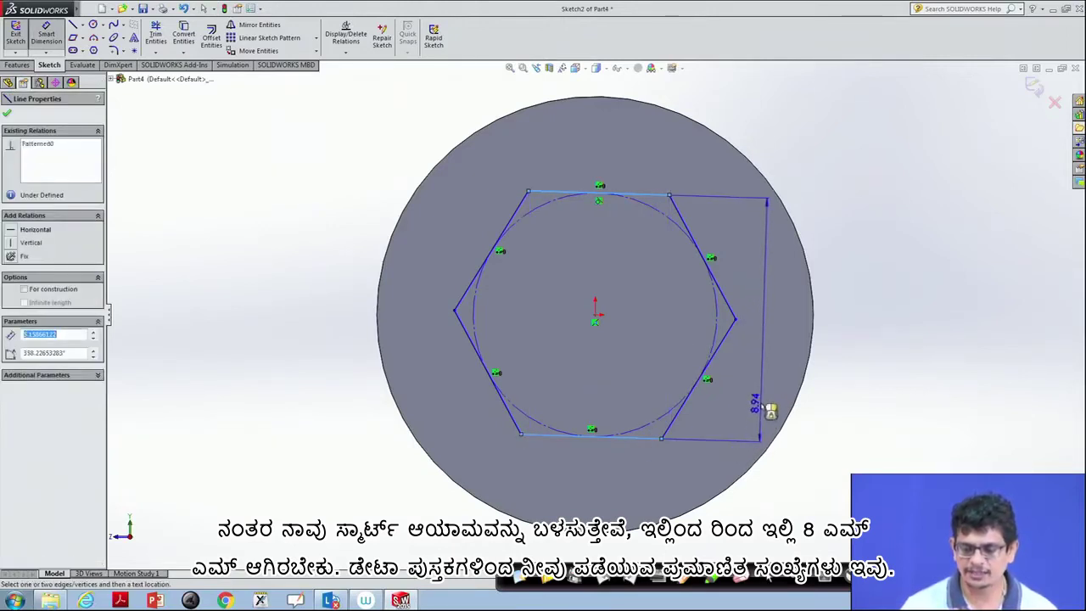
click(766, 414)
text(8)
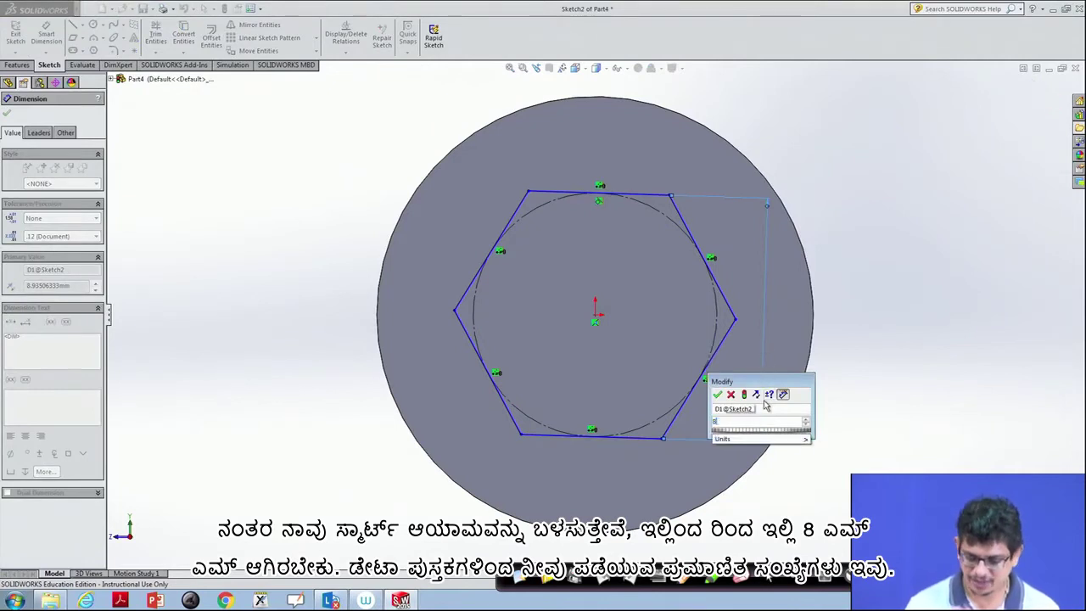
key(Return)
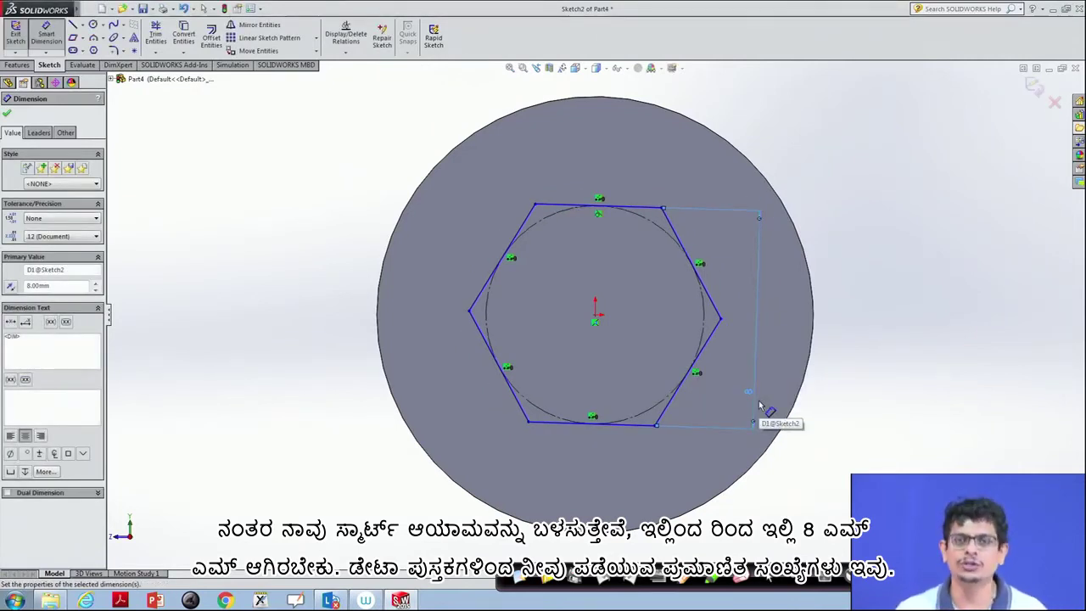
key(Escape)
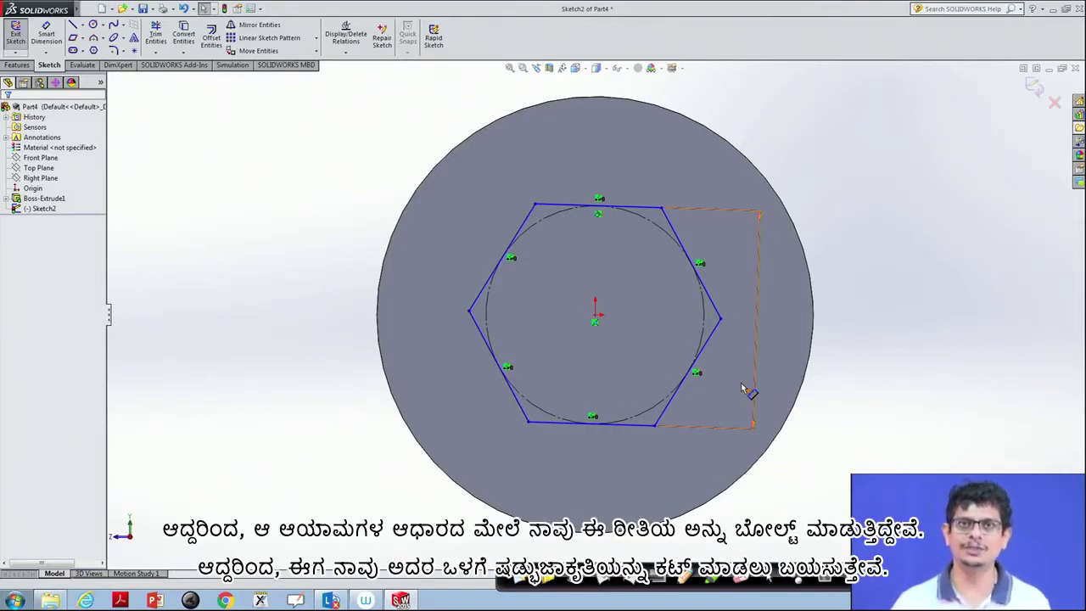
Select all six hexagon edges and extruded-cut them 5.5 mm deep as a socket
click(739, 380)
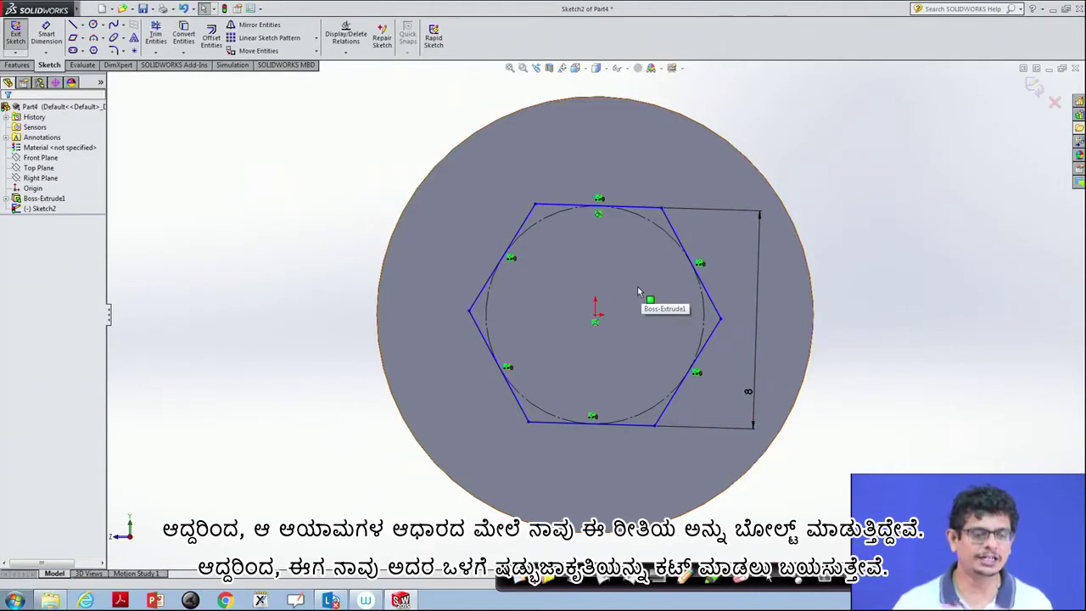
click(570, 205)
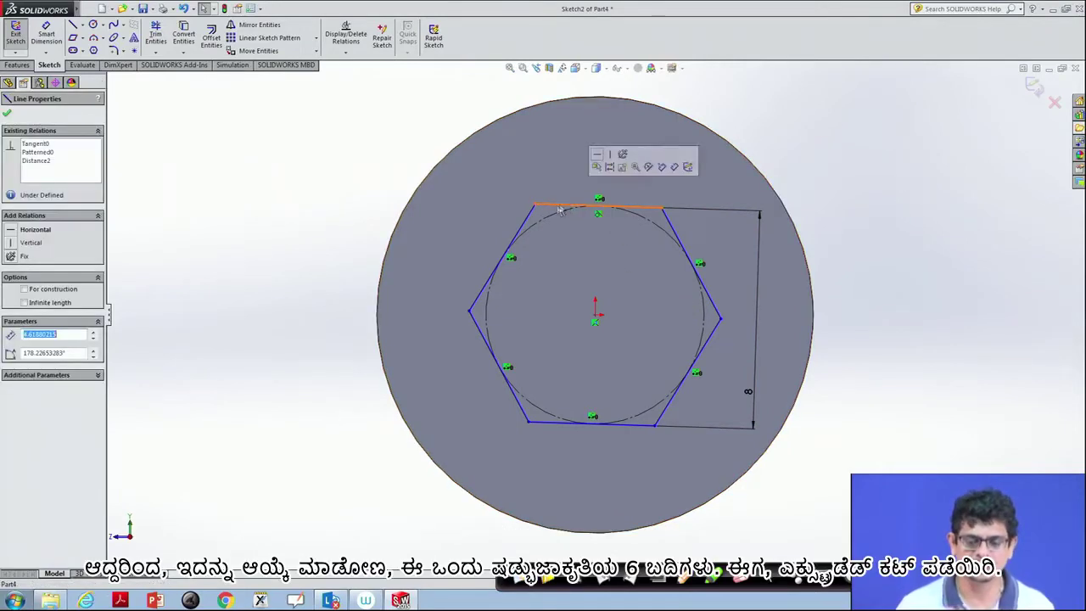
ctrl+click(523, 225)
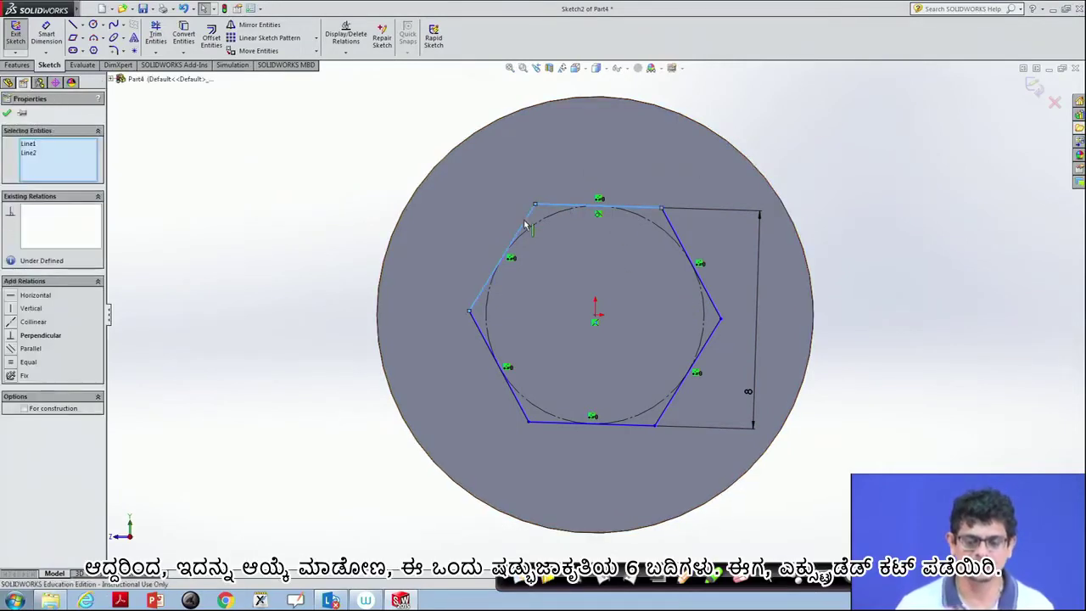
ctrl+click(509, 385)
ctrl+click(565, 424)
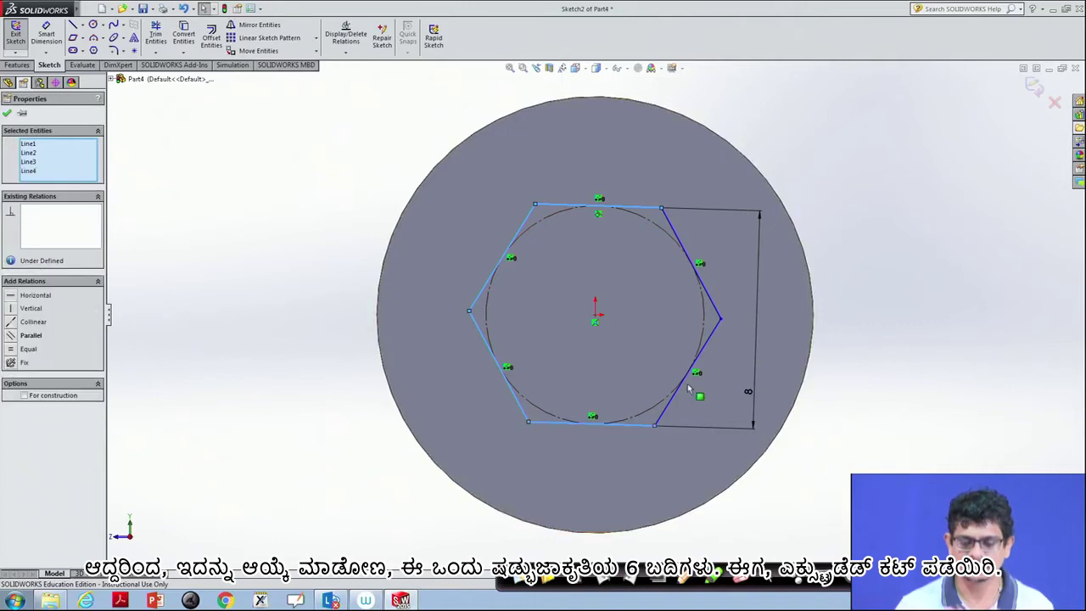
ctrl+click(678, 398)
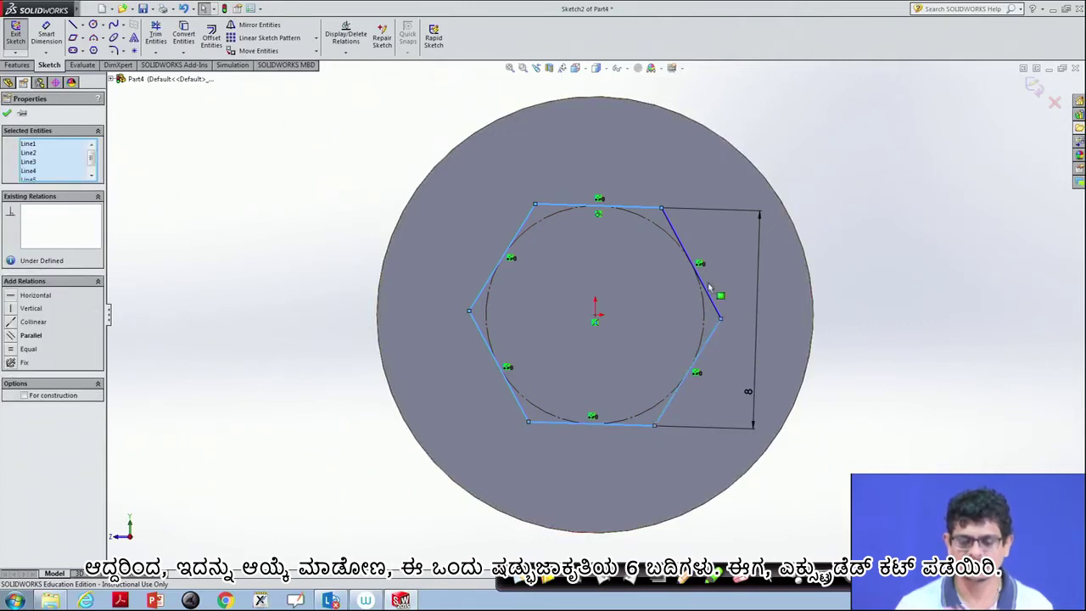
ctrl+click(715, 314)
ctrl+click(715, 314)
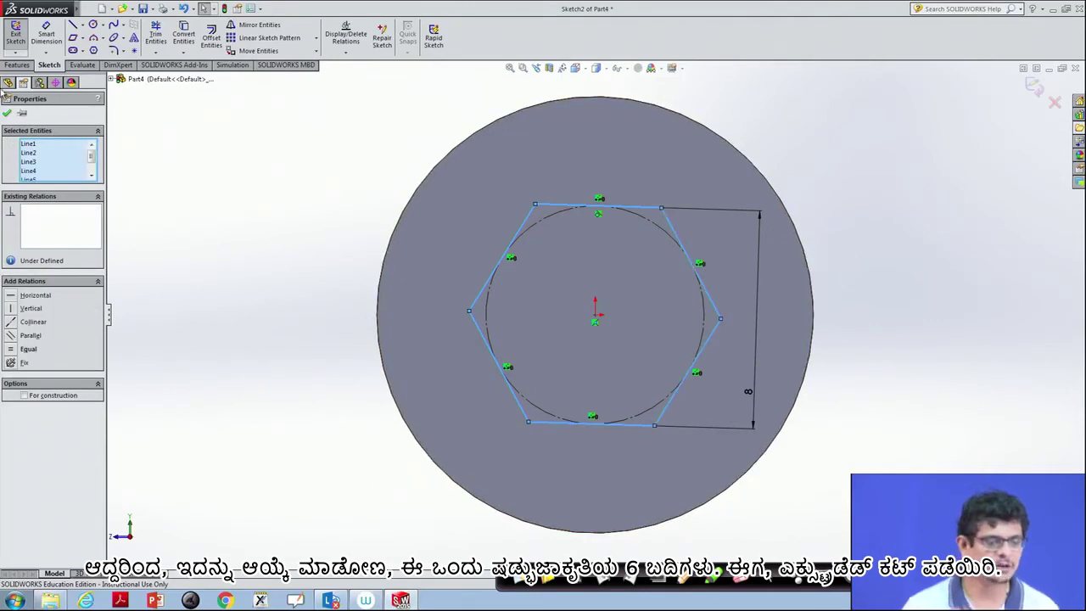
click(17, 65)
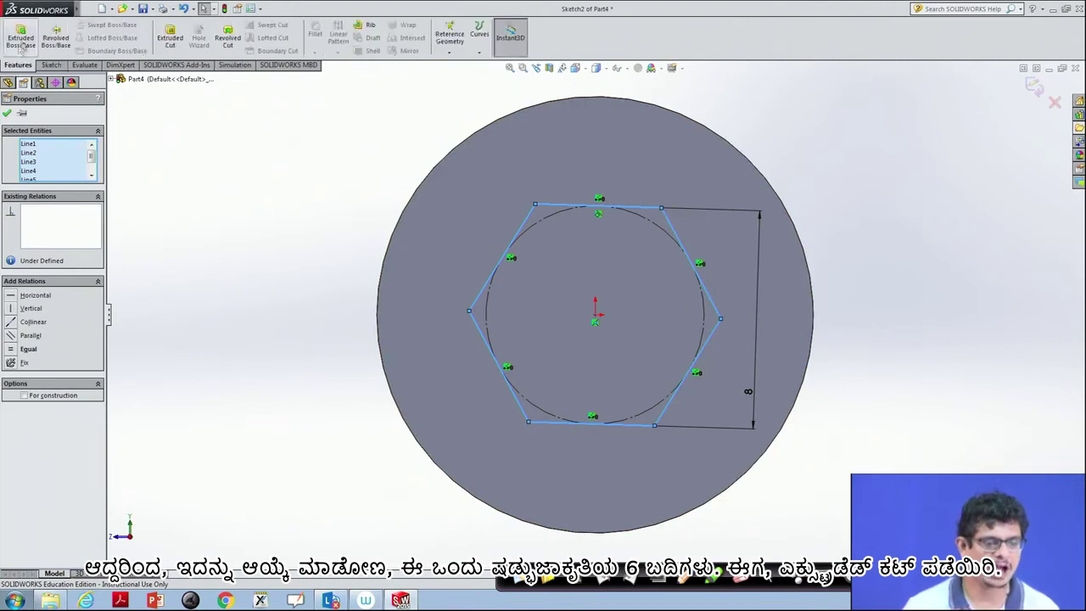
click(169, 37)
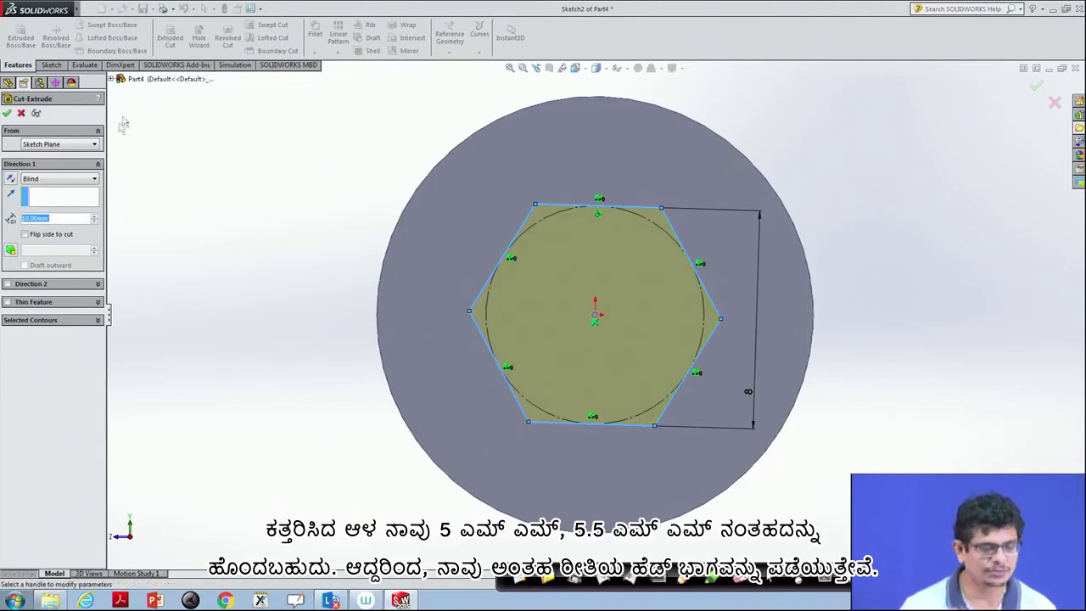
text(5.5)
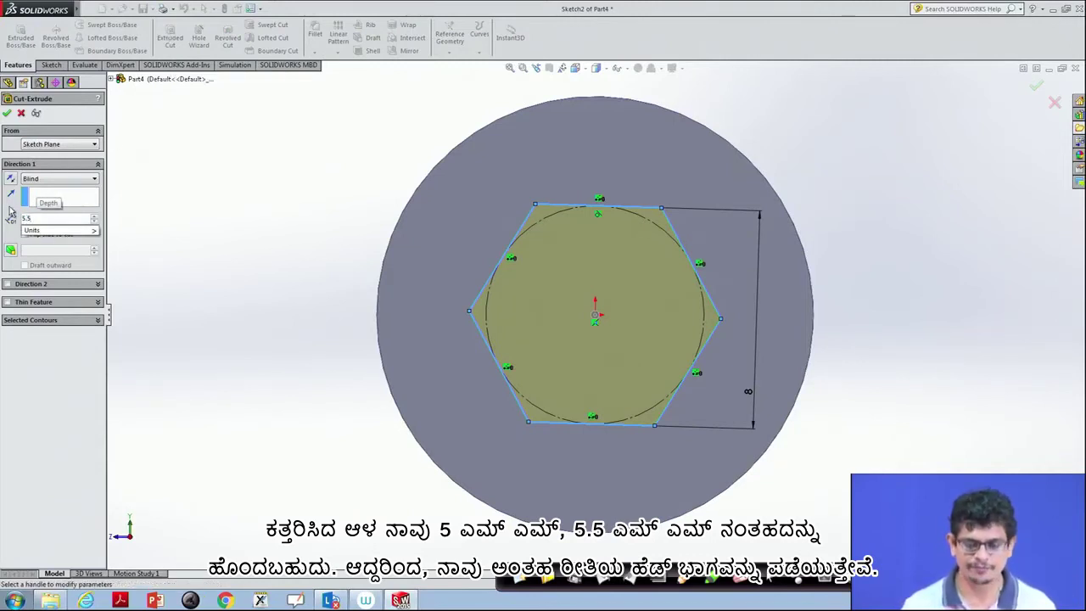
key(Return)
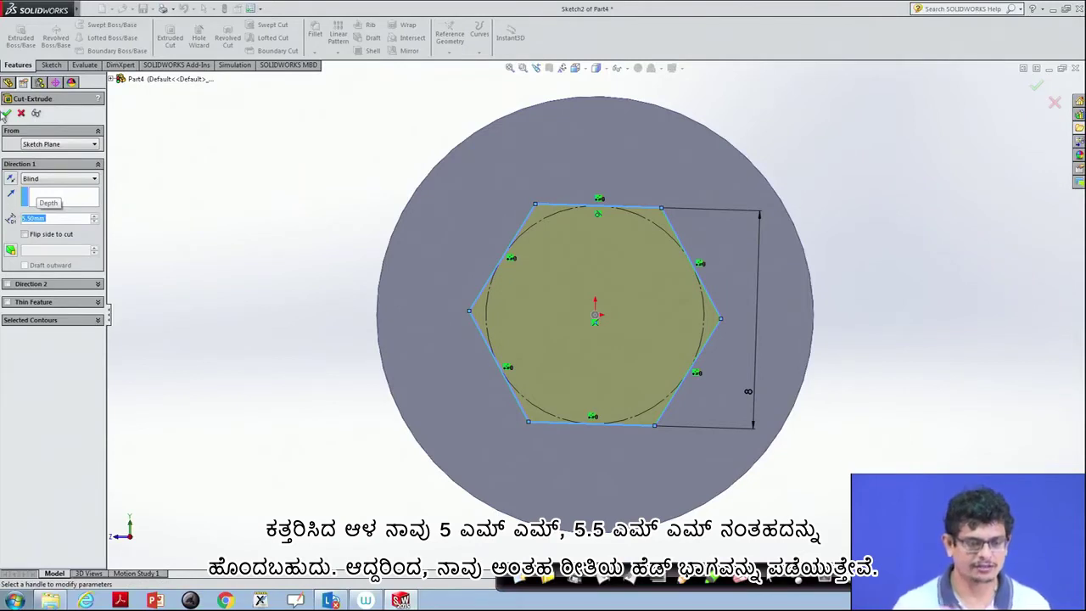
click(7, 112)
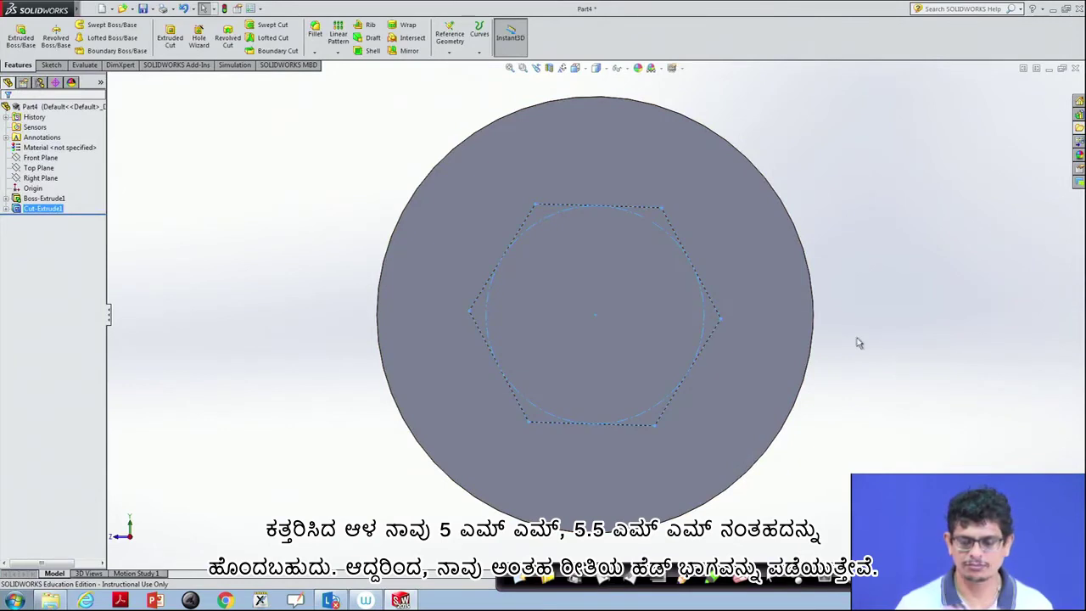
Orbit around and view the plain circular opposite end face straight on
middle_drag(856, 335, 865, 315)
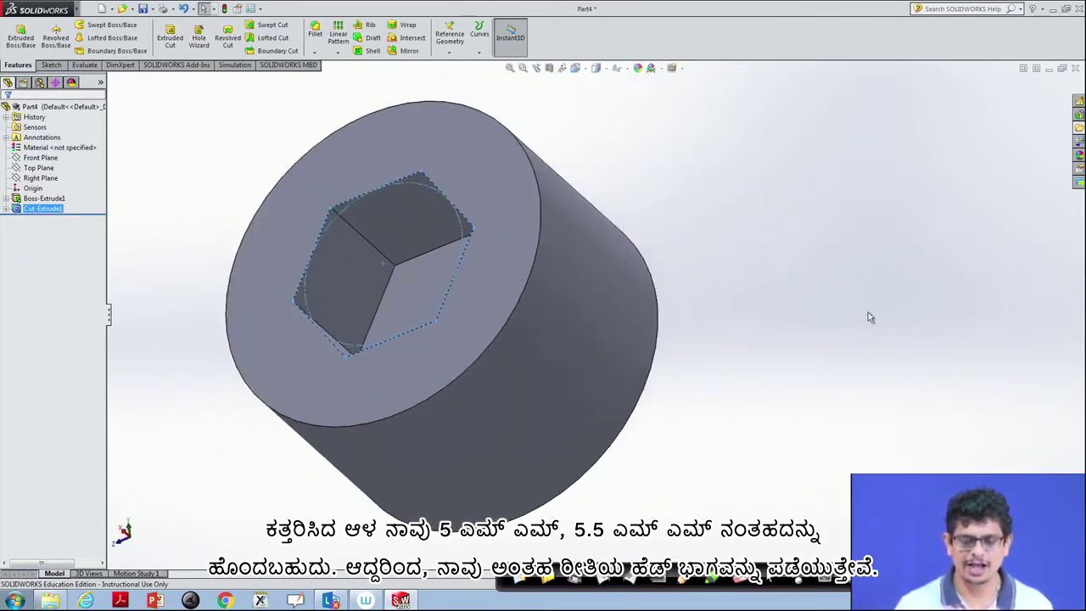
mouse_move(439, 280)
middle_down()
mouse_move(642, 328)
mouse_move(654, 310)
mouse_move(682, 354)
mouse_move(682, 409)
mouse_move(497, 404)
mouse_move(531, 424)
middle_up()
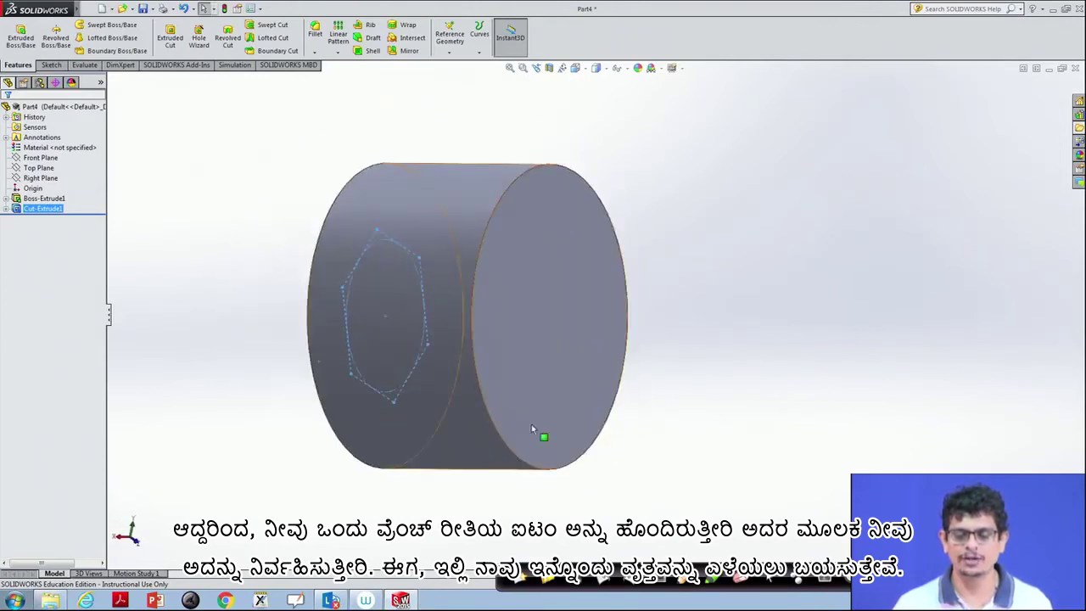
click(539, 350)
click(623, 314)
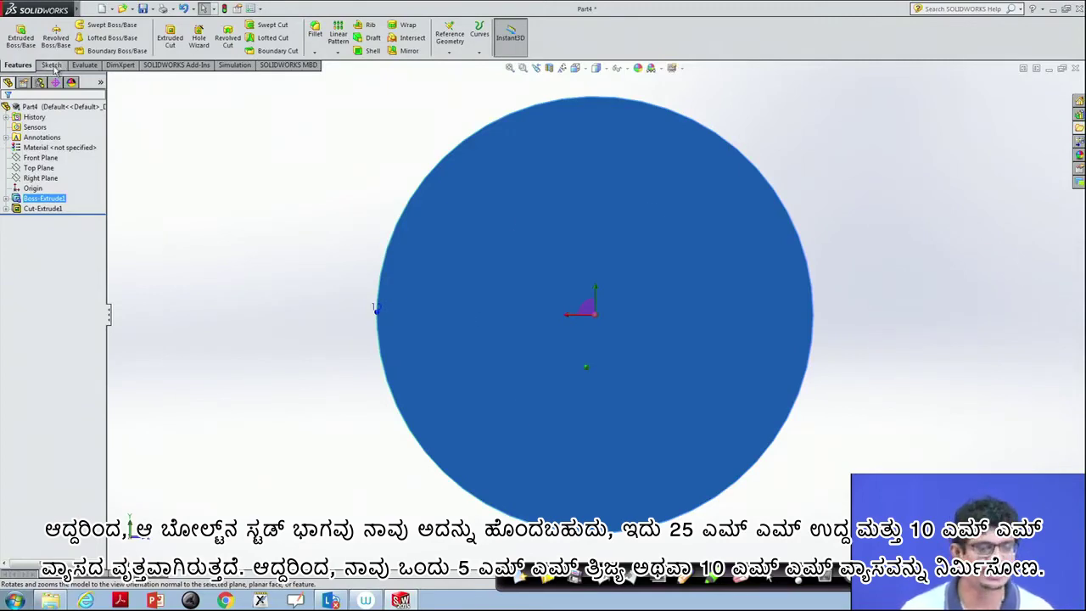
Draw a 5 mm radius circle centred at the origin of the opposite end face
click(51, 65)
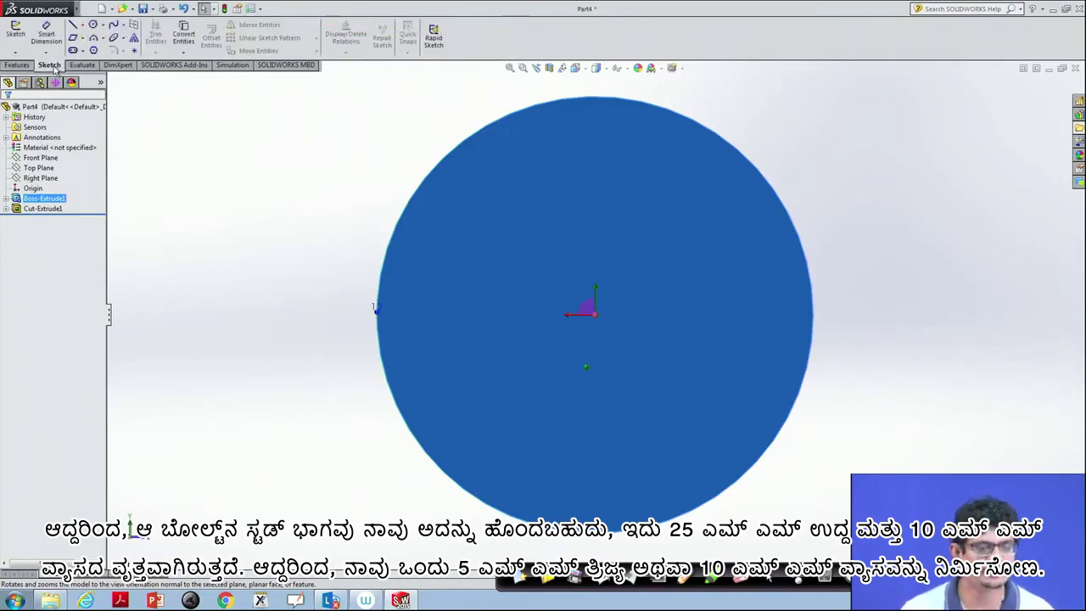
click(95, 25)
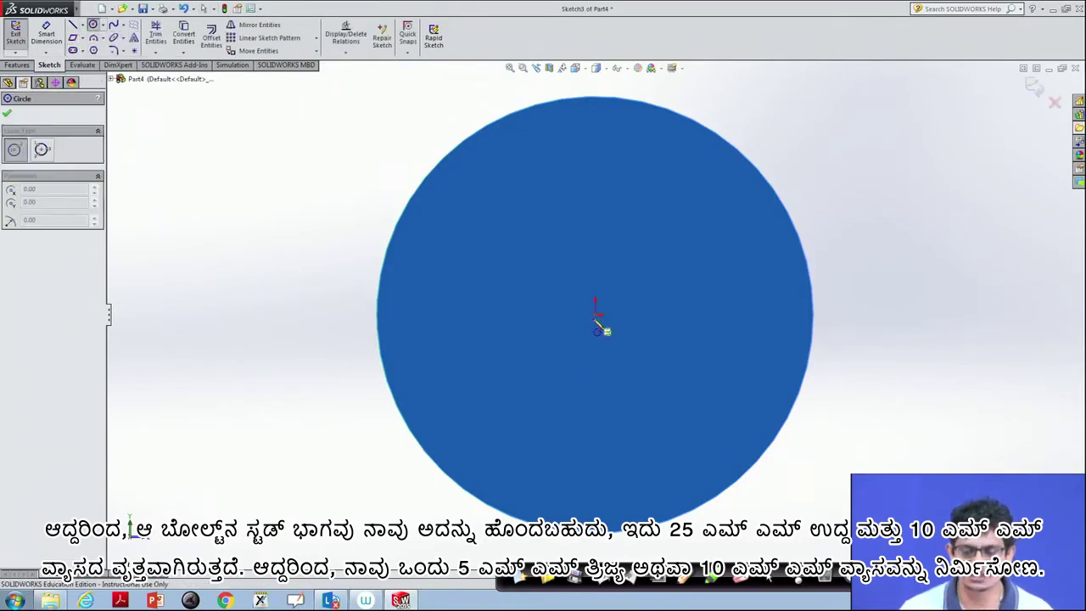
click(597, 314)
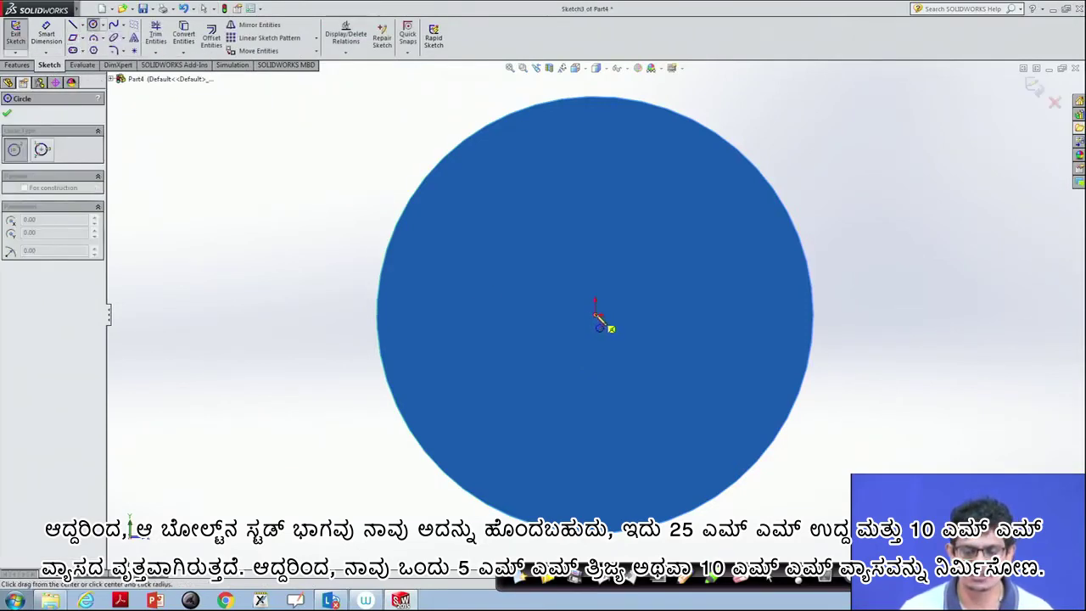
click(683, 222)
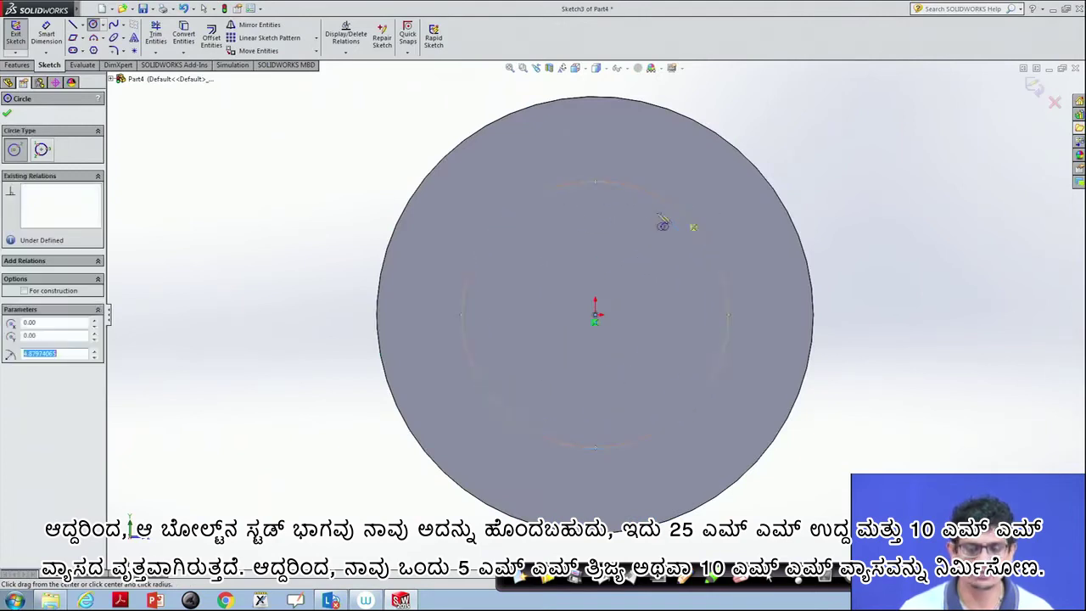
text(5)
key(Return)
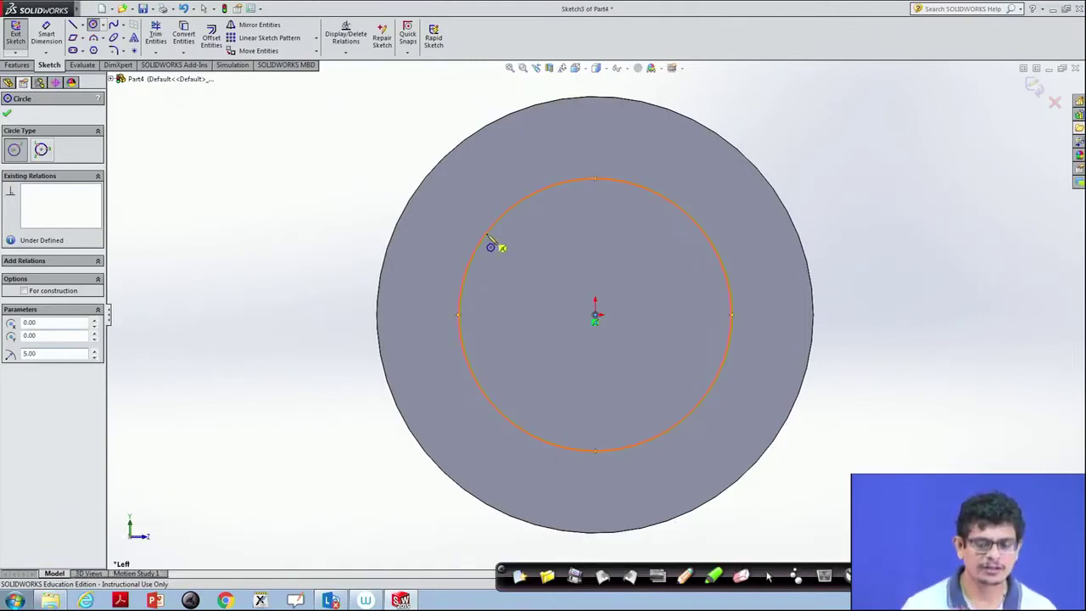
key(Escape)
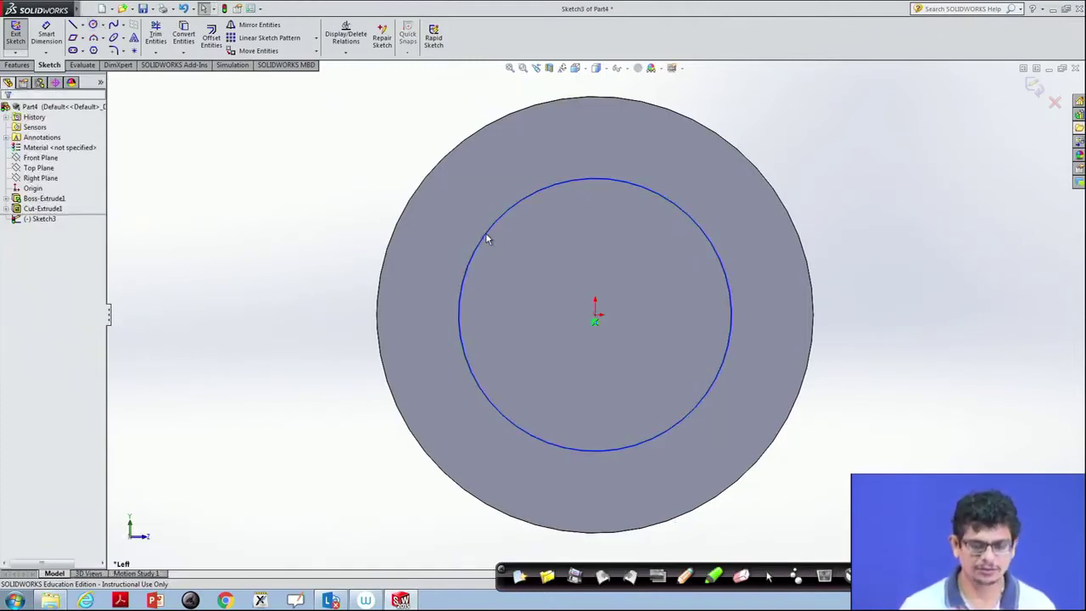
Select the 5 mm circle and begin an Extruded Boss/Base with 25 entered as depth
click(486, 234)
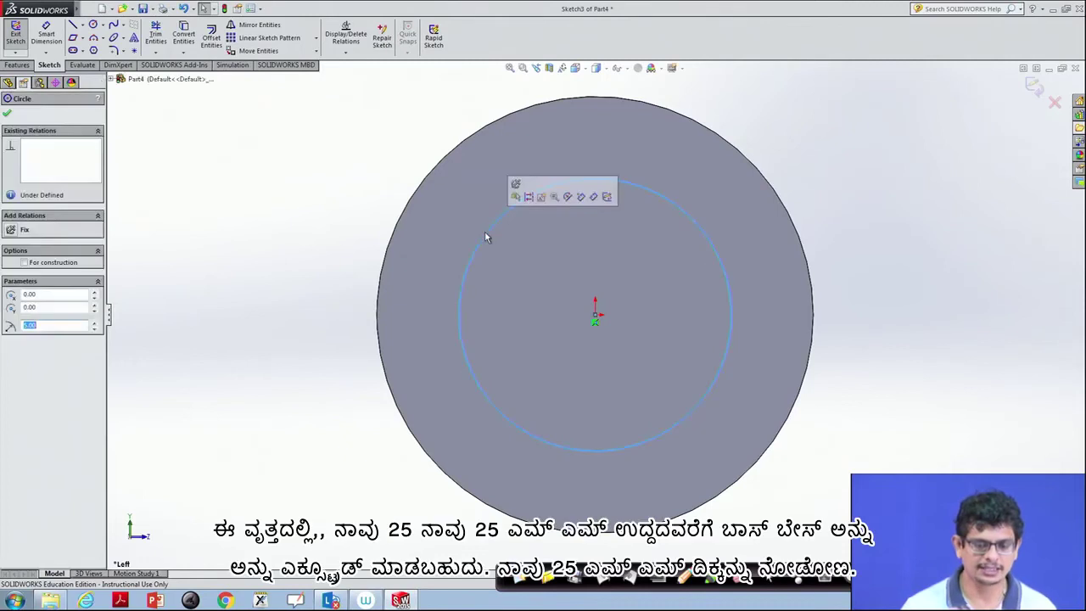
click(17, 65)
click(22, 40)
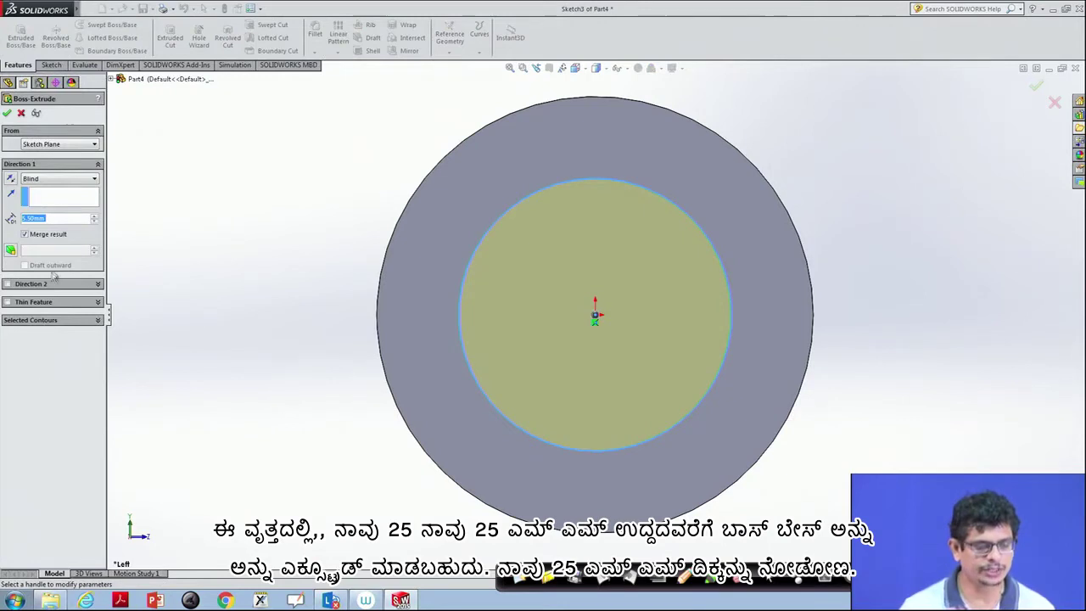
text(25)
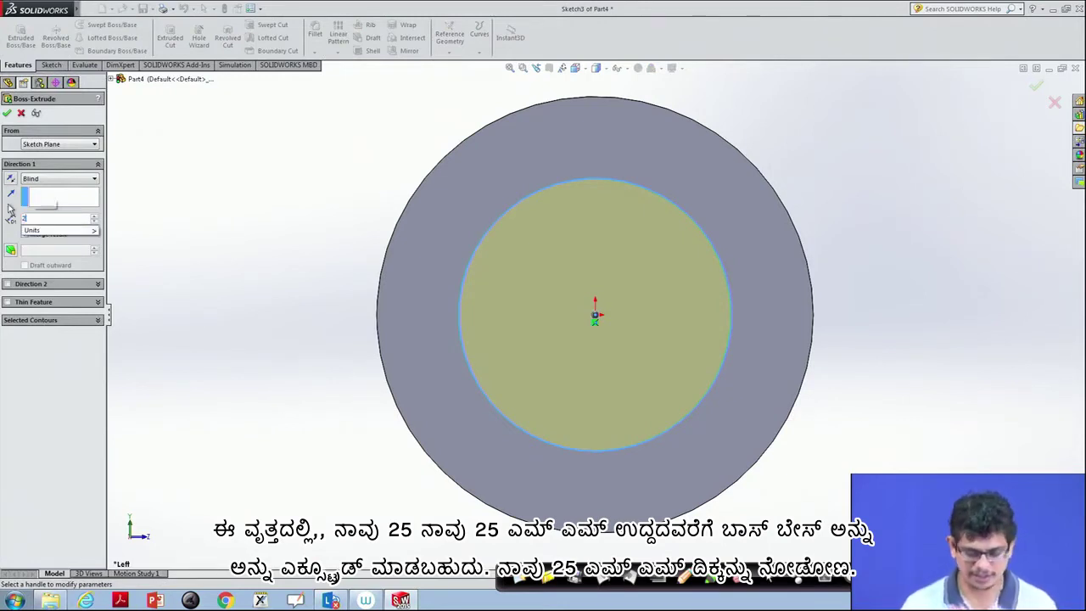
mouse_move(271, 257)
middle_down()
mouse_move(402, 245)
mouse_move(392, 243)
middle_up()
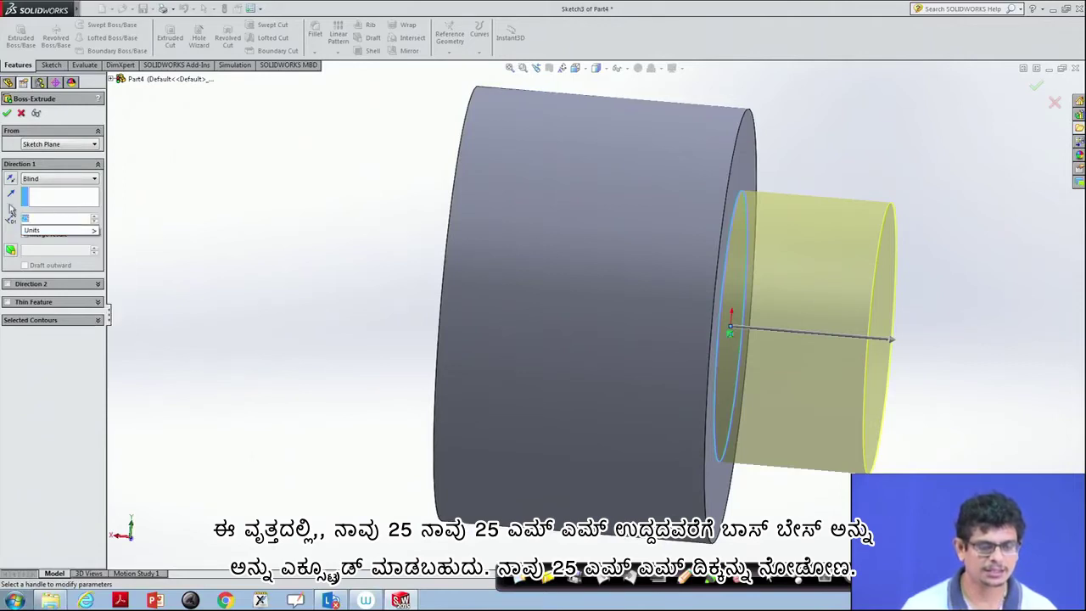
Re-enter the 25 mm Blind depth and confirm the merged shank extrusion
text(25)
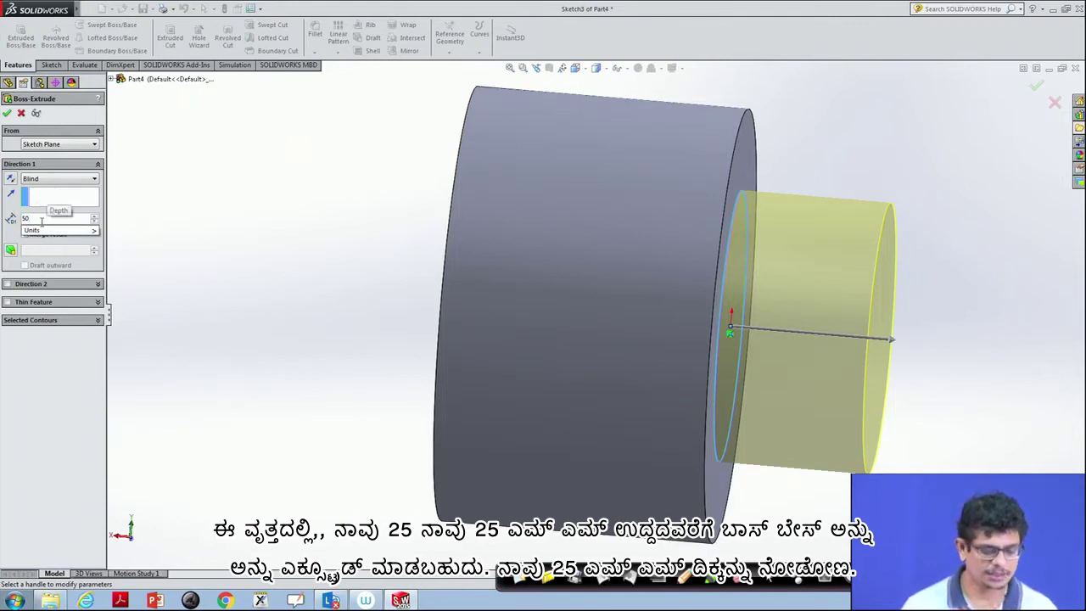
mouse_move(58, 230)
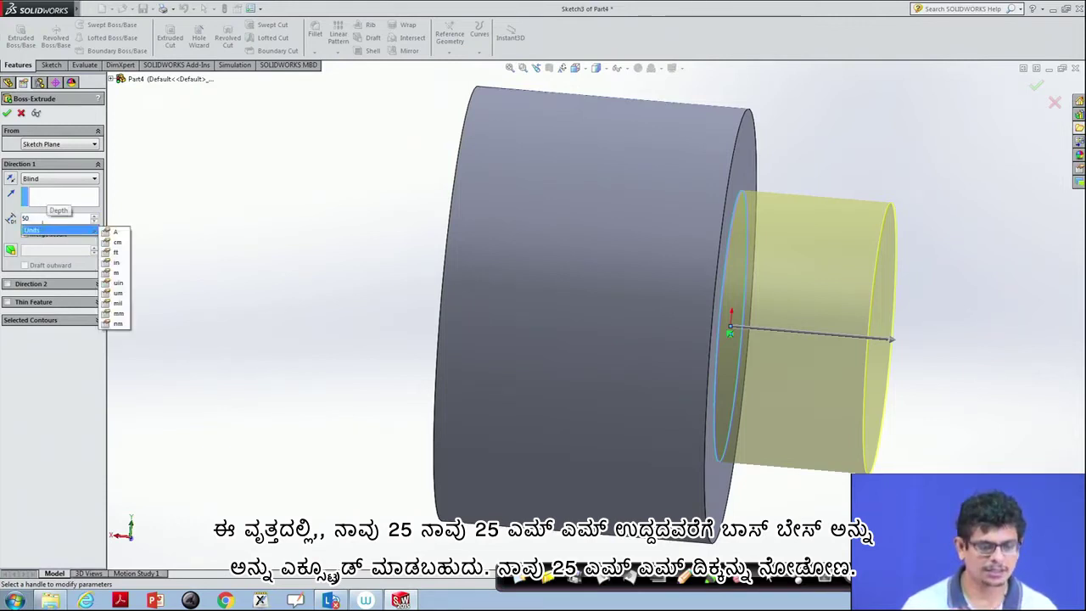
click(117, 242)
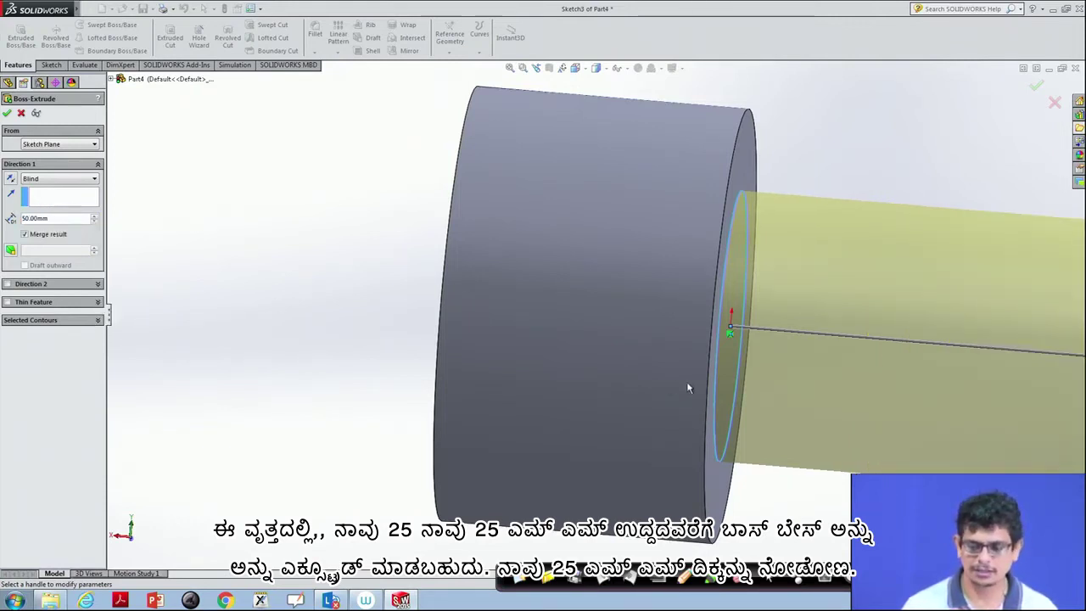
key(z)
key(z)
key(z)
double_click(50, 219)
text(25)
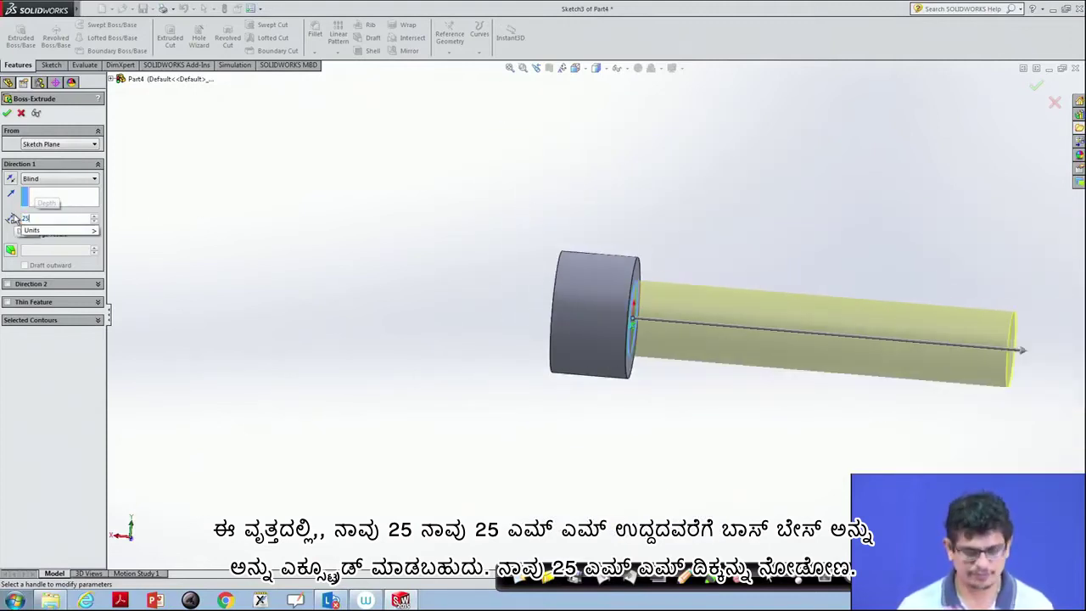
right_click(22, 224)
click(40, 252)
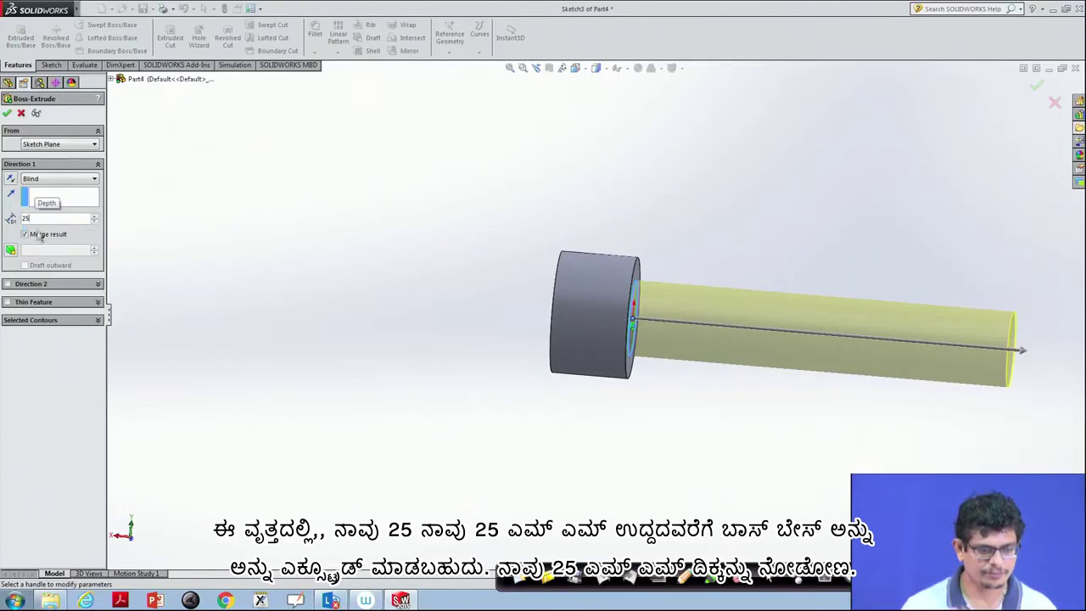
key(Return)
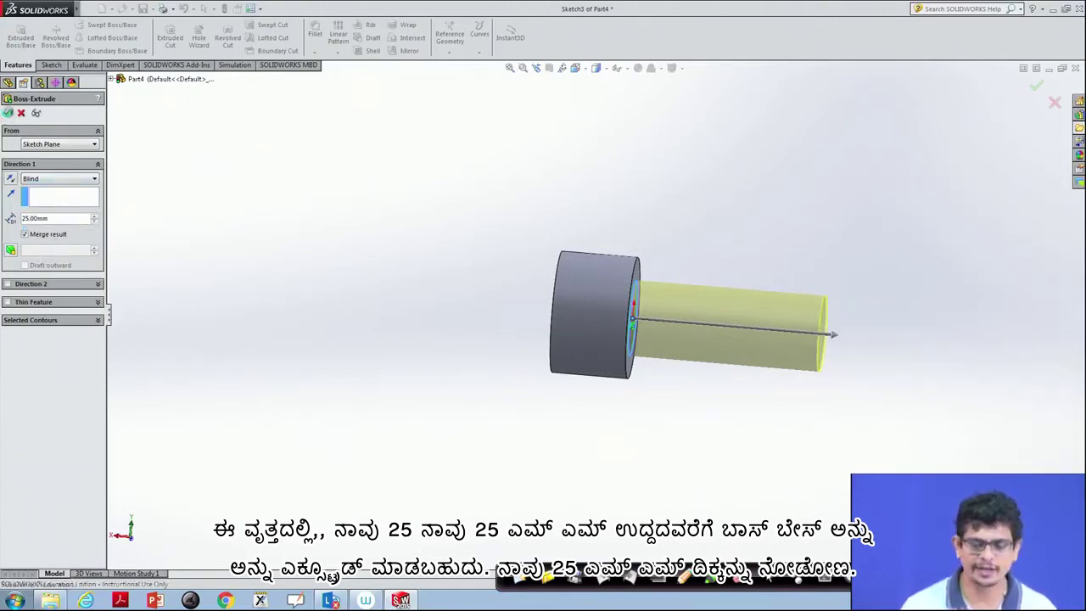
click(7, 113)
mouse_move(819, 340)
middle_down()
mouse_move(768, 419)
mouse_move(844, 404)
mouse_move(717, 416)
mouse_move(653, 402)
mouse_move(720, 403)
mouse_move(727, 446)
middle_up()
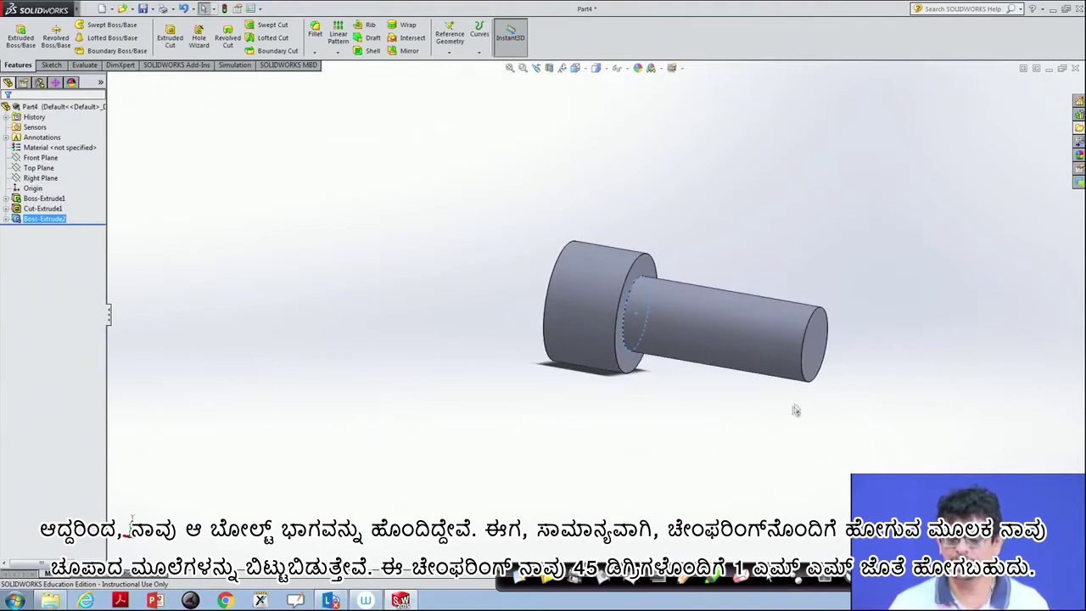
Chamfer the edge at the shank's free end with 1 mm distance at 45°
click(811, 331)
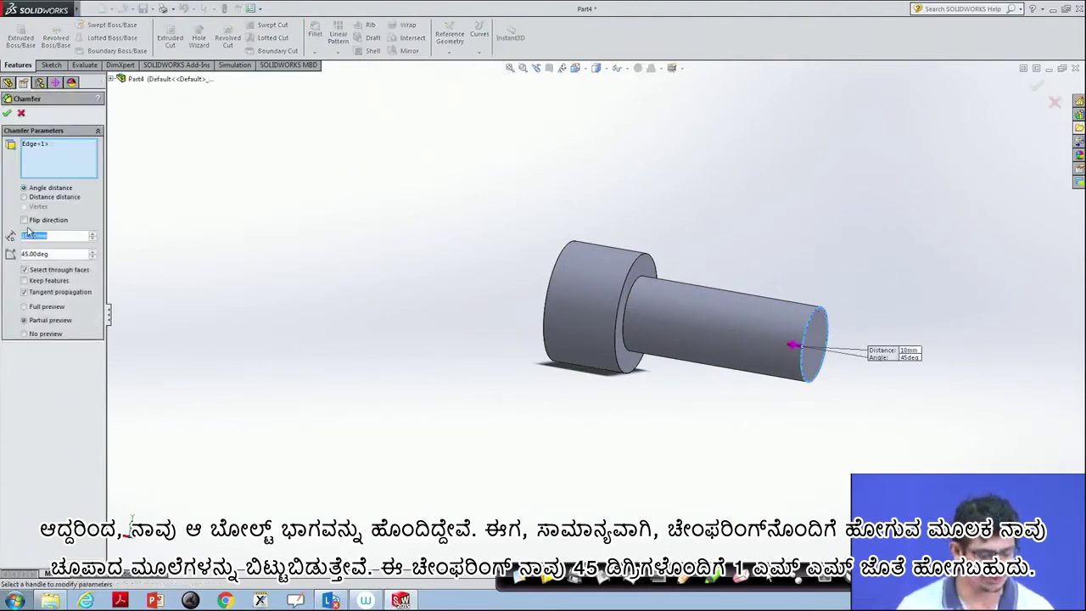
text(1)
key(Return)
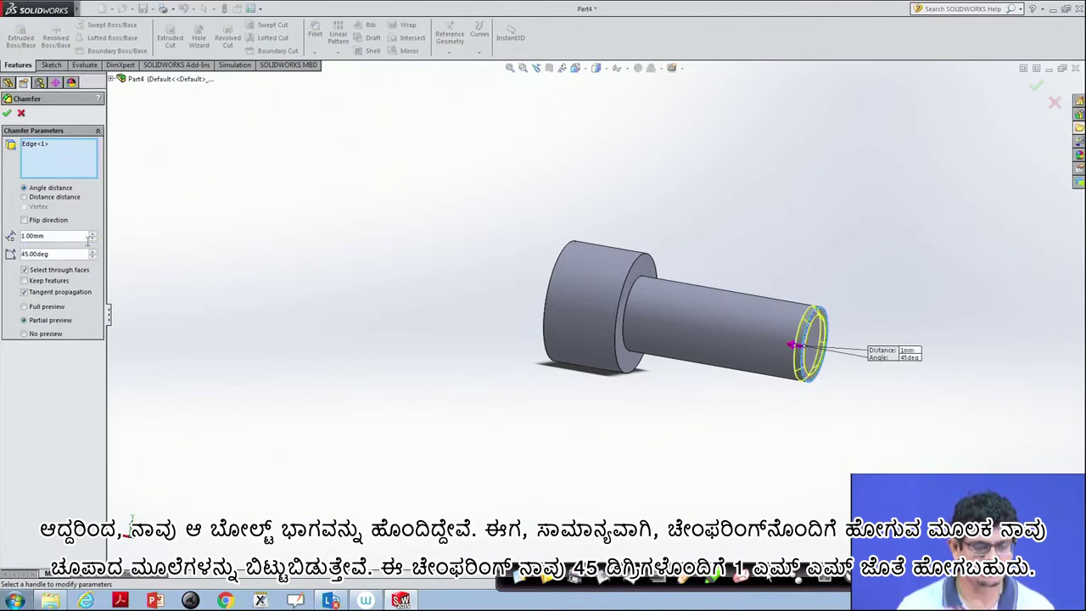
click(7, 112)
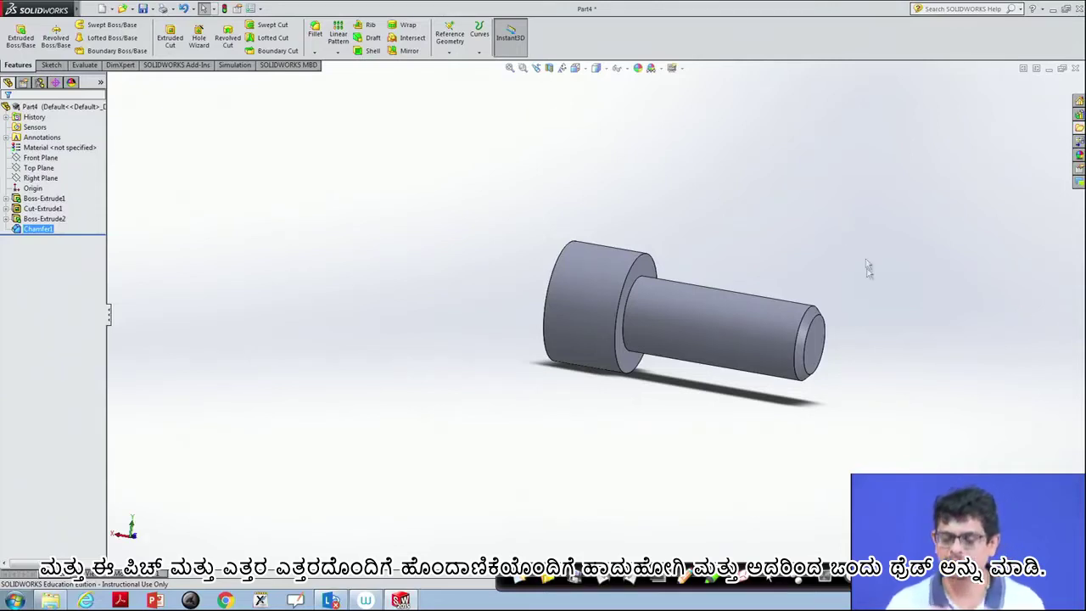
View the shank's end face straight on and draw a 5 mm radius circle at the origin
click(813, 349)
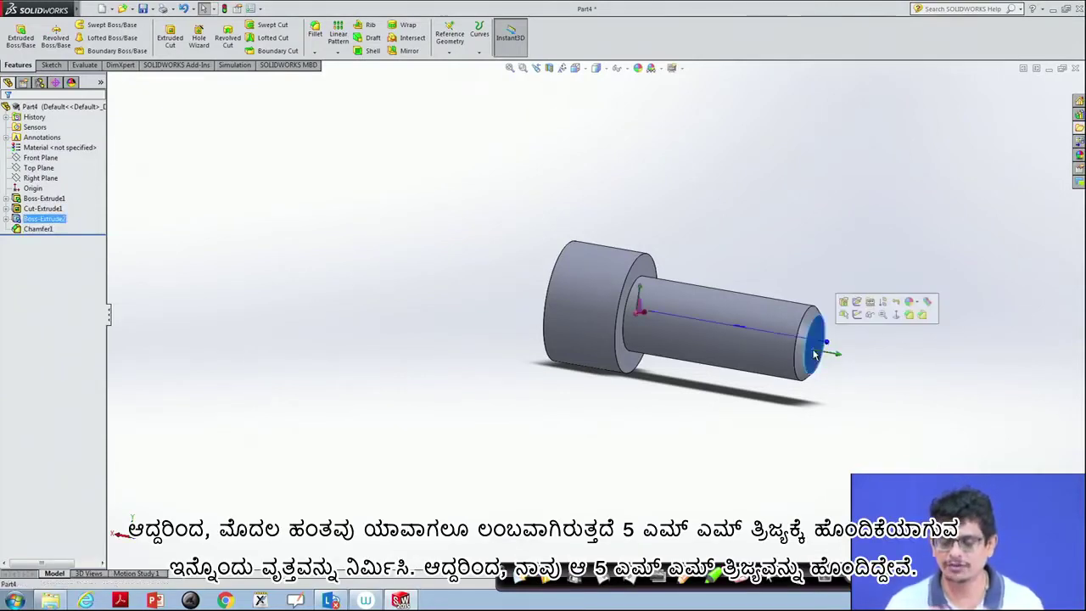
click(895, 311)
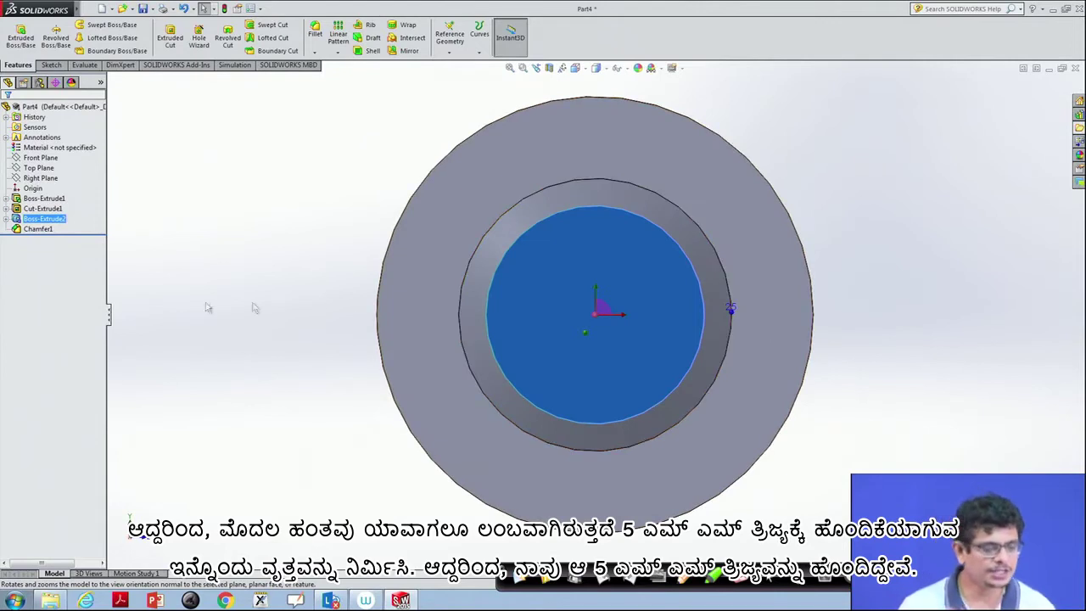
click(51, 66)
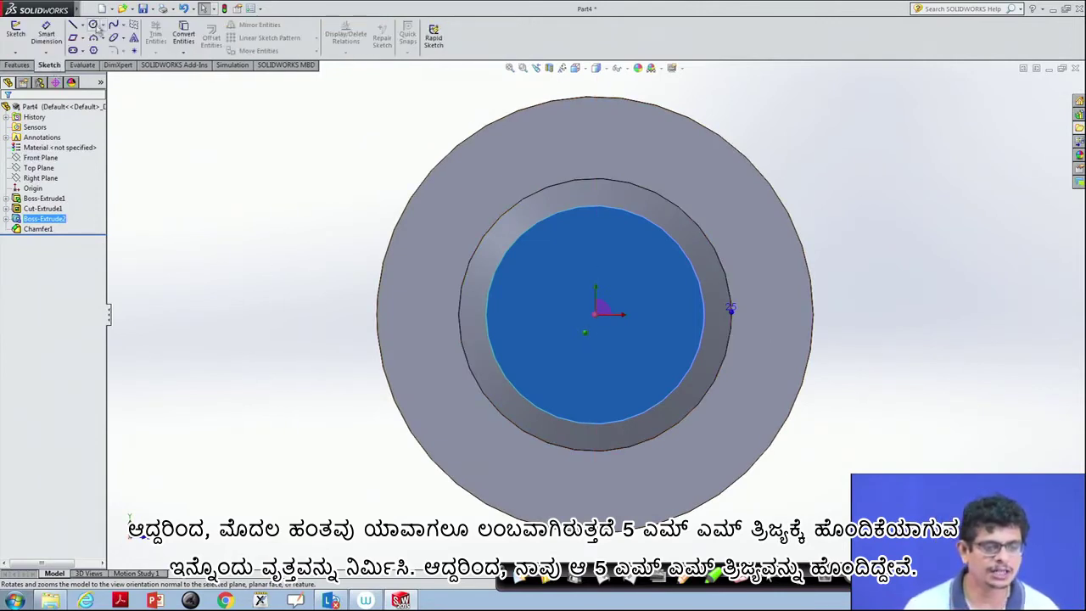
click(94, 25)
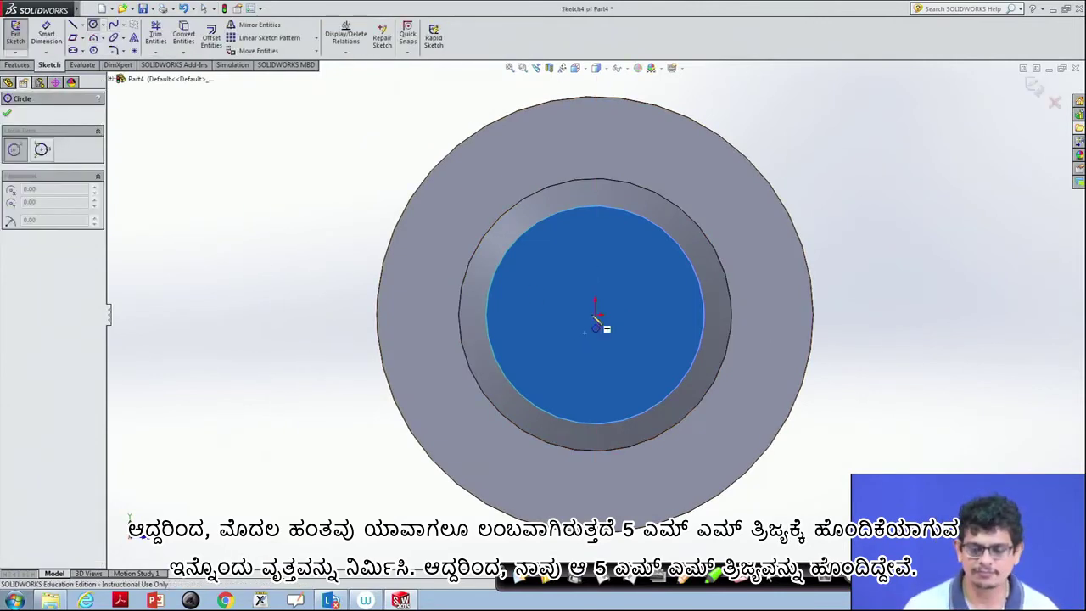
click(596, 310)
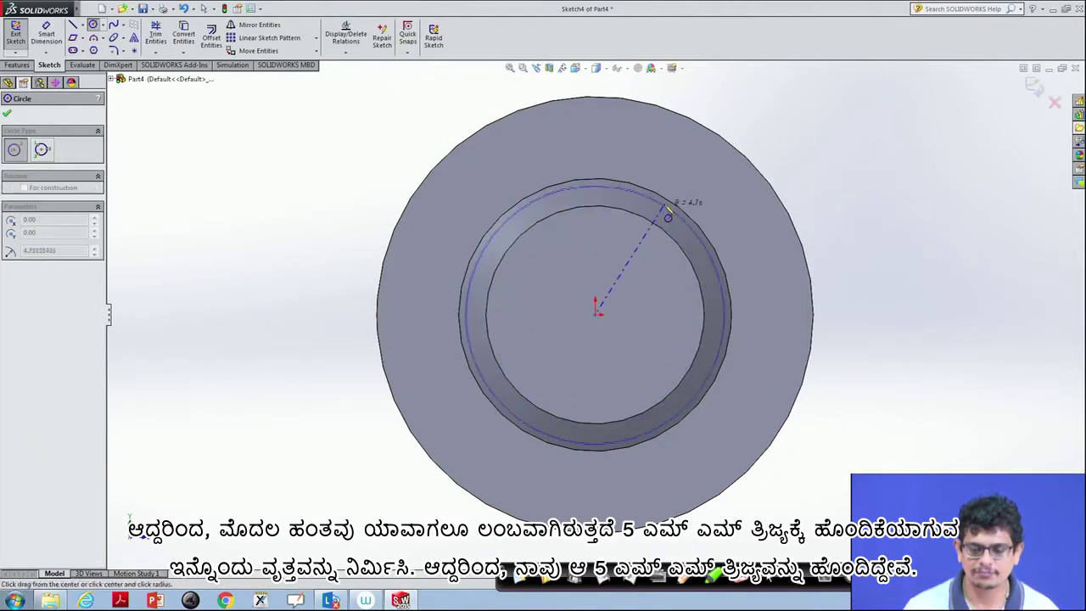
click(670, 214)
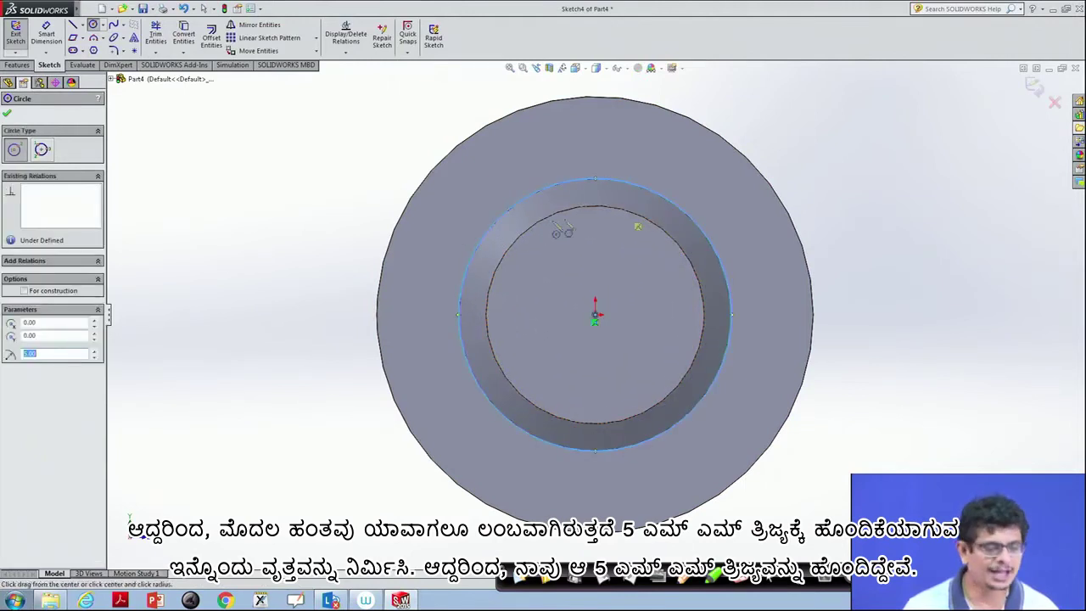
click(7, 117)
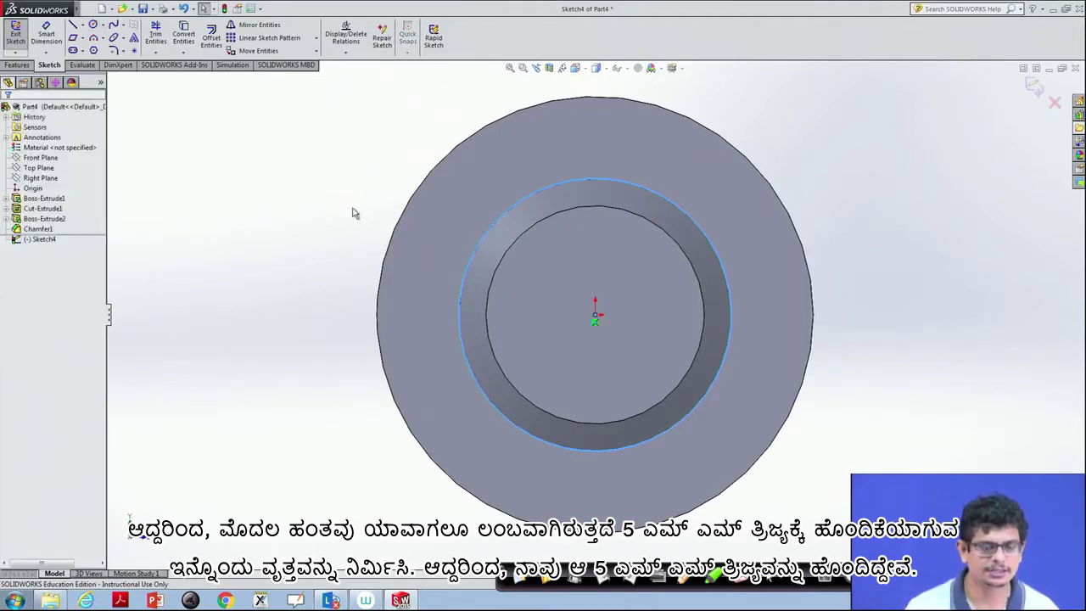
Orbit to a side-on view of the bolt and pick the new circle on the shank end
middle_drag(354, 213, 496, 239)
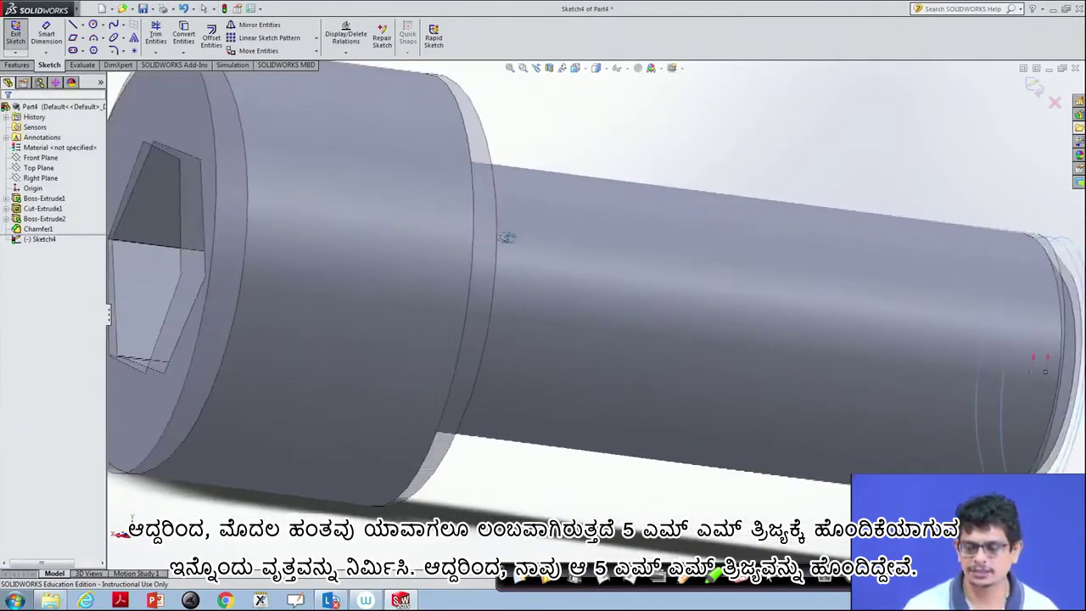
scroll(487, 243, up, 3)
scroll(492, 243, up, 2)
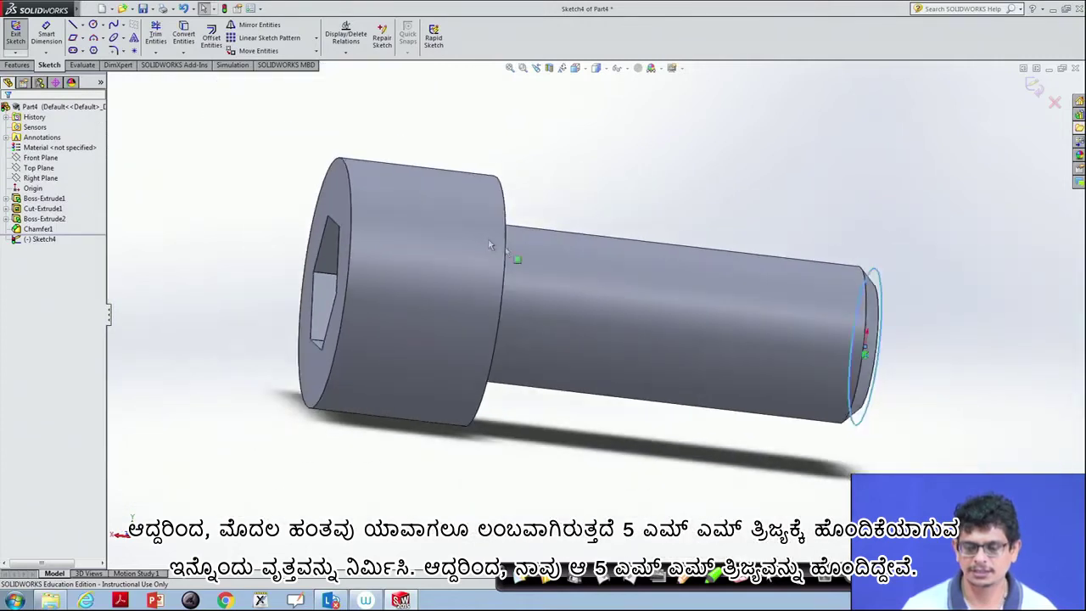
middle_drag(956, 298, 933, 298)
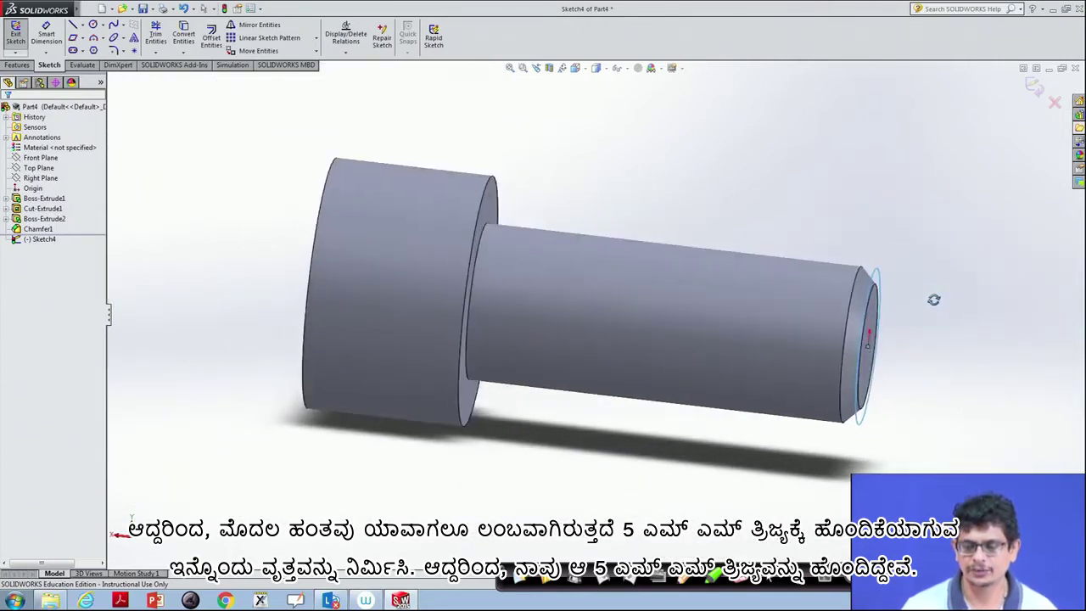
click(876, 272)
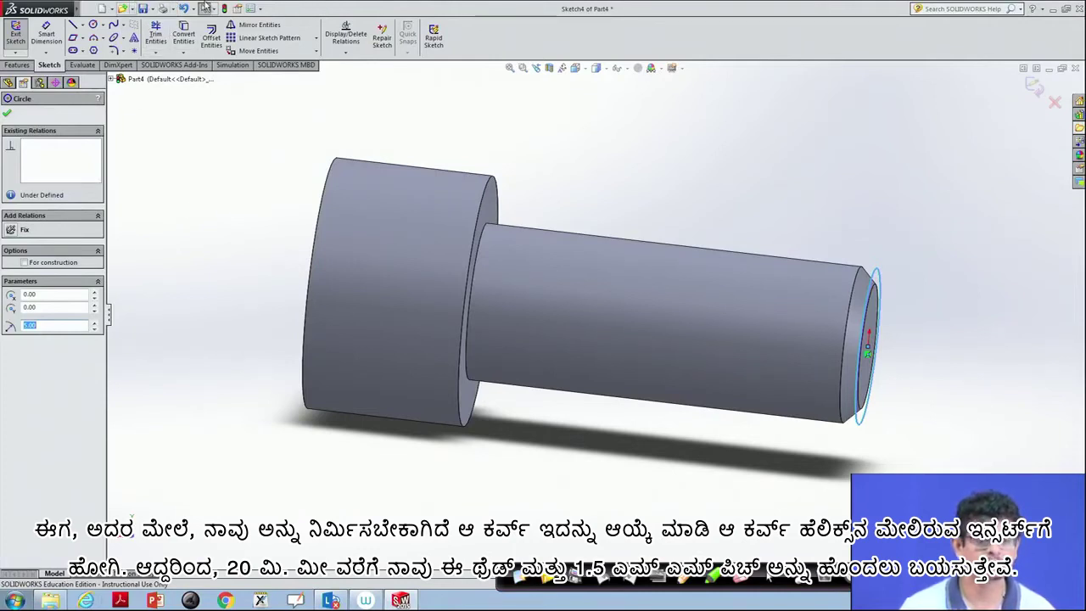
key(Escape)
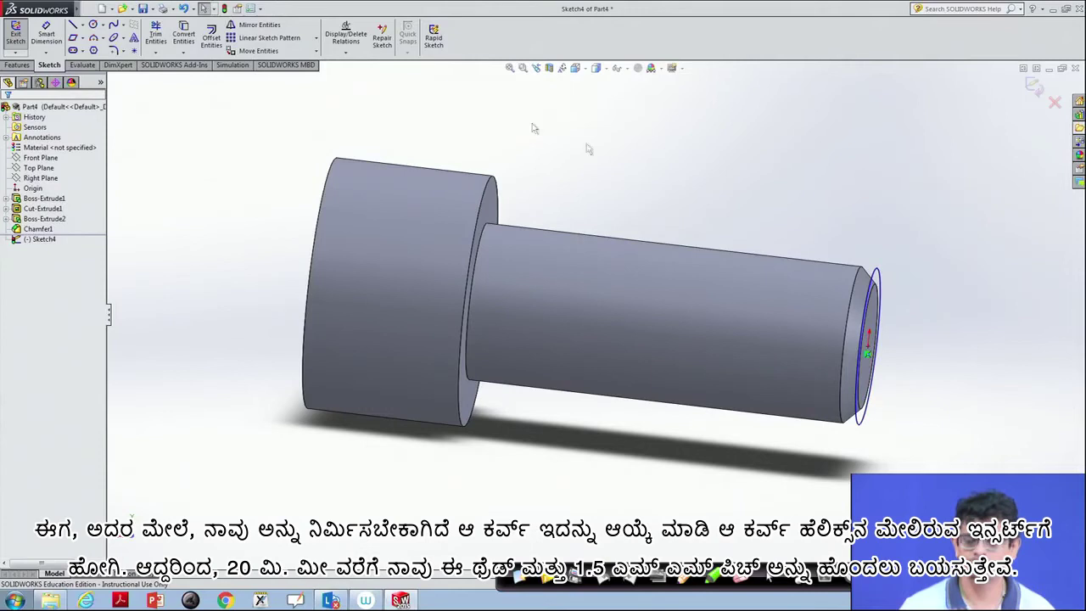
Create a reversed clockwise helix from the circle: 20 mm height, 1.5 mm pitch, 90° start angle
click(876, 269)
click(179, 9)
mouse_move(154, 9)
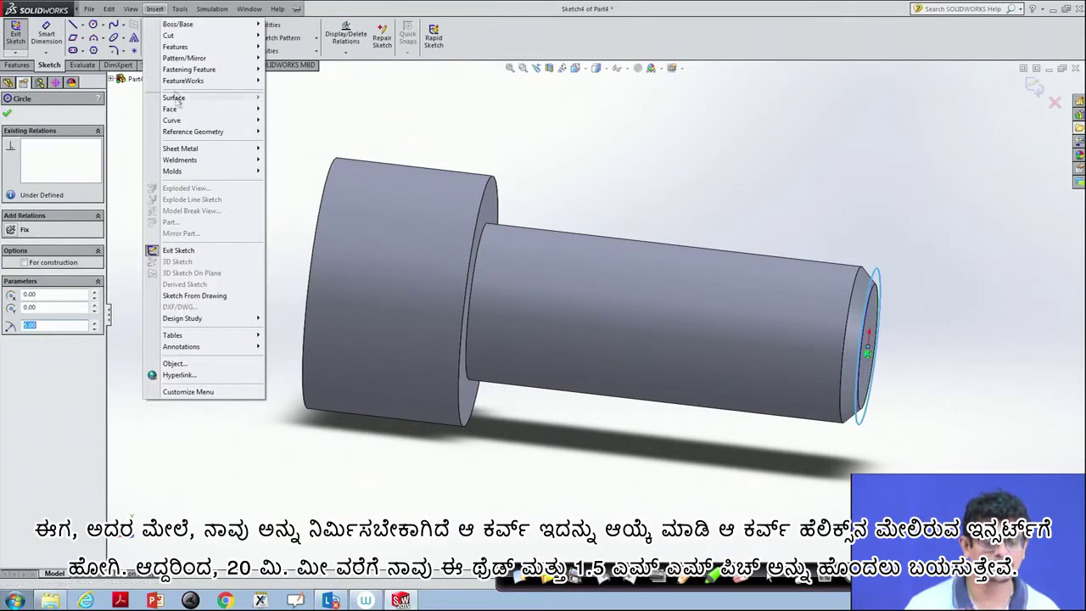
mouse_move(171, 120)
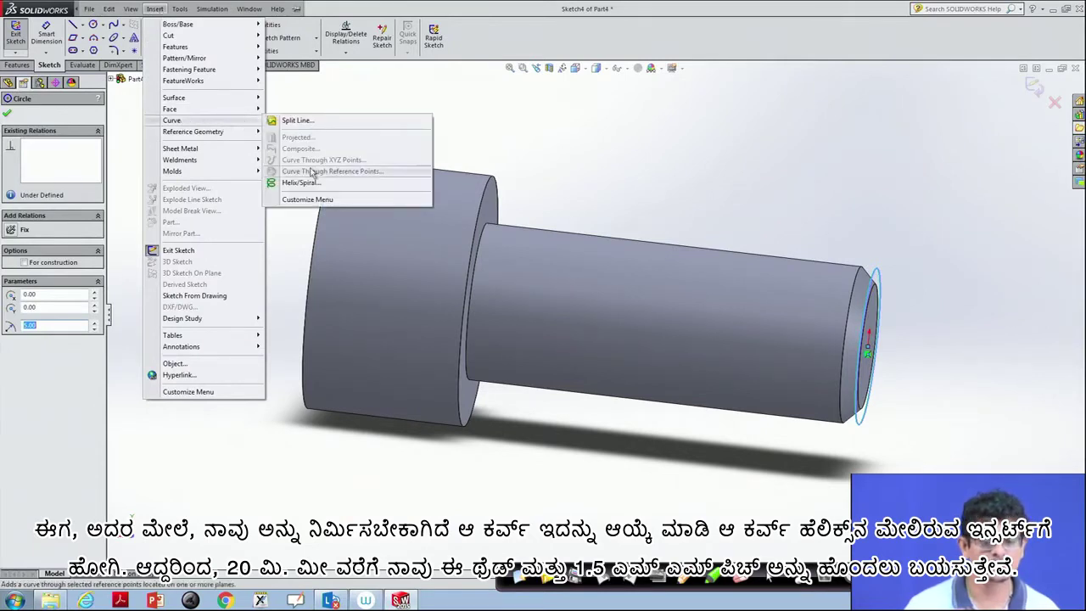
click(309, 183)
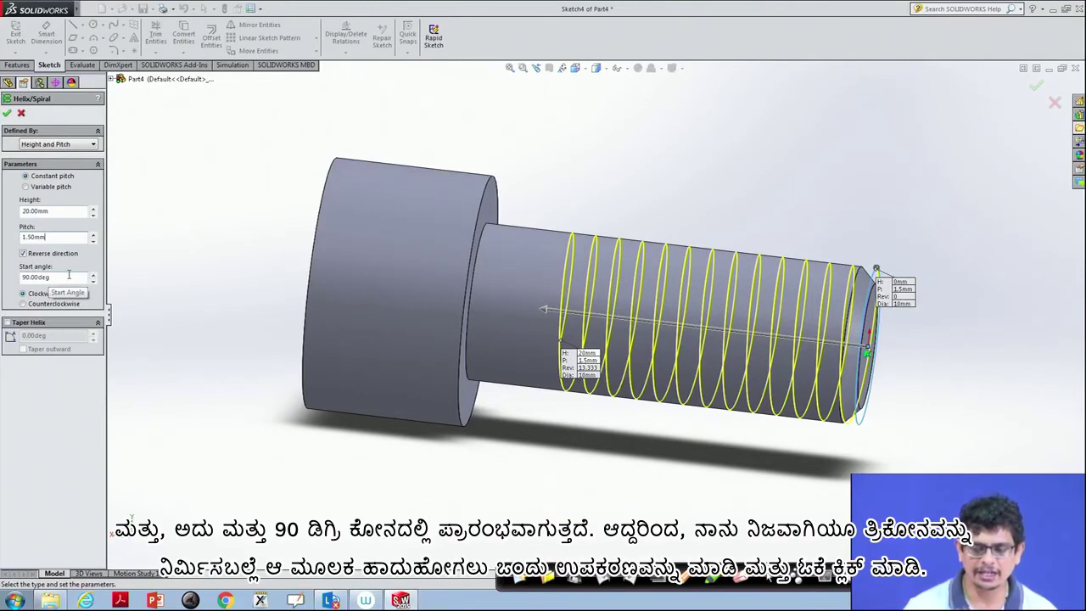
click(68, 275)
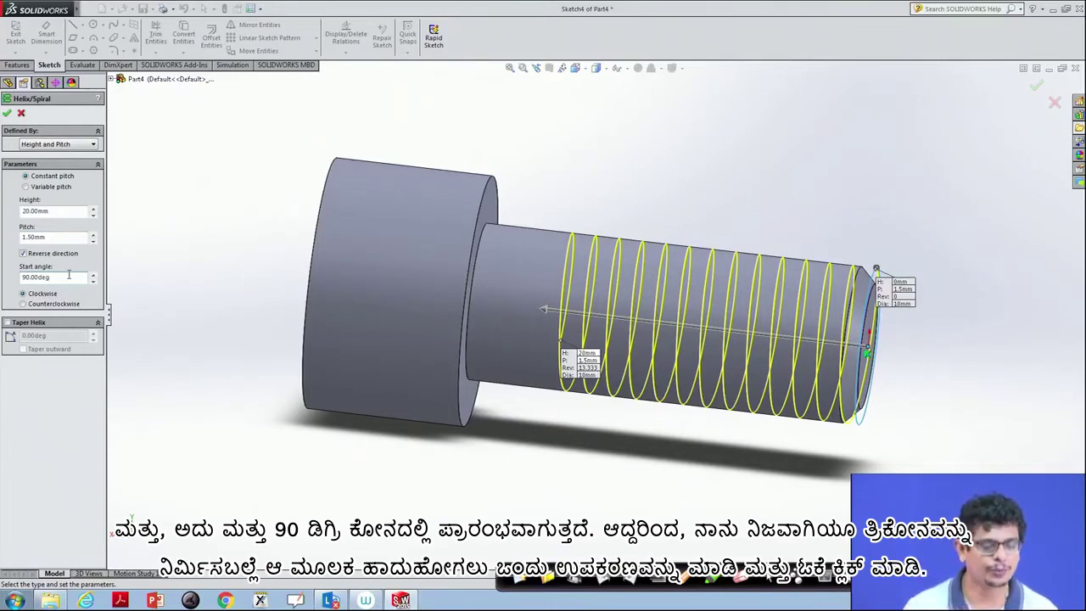
click(7, 115)
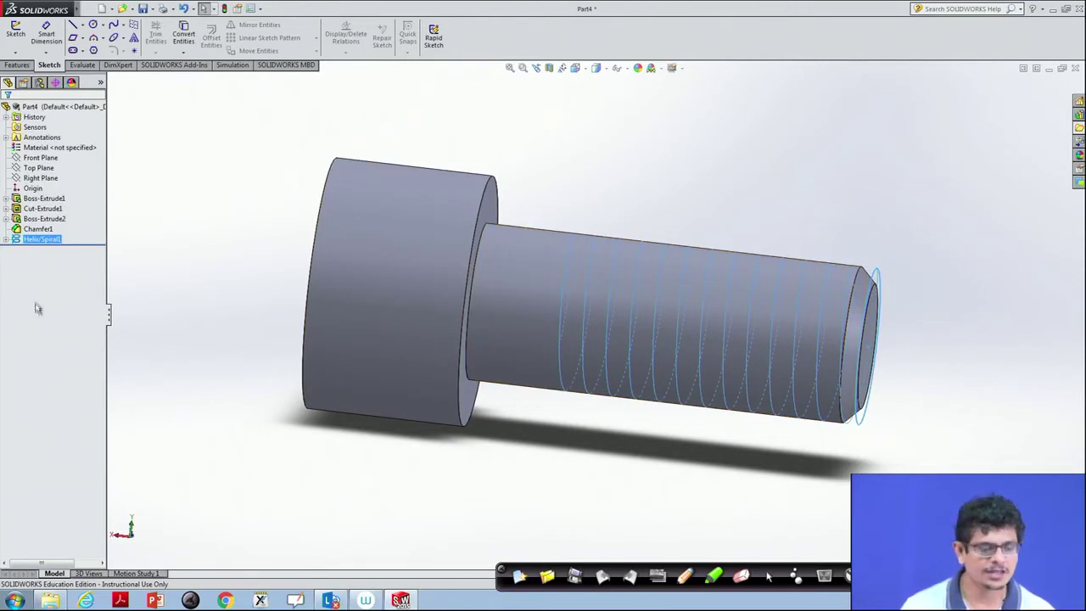
View the bolt normal to the Front Plane and zoom in on its tip
right_click(38, 158)
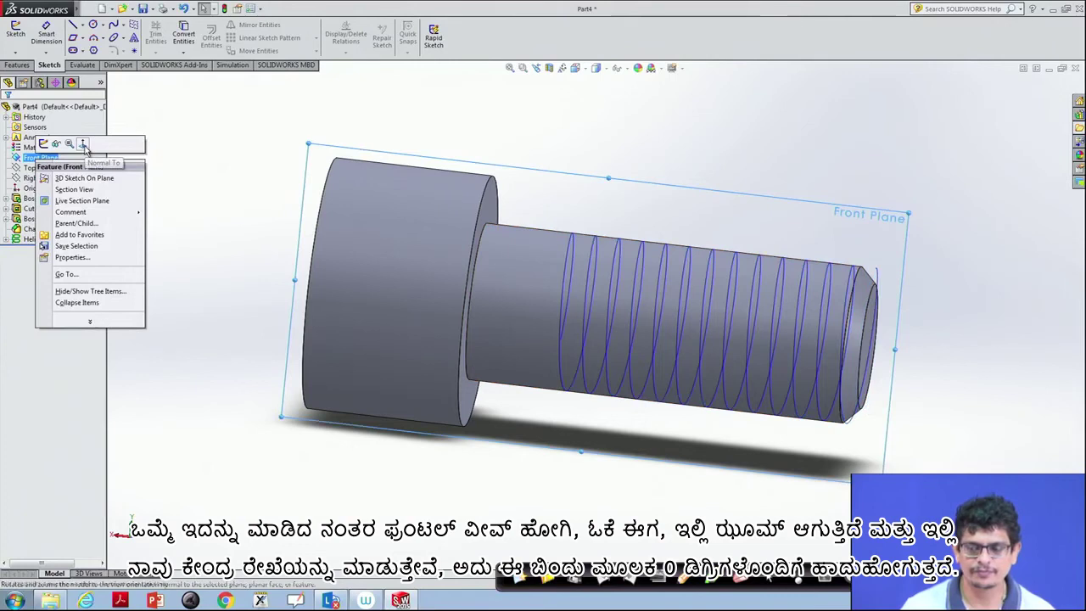
click(83, 145)
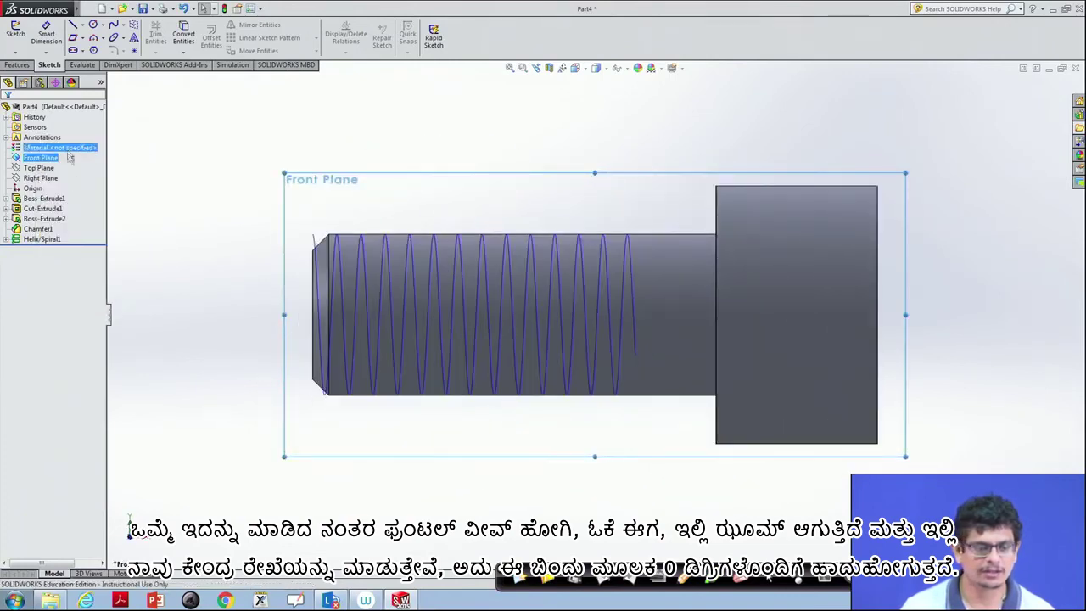
right_click(56, 159)
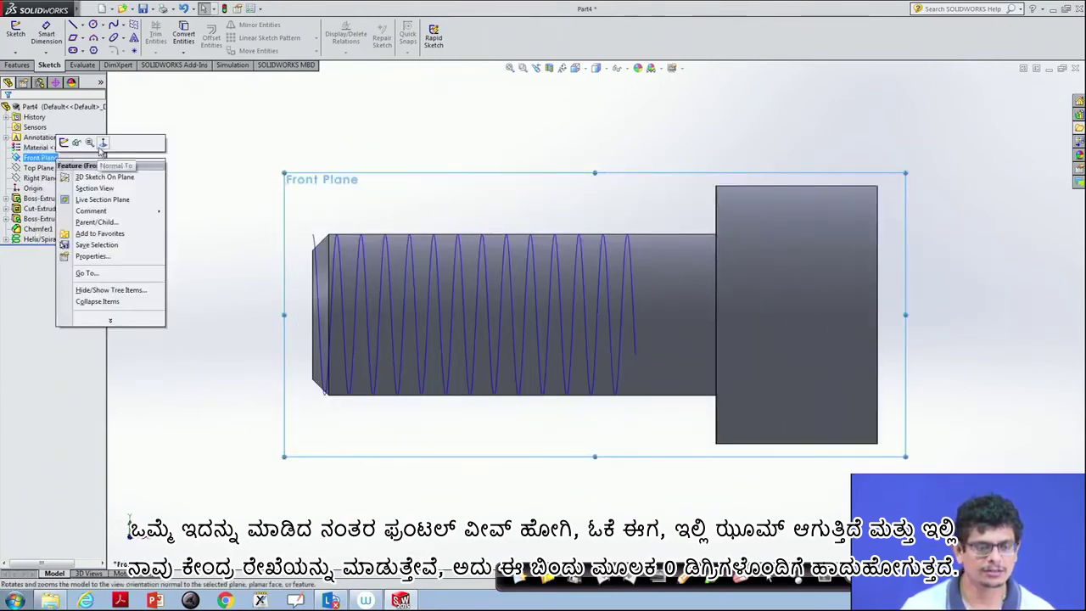
click(102, 143)
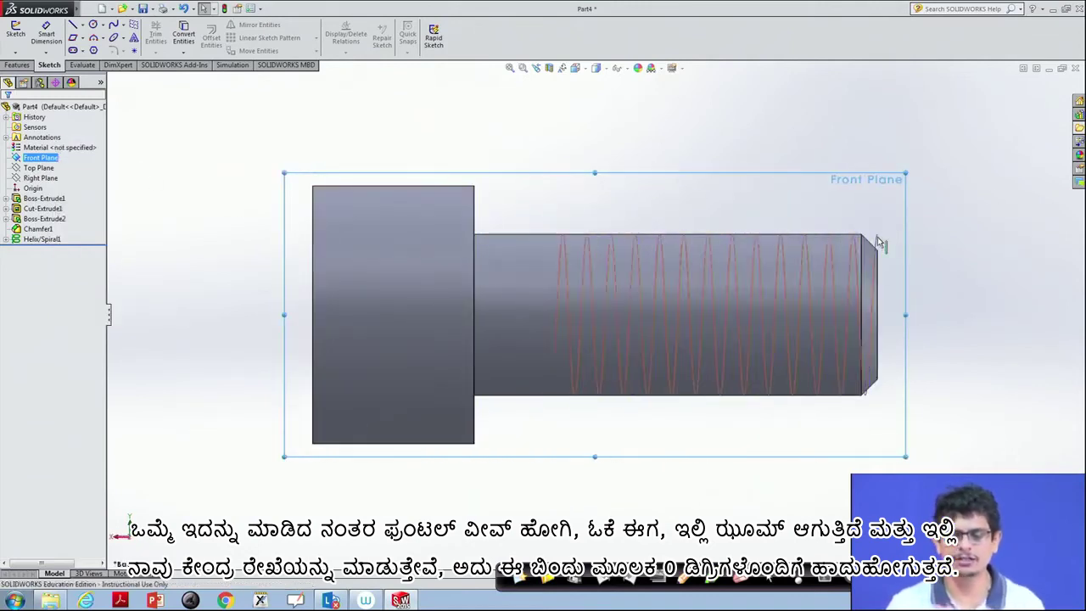
click(522, 68)
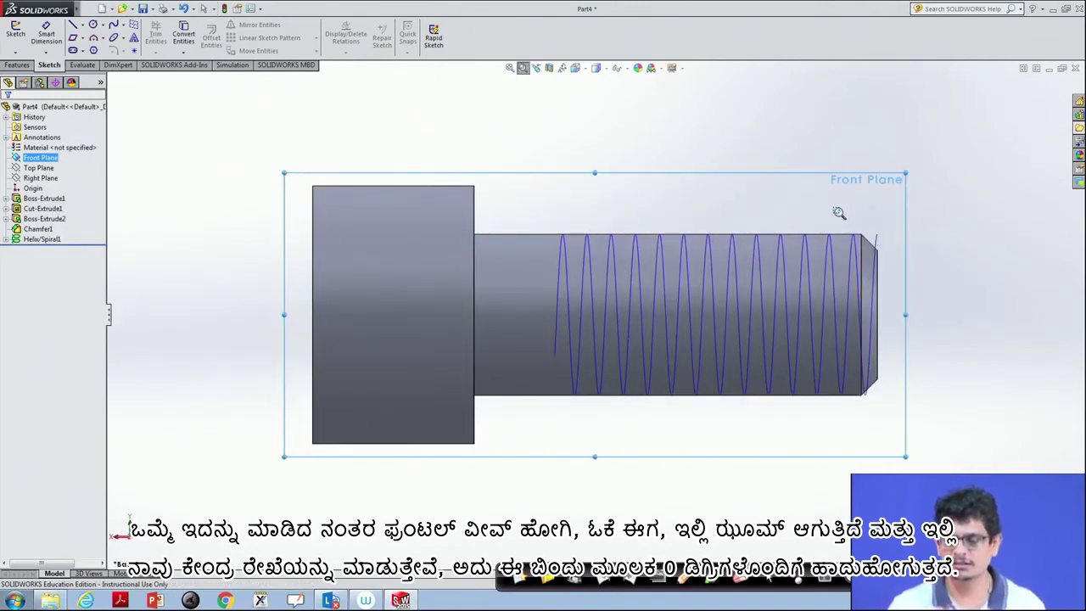
drag(833, 207, 937, 302)
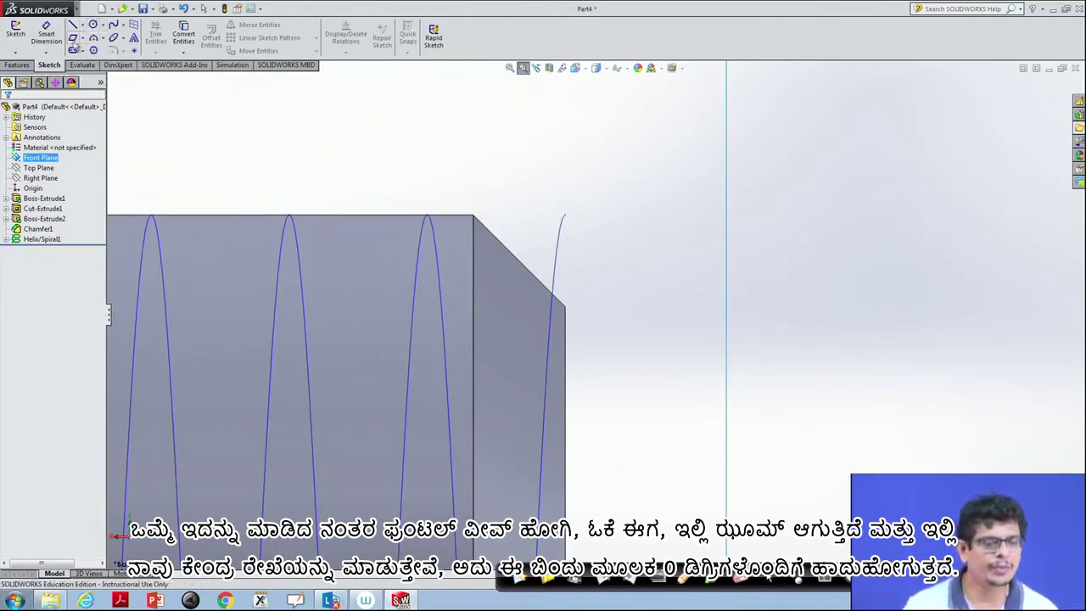
Draw a horizontal construction centerline running right from the helix's end point
click(83, 26)
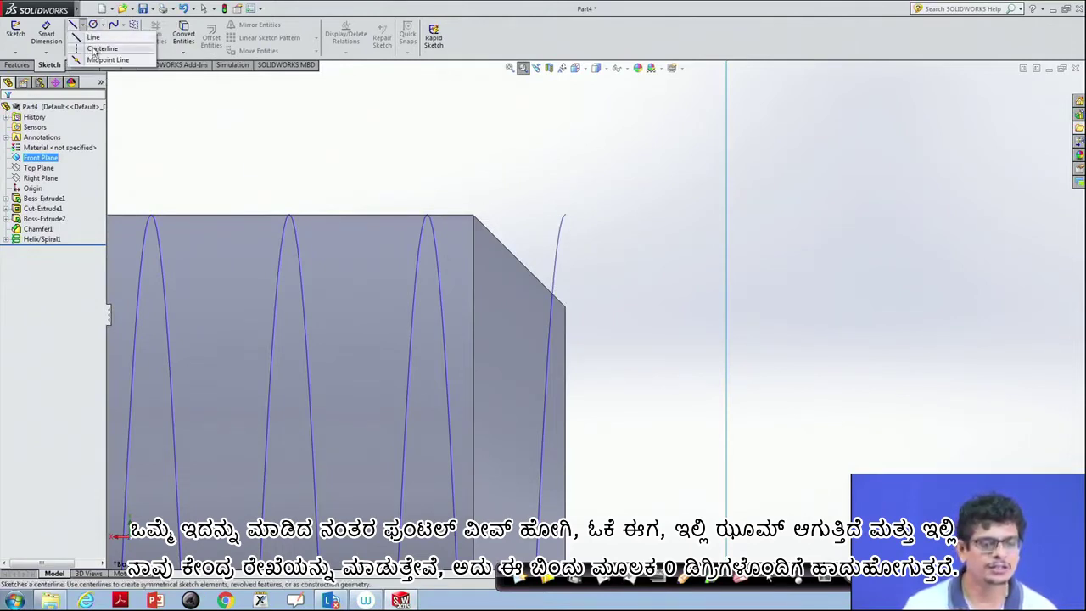
click(101, 48)
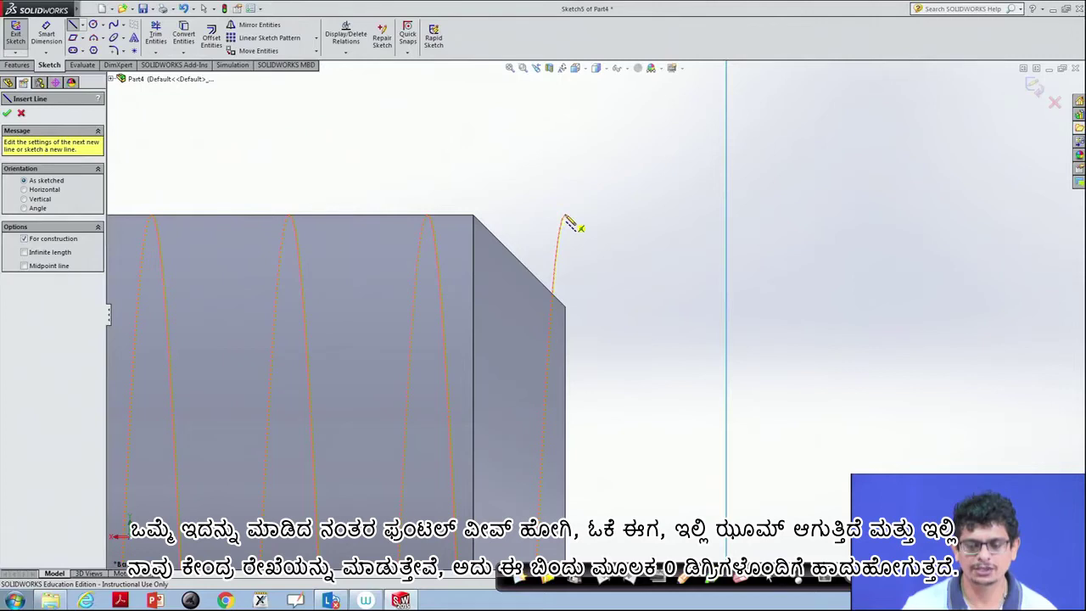
click(565, 217)
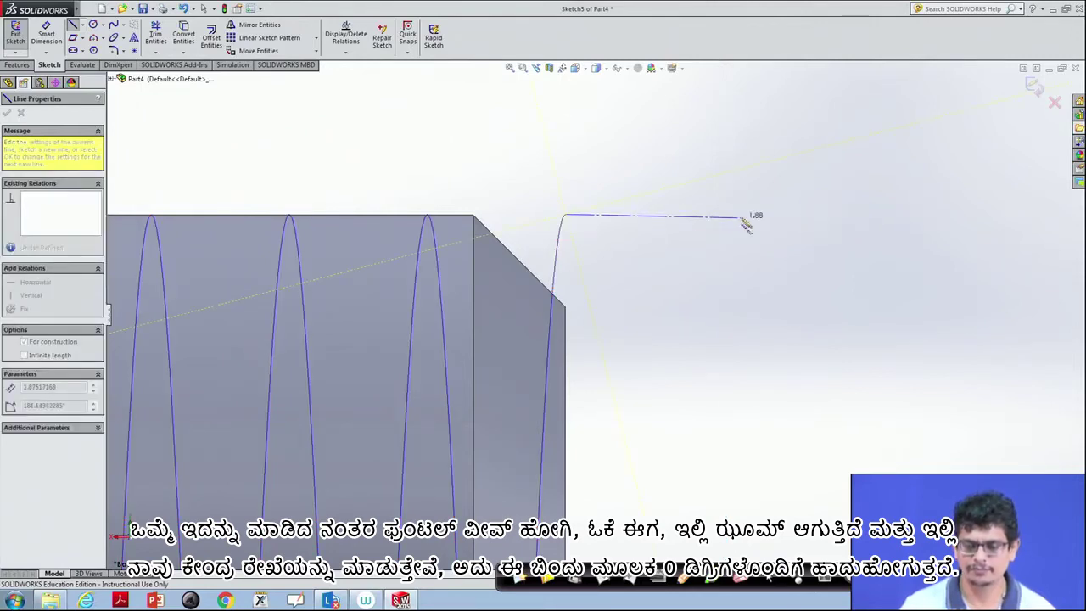
double_click(906, 215)
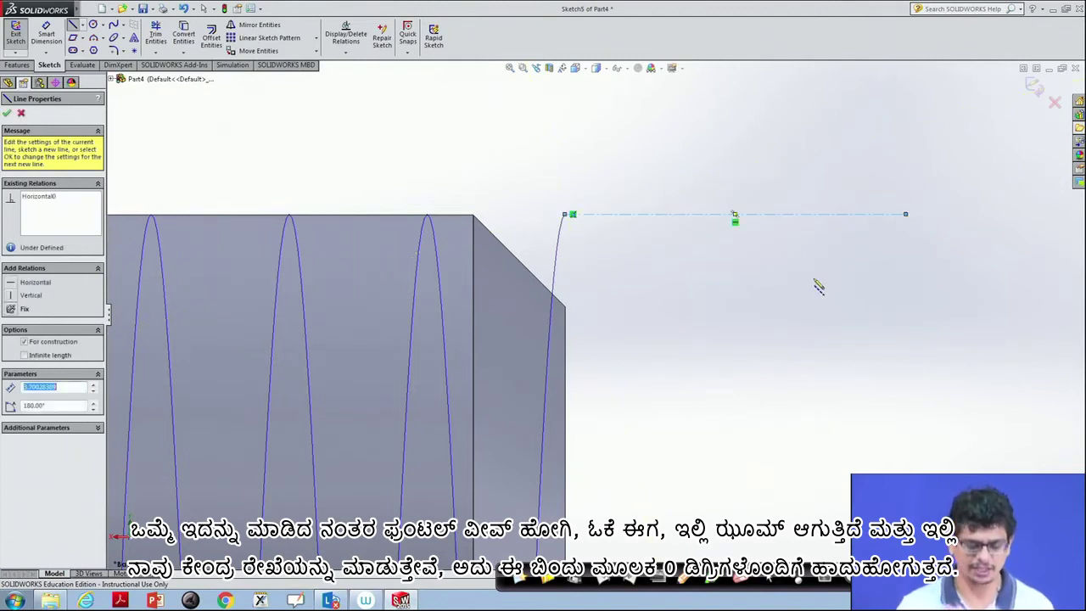
key(Escape)
scroll(814, 279, up, 5)
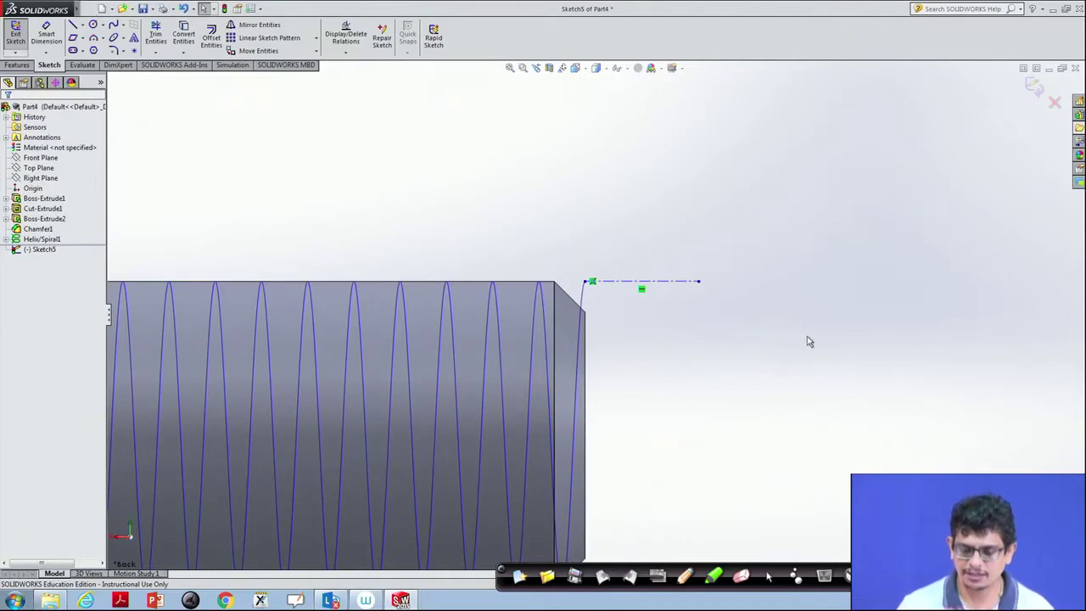
Orbit out, set the view normal to the Front Plane, and zoom-box onto the threaded shank's end
middle_drag(807, 336, 762, 339)
scroll(763, 339, up, 3)
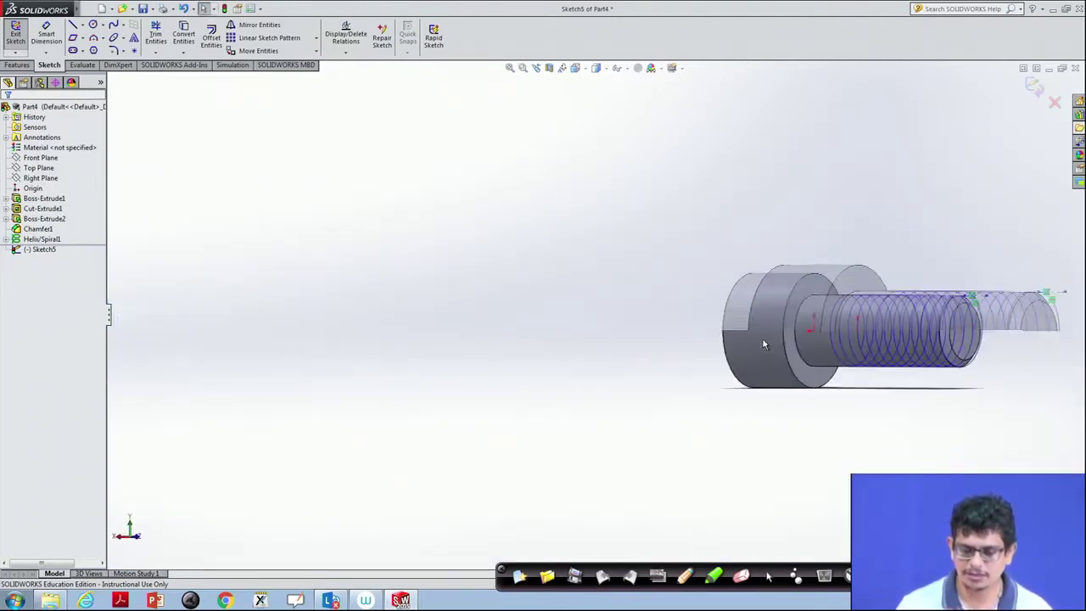
scroll(763, 343, up, 3)
mouse_move(915, 347)
middle_down()
mouse_move(899, 342)
mouse_move(981, 317)
mouse_move(905, 337)
mouse_move(921, 339)
middle_up()
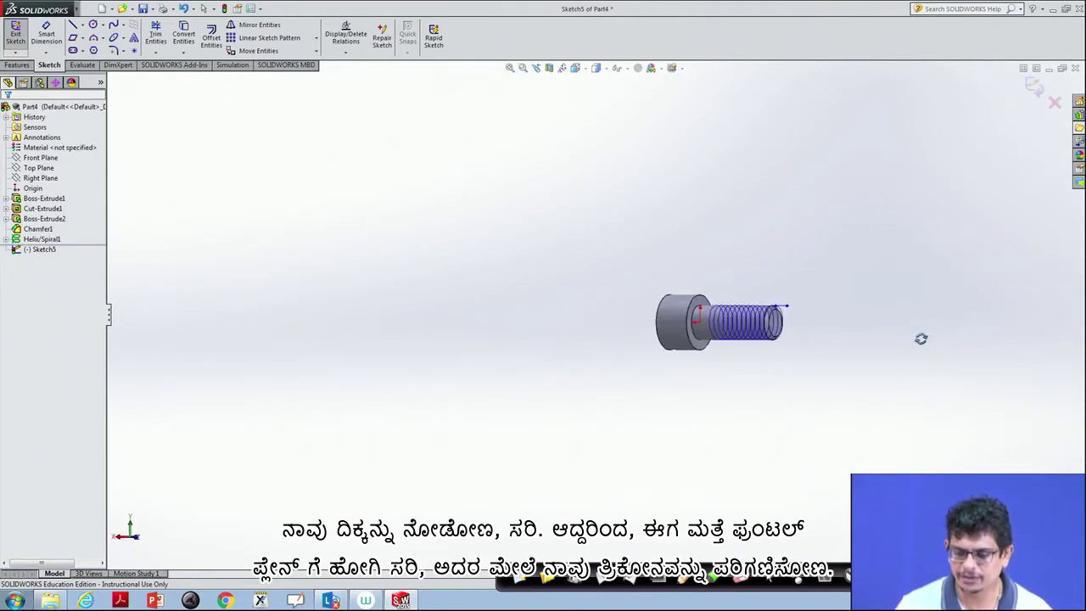
click(32, 158)
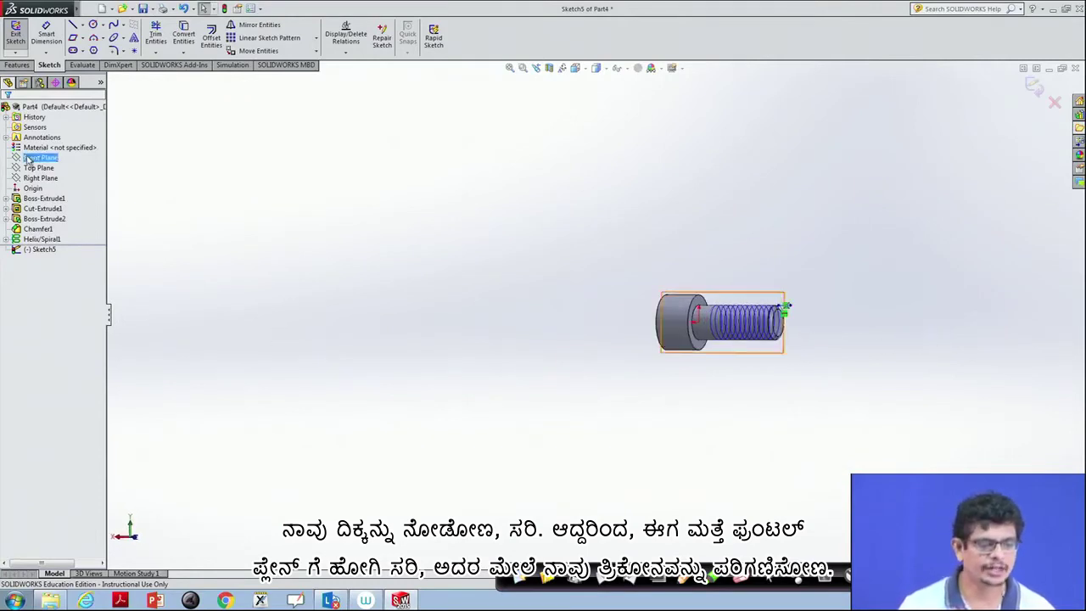
right_click(33, 158)
click(74, 147)
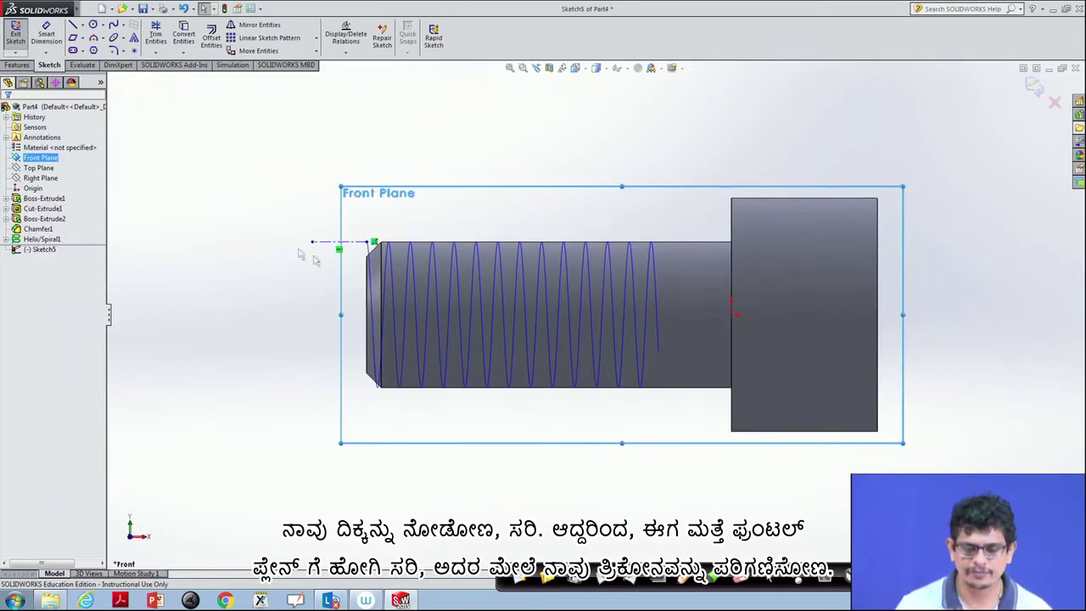
right_click(38, 159)
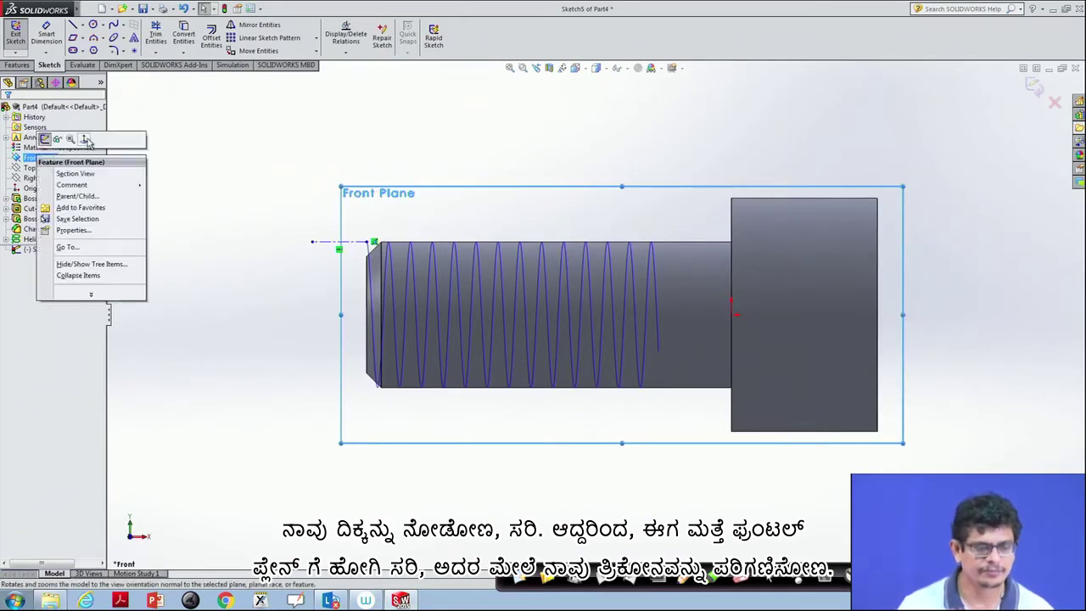
click(87, 141)
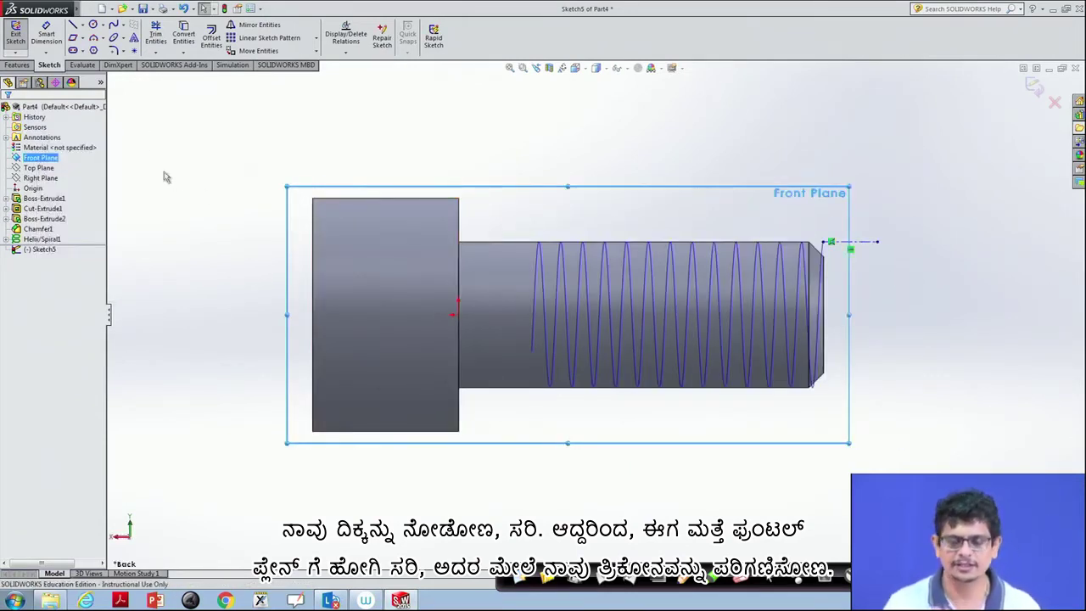
click(522, 69)
drag(790, 216, 865, 299)
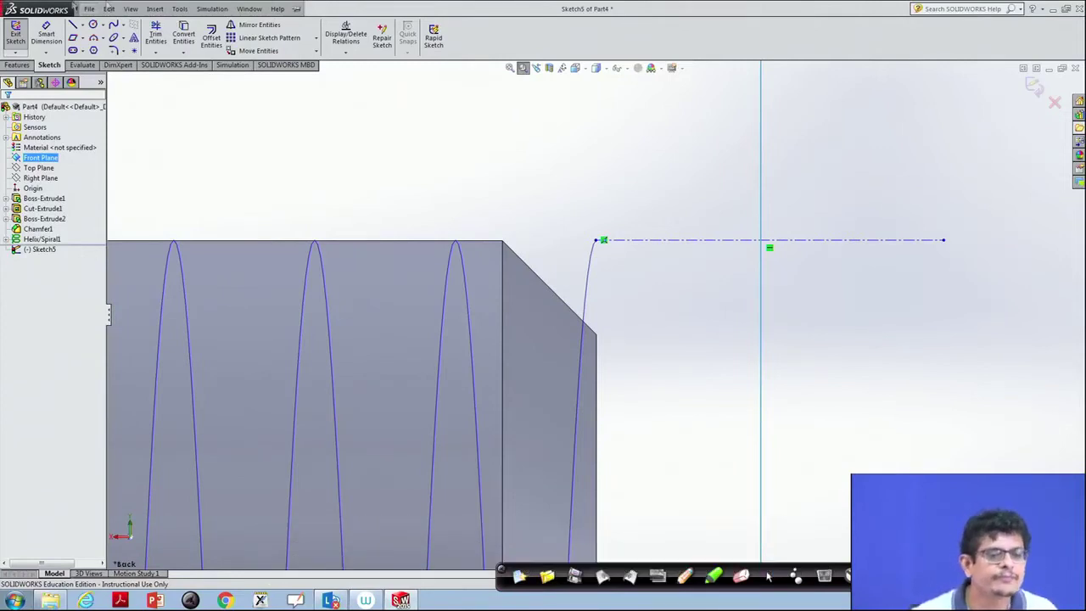
Draw a downward-pointing 3-sided polygon centred on the helix's end point
click(94, 50)
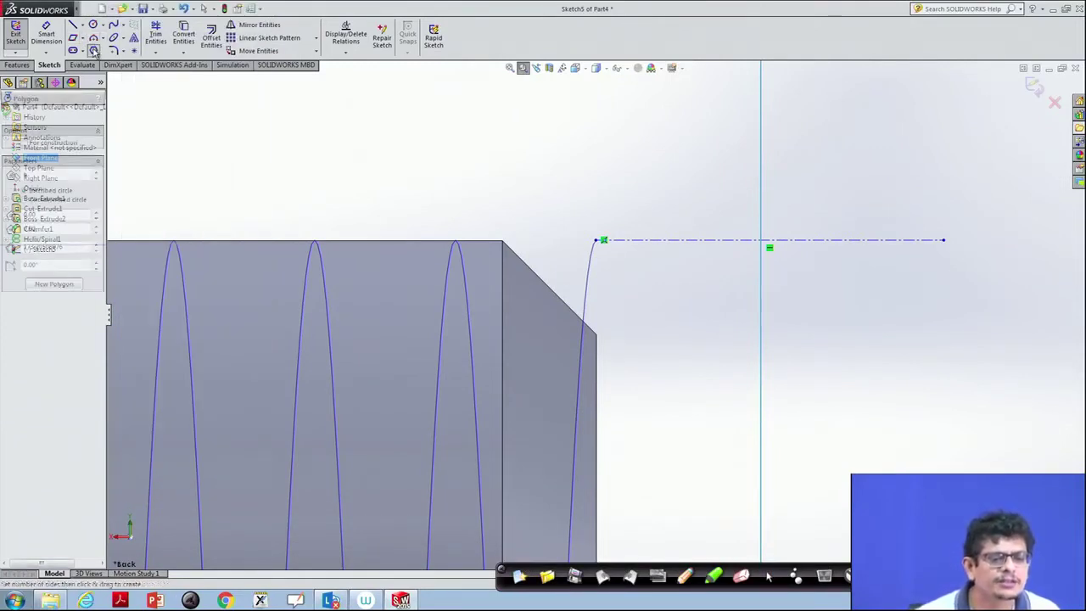
text(3)
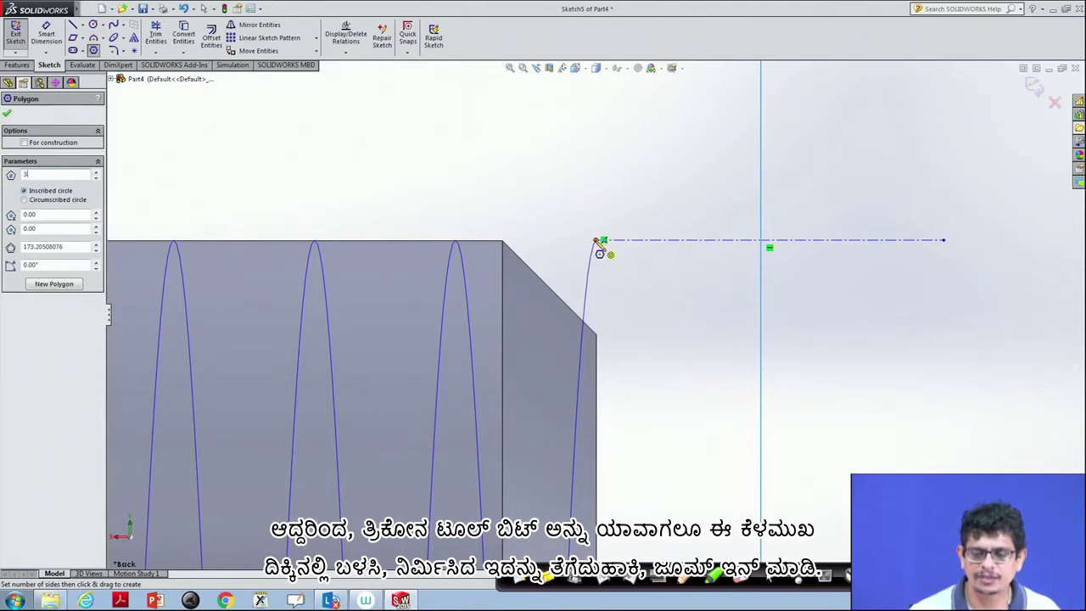
click(600, 241)
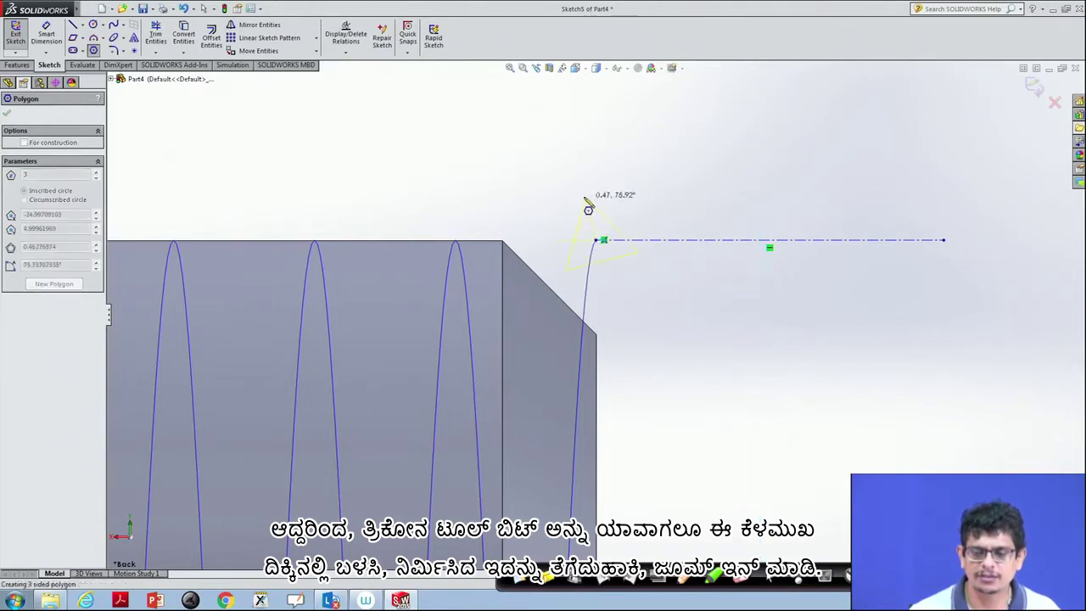
click(594, 281)
key(Escape)
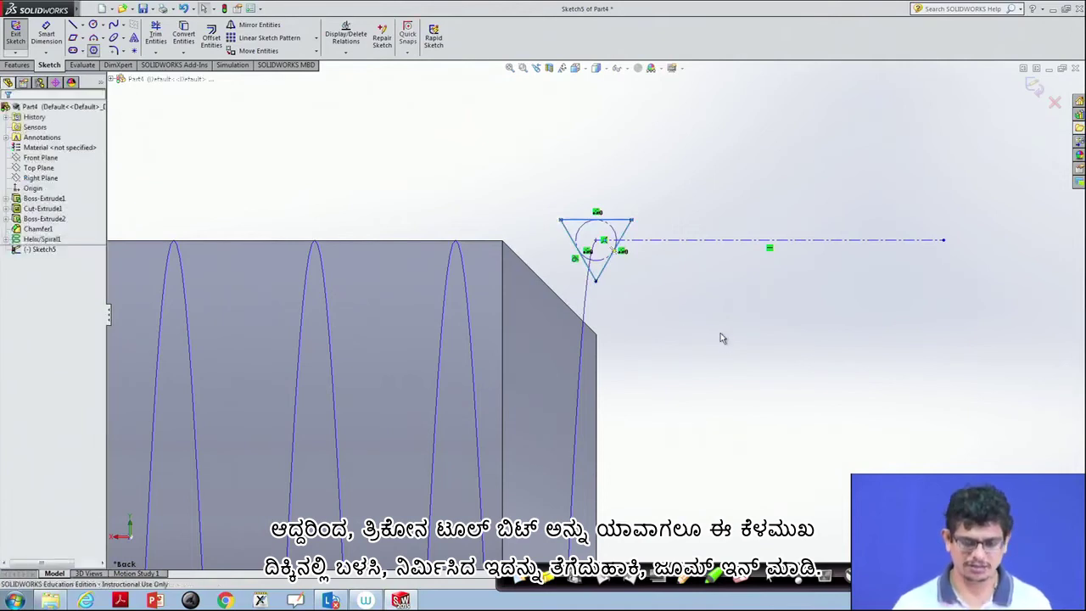
click(617, 241)
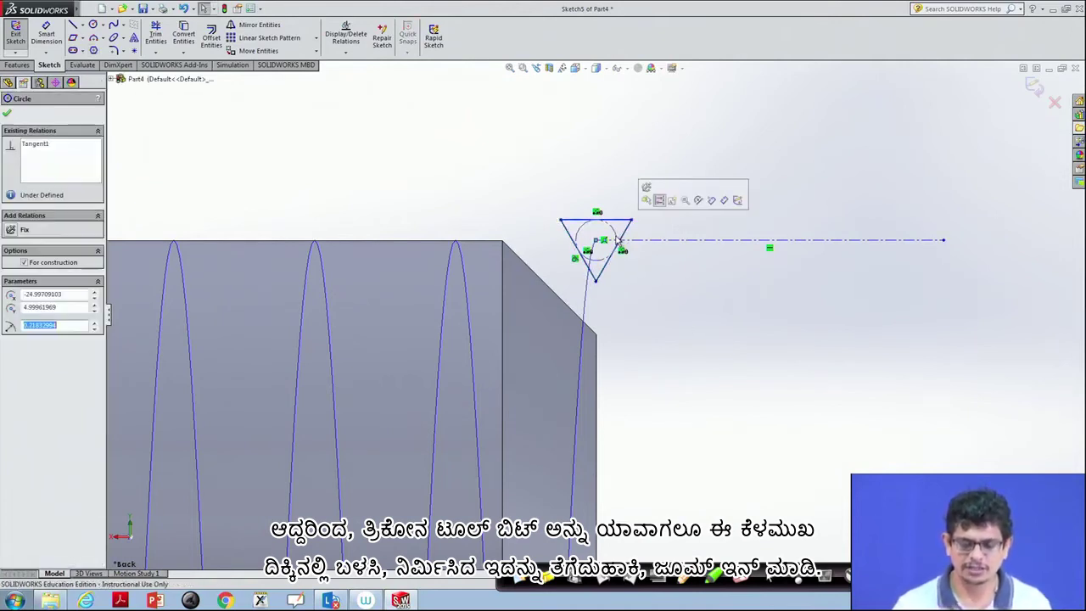
key(Escape)
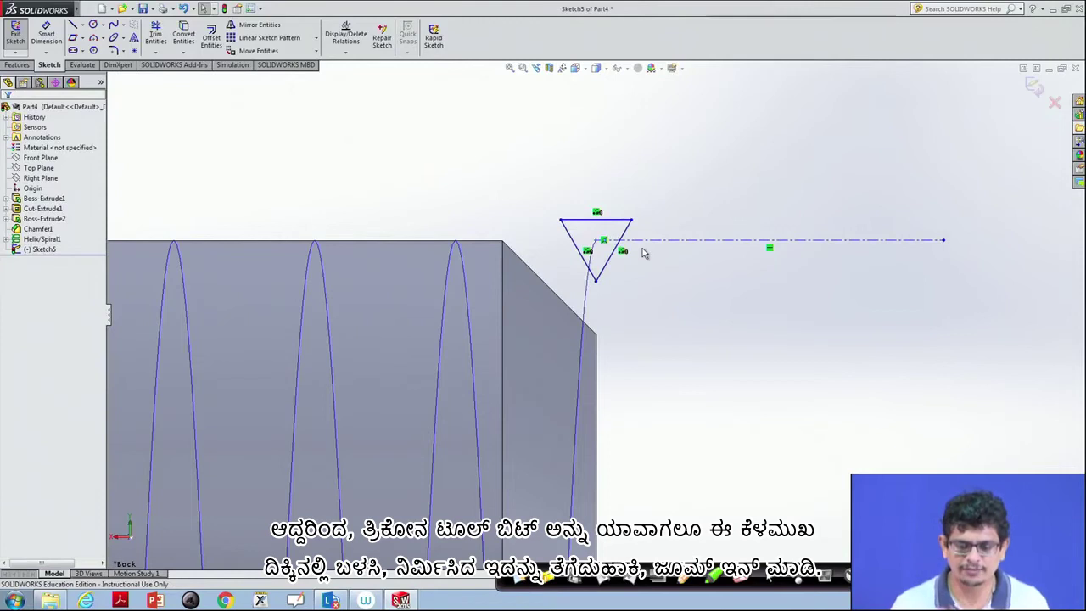
scroll(639, 275, down, 3)
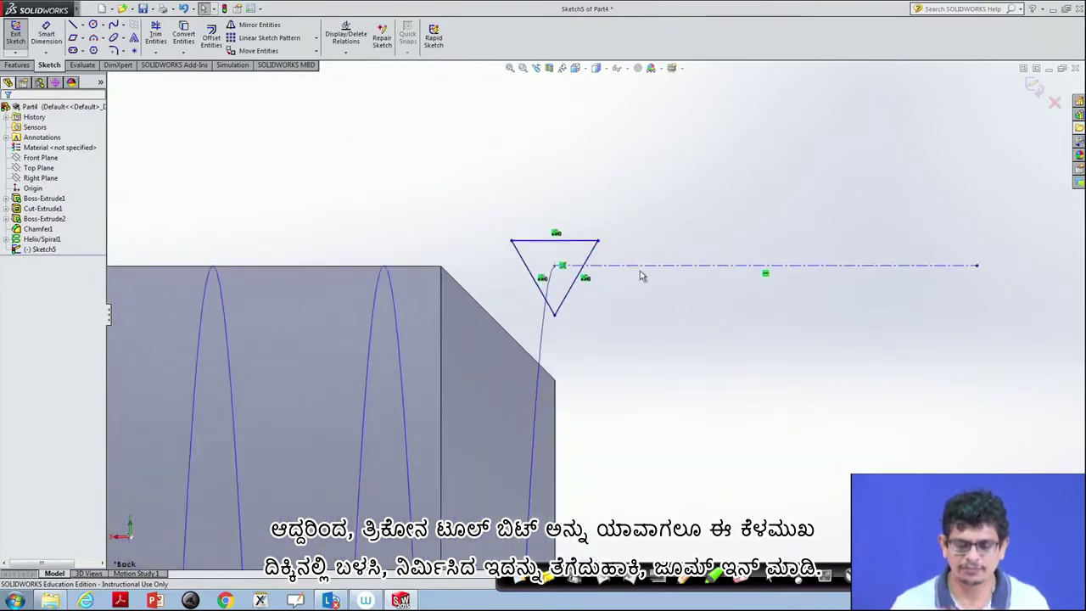
scroll(641, 275, down, 2)
scroll(641, 274, down, 2)
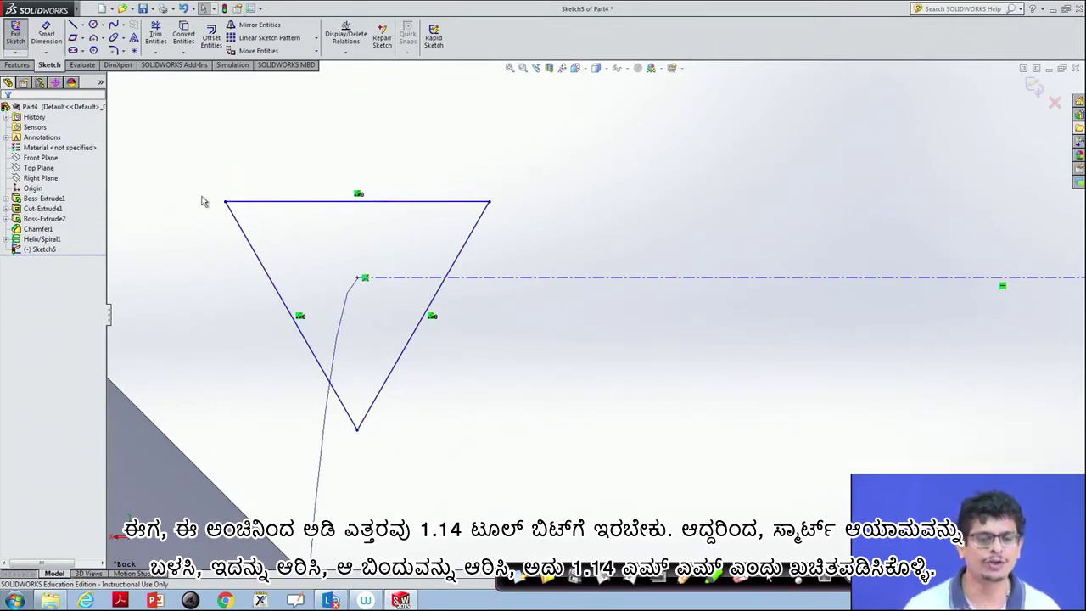
Dimension the triangle from its top edge to its bottom vertex as 1.14 mm
click(46, 35)
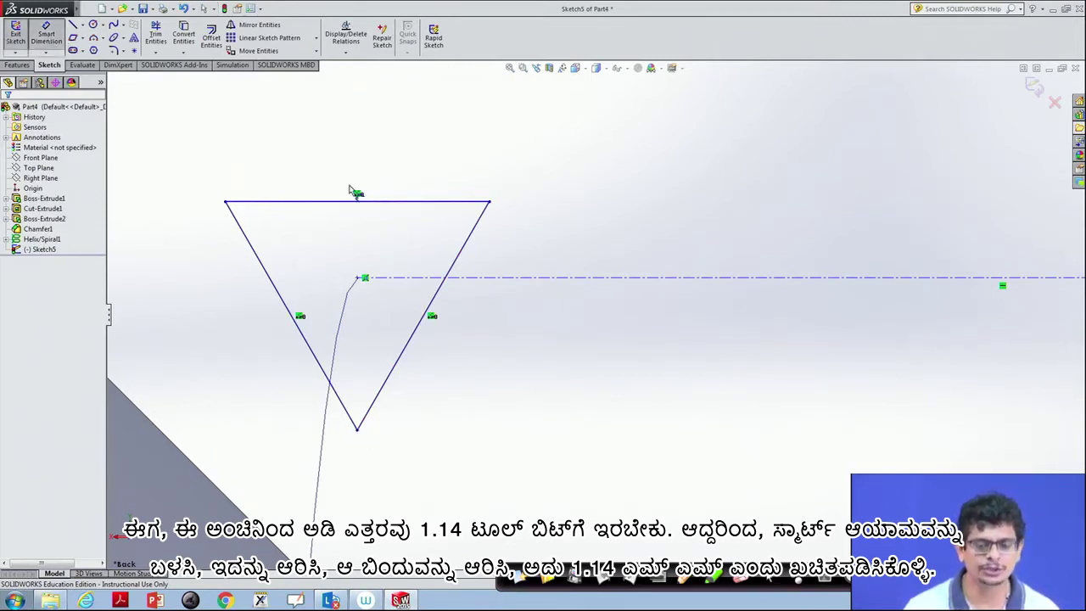
click(402, 204)
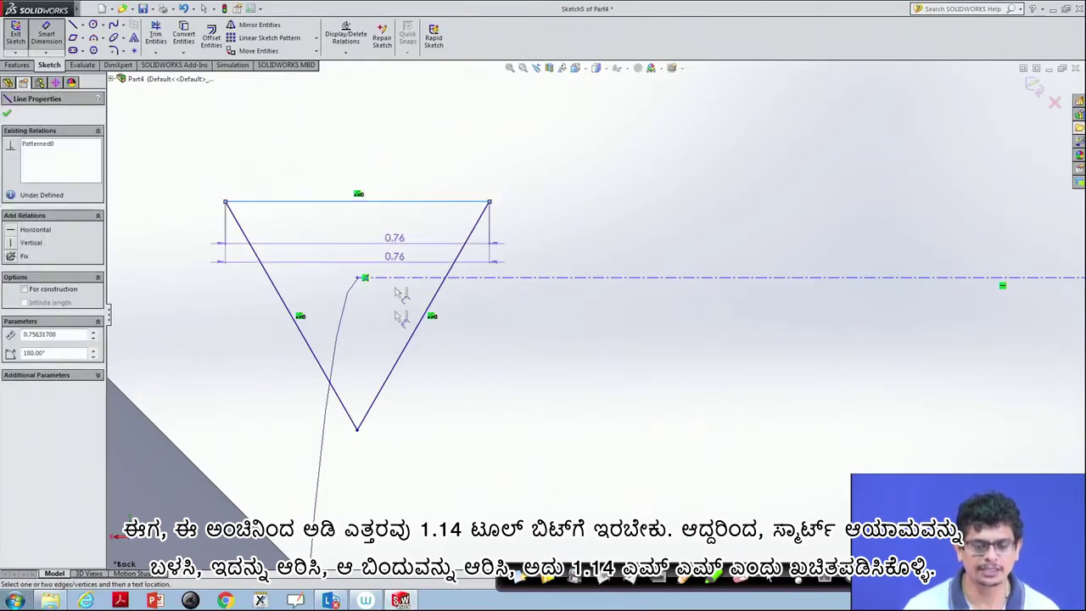
click(357, 429)
click(548, 424)
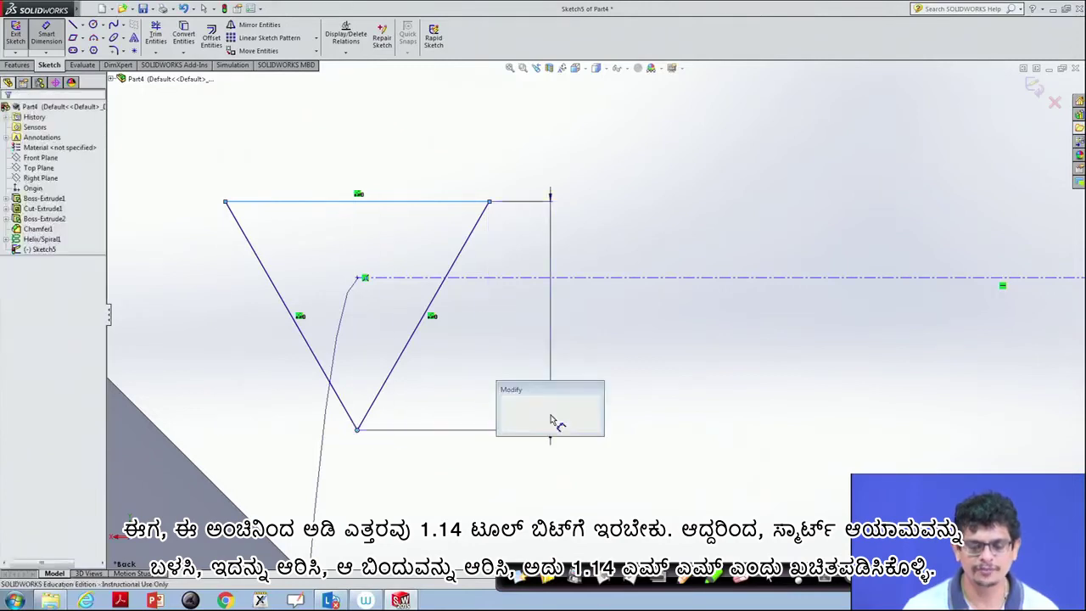
text(1)
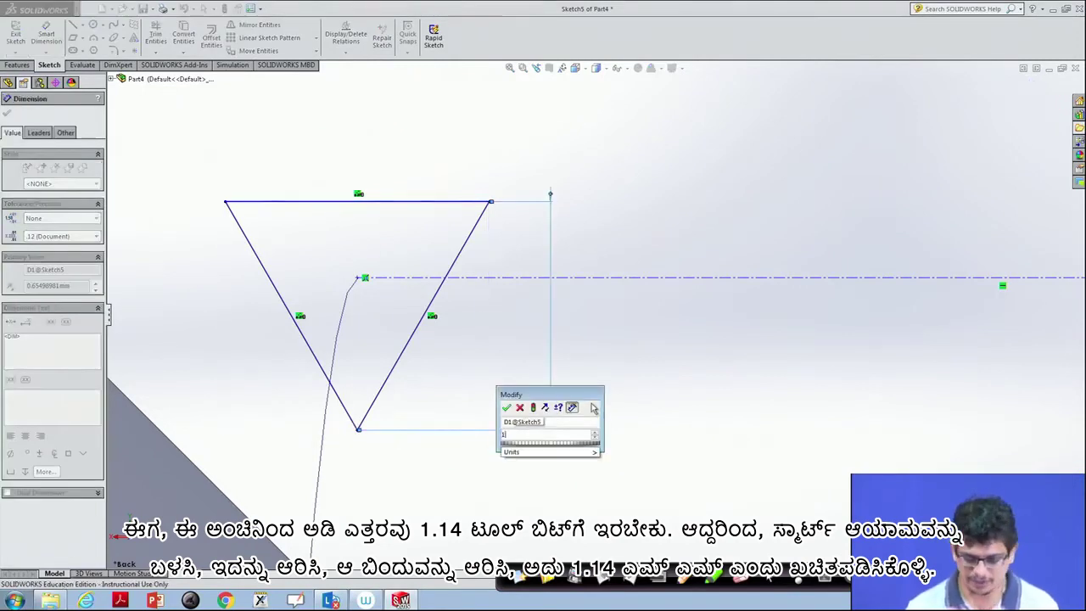
text(.14)
key(Return)
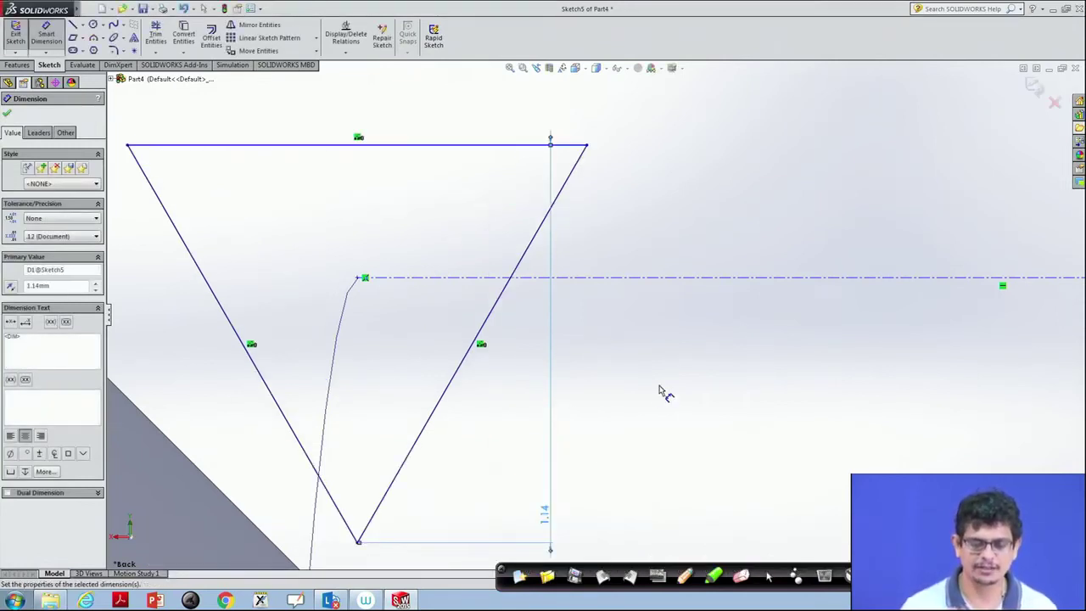
key(Escape)
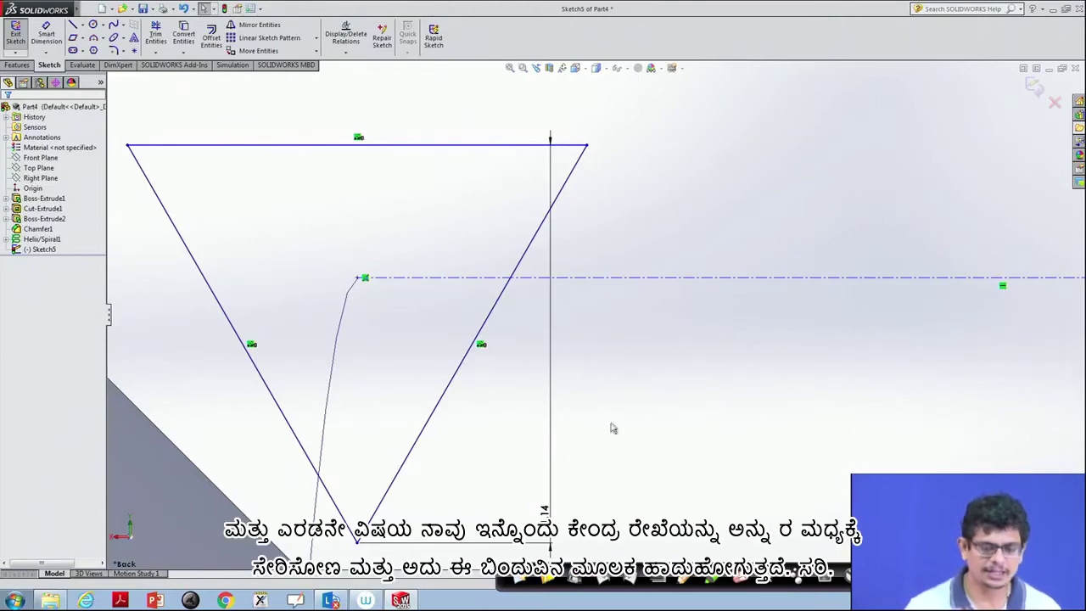
Draw a vertical centerline from the triangle's bottom tip to its top edge midpoint
click(82, 26)
click(101, 49)
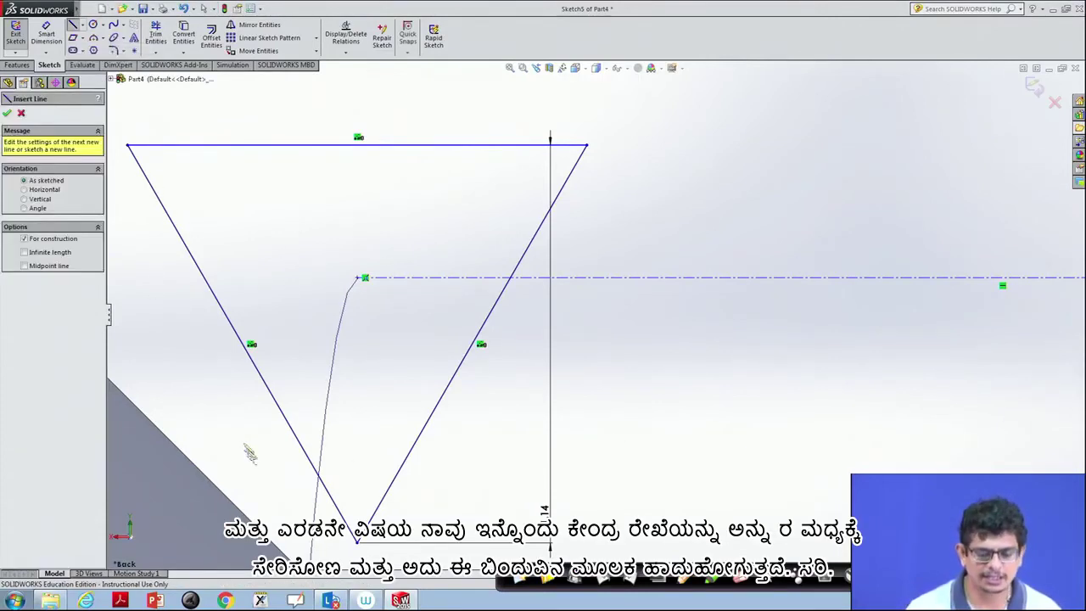
click(356, 541)
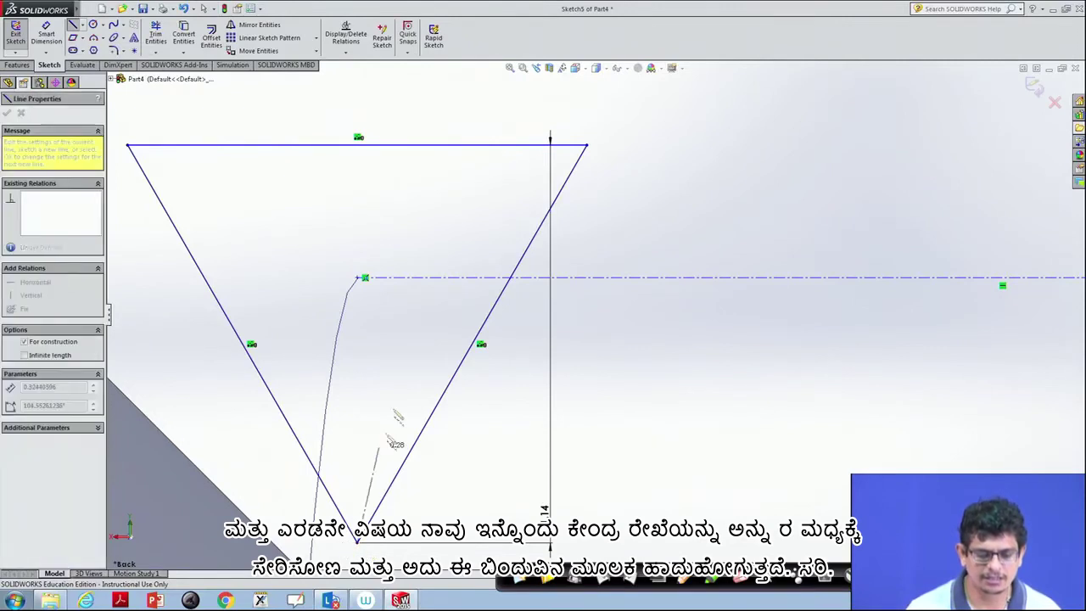
click(358, 145)
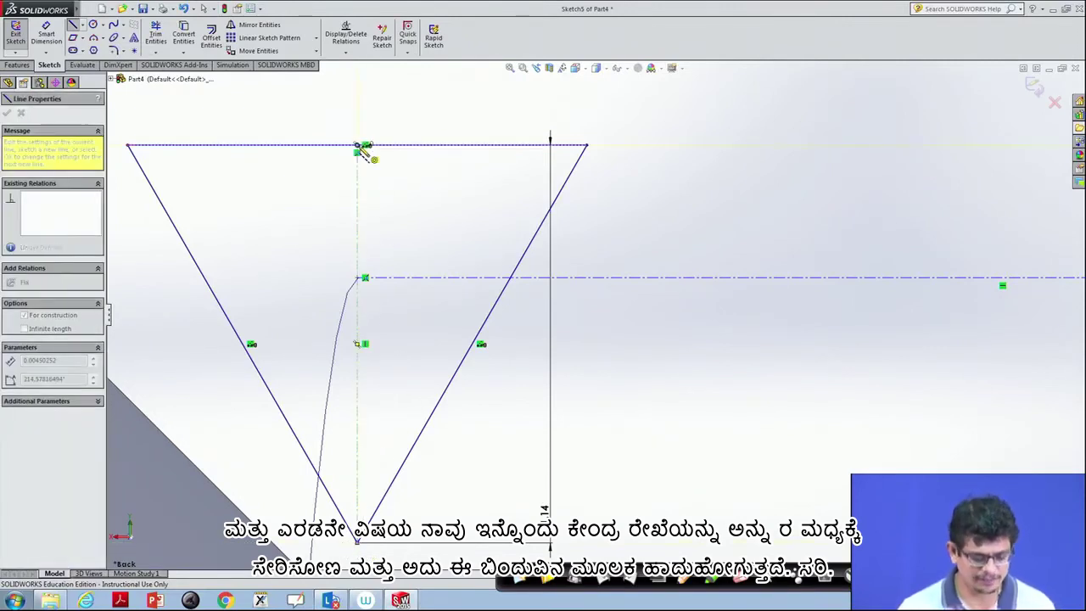
key(Escape)
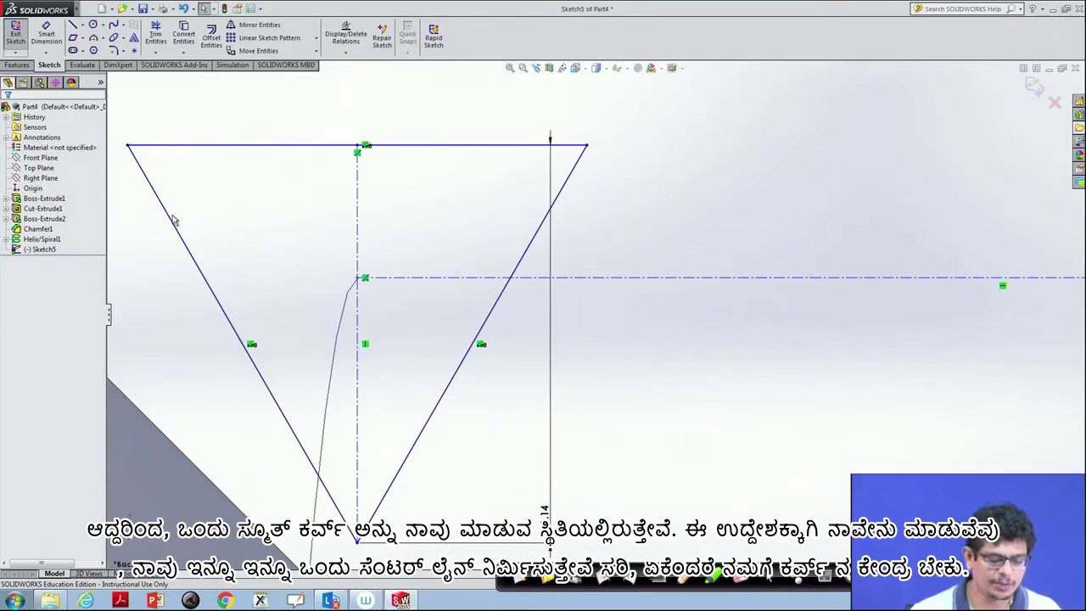
Draw a diagonal centerline from the triangle's top-left corner across to the right side
click(83, 27)
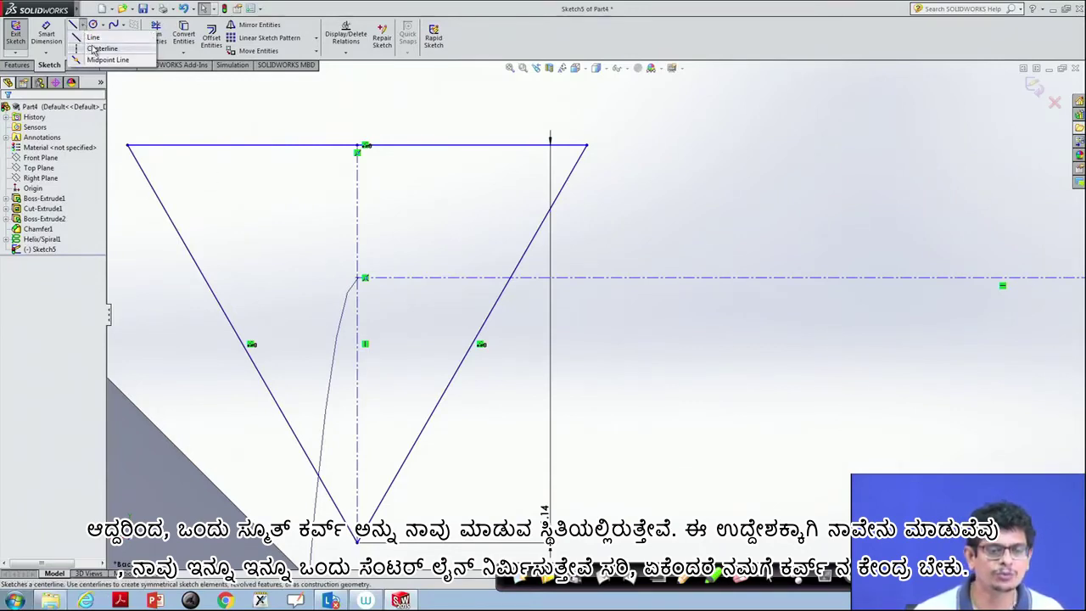
click(94, 51)
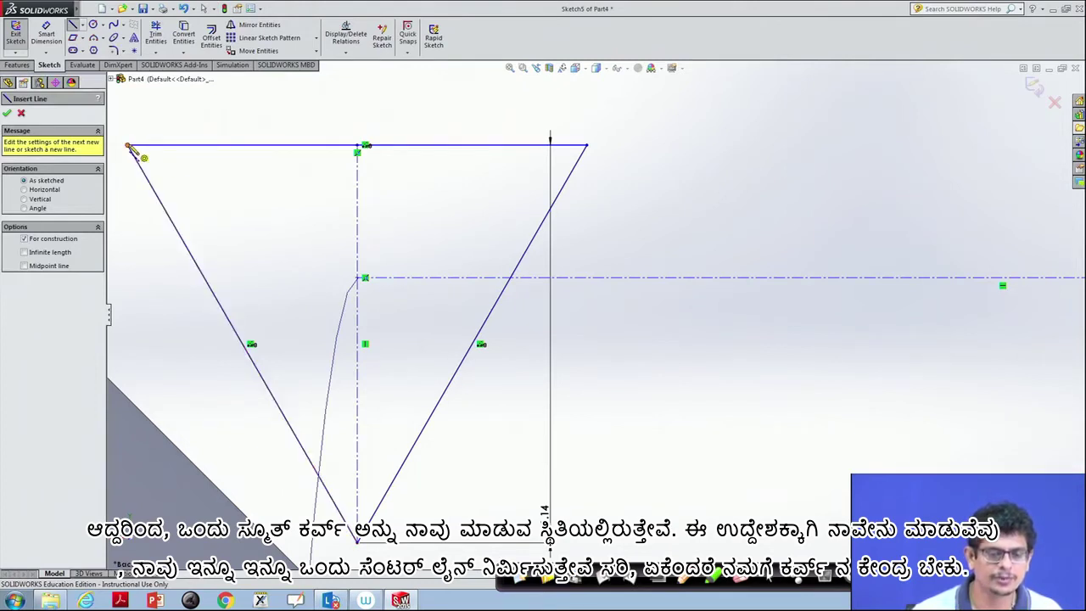
click(128, 146)
click(471, 345)
key(Escape)
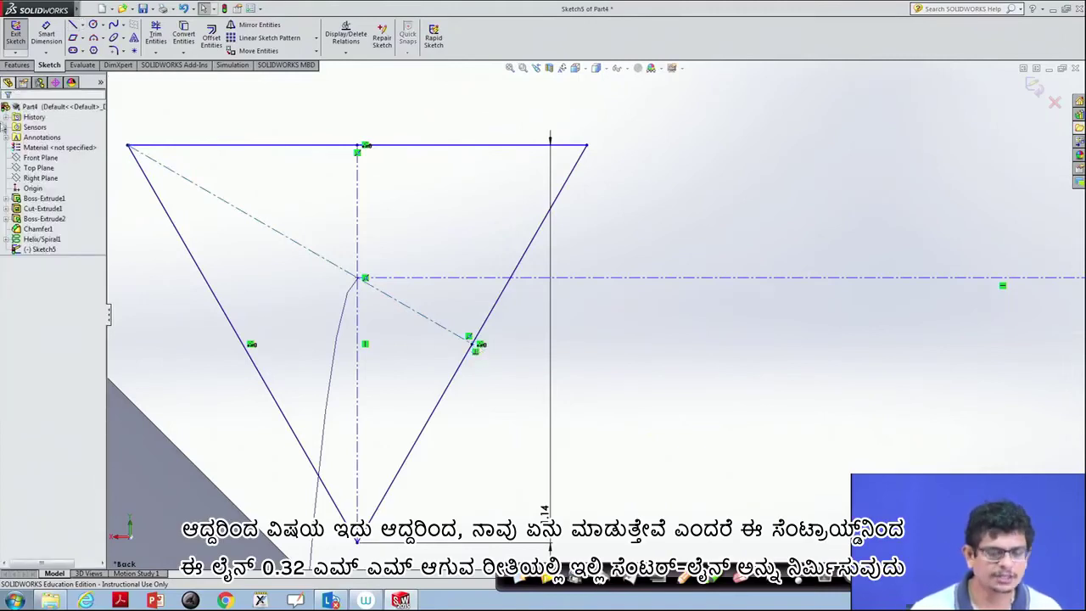
Add a horizontal centerline inside the triangle, dimensioned 0.32 mm below the curve's top point
click(82, 25)
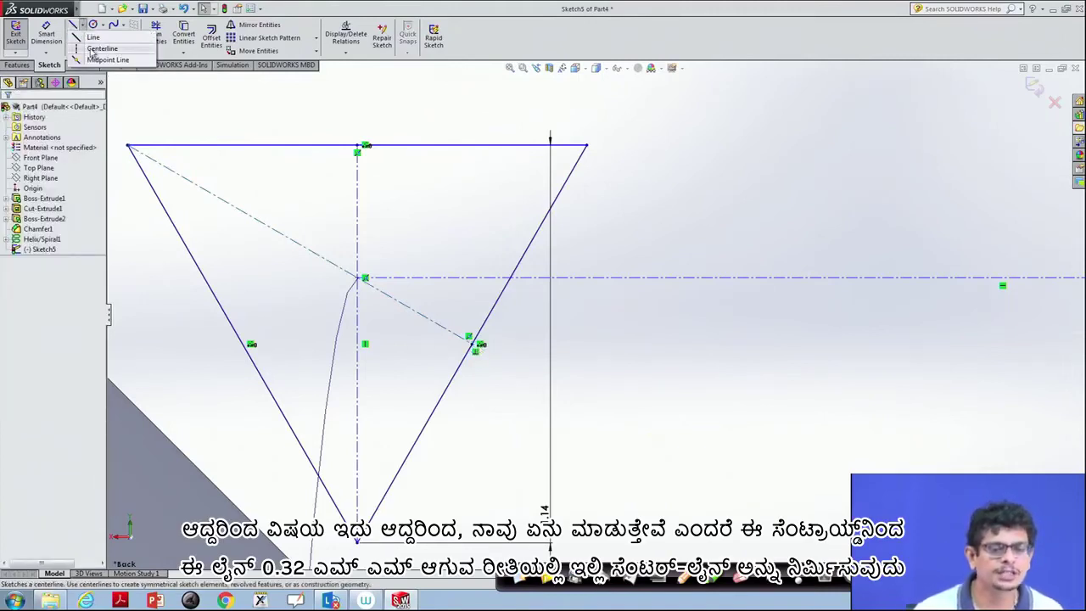
click(93, 50)
click(206, 414)
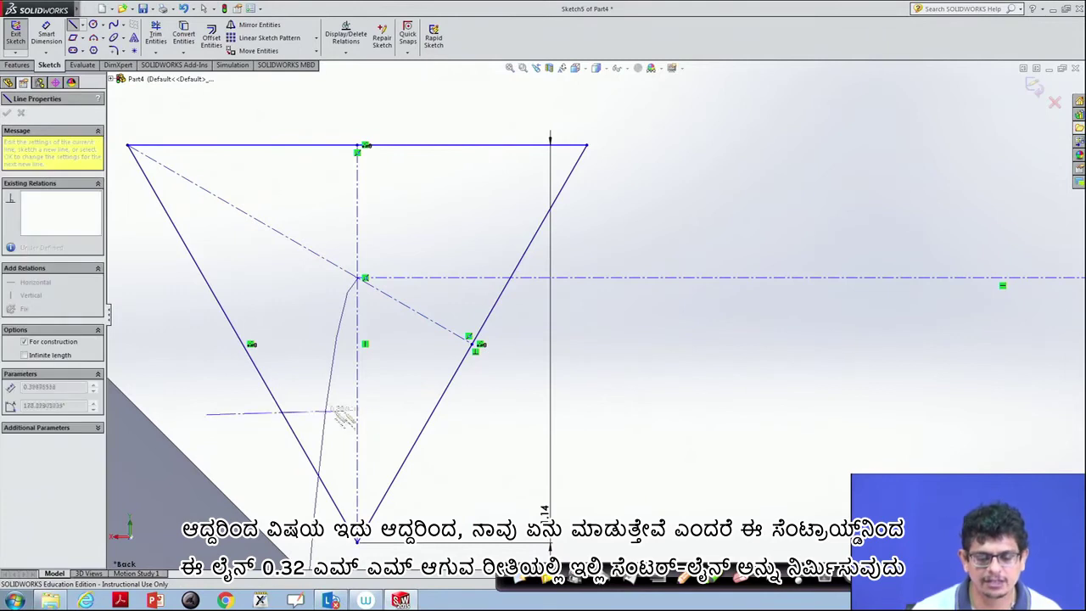
click(513, 416)
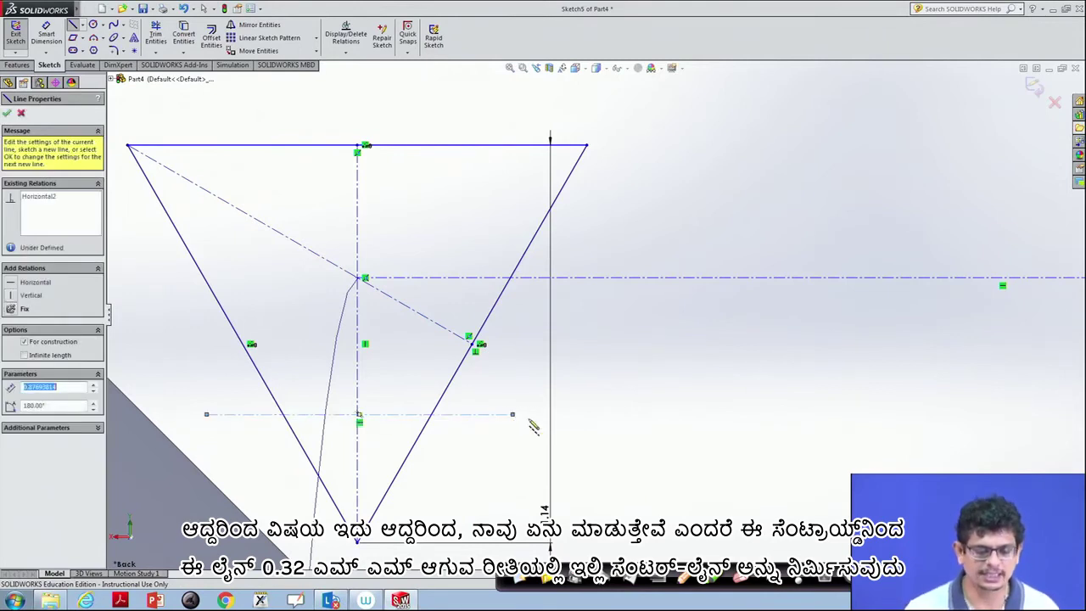
click(51, 34)
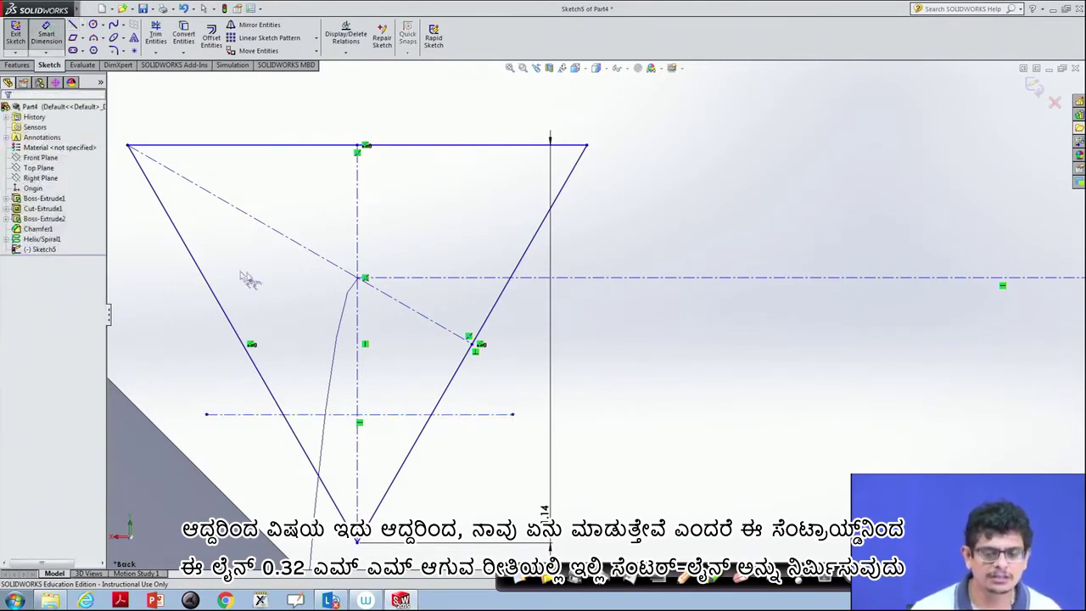
click(397, 415)
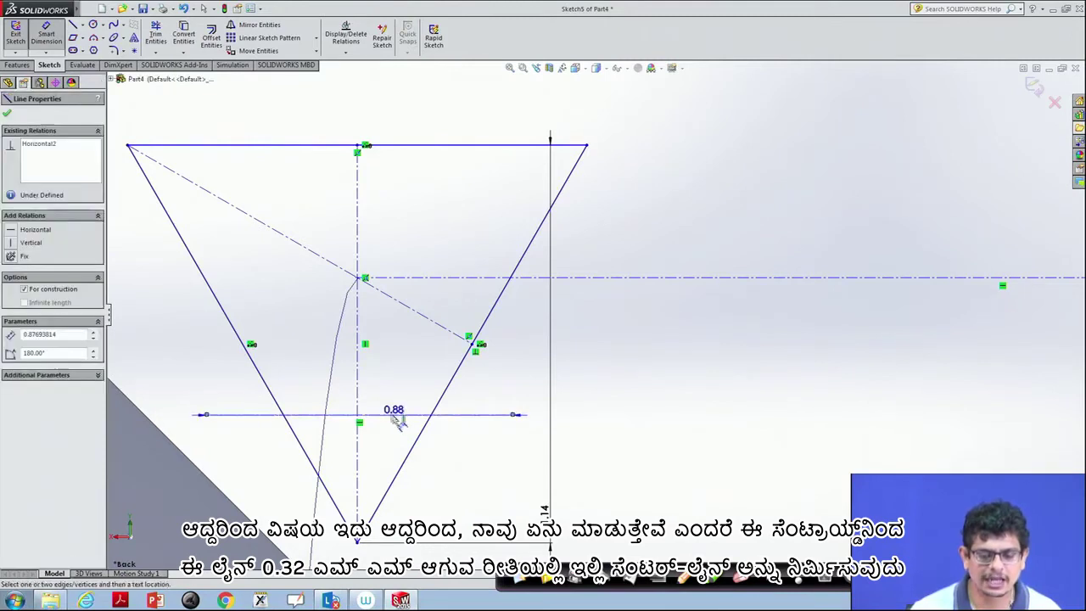
click(357, 277)
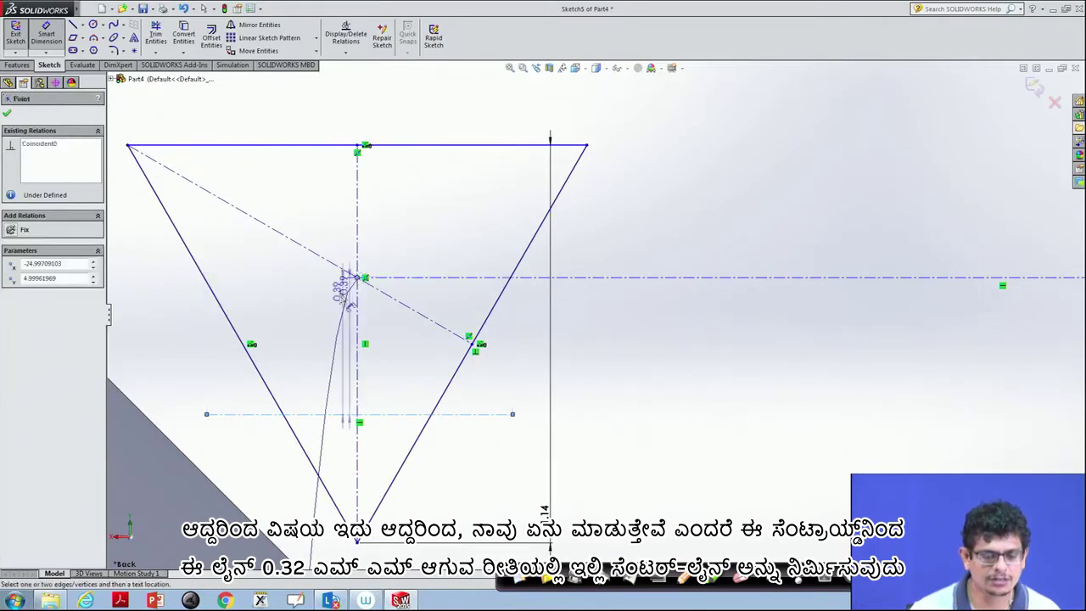
click(507, 330)
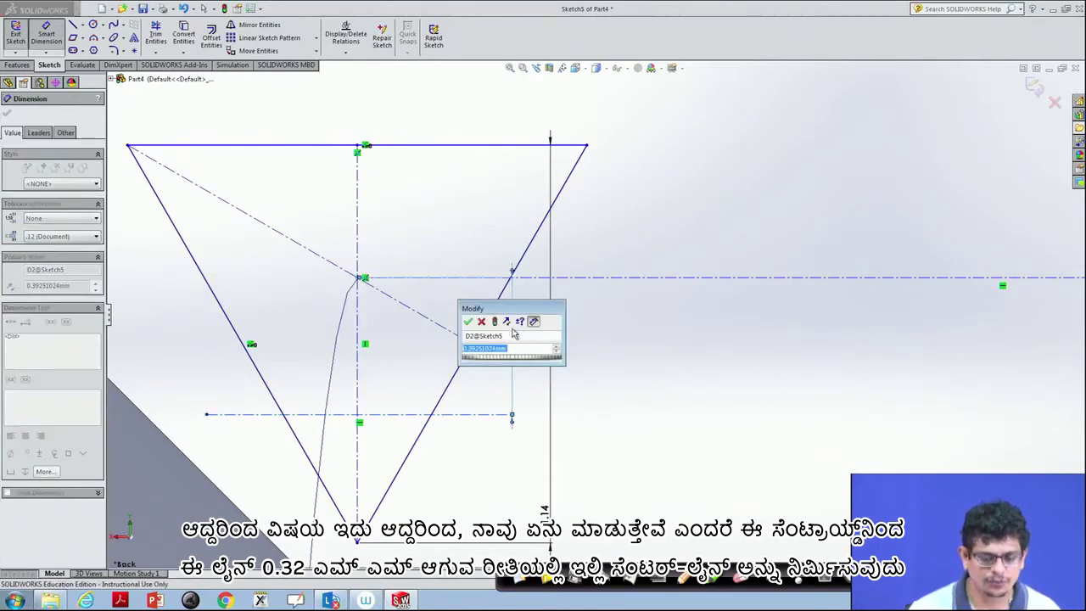
text(0.32)
key(Return)
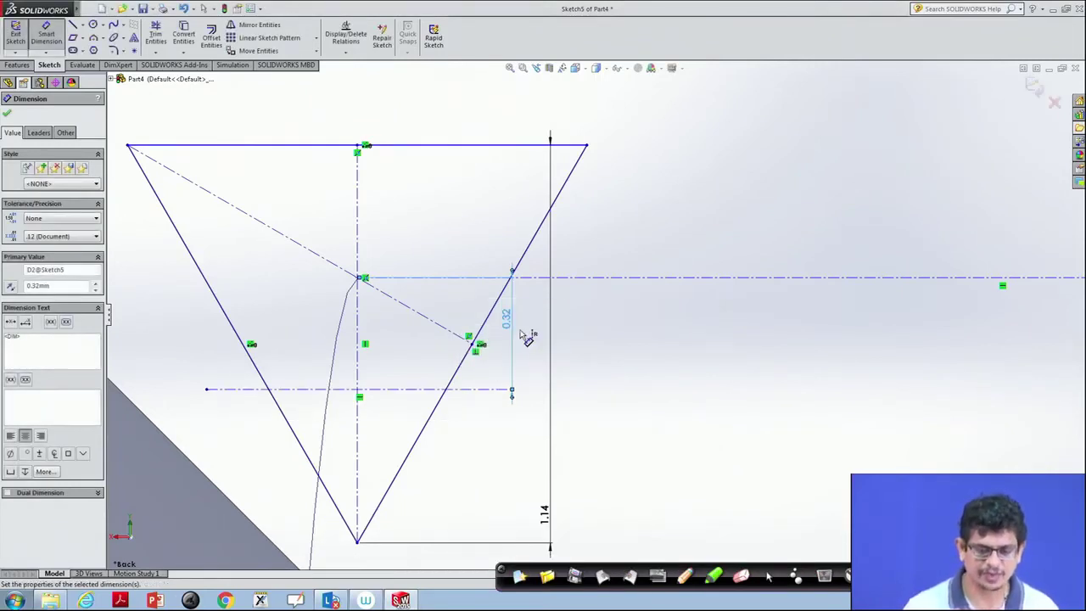
key(Escape)
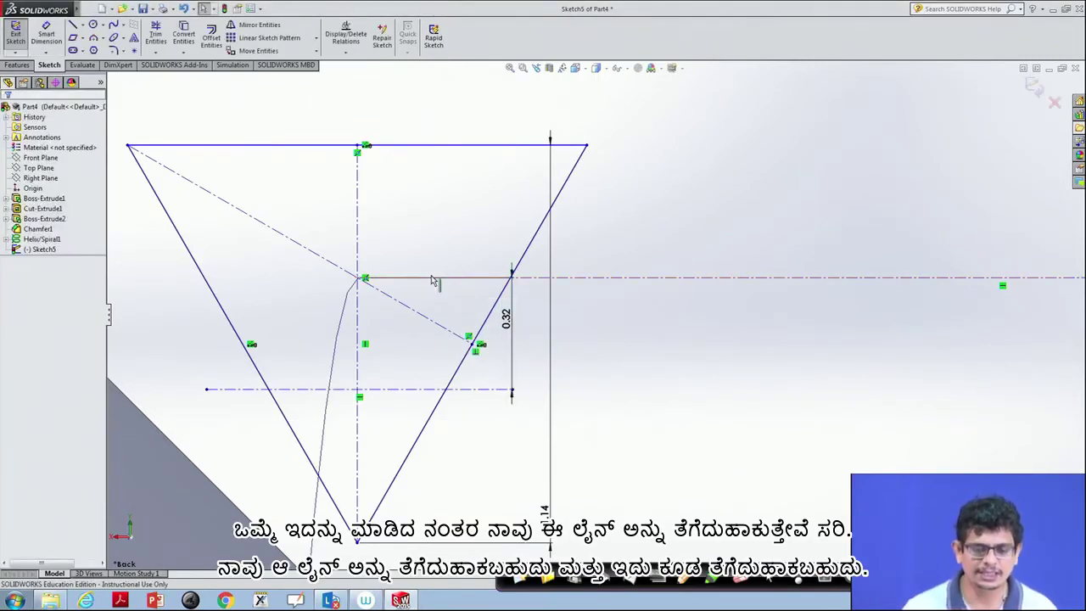
Delete the diagonal and vertical centerlines, keeping the dimensioned horizontal lines
click(432, 278)
key(Delete)
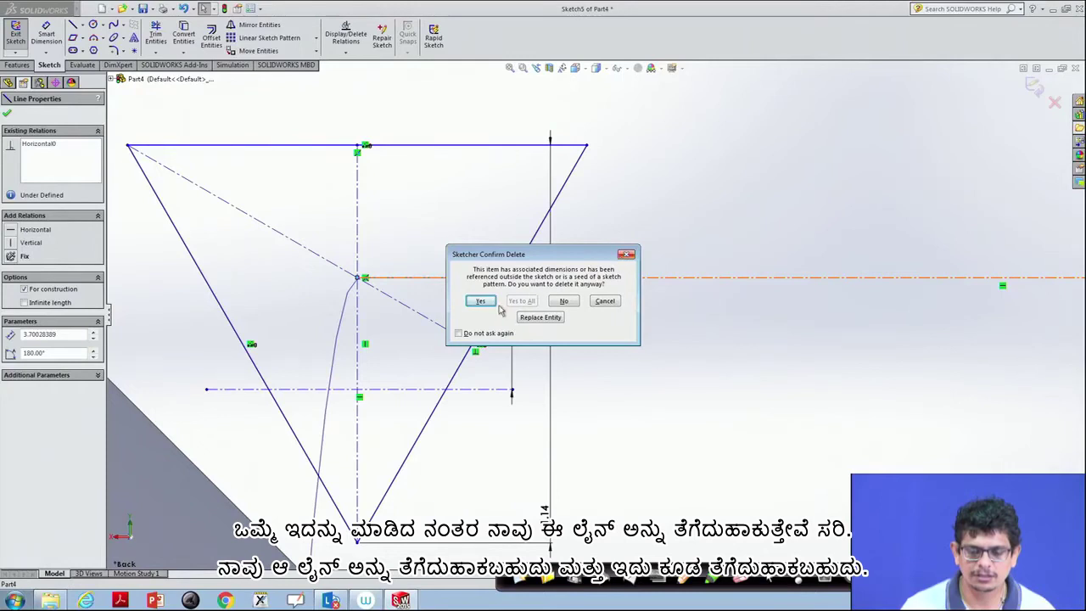
click(565, 303)
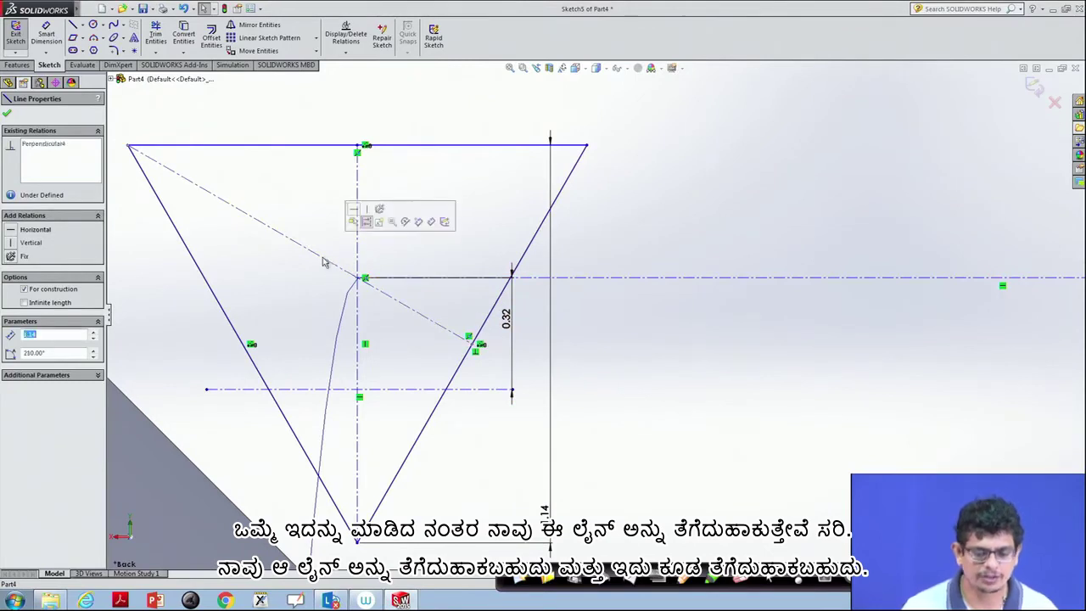
key(Delete)
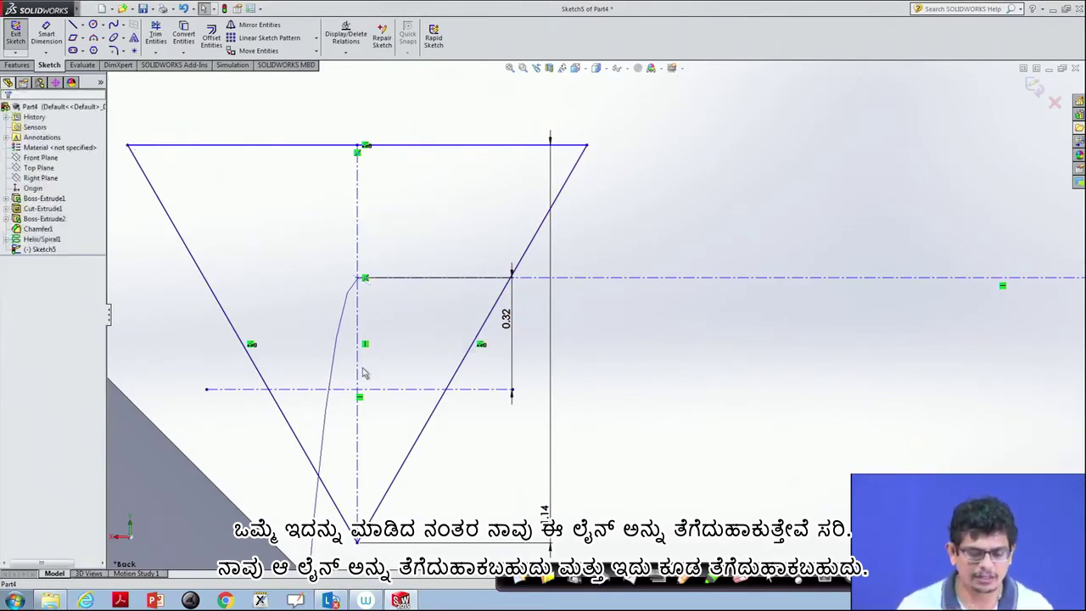
click(357, 372)
key(Delete)
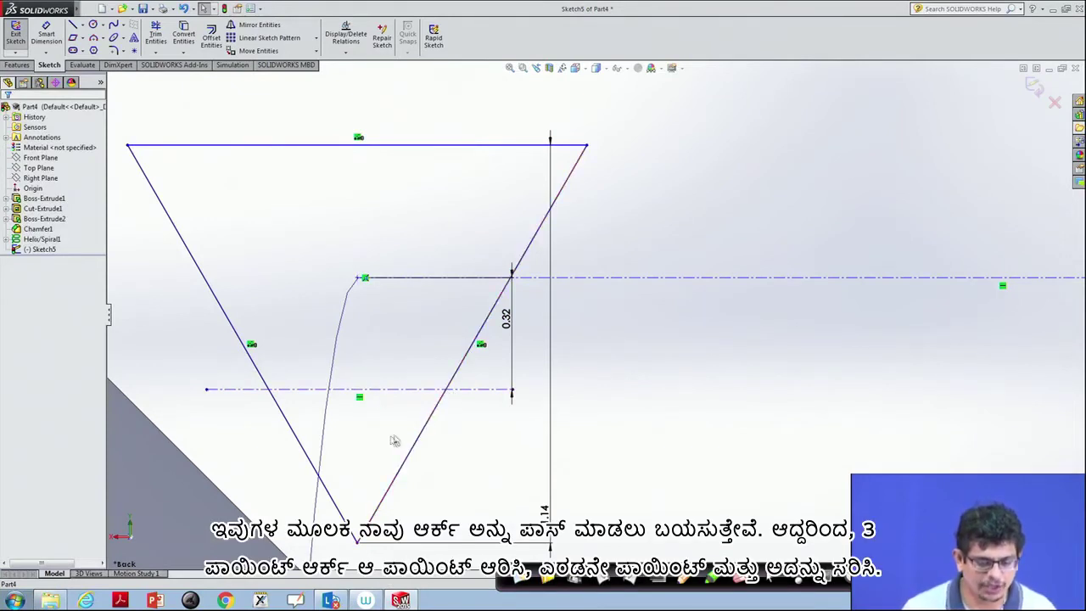
Draw a three-point arc between the two slanted sides, bulging downward near the tip
click(103, 39)
click(106, 72)
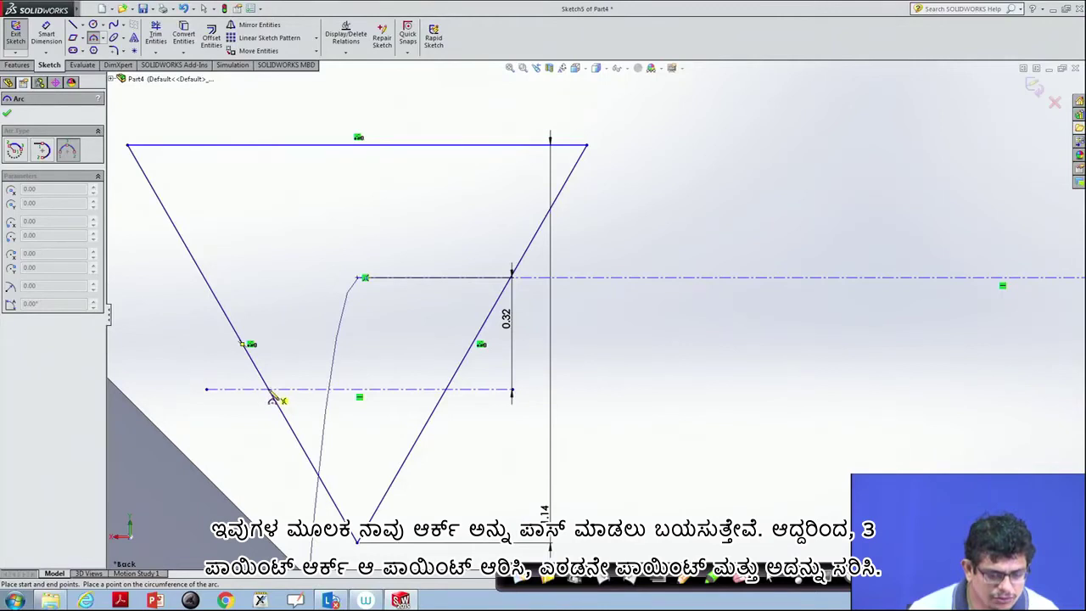
click(273, 399)
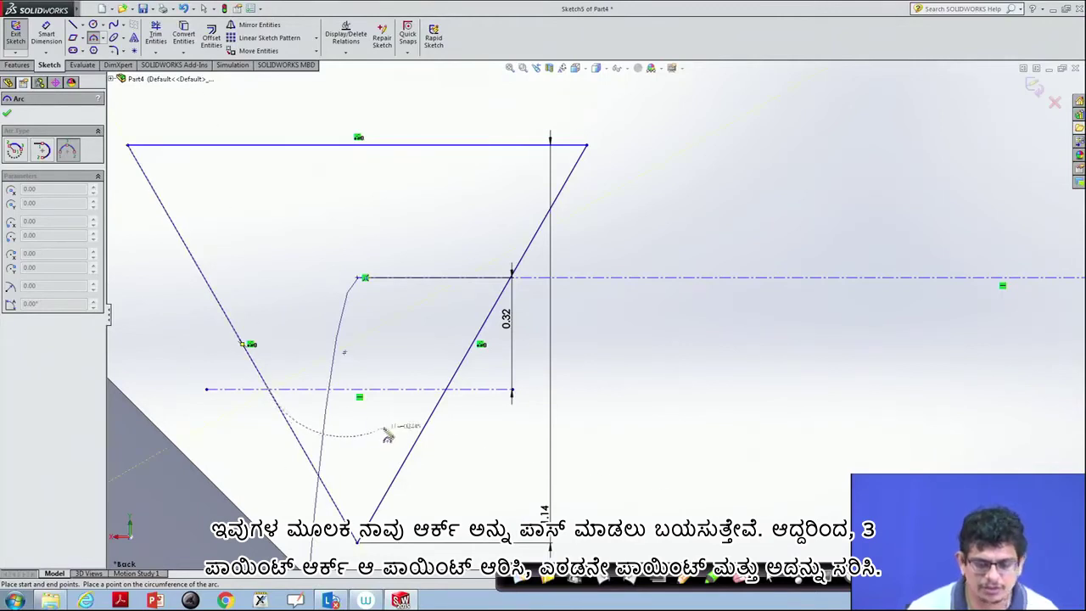
click(445, 392)
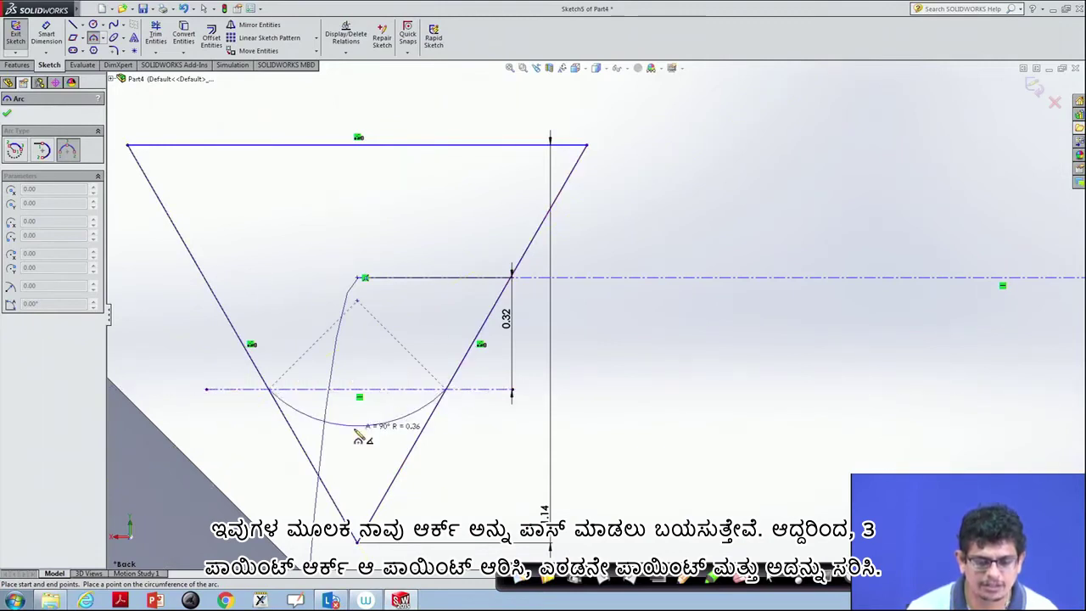
click(357, 432)
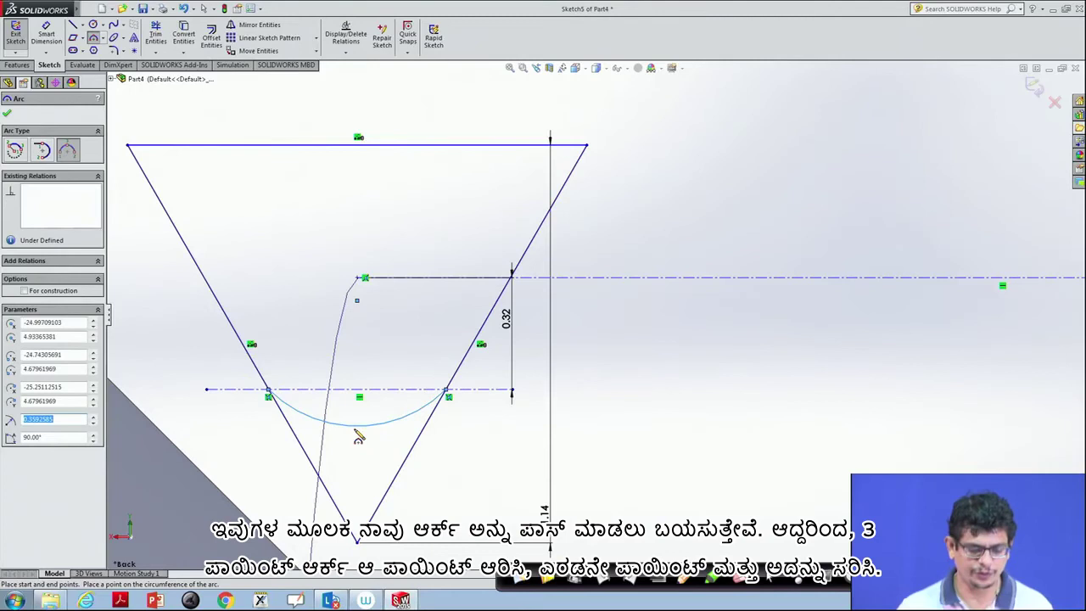
key(Escape)
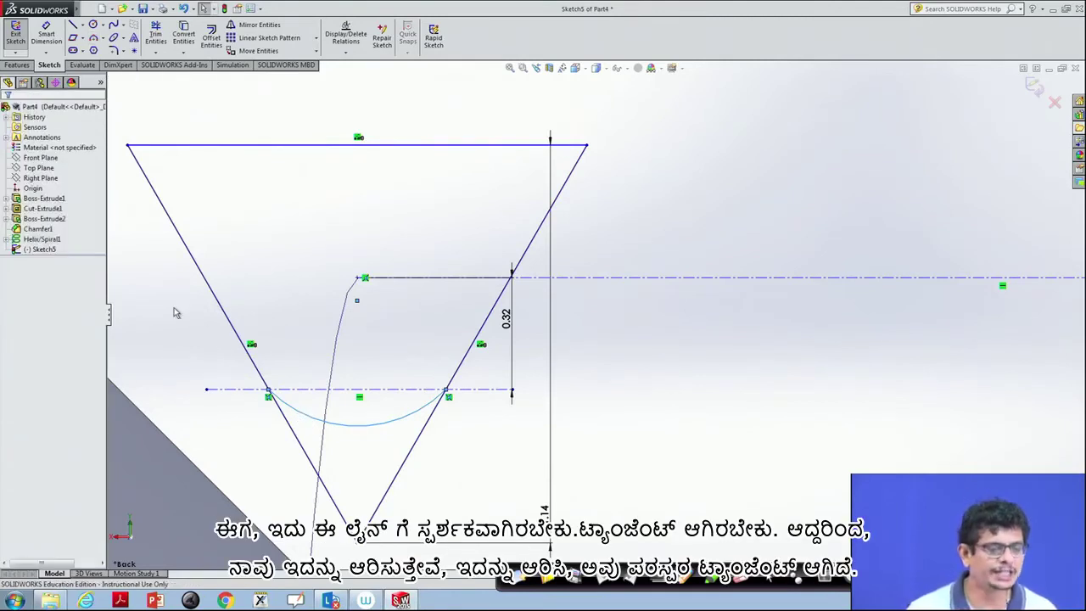
Make the arc tangent to both the left and right slanted sides
click(38, 167)
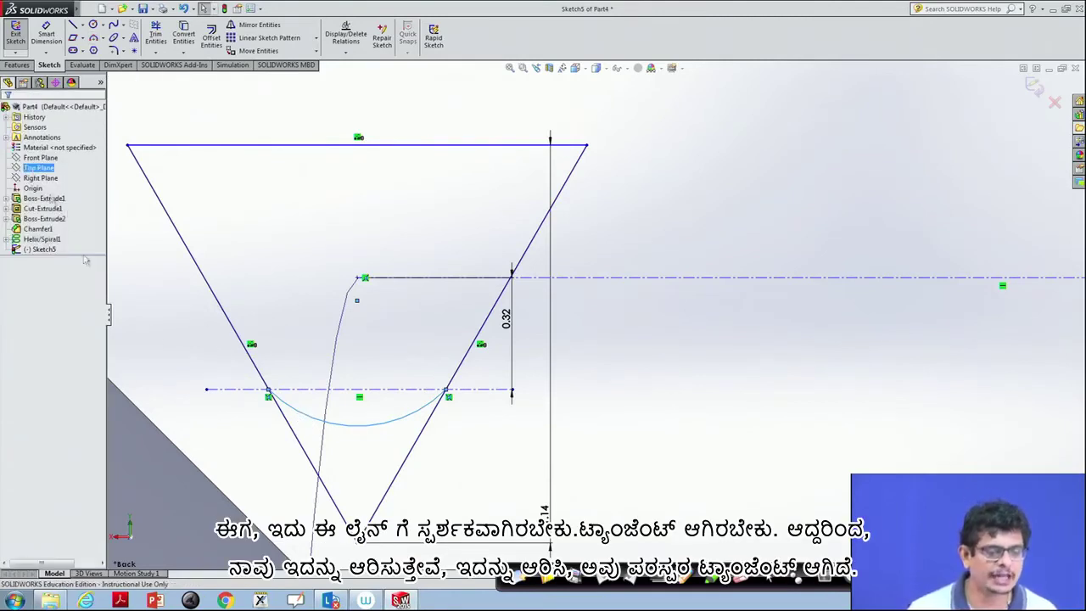
click(297, 412)
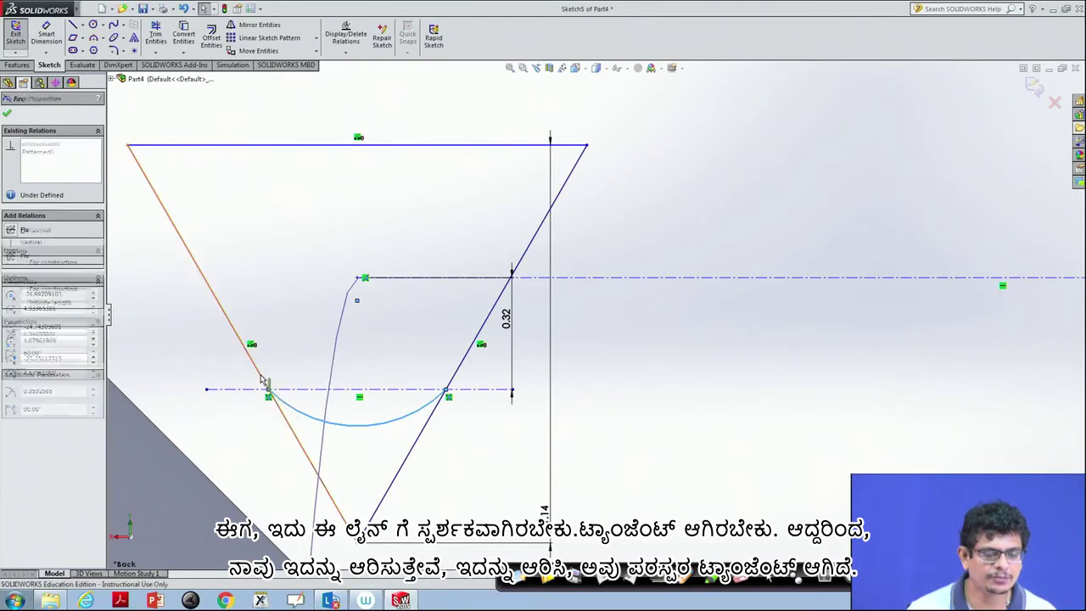
ctrl+click(261, 382)
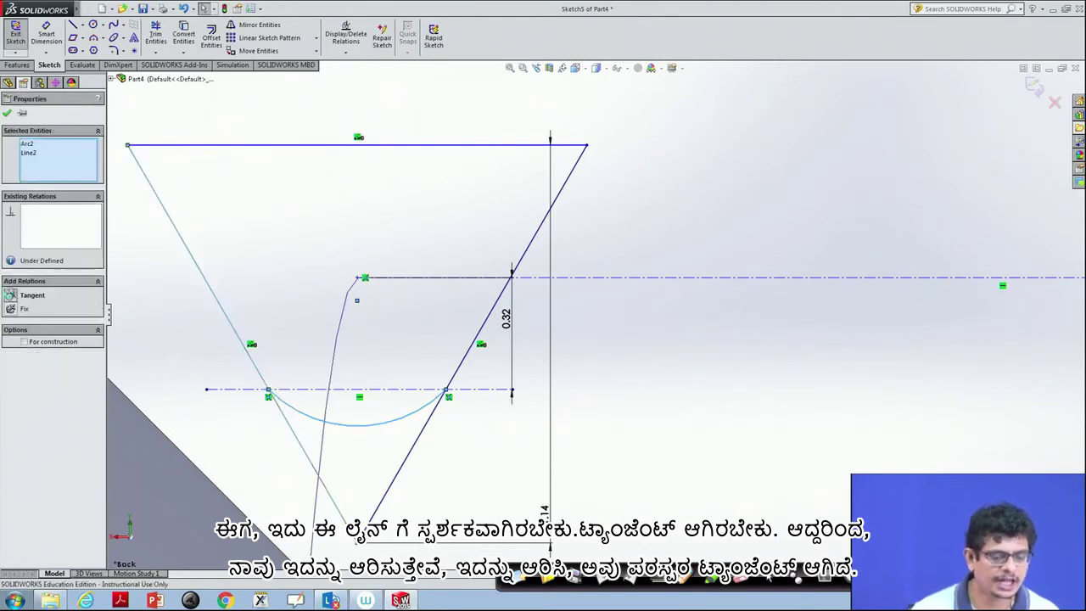
click(10, 294)
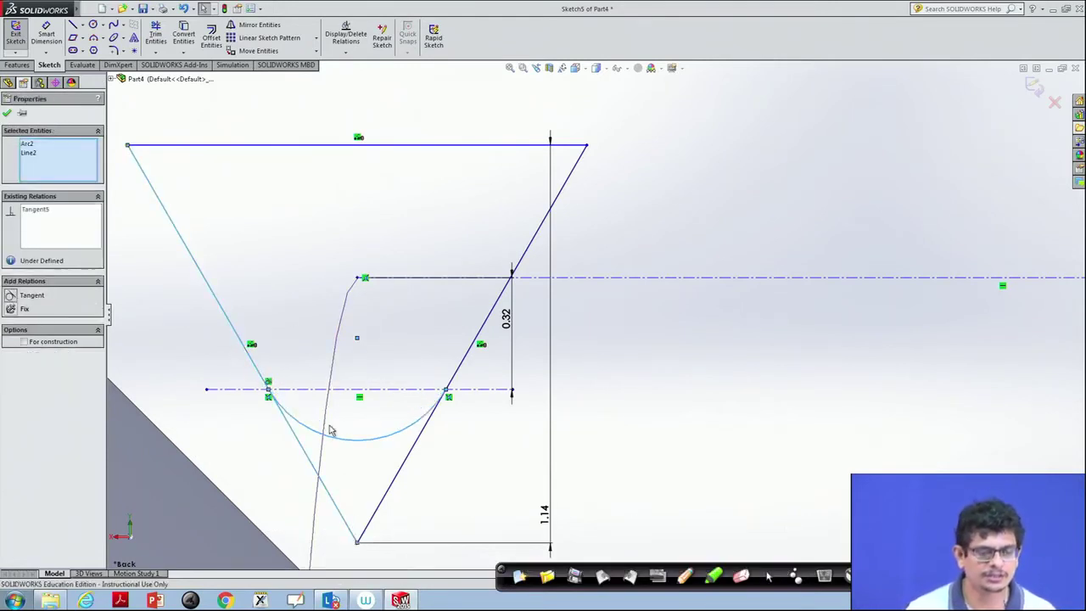
click(8, 113)
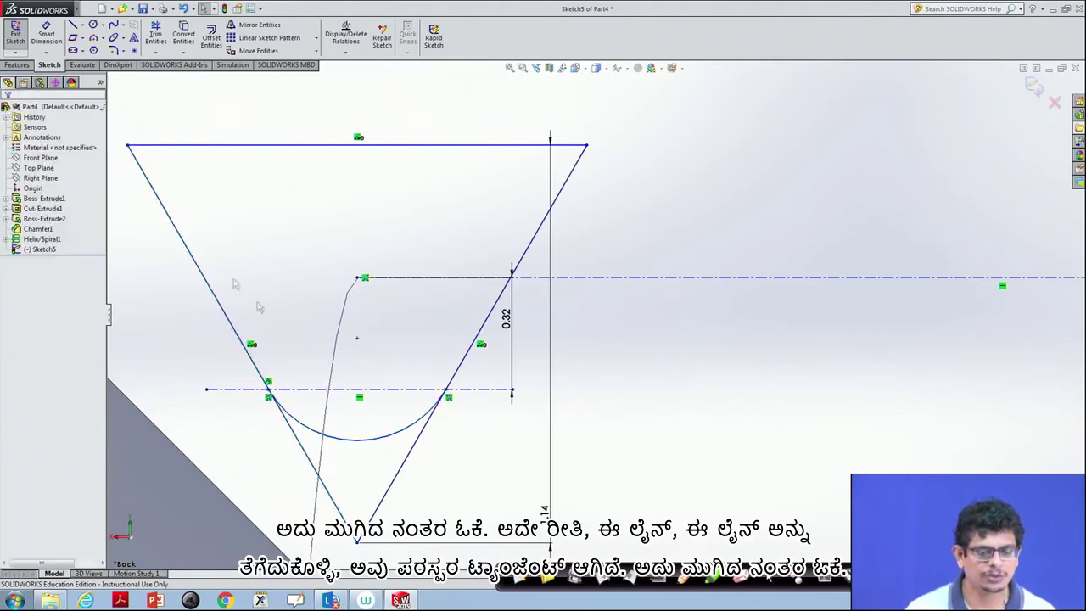
click(386, 441)
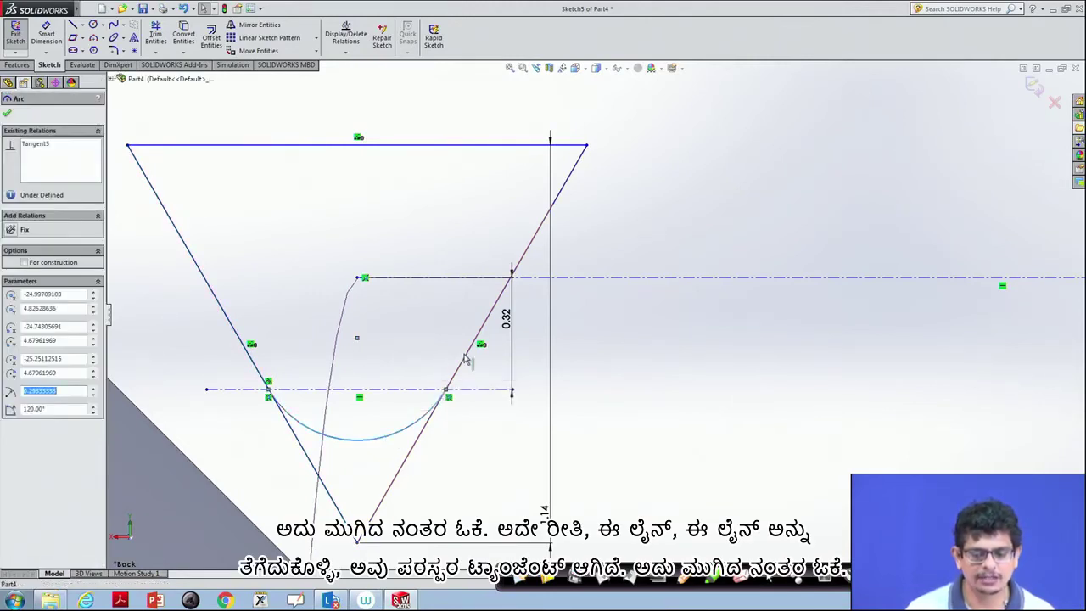
ctrl+click(465, 359)
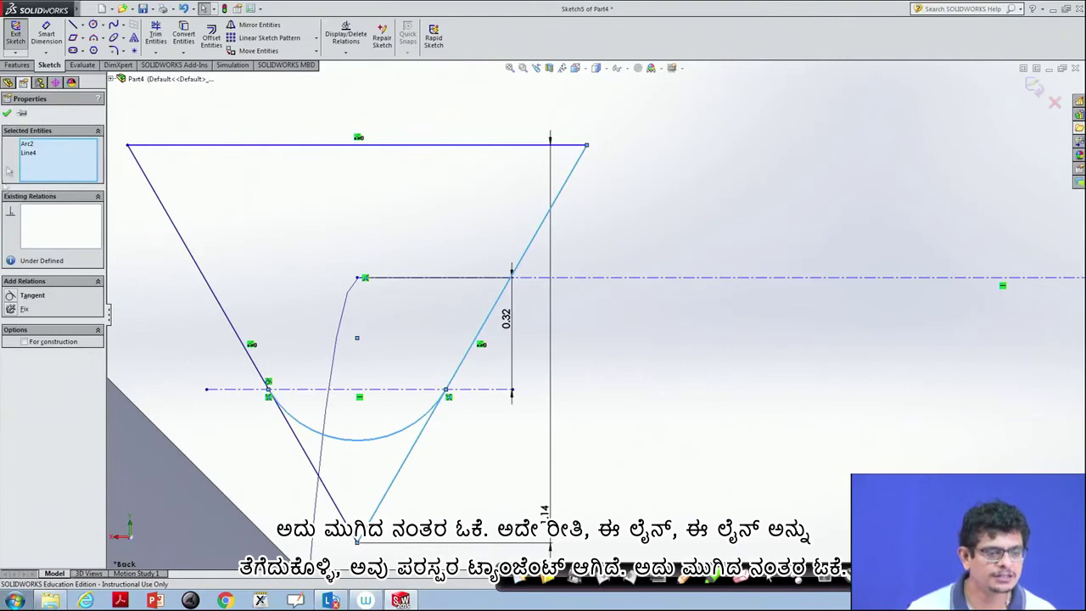
click(11, 296)
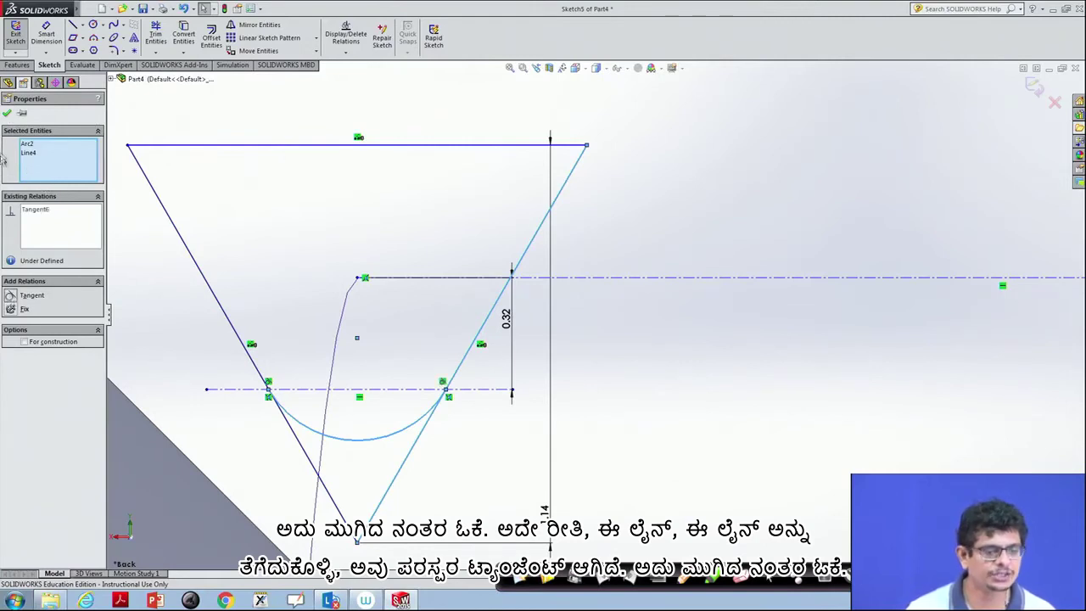
click(6, 115)
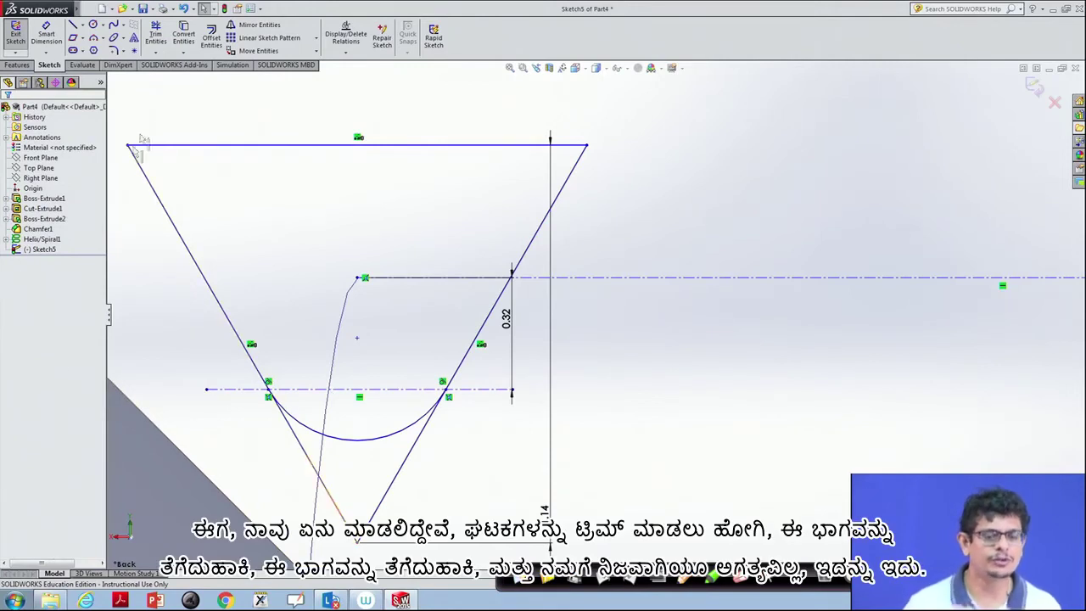
Trim away the tip below the arc and both horizontal centerlines, leaving a round-bottomed V
click(155, 34)
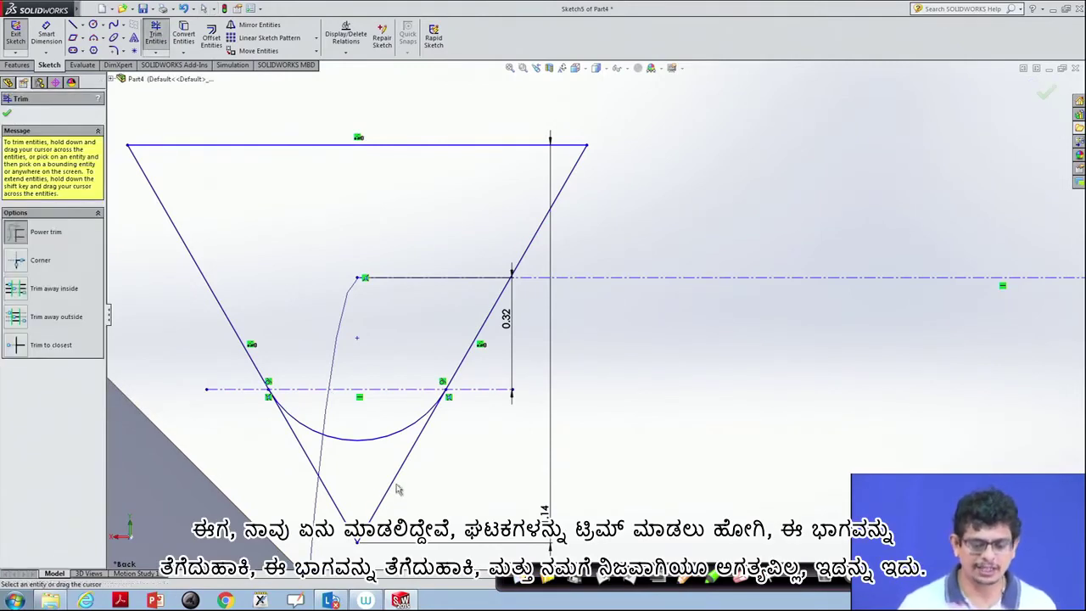
click(395, 484)
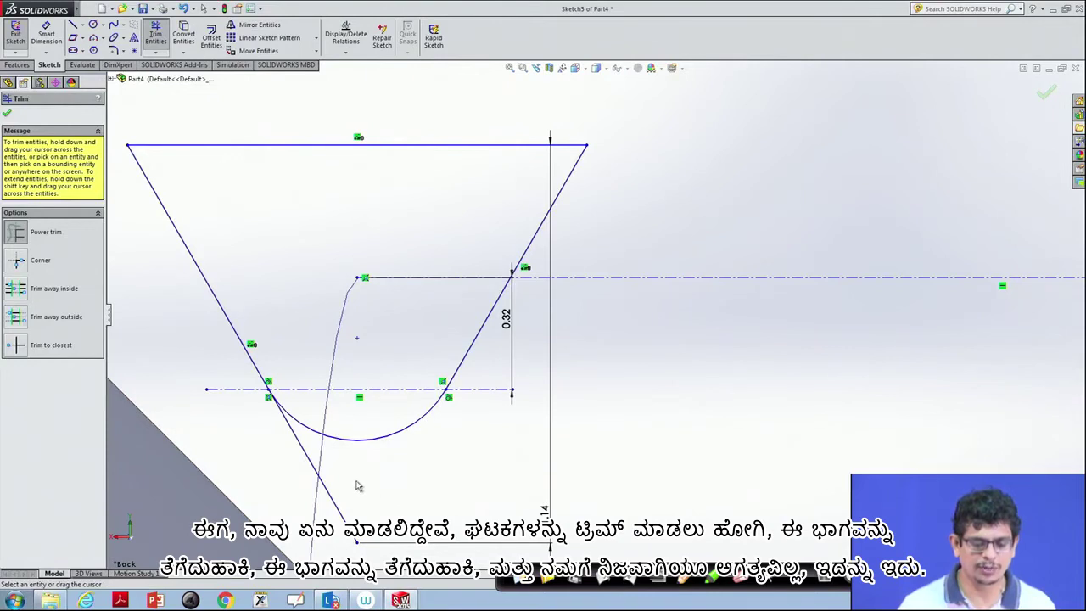
drag(343, 516, 342, 543)
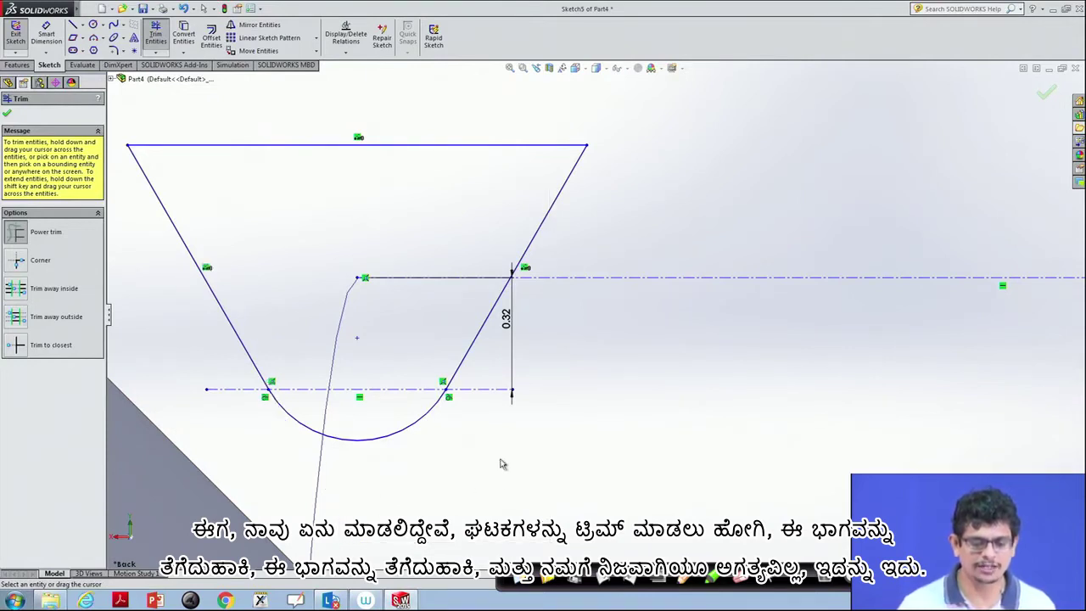
drag(499, 381, 492, 411)
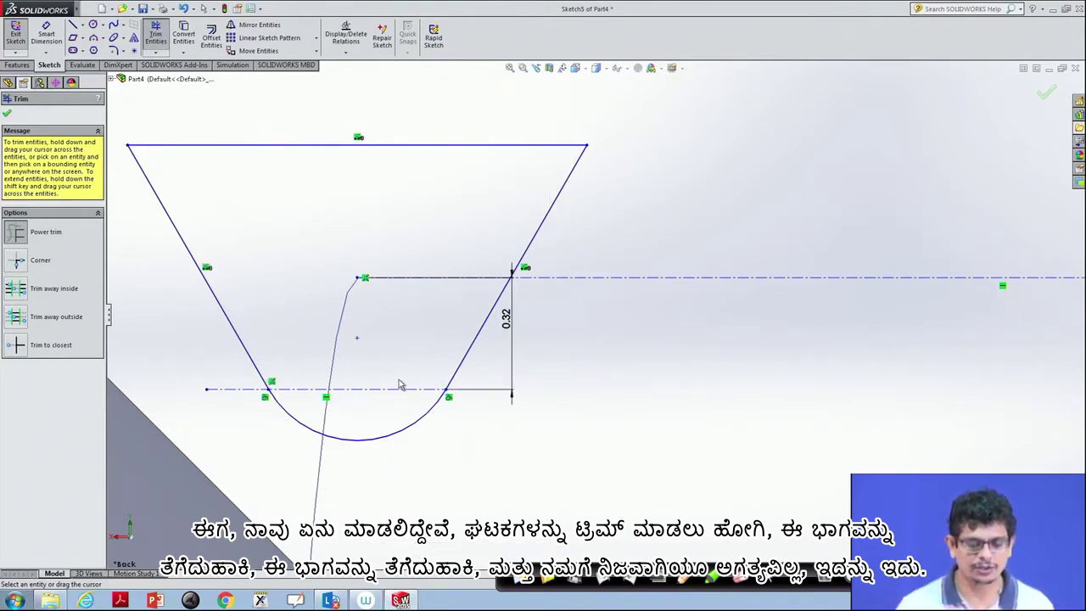
drag(394, 387, 361, 393)
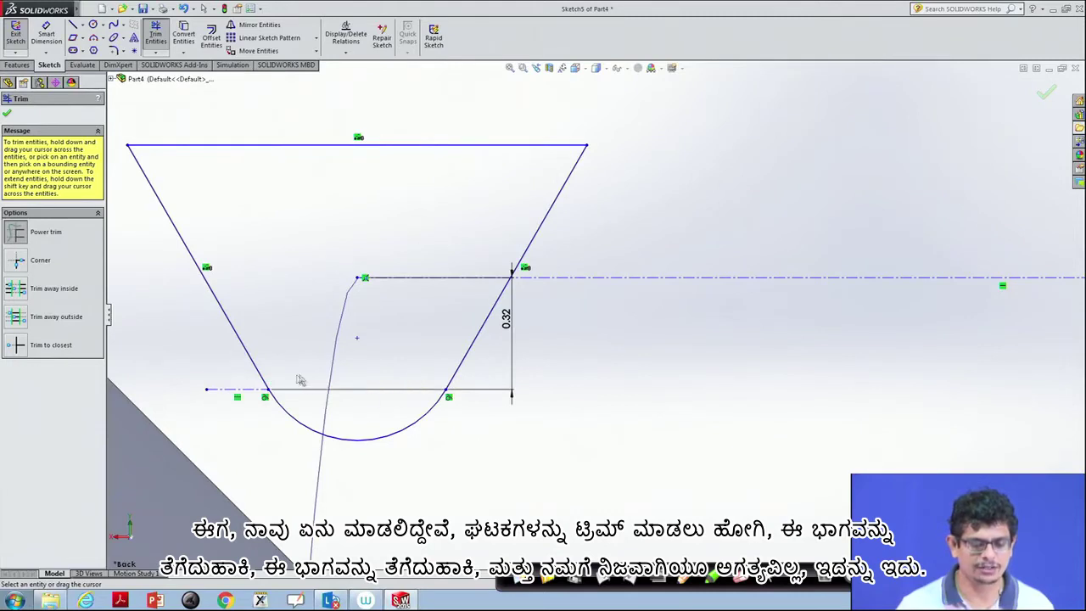
drag(238, 377, 222, 406)
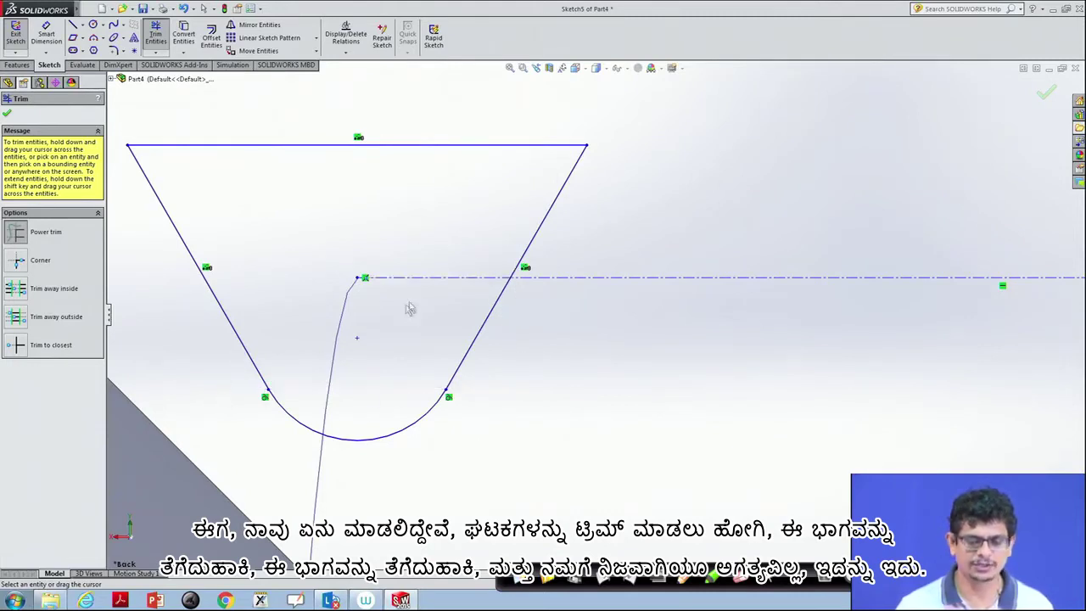
drag(410, 308, 453, 254)
drag(621, 273, 616, 308)
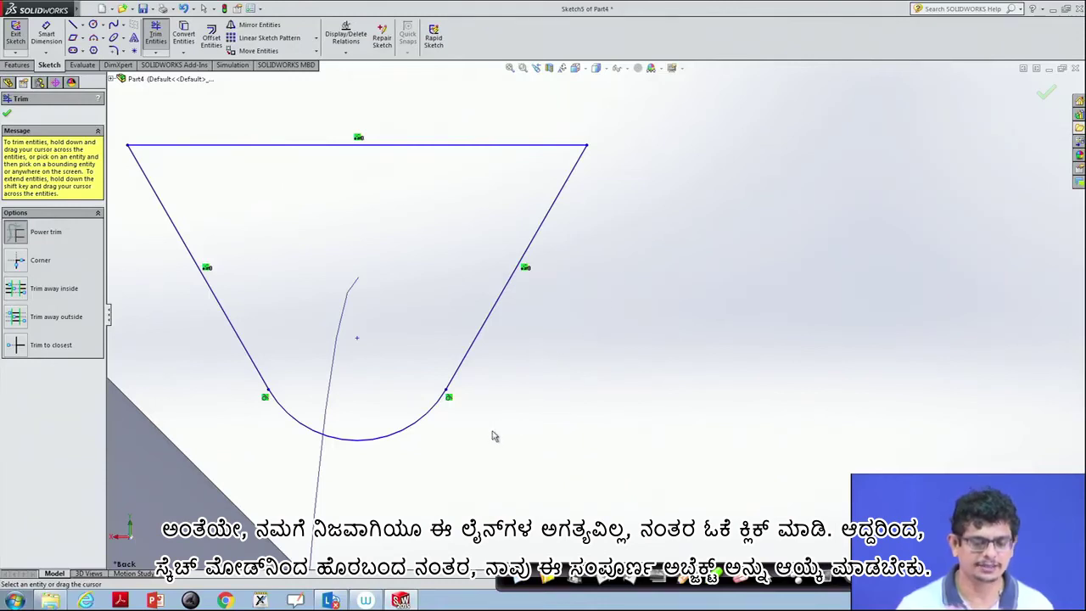
click(6, 116)
Create a swept cut using Sketch5 as profile along Helix/Spiral1 to form threads
scroll(611, 358, up, 3)
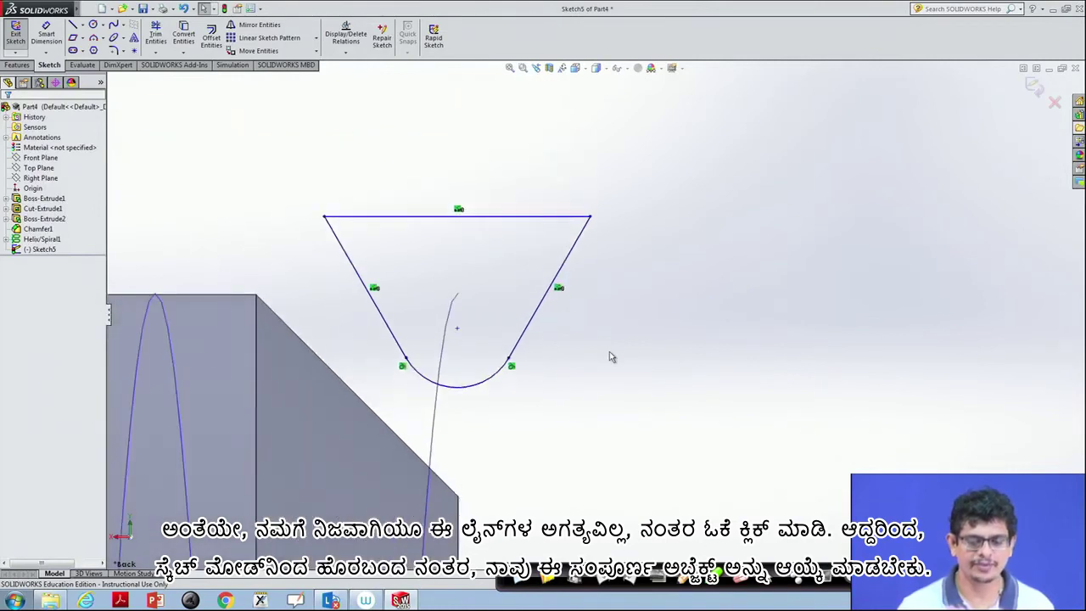
key(ctrl+b)
scroll(588, 316, up, 2)
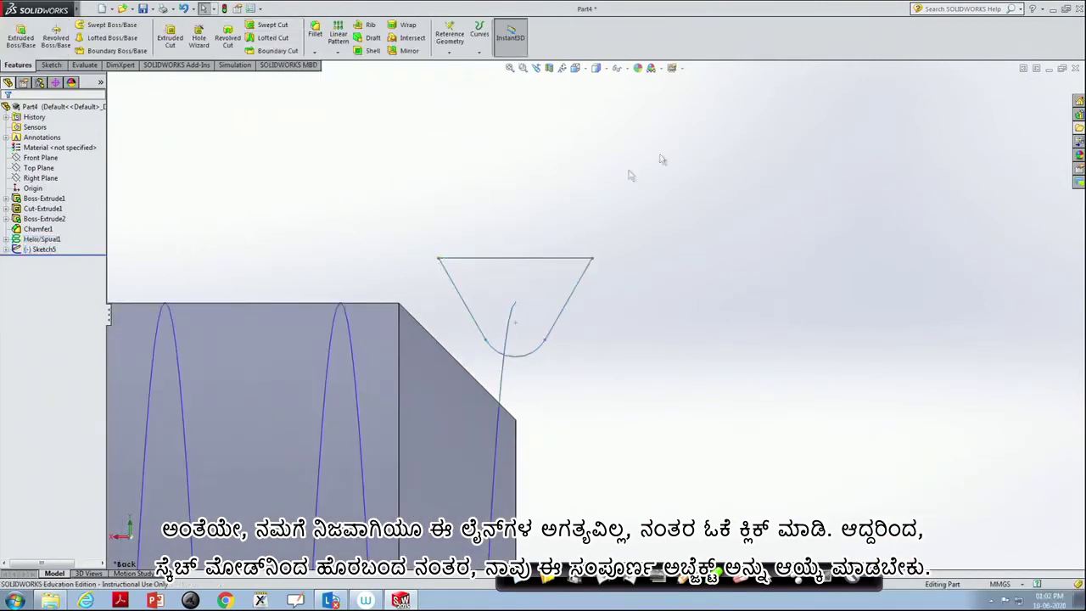
click(568, 265)
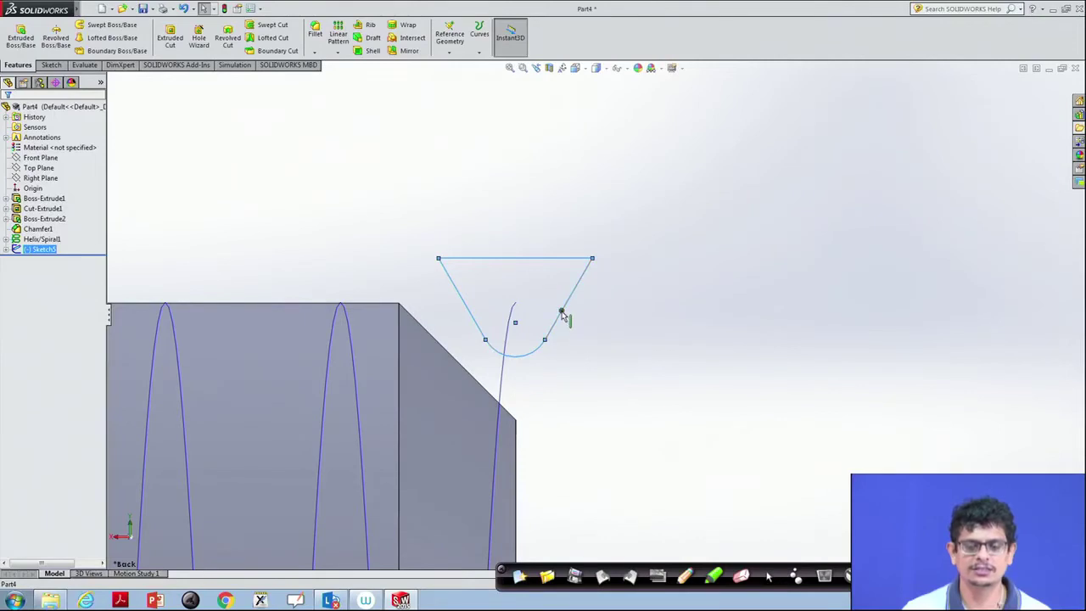
ctrl+click(49, 240)
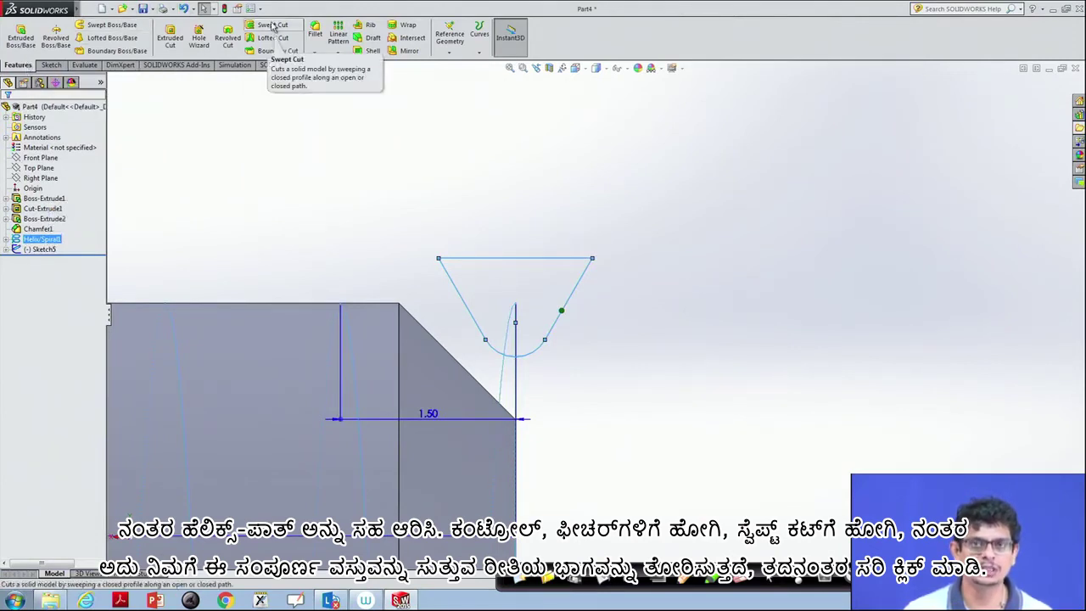
click(271, 26)
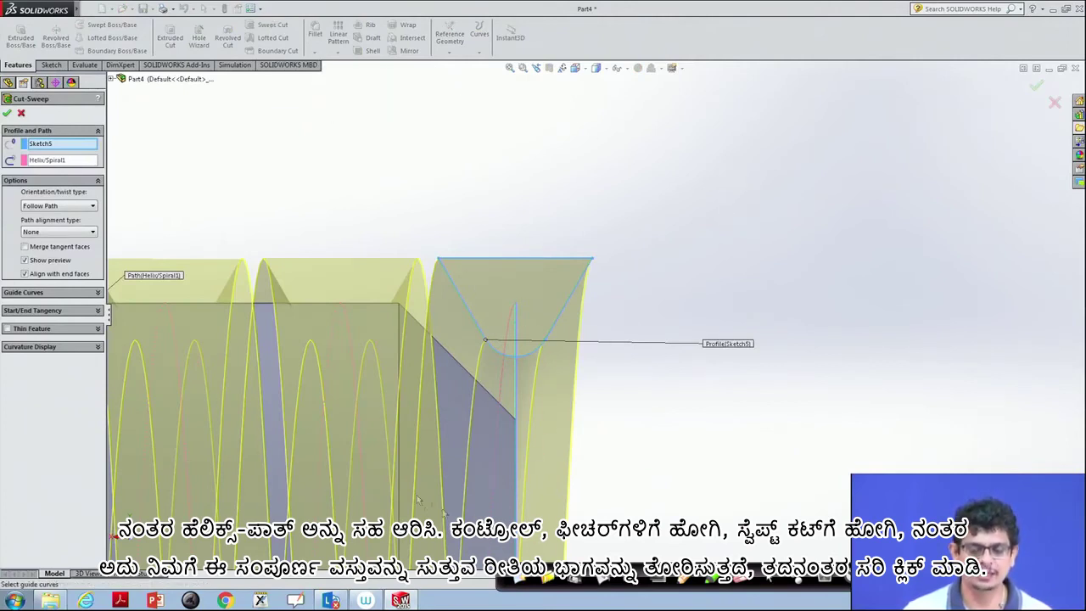
key(f)
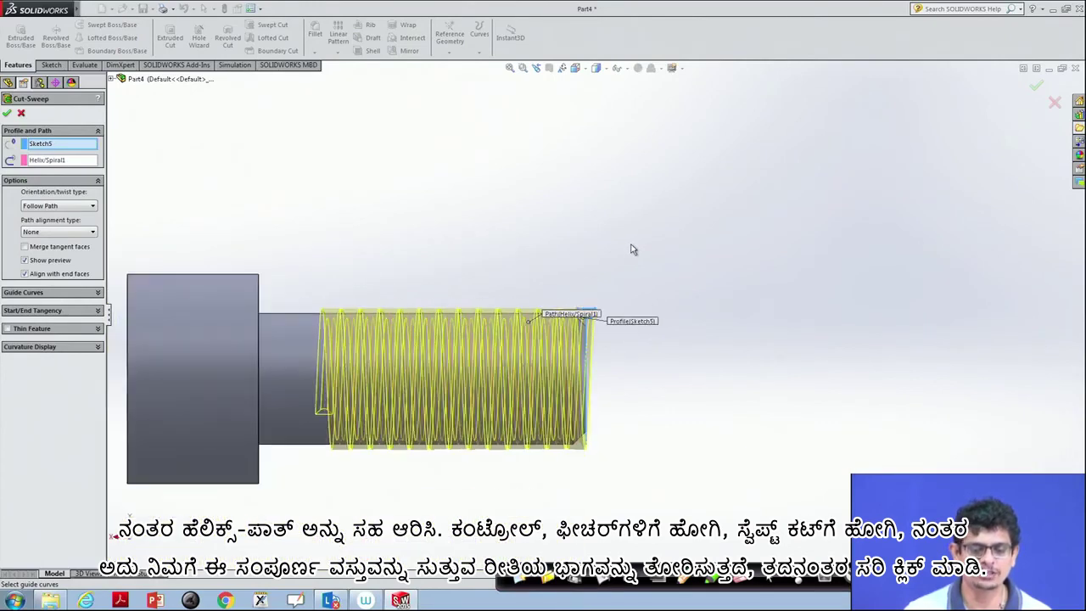
click(7, 113)
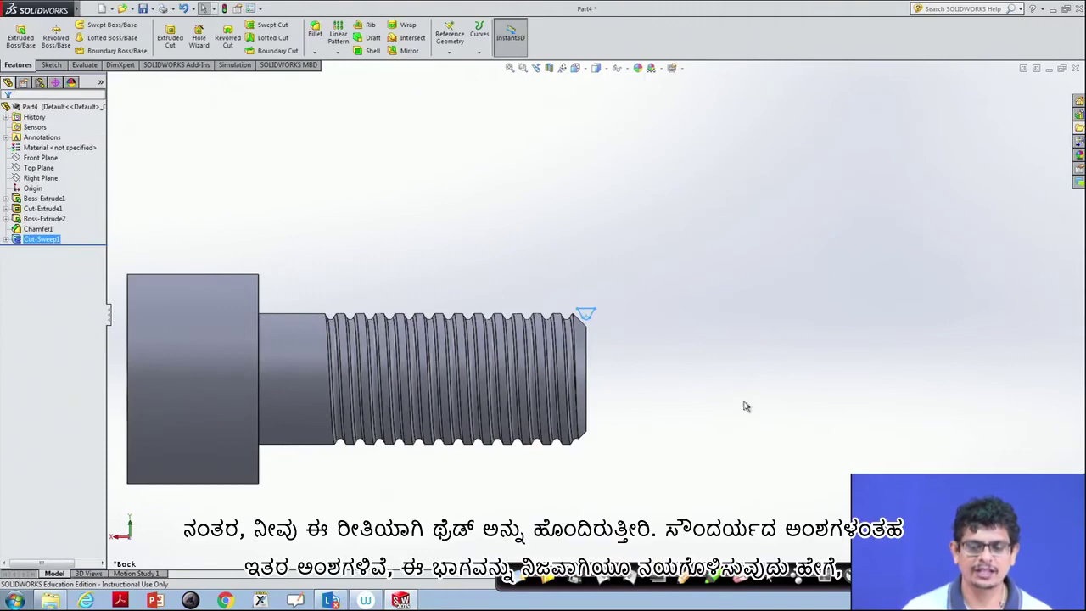
mouse_move(747, 401)
middle_down()
mouse_move(616, 434)
mouse_move(698, 419)
mouse_move(795, 381)
mouse_move(743, 405)
mouse_move(743, 422)
middle_up()
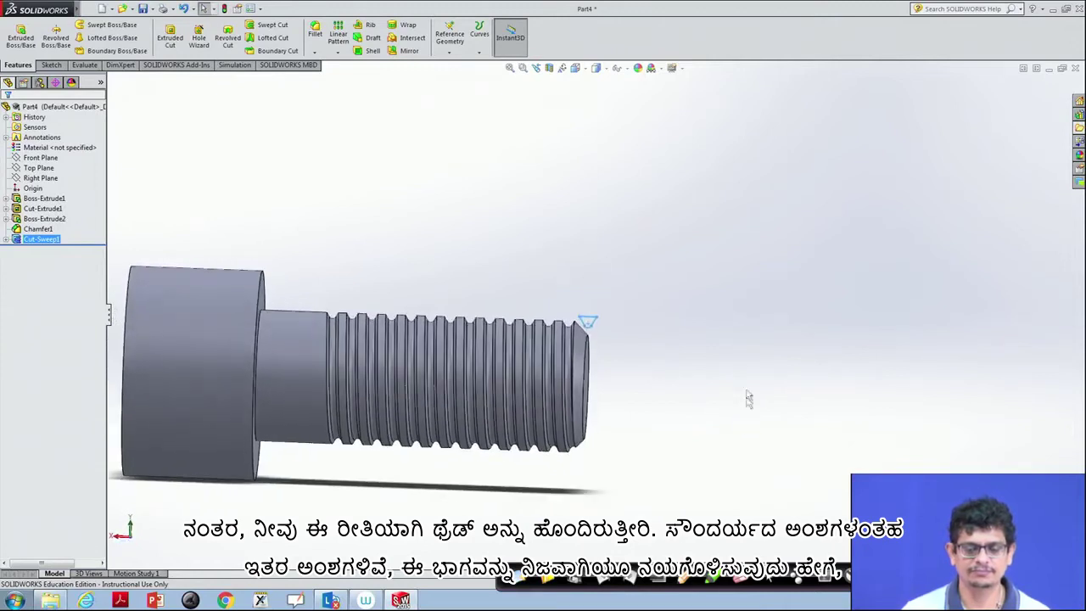
mouse_move(709, 284)
middle_down()
mouse_move(690, 376)
mouse_move(707, 335)
middle_up()
mouse_move(722, 393)
middle_down()
mouse_move(516, 381)
mouse_move(642, 355)
middle_up()
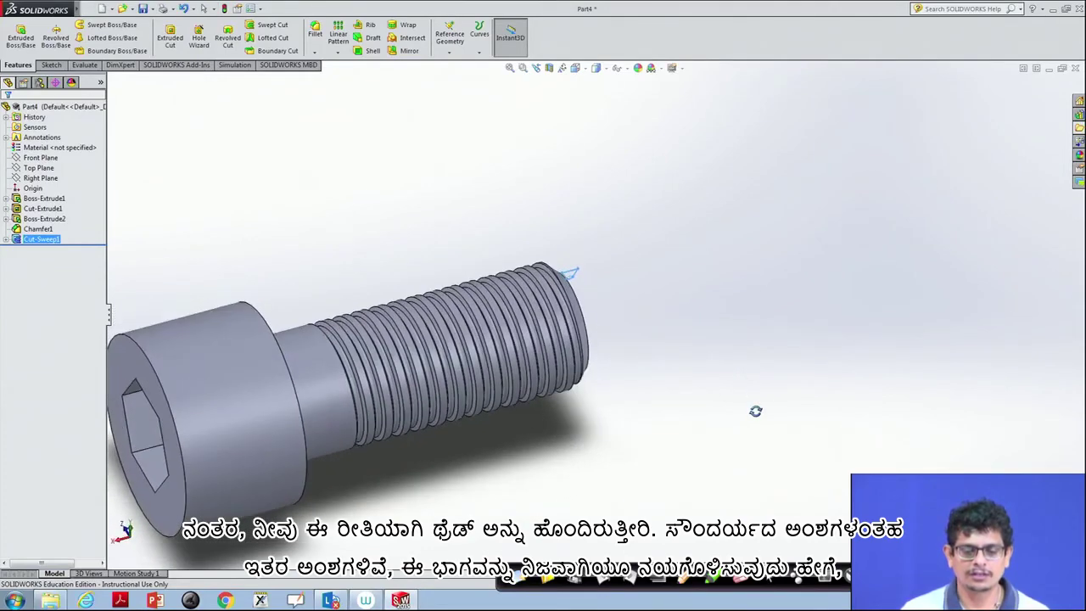
mouse_move(754, 416)
middle_down()
mouse_move(543, 415)
mouse_move(512, 388)
mouse_move(500, 419)
mouse_move(645, 371)
mouse_move(521, 421)
middle_up()
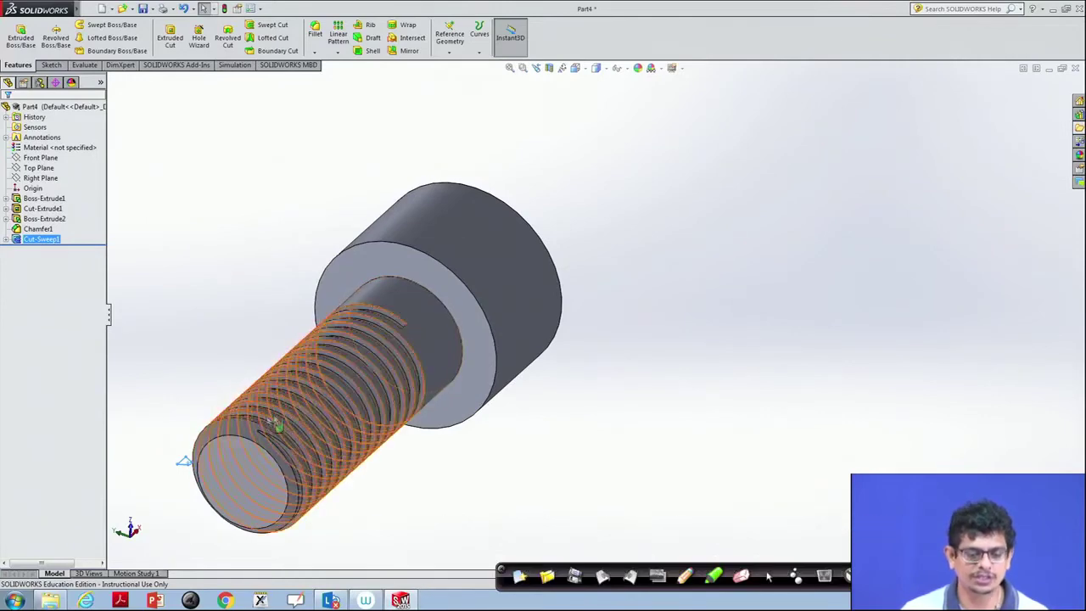
mouse_move(388, 453)
middle_down()
mouse_move(530, 401)
mouse_move(671, 378)
mouse_move(550, 501)
mouse_move(688, 333)
middle_up()
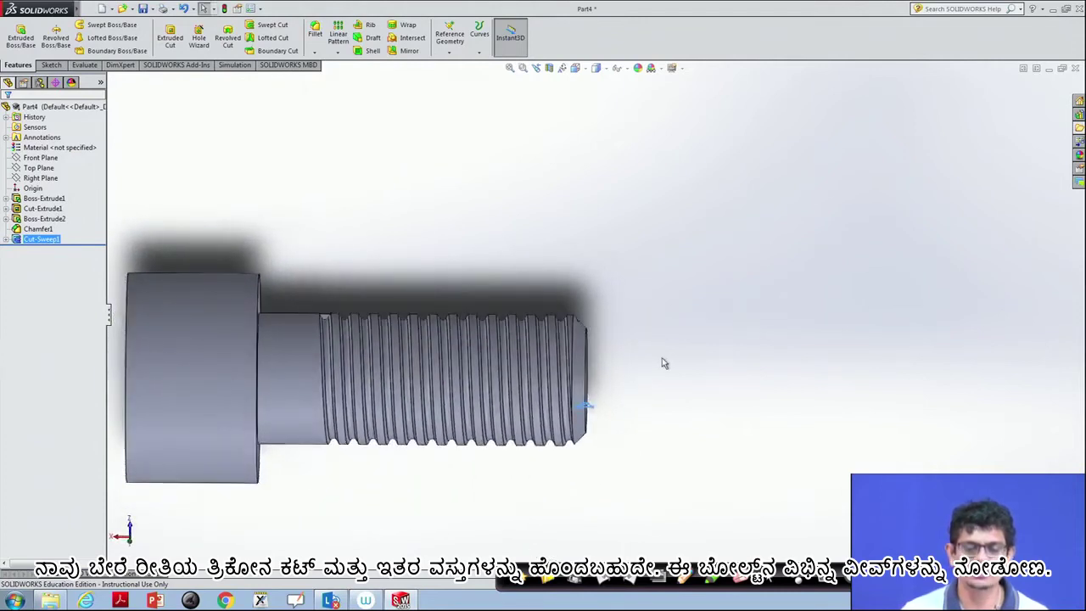
scroll(664, 363, down, 3)
mouse_move(659, 359)
middle_down()
mouse_move(625, 369)
mouse_move(652, 415)
middle_up()
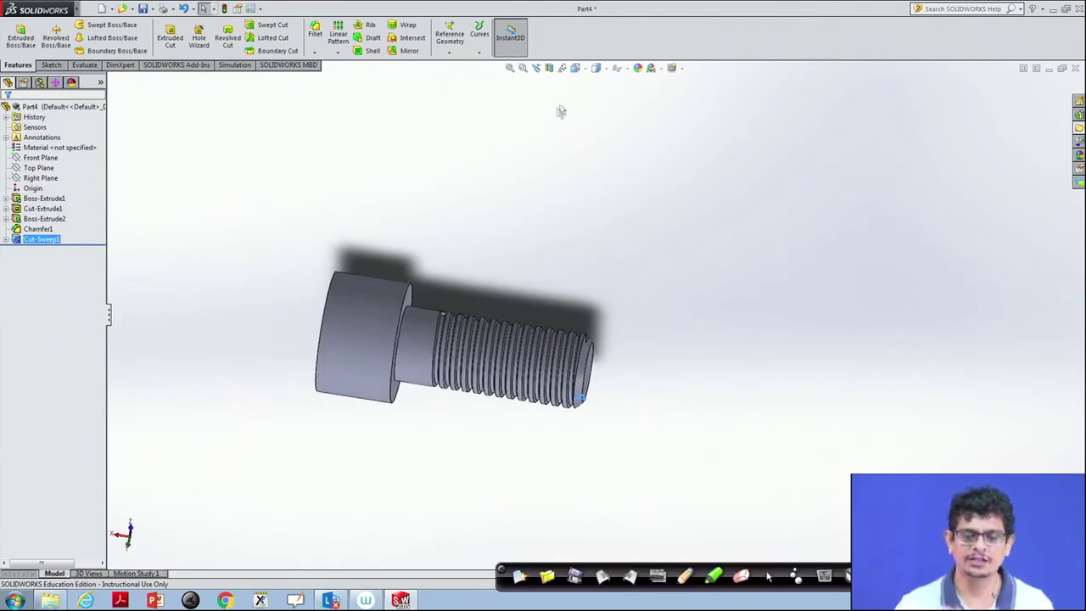
click(580, 69)
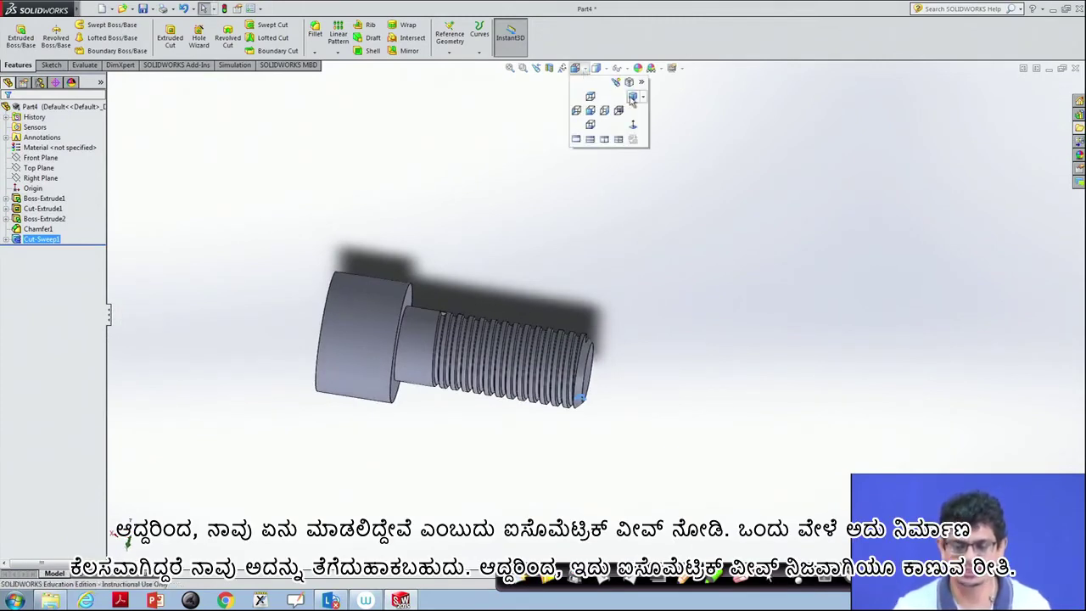
click(632, 98)
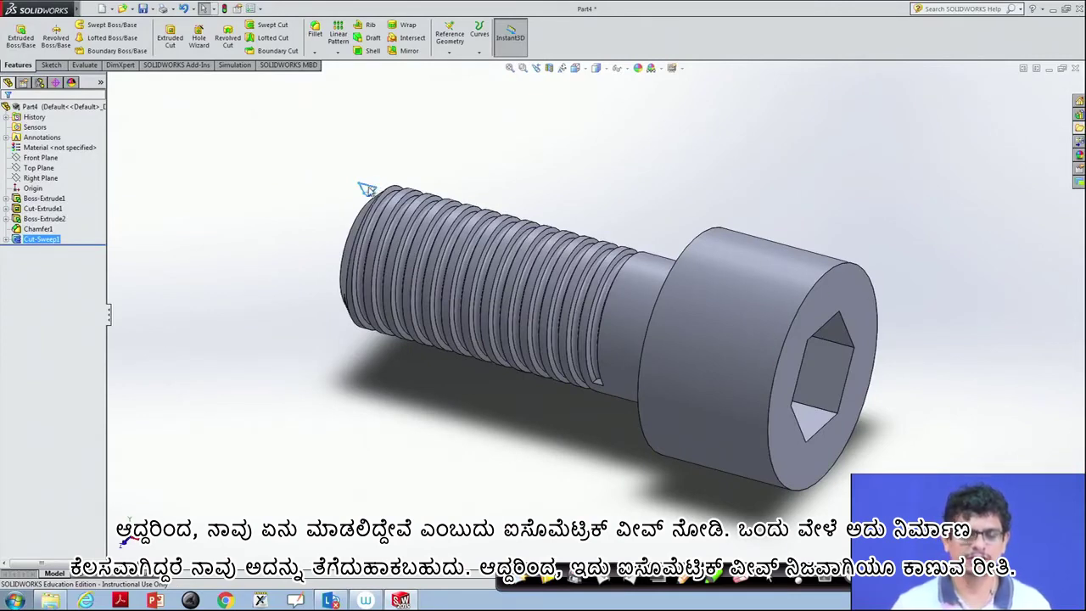
click(359, 182)
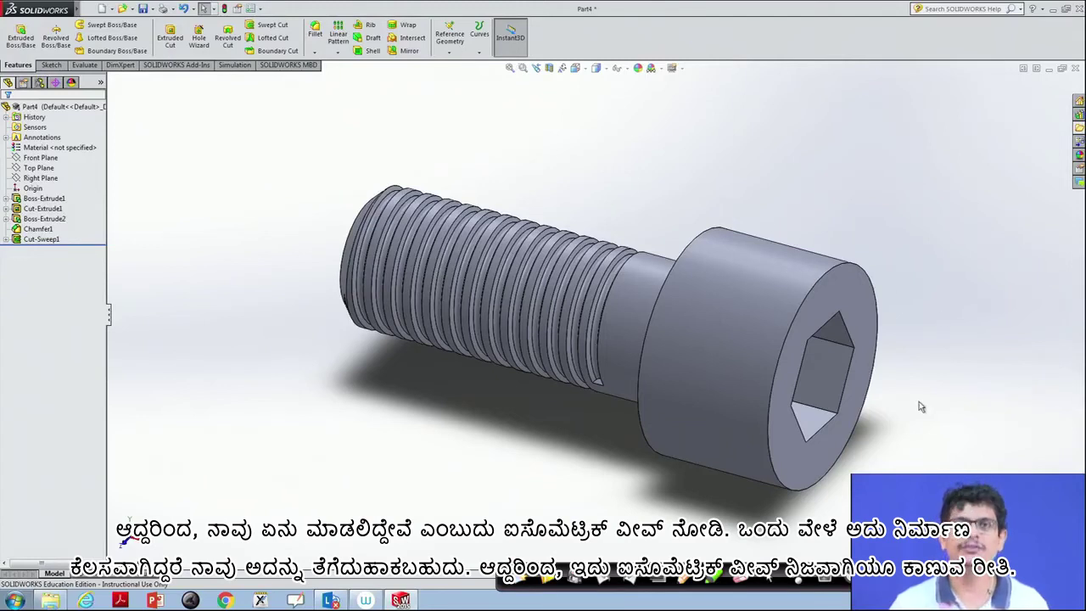
click(575, 68)
click(604, 140)
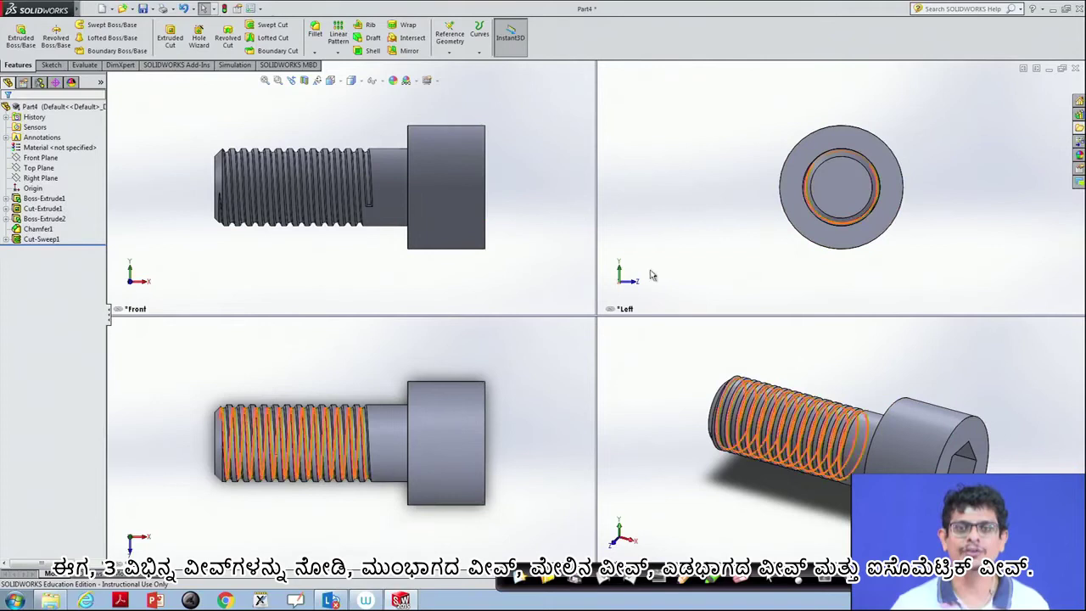
click(330, 81)
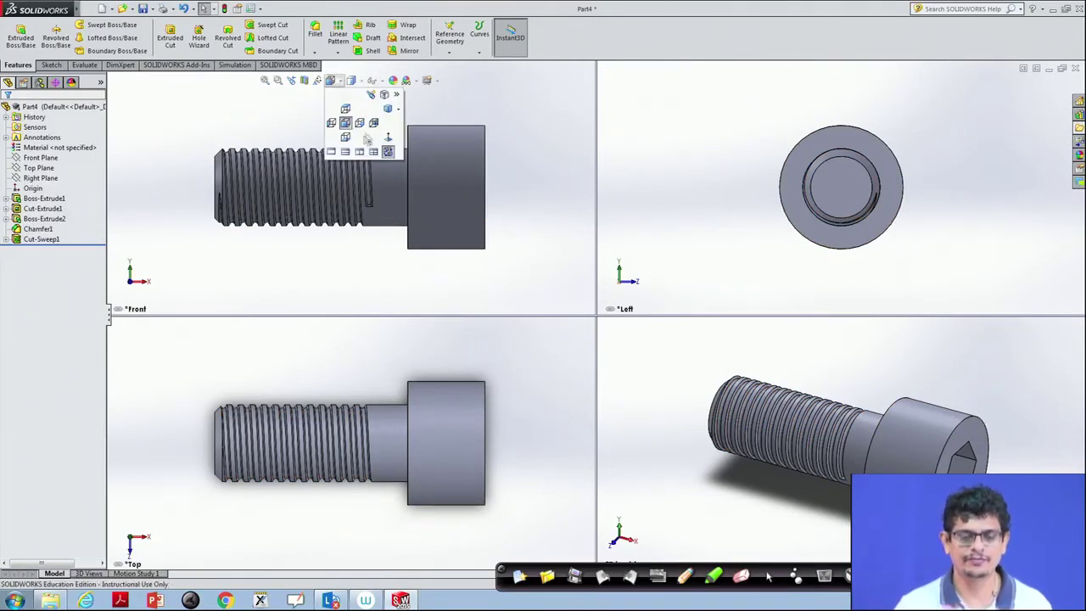
click(388, 109)
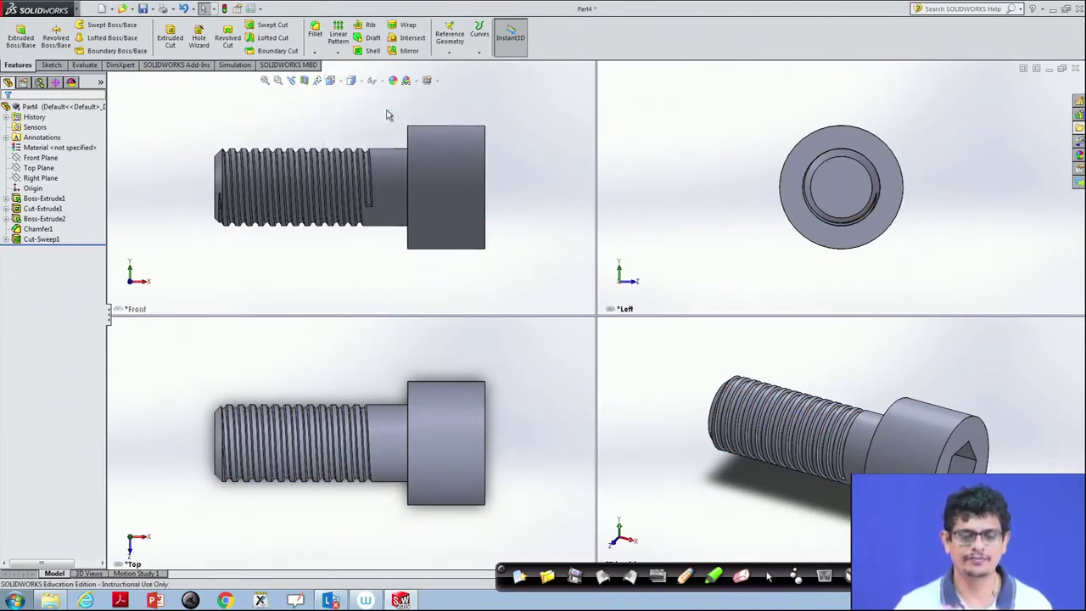
click(333, 81)
click(345, 153)
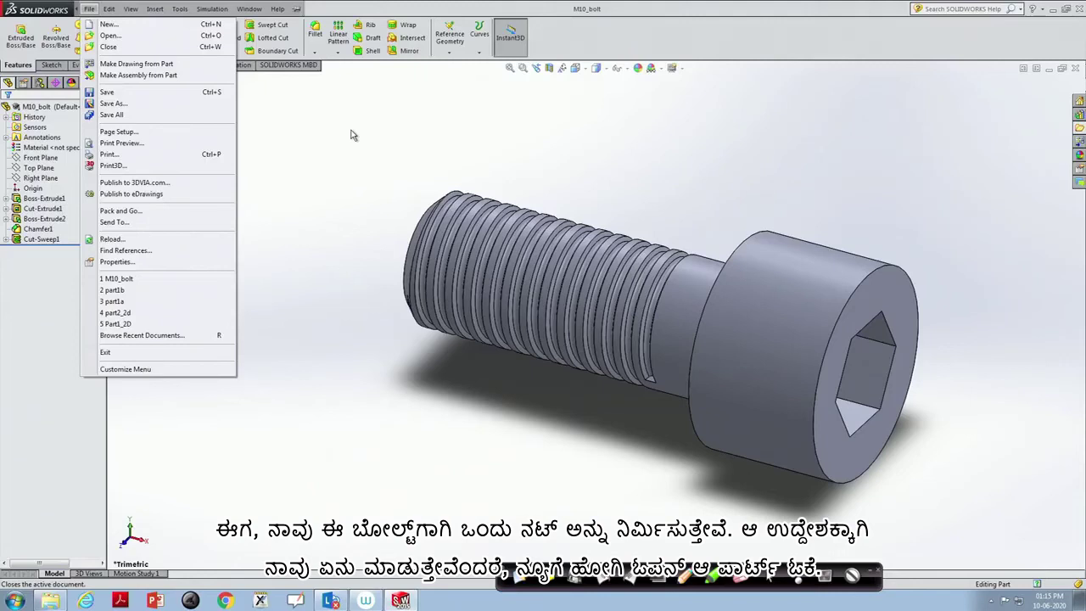
Create a new blank part and view the Right Plane Normal To
click(140, 30)
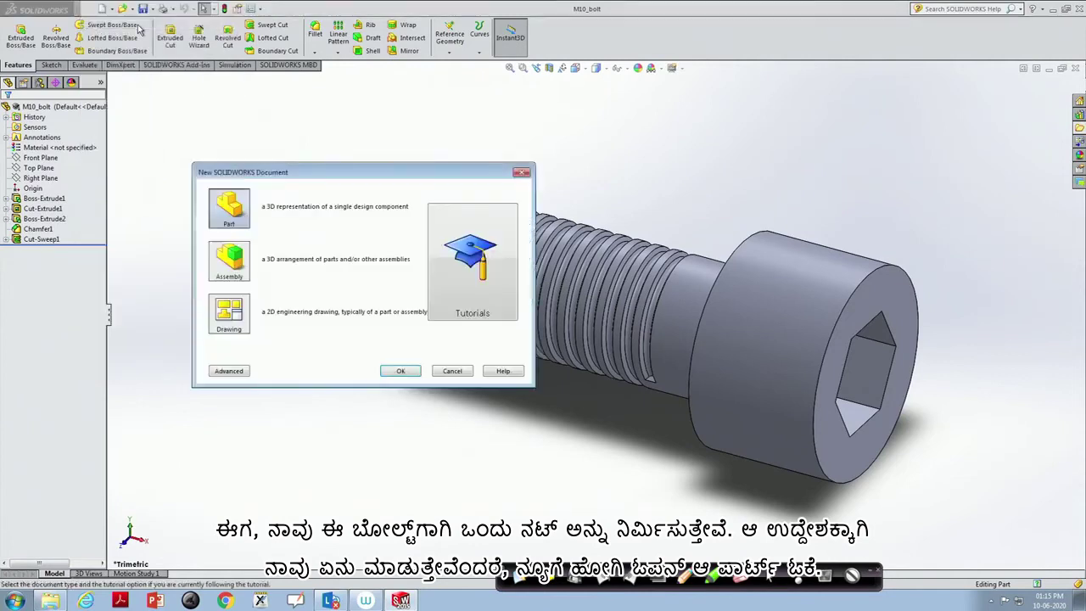
click(400, 368)
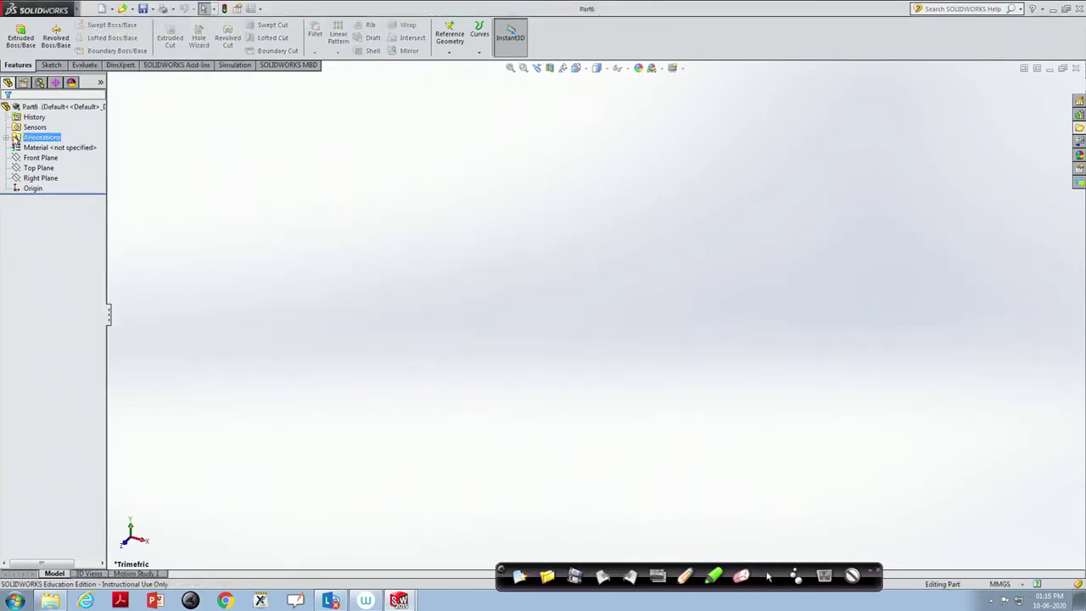
click(37, 178)
right_click(38, 179)
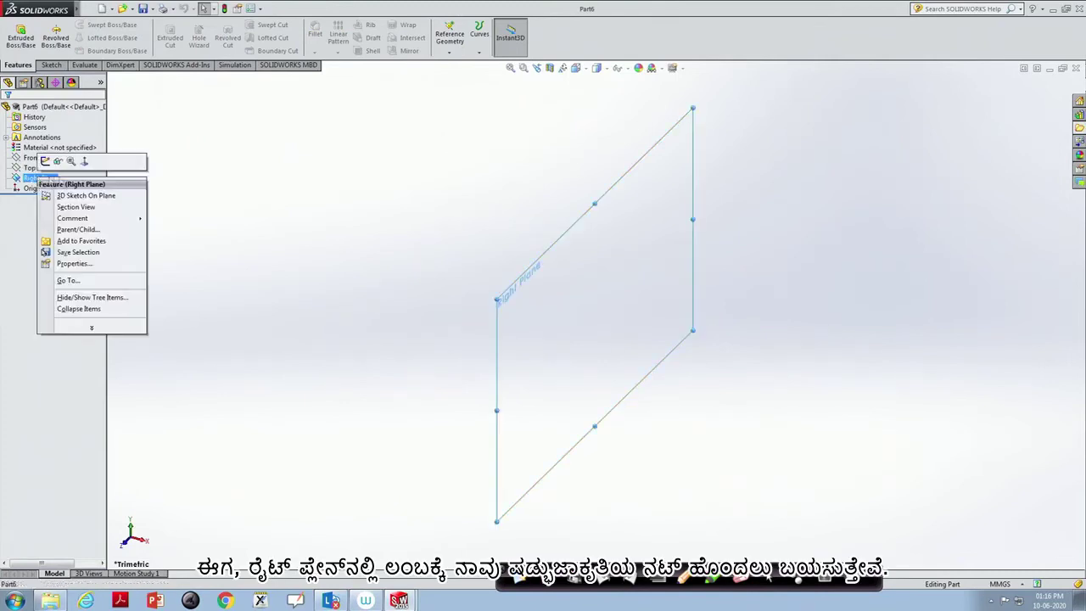
click(85, 166)
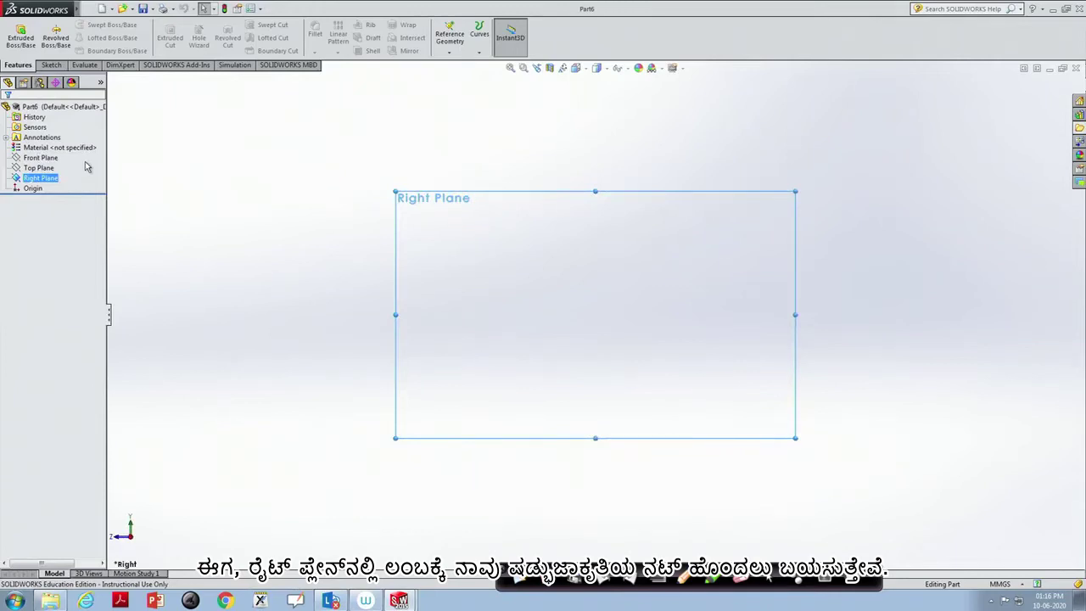
Sketch a 6-sided polygon centred on the origin of the Right Plane
click(50, 66)
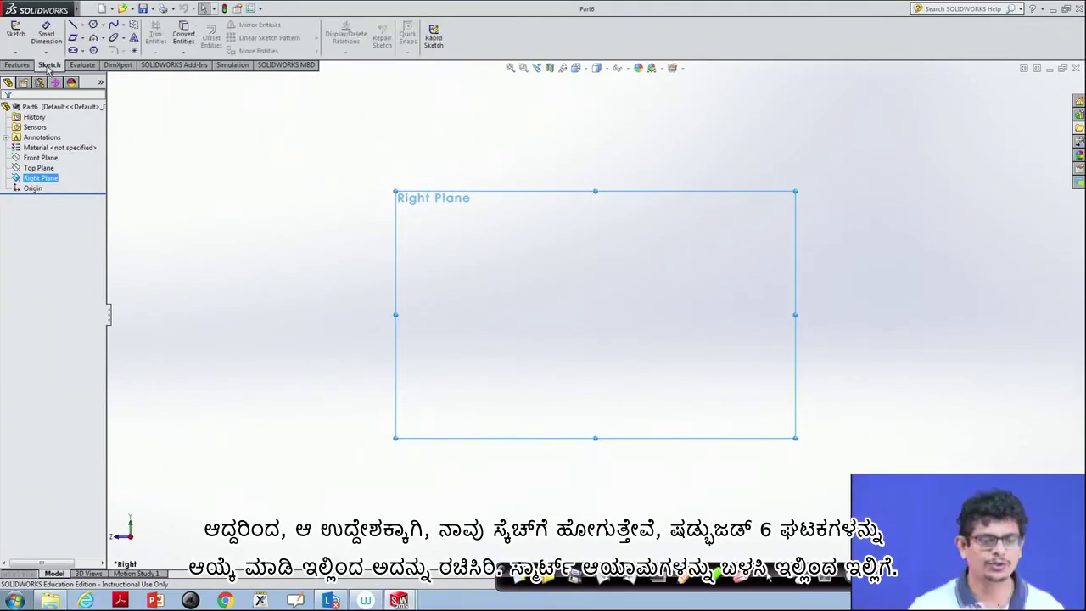
click(93, 50)
double_click(28, 174)
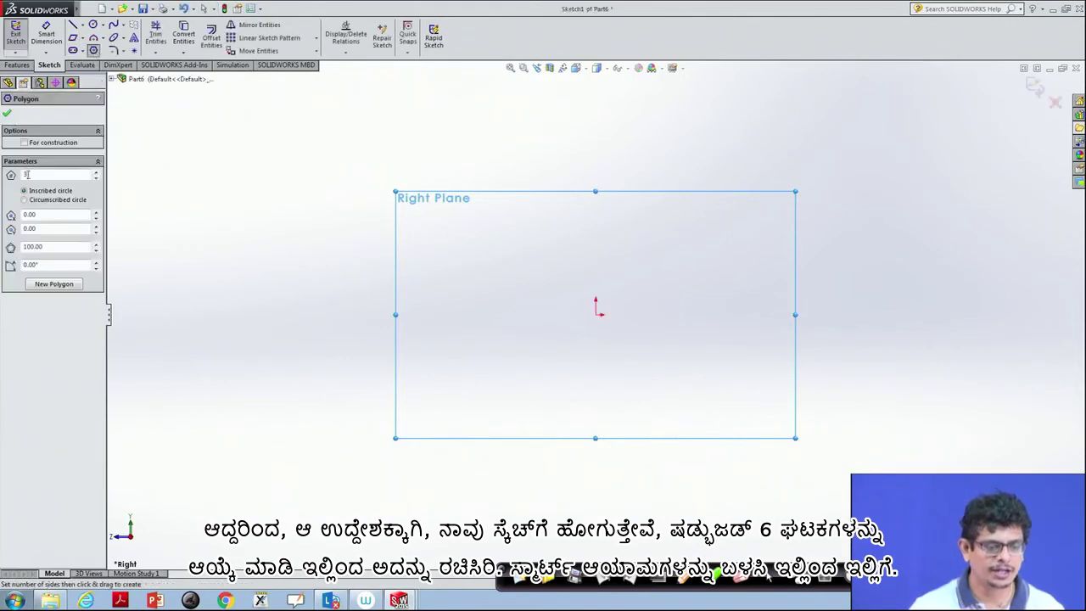
text(6)
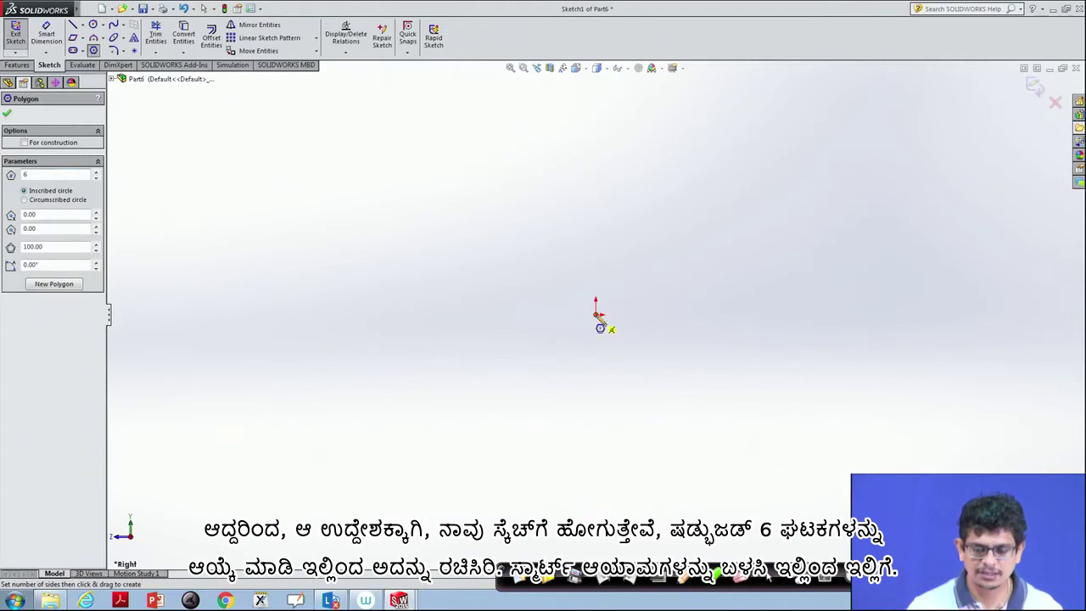
click(597, 316)
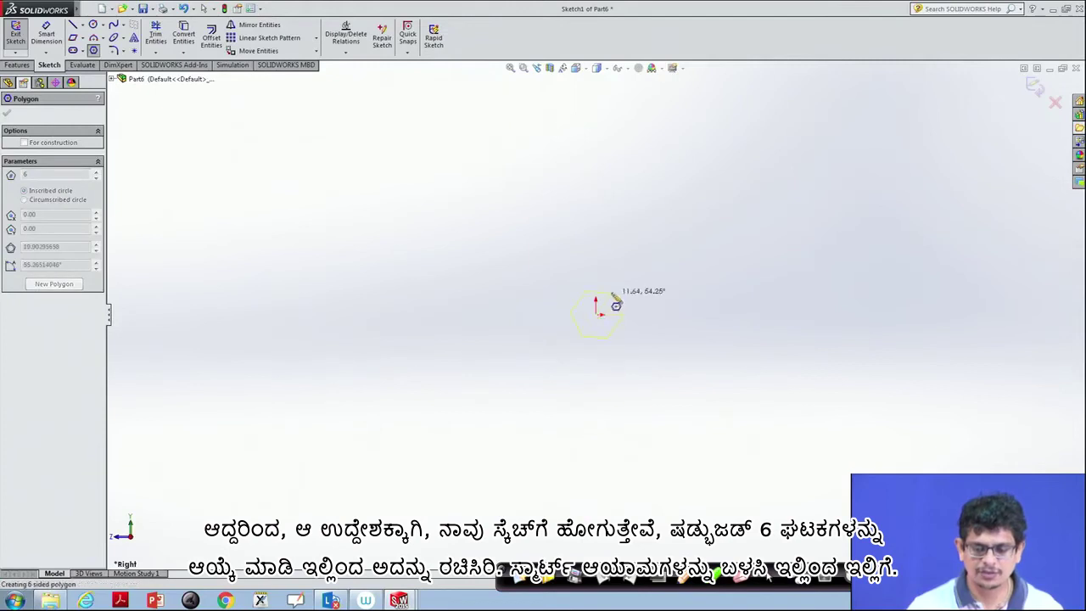
click(638, 254)
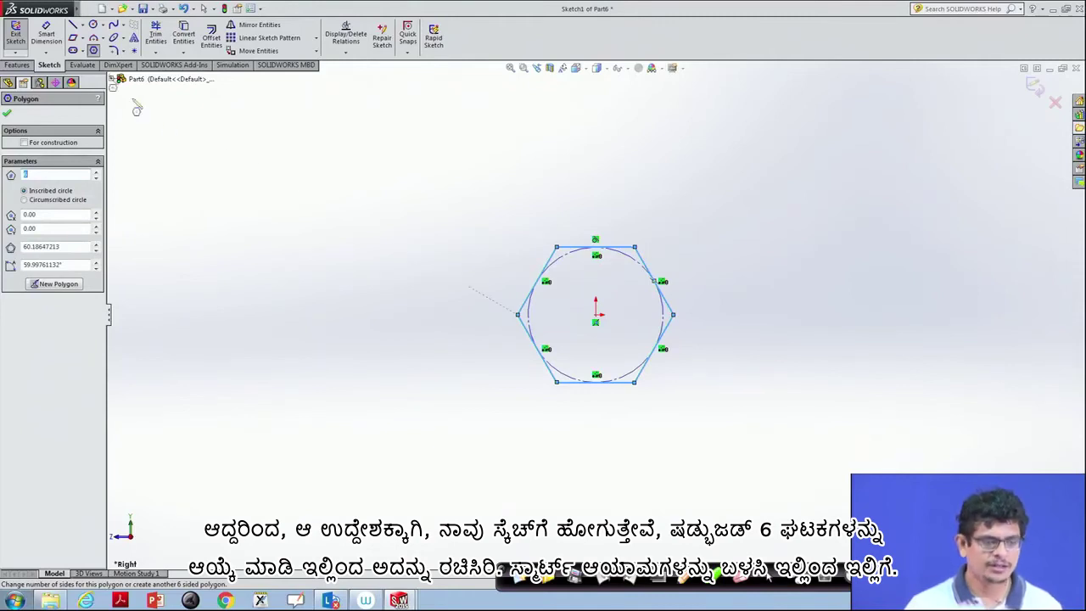
Dimension the hexagon's top-to-bottom edges at 16 mm across flats
click(46, 36)
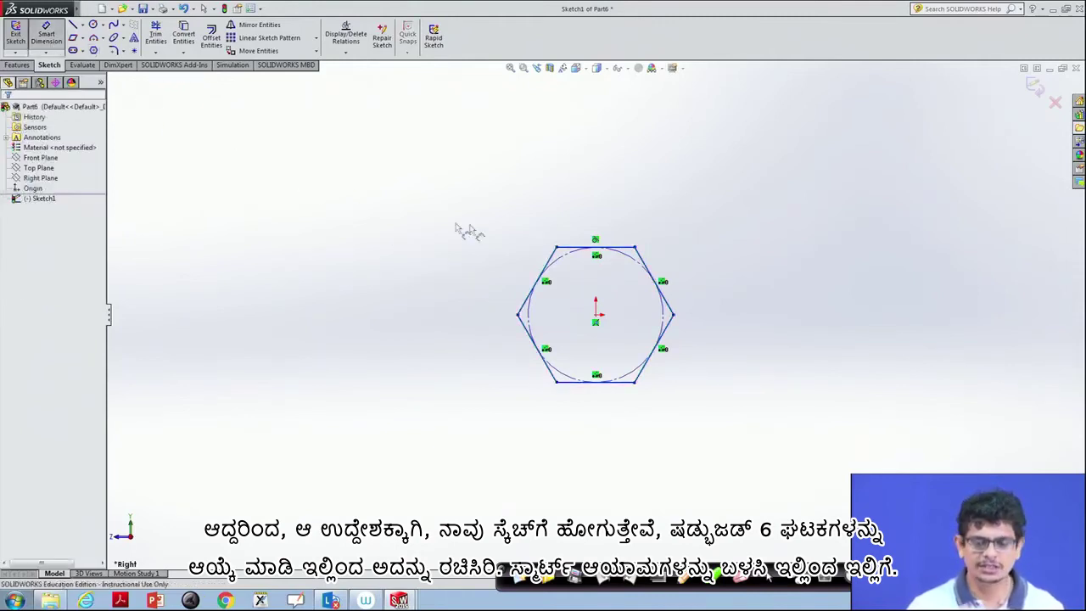
click(626, 248)
click(627, 383)
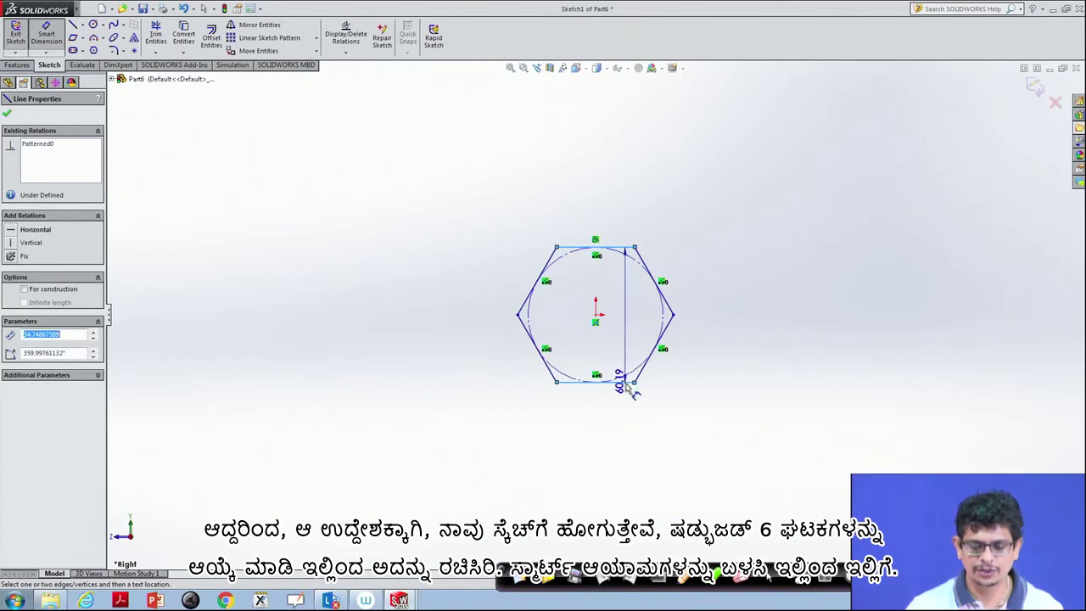
click(722, 375)
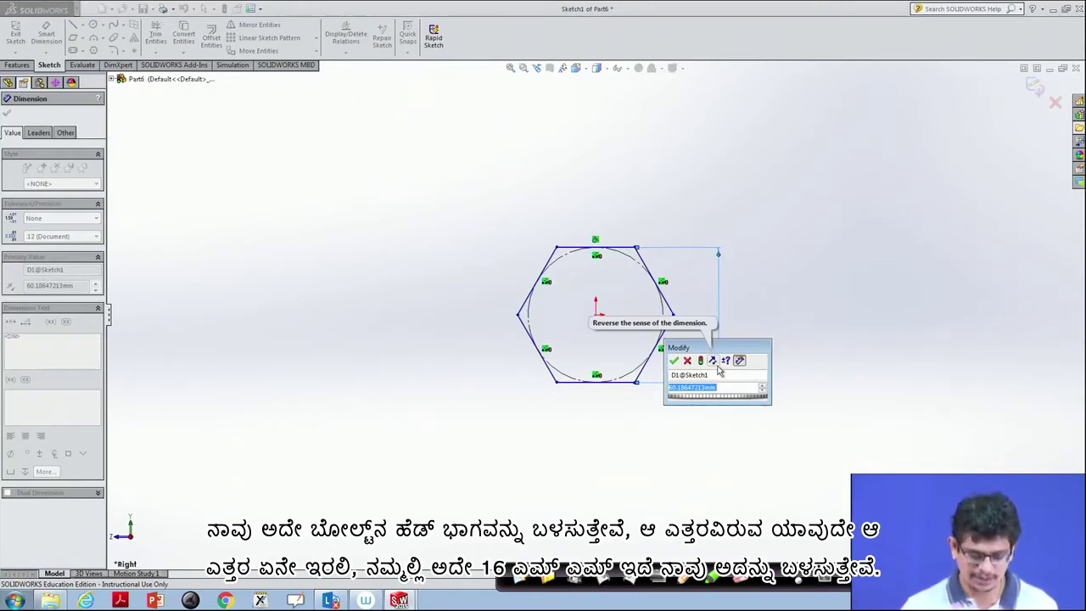
text(16)
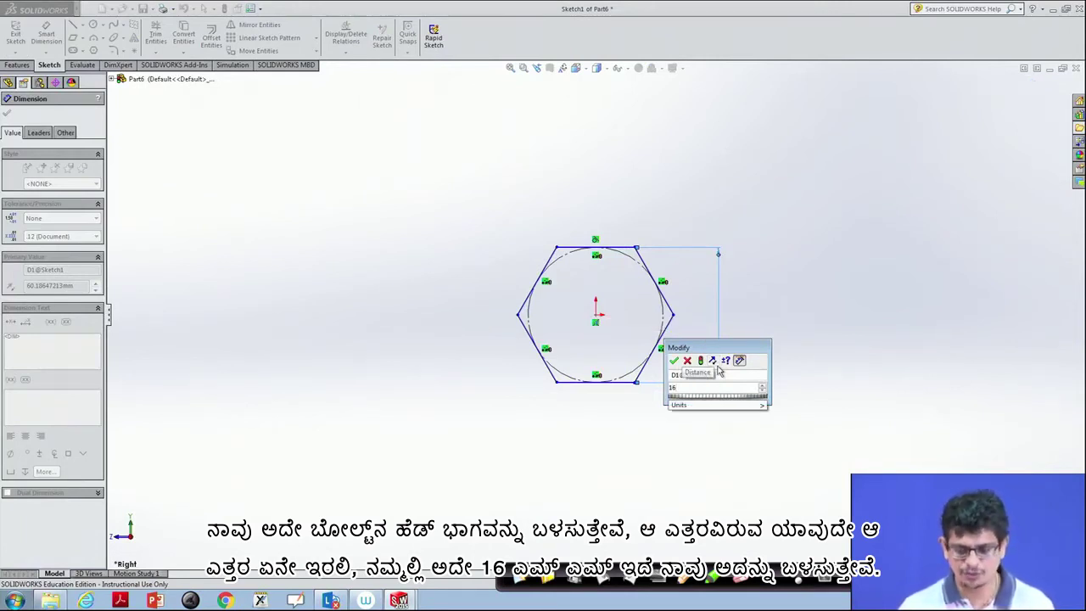
click(676, 362)
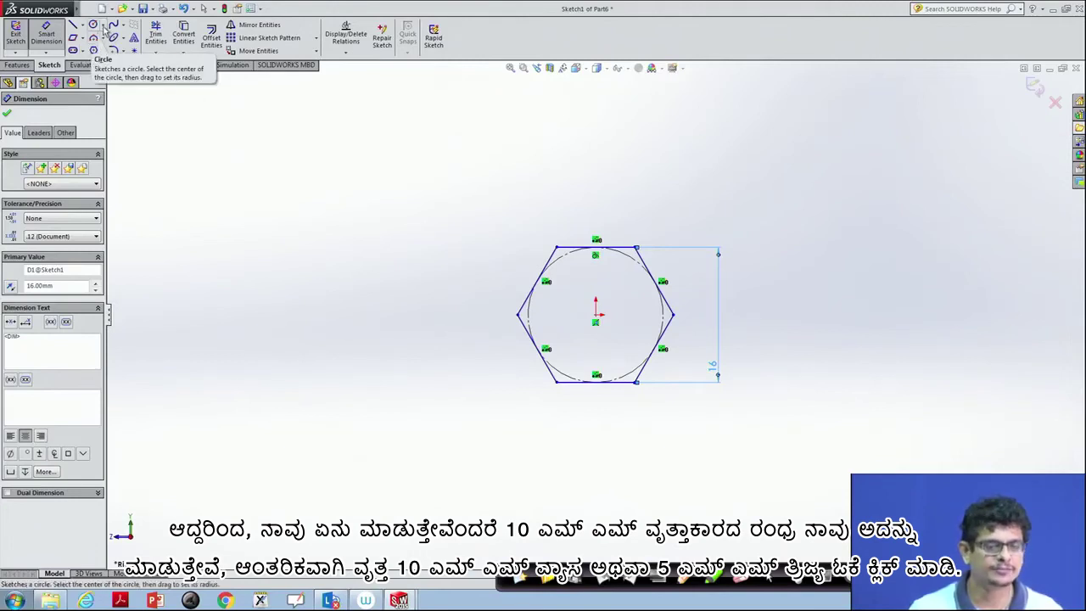
Draw a circle of radius 5 mm centred on the origin
click(94, 25)
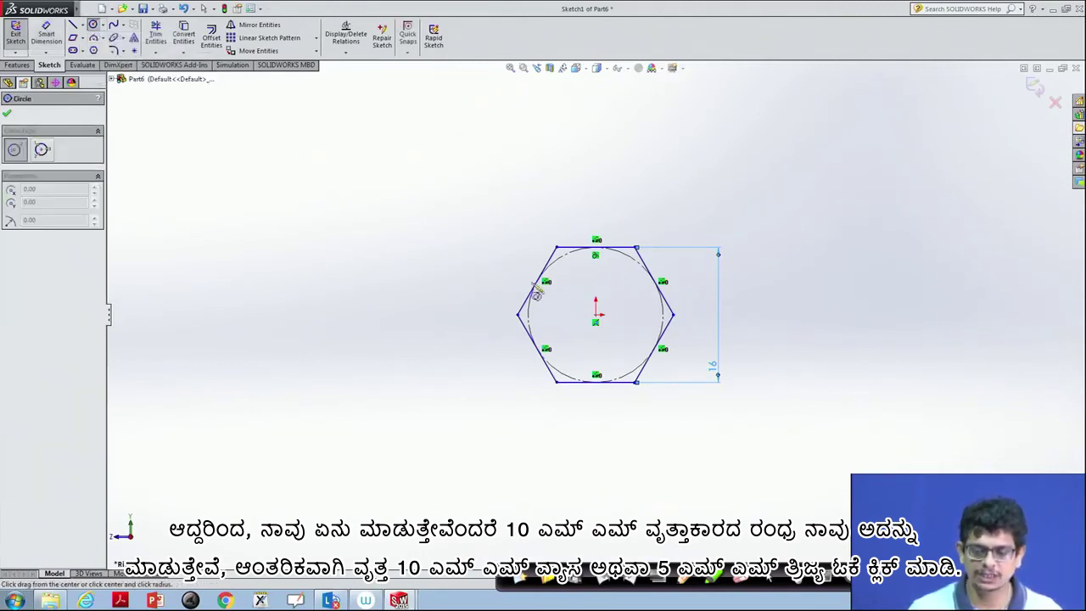
click(596, 315)
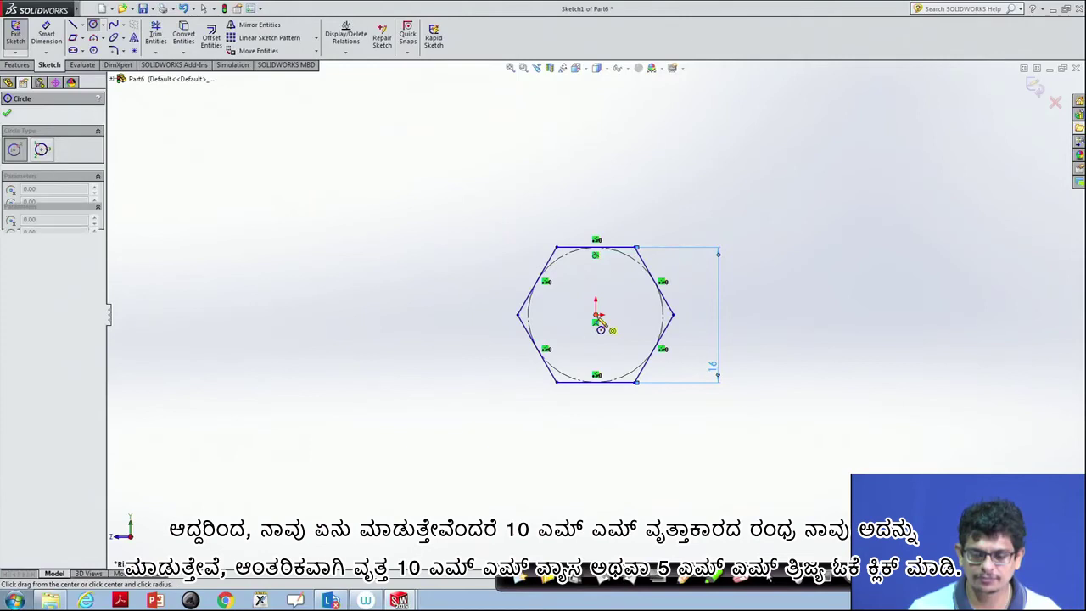
click(609, 273)
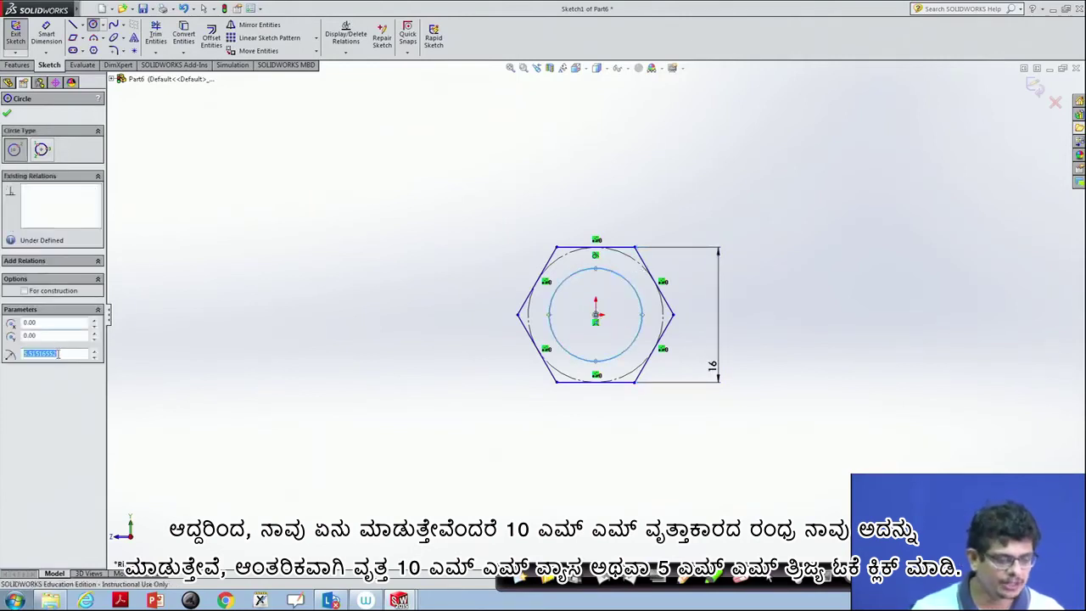
text(5)
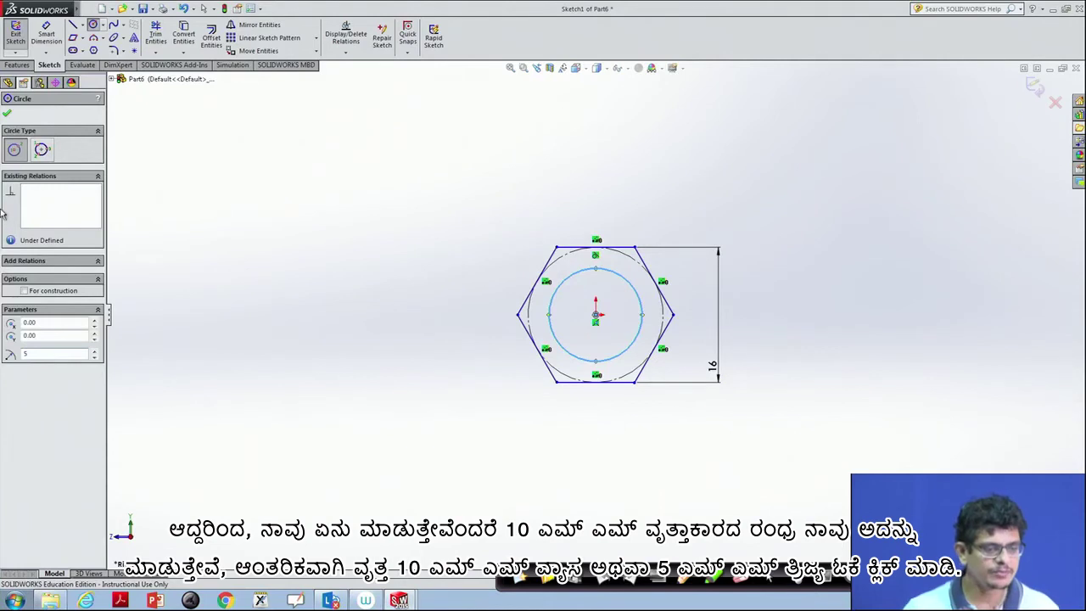
click(7, 114)
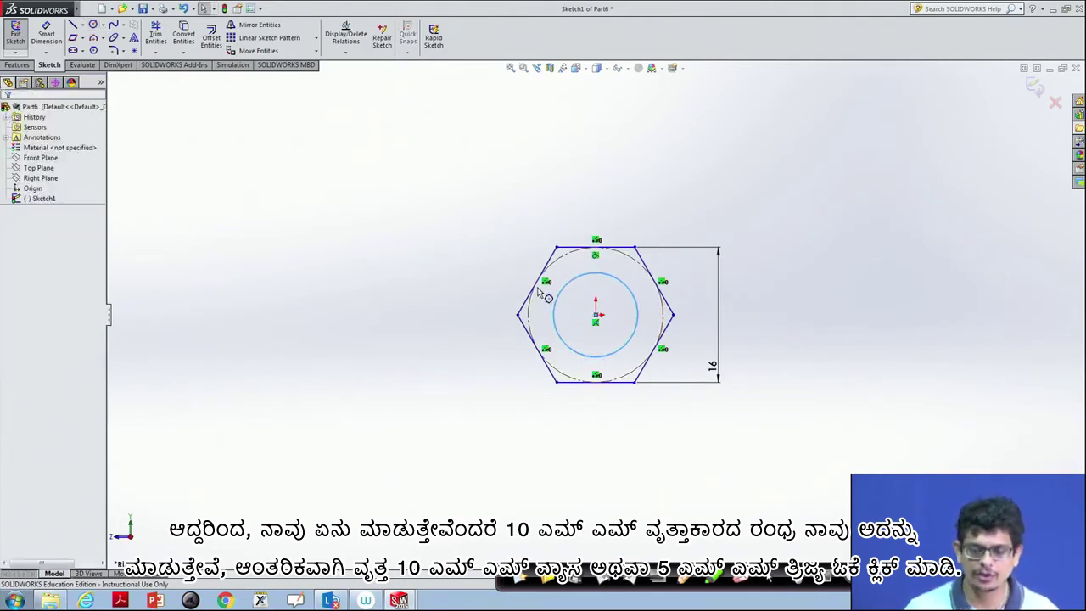
Delete the hexagon's dashed inscribed construction circle
click(439, 287)
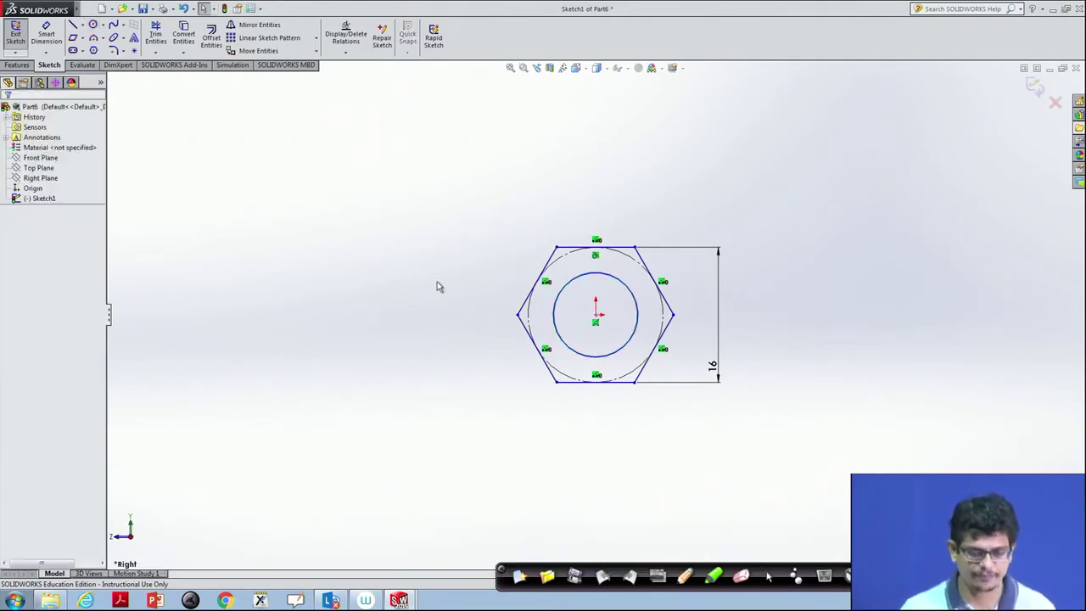
click(561, 268)
key(Delete)
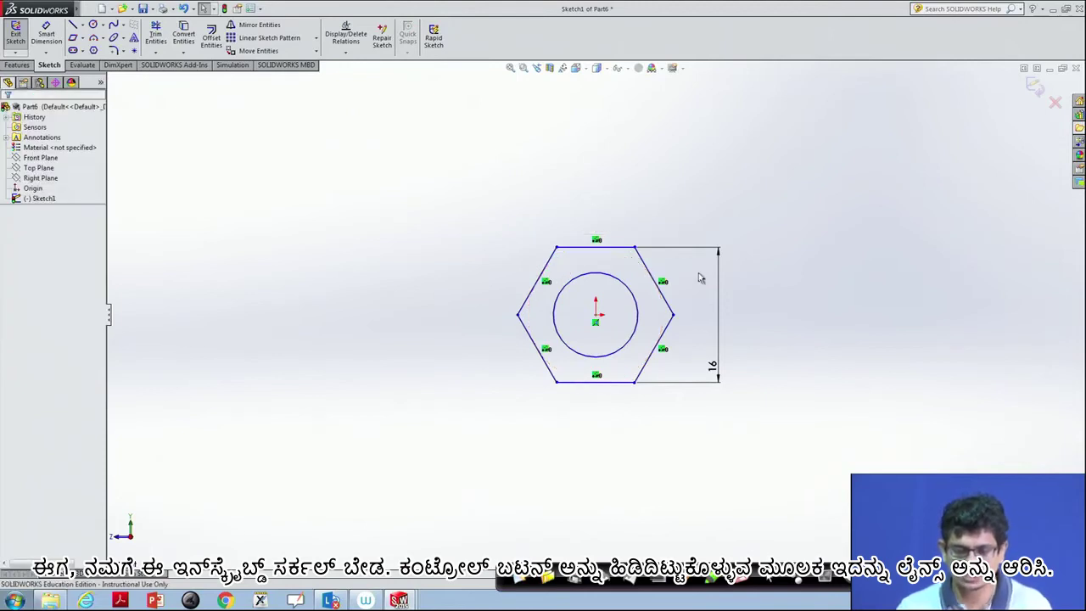
Select the hole circle and all six hexagon edges as the nut profile
click(574, 286)
ctrl+click(543, 270)
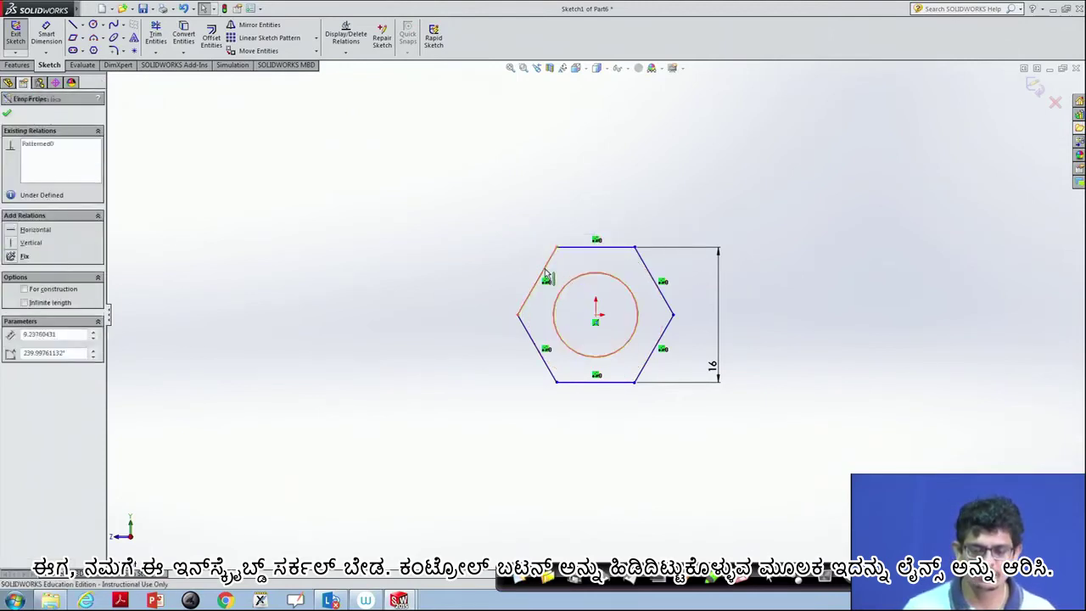
ctrl+click(647, 269)
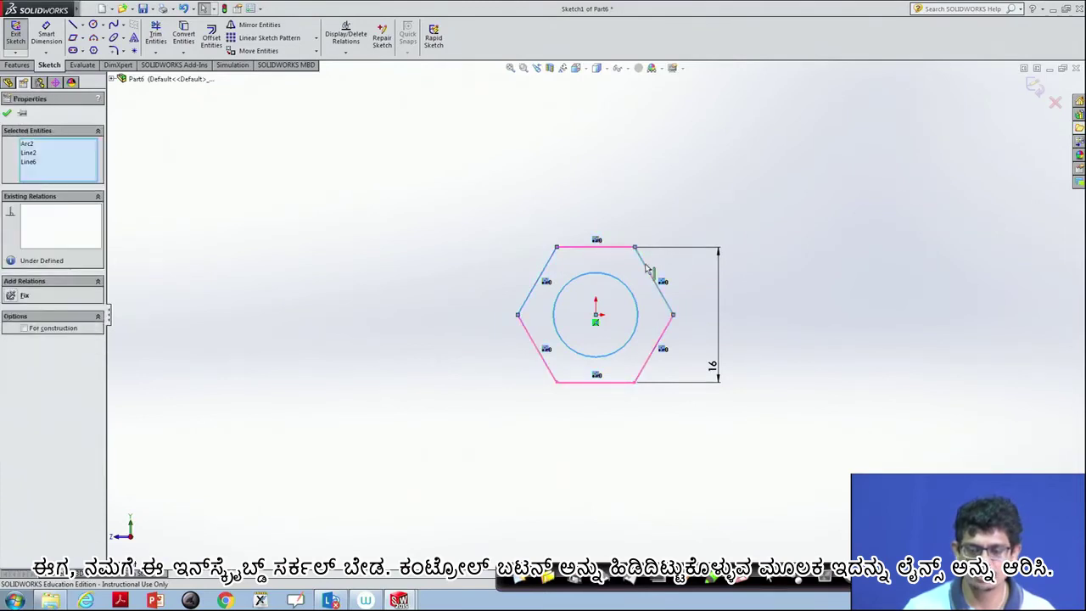
ctrl+click(651, 355)
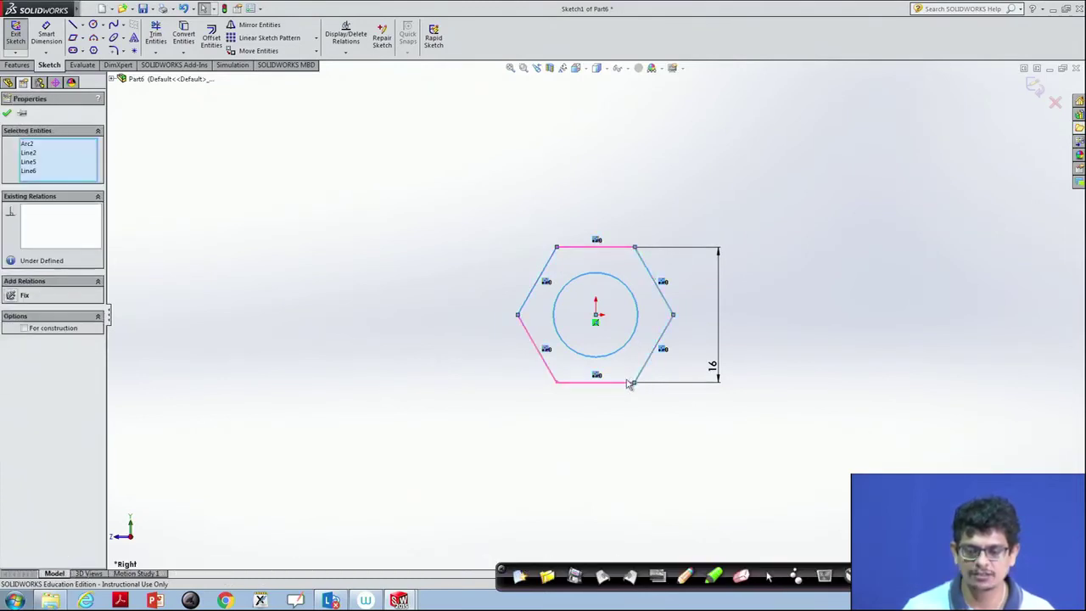
ctrl+click(625, 384)
ctrl+click(552, 375)
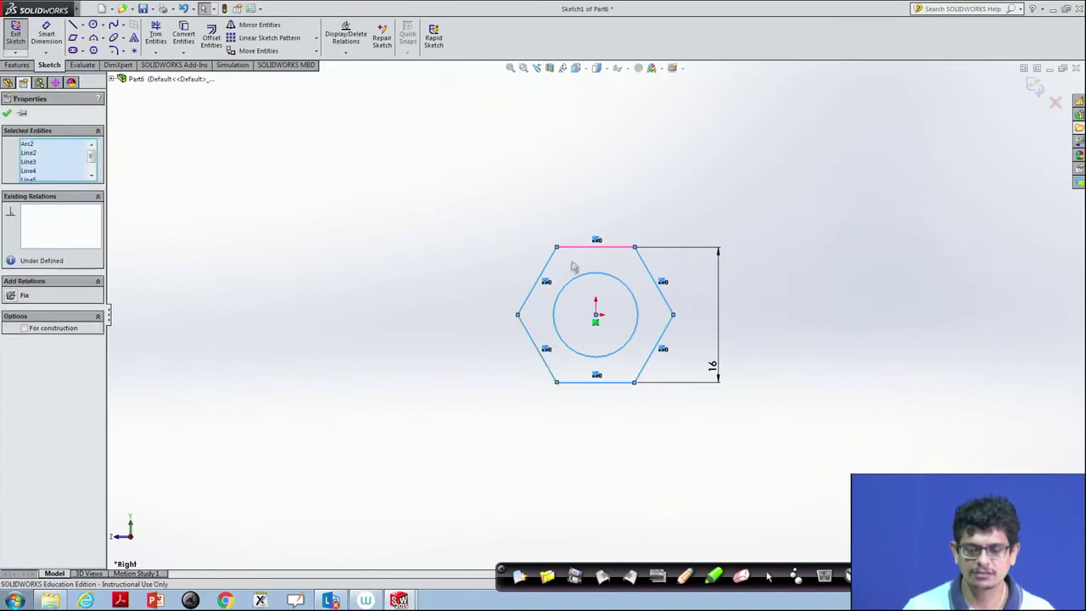
ctrl+click(583, 250)
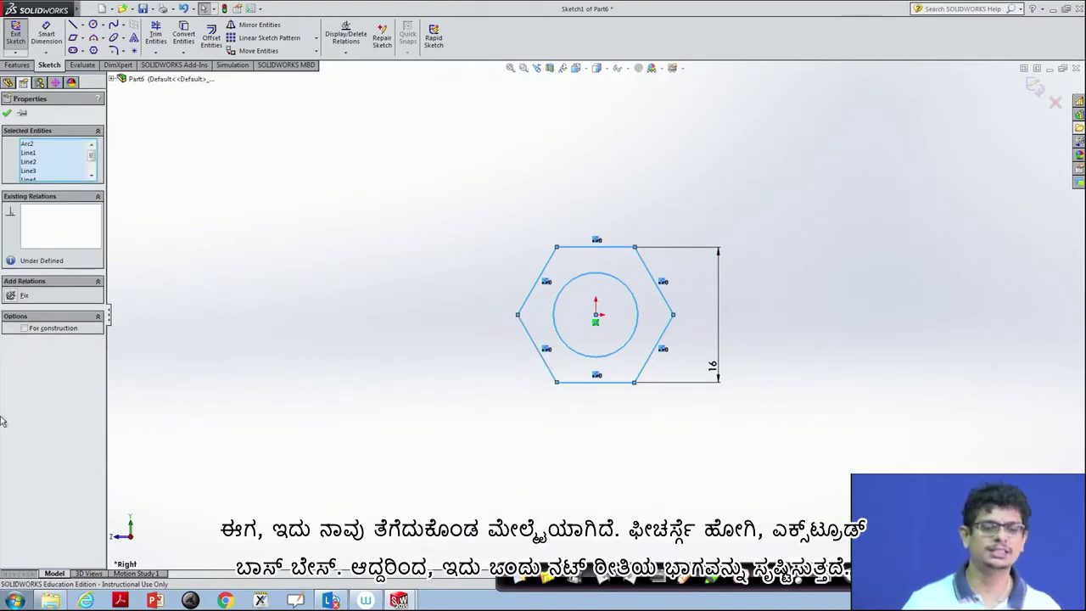
Extrude the hexagon profile with its central circle 6 mm (Blind) into Boss-Extrude1
click(26, 65)
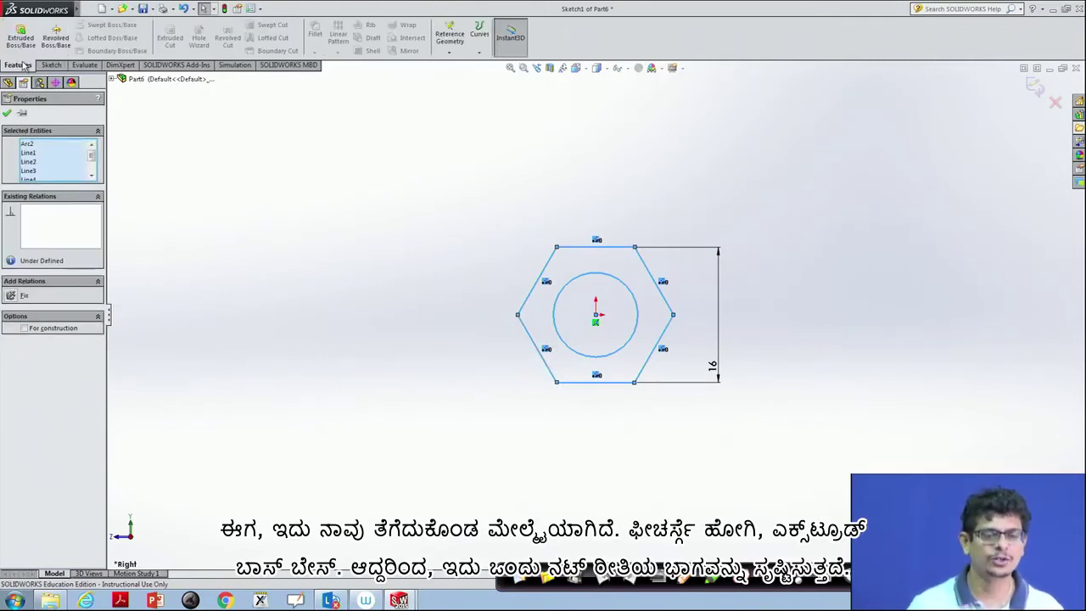
click(25, 31)
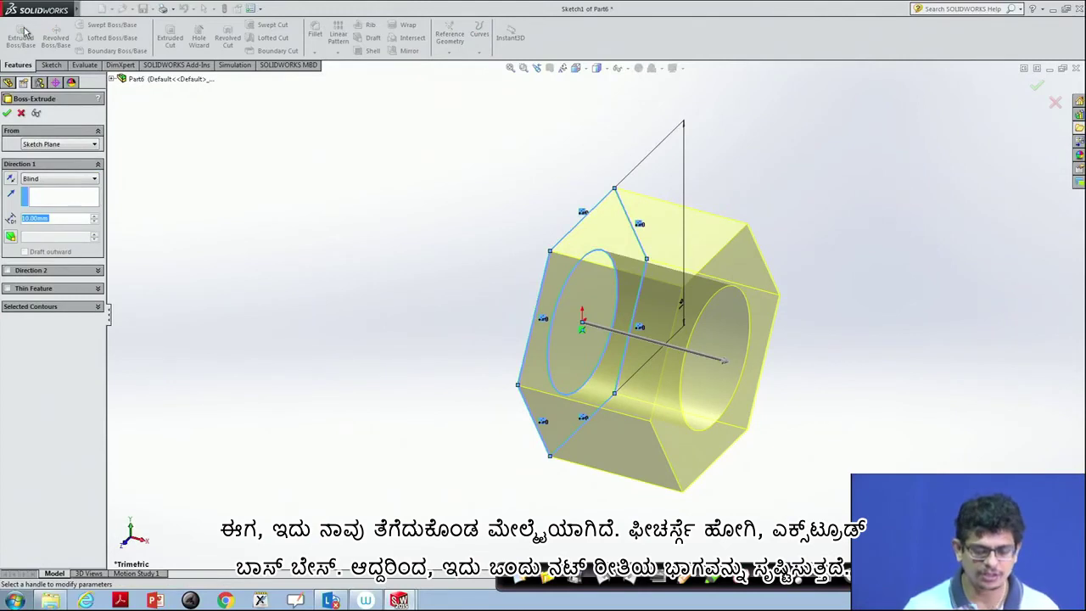
text(6)
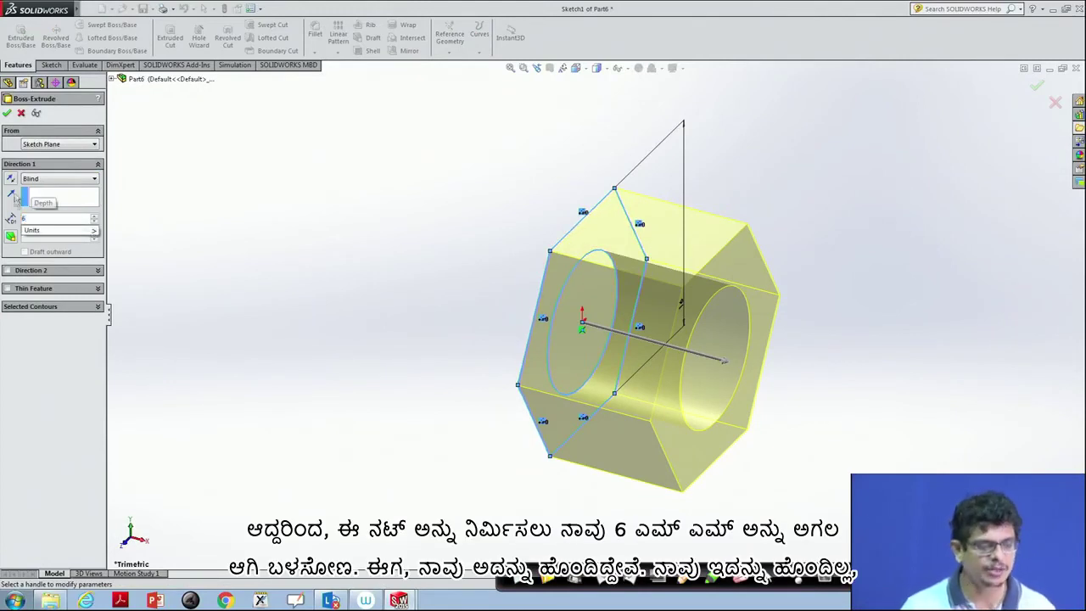
key(Return)
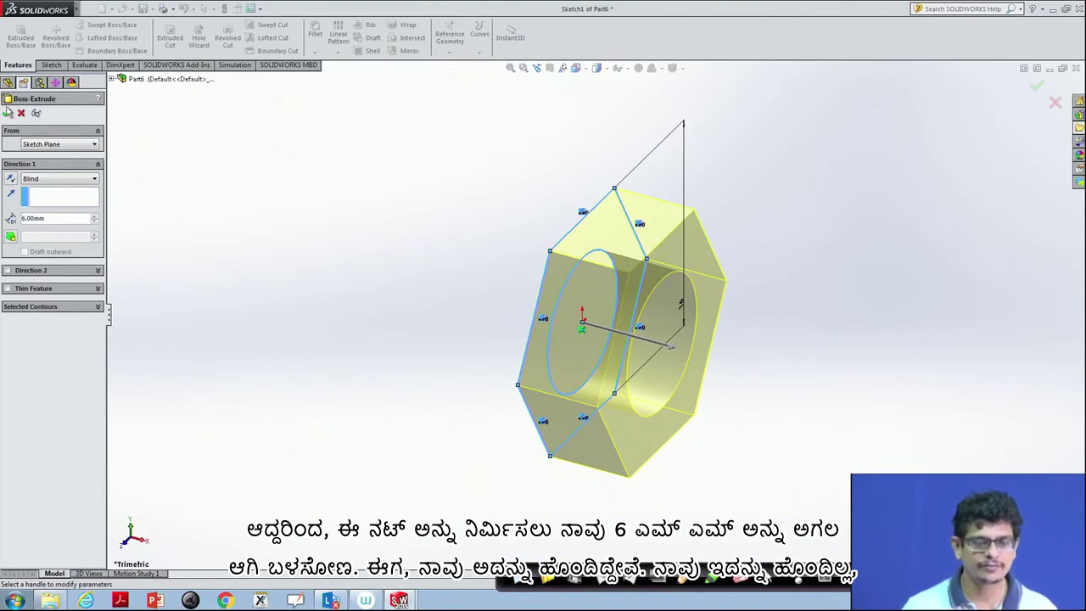
click(7, 112)
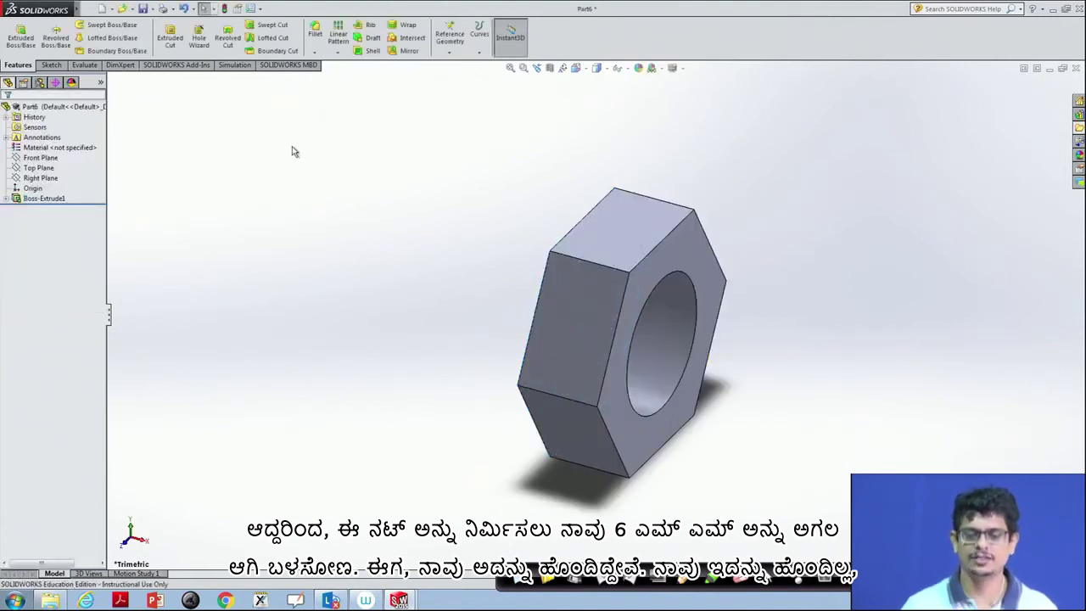
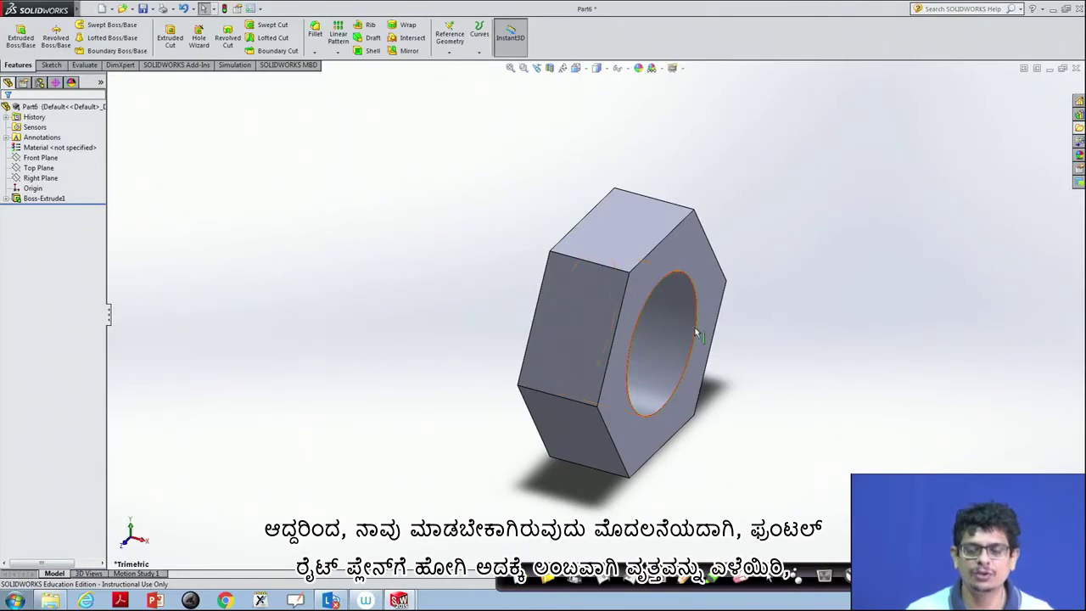
Select the Right Plane and turn the view normal to it
click(49, 159)
click(45, 178)
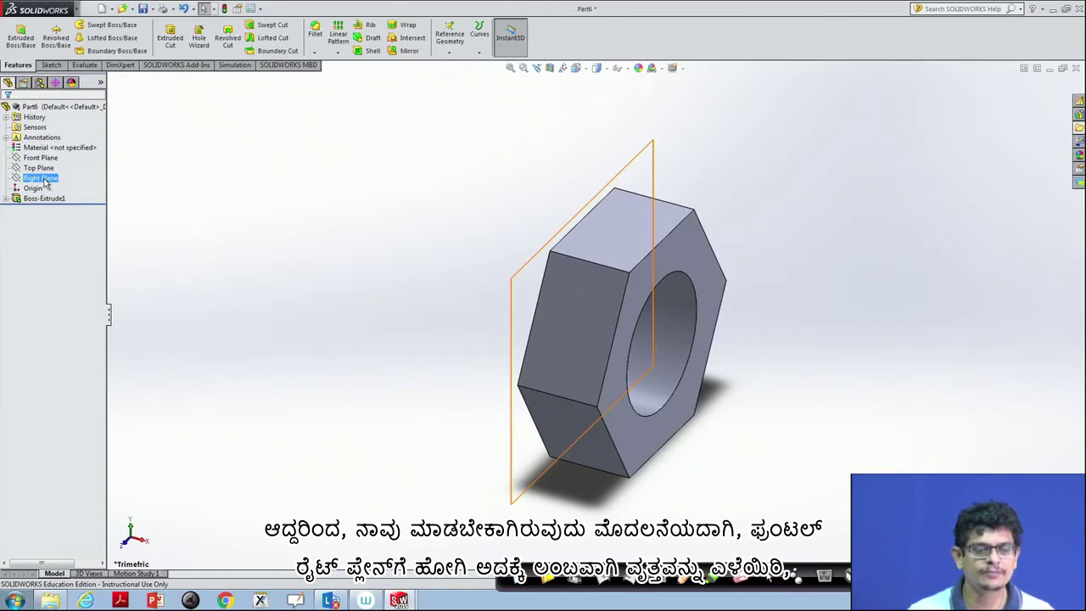
right_click(45, 182)
click(91, 163)
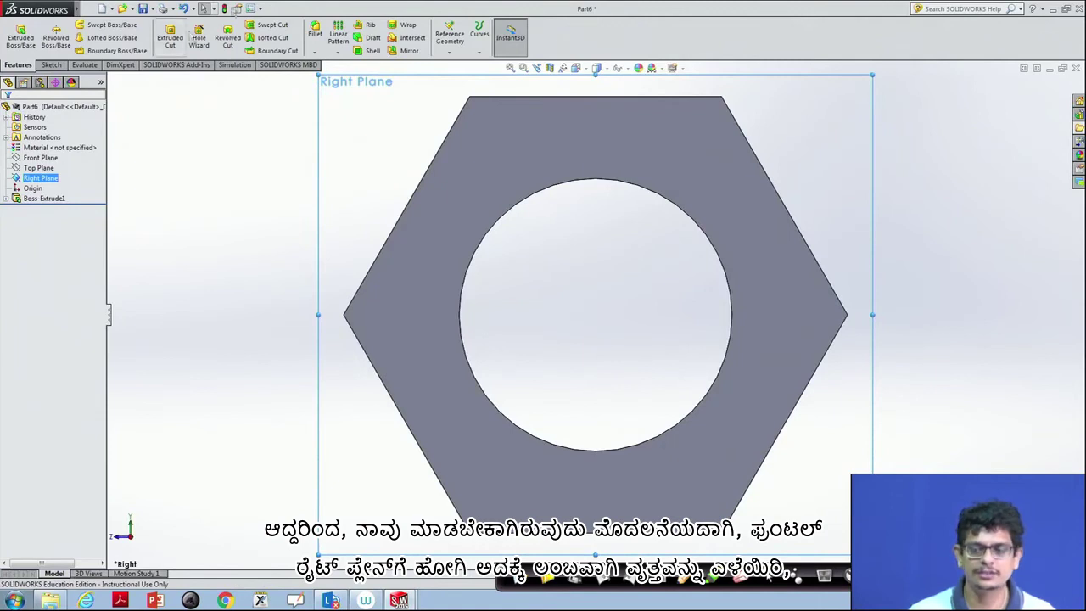
Sketch a 5 mm radius circle centred at the origin around the nut's hole
click(52, 66)
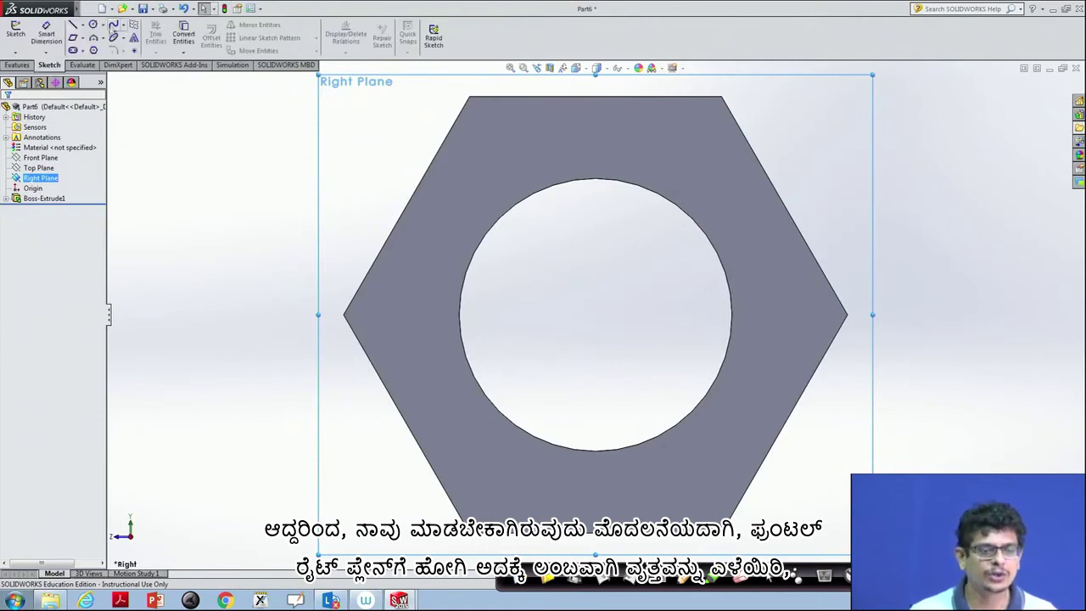
click(94, 25)
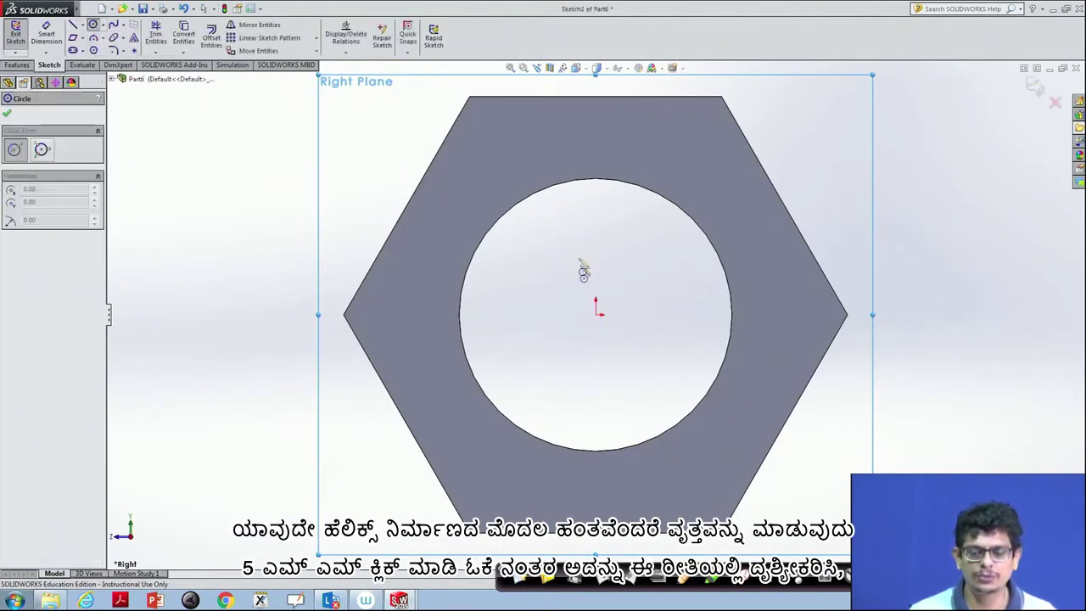
click(596, 315)
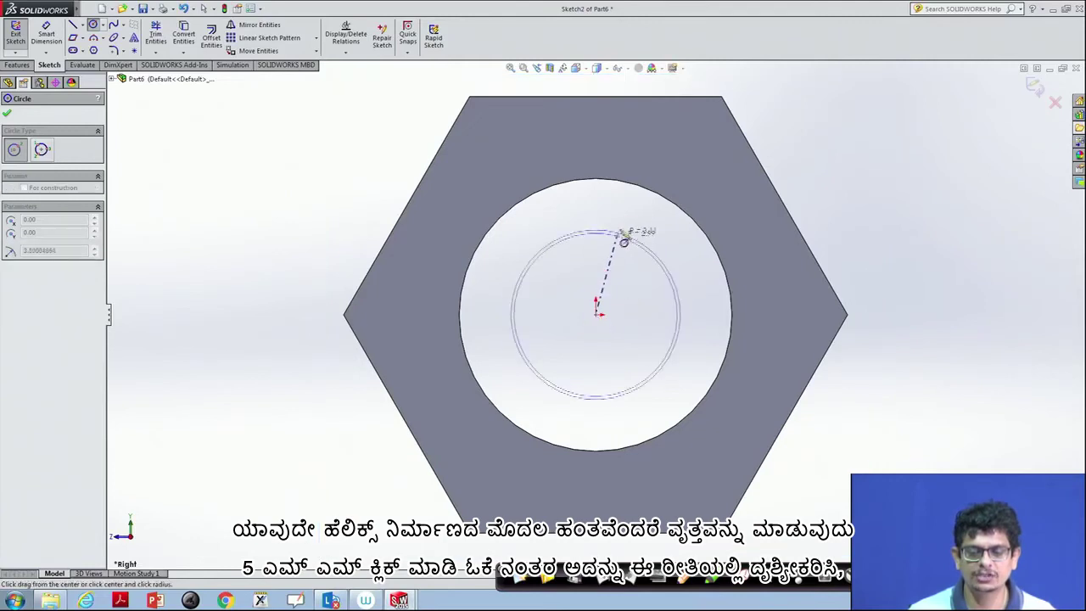
click(646, 201)
text(5)
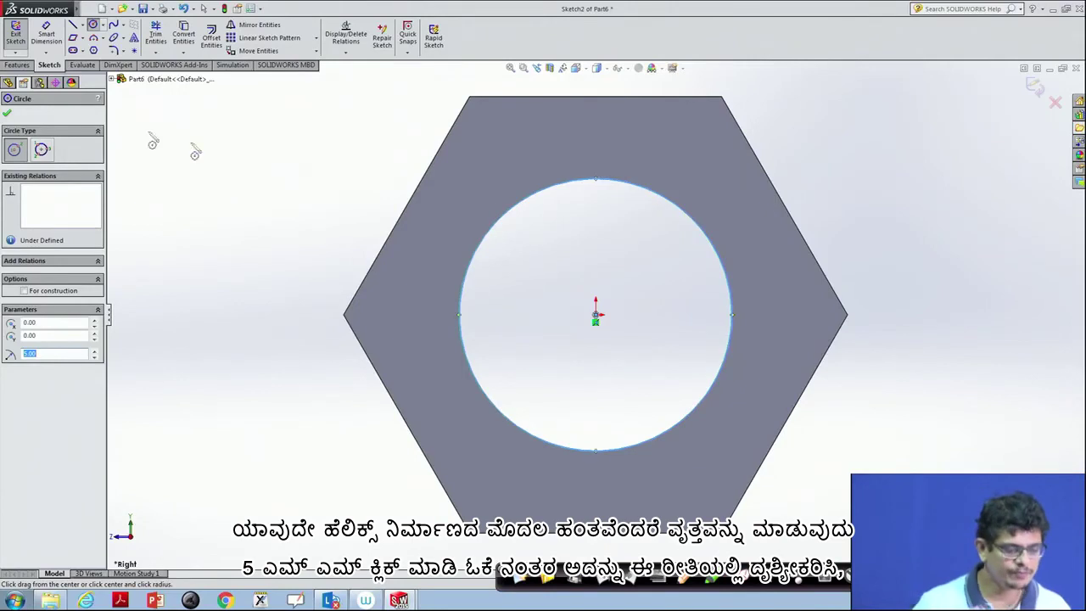
click(8, 113)
click(32, 117)
mouse_move(237, 244)
middle_down()
mouse_move(623, 284)
mouse_move(582, 288)
middle_up()
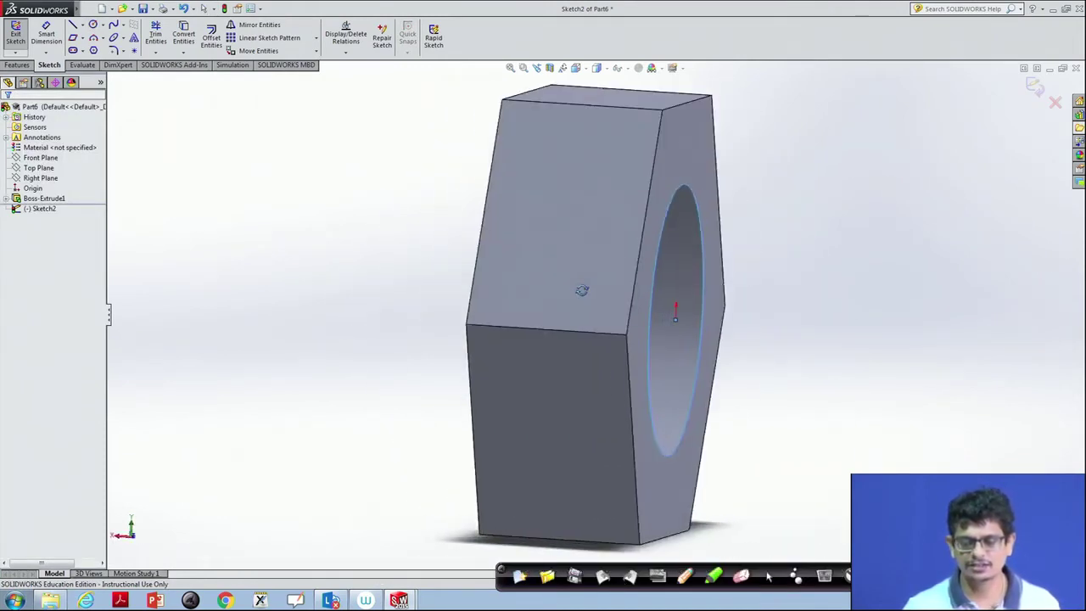
Create a helix from the hole circle: height 6.5 mm, pitch 1.5 mm, start angle 90°
click(653, 278)
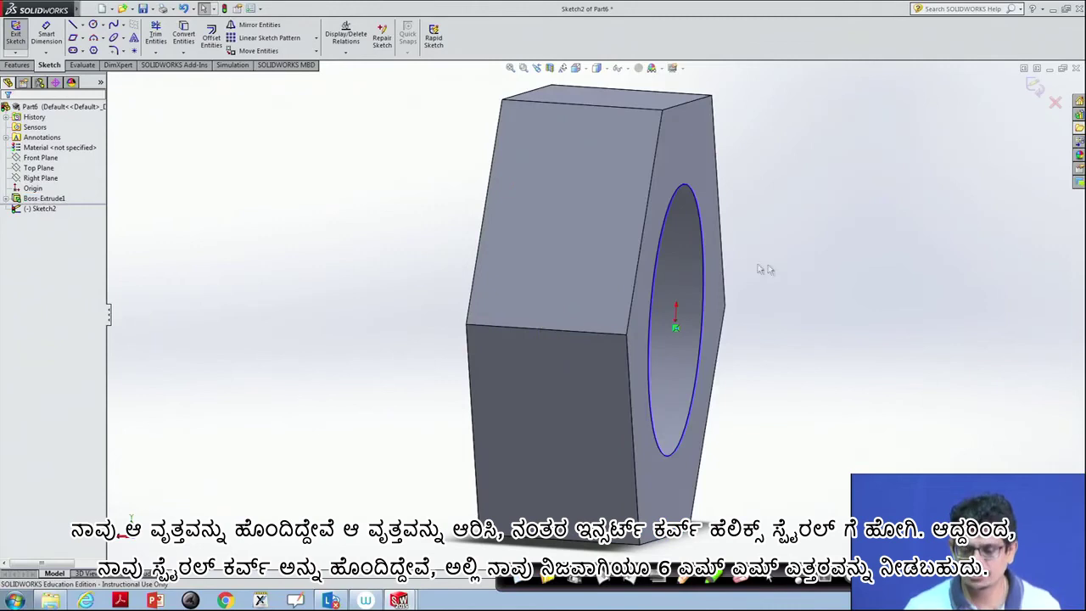
click(703, 264)
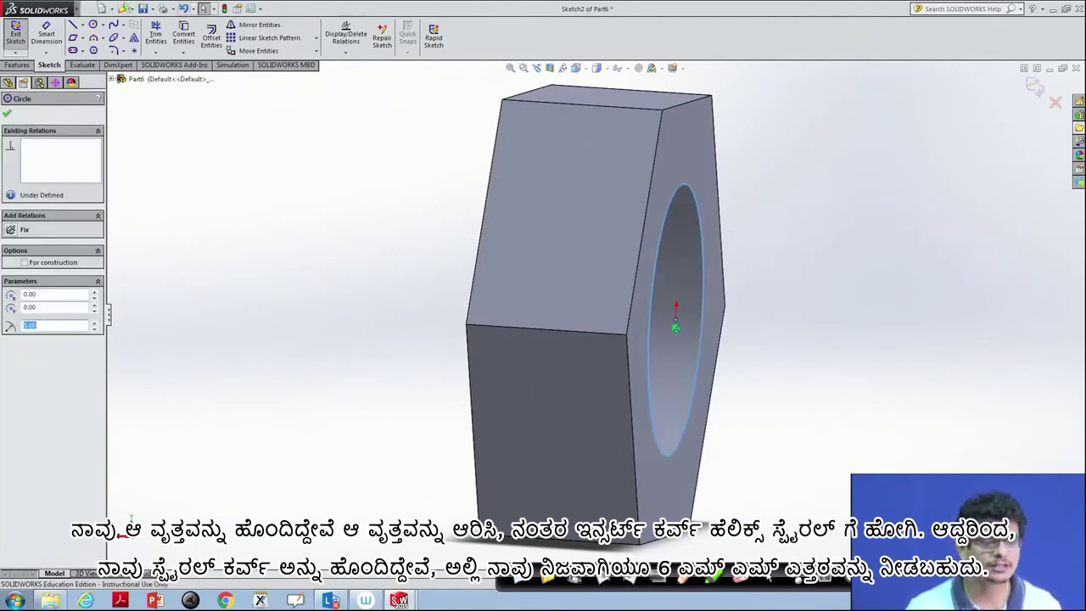
click(133, 8)
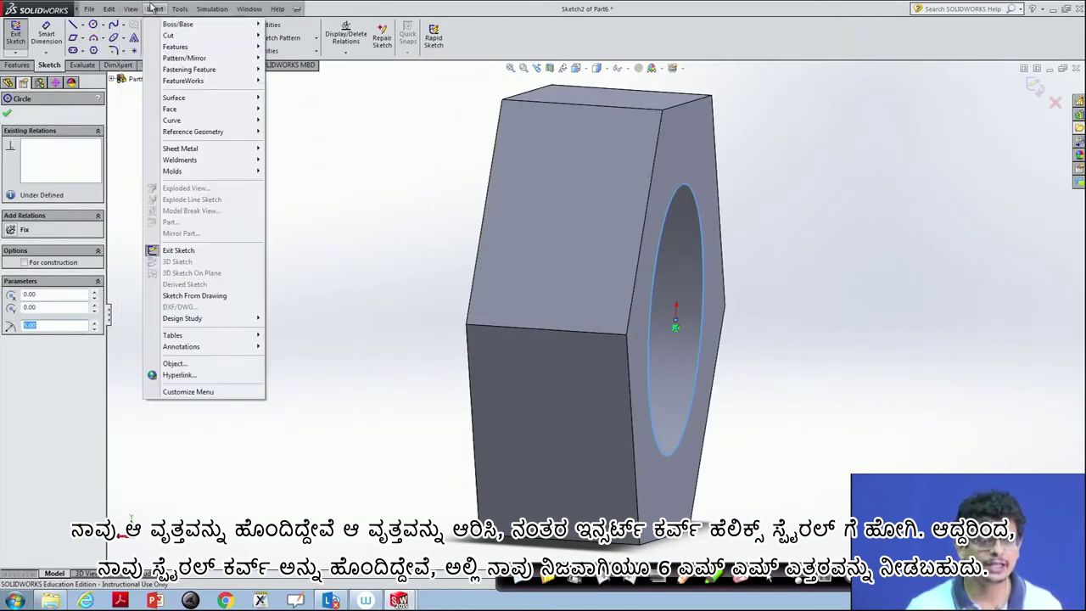
mouse_move(172, 120)
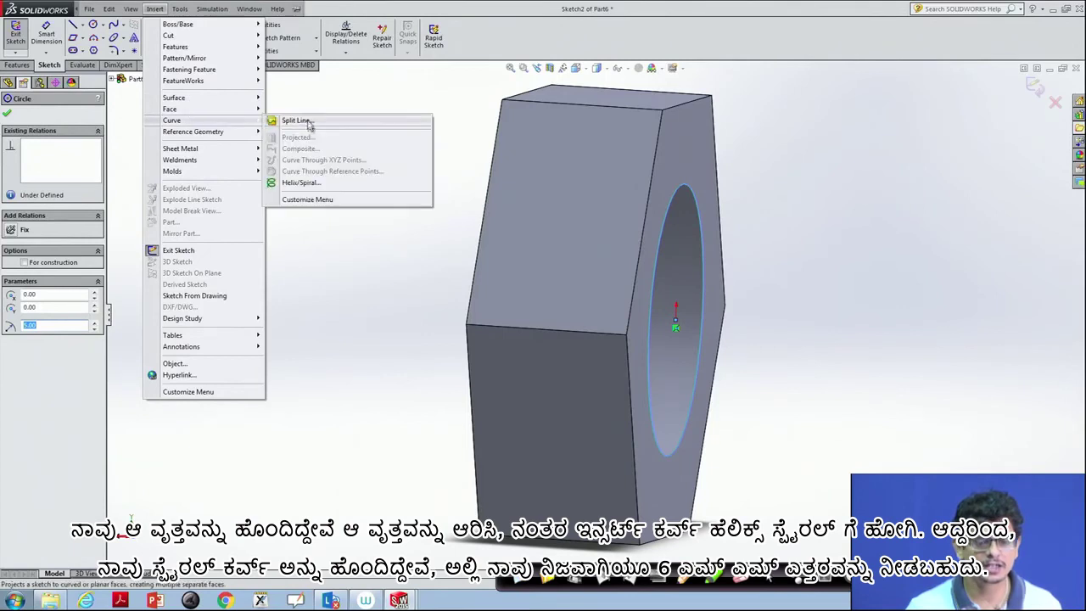
click(302, 182)
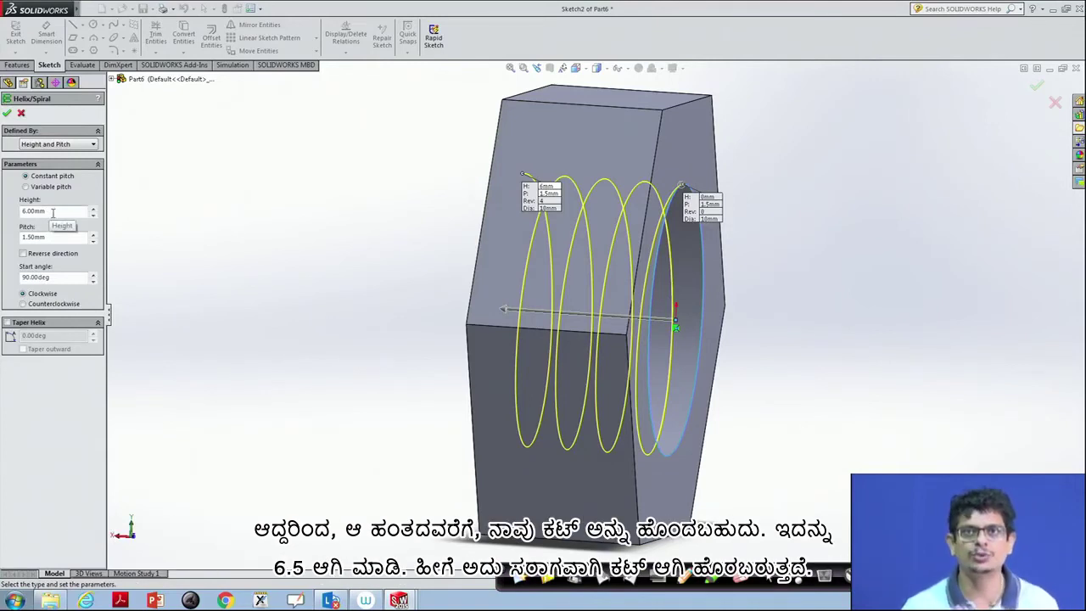
drag(34, 211, 48, 211)
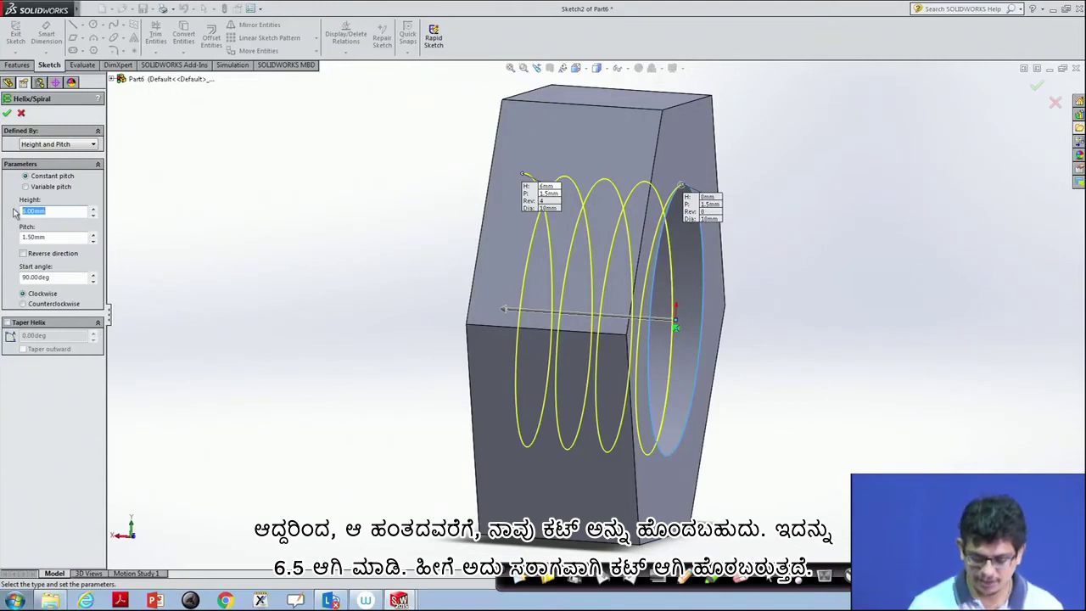
text(6.5)
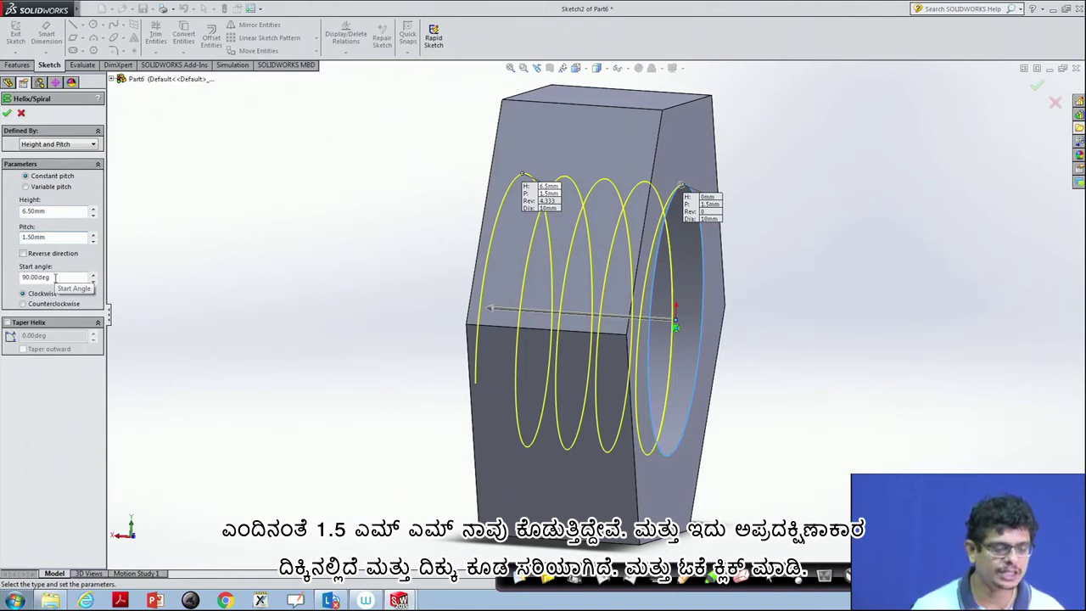
click(7, 114)
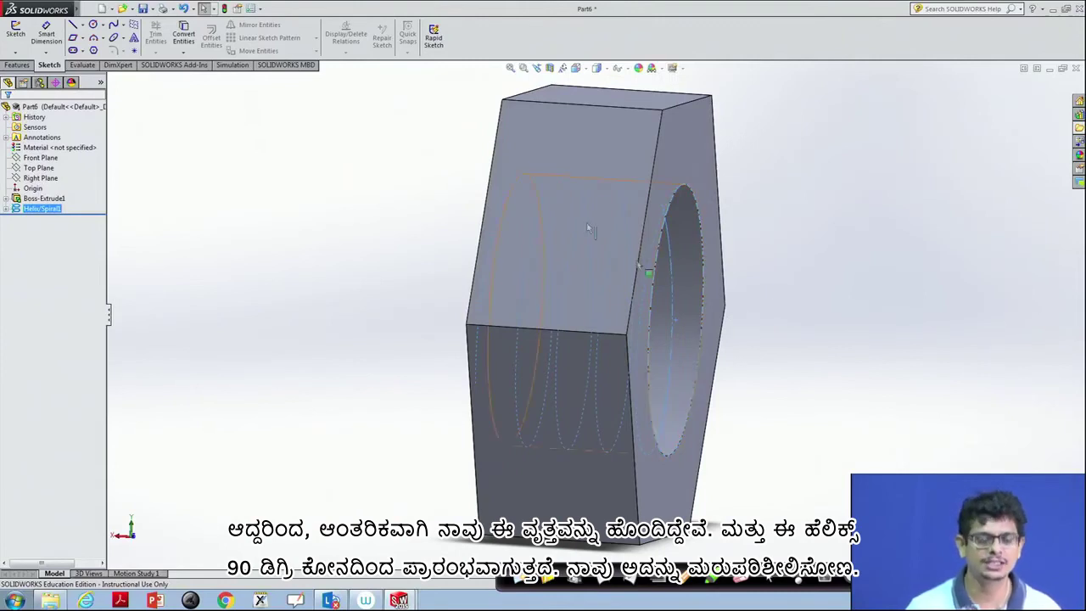
Reopen Helix/Spiral1 for editing and confirm its settings unchanged
click(685, 188)
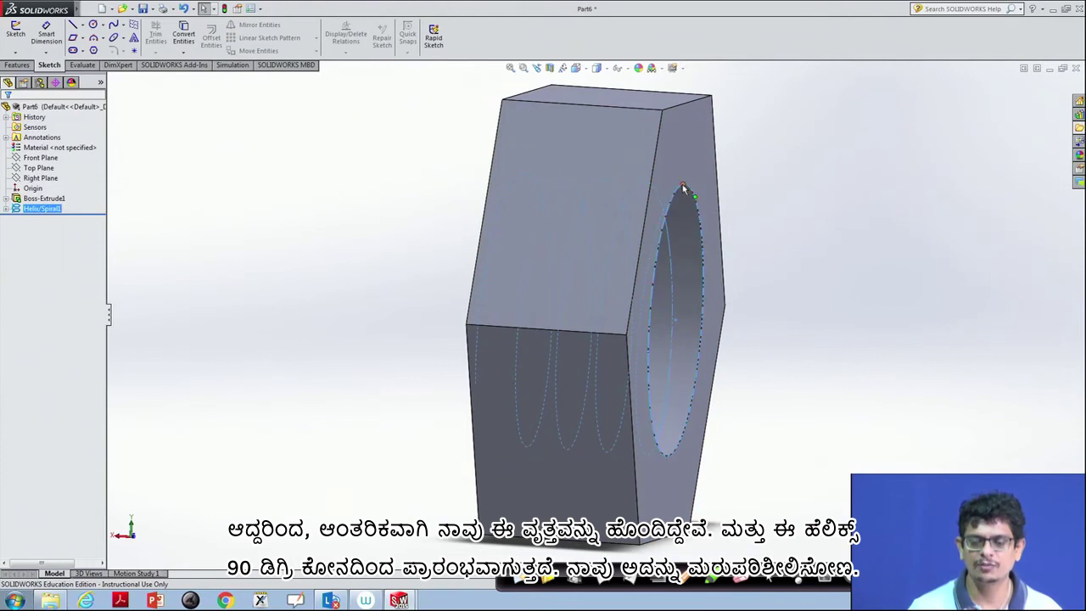
right_click(42, 209)
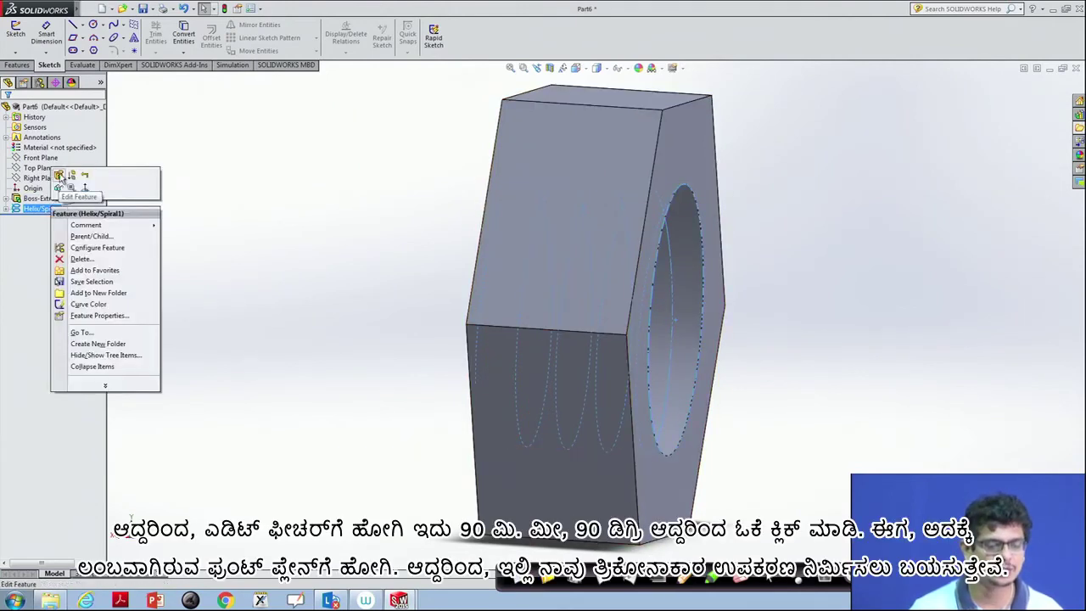
click(59, 175)
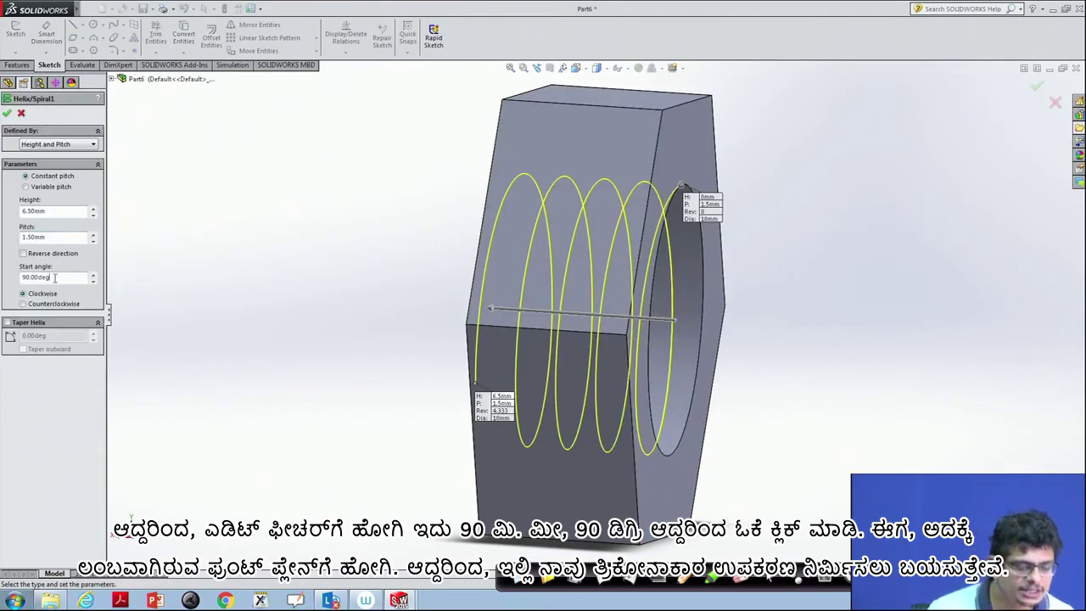
click(7, 113)
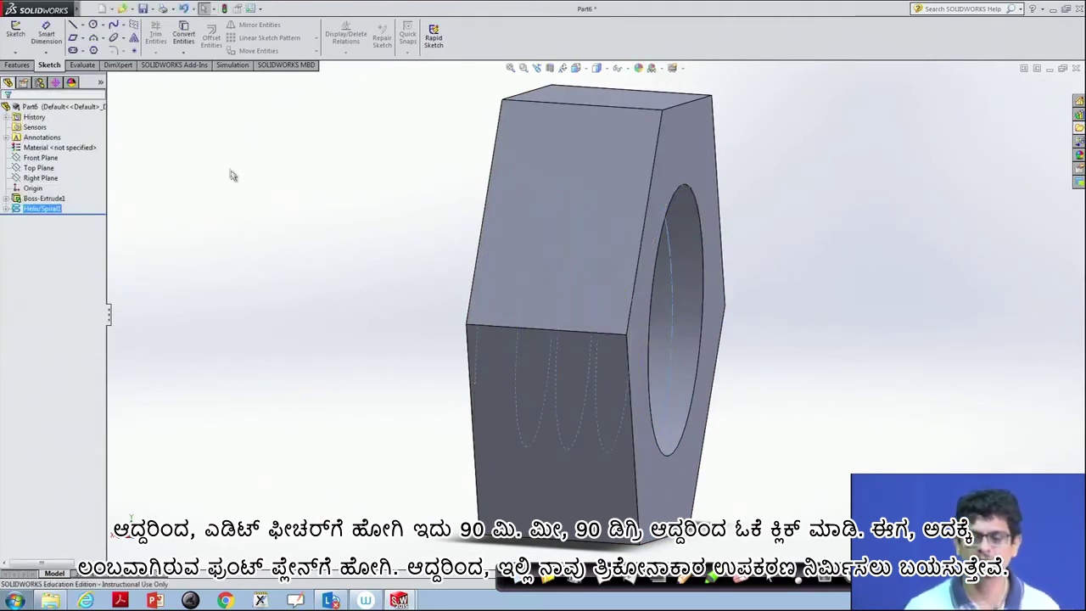
Turn the view normal to the Front Plane and zoom in on the helix's upper end
click(39, 158)
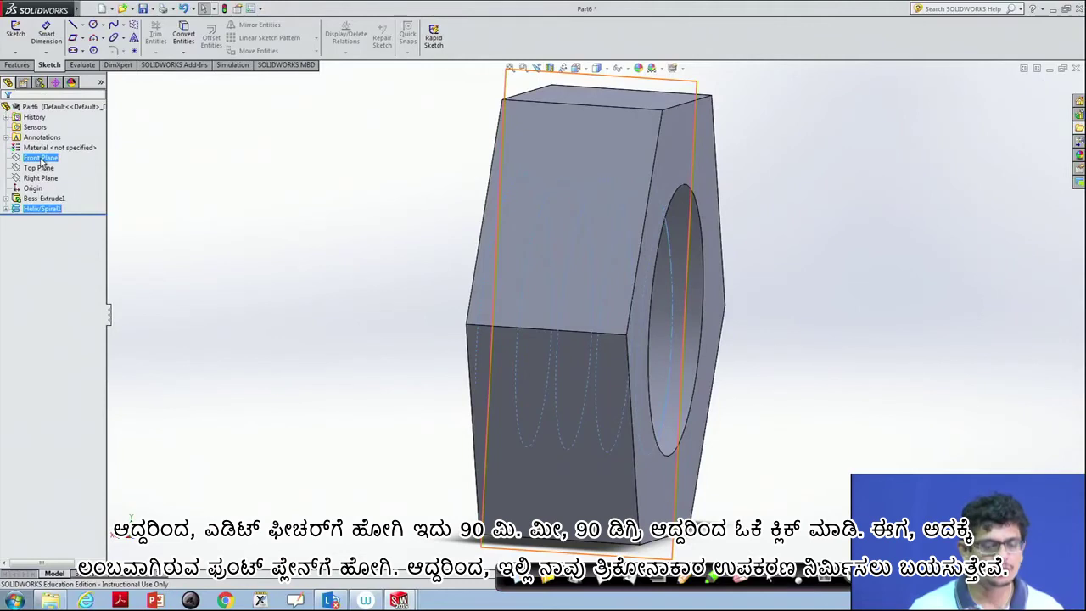
right_click(41, 161)
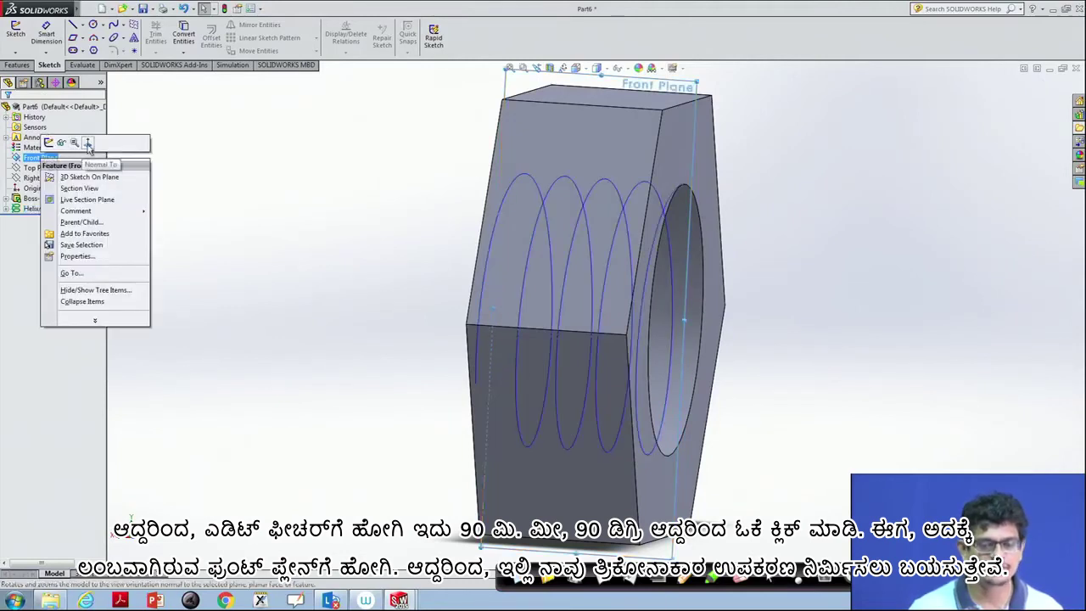
click(88, 144)
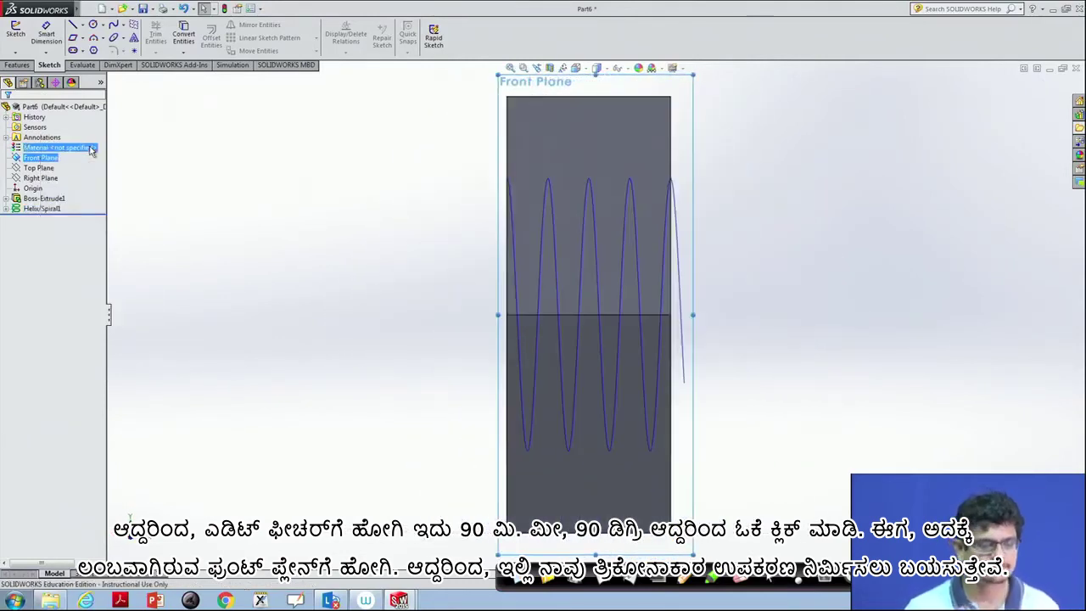
right_click(51, 160)
click(97, 146)
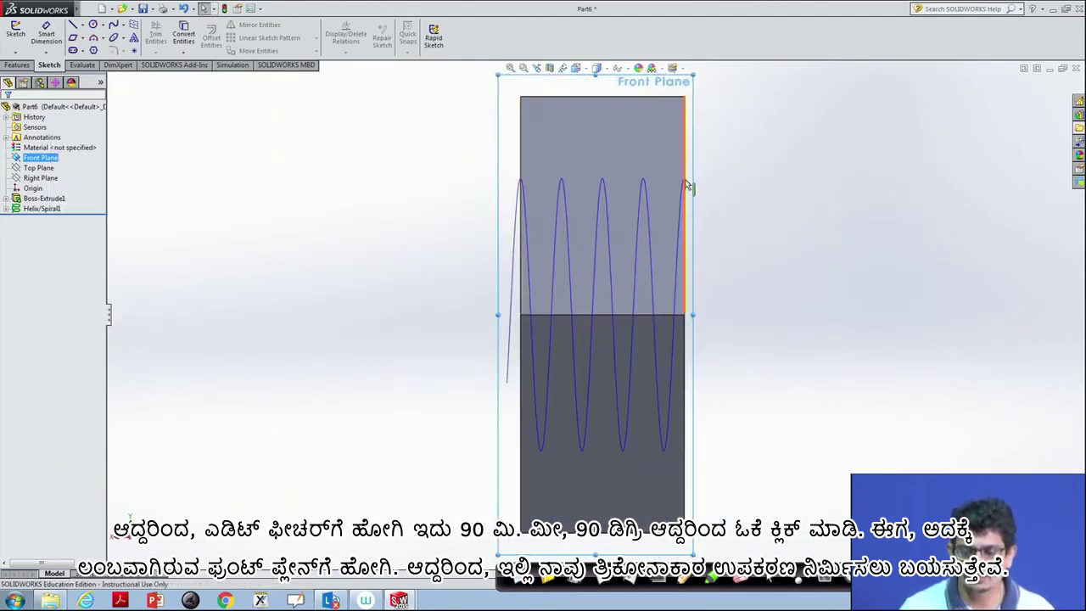
drag(658, 161, 747, 233)
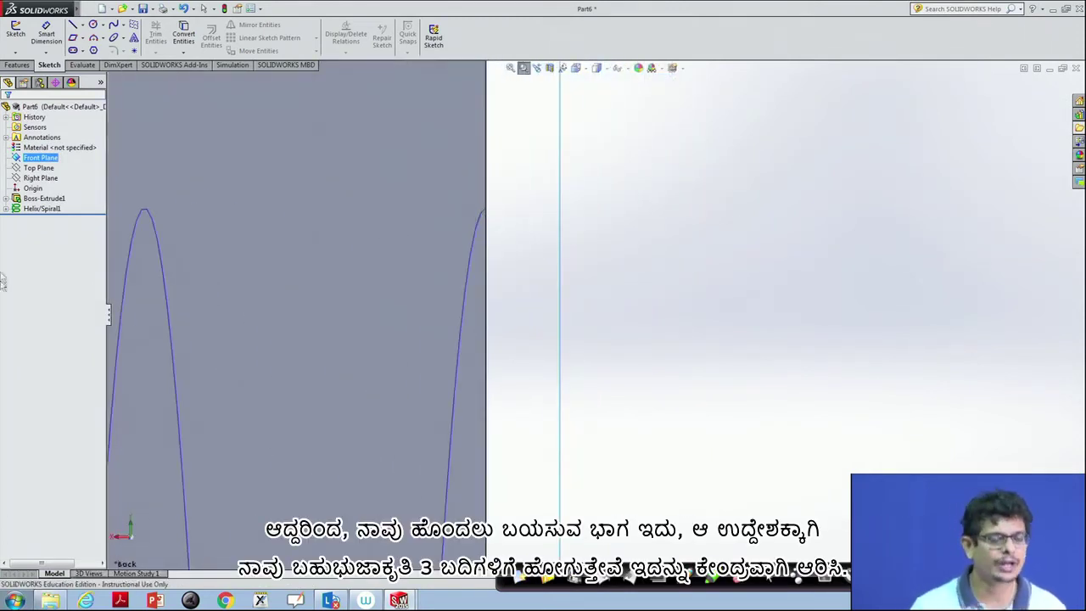
Draw a 3-sided polygon centred on the nut's edge, sized to reach the helix end
click(94, 51)
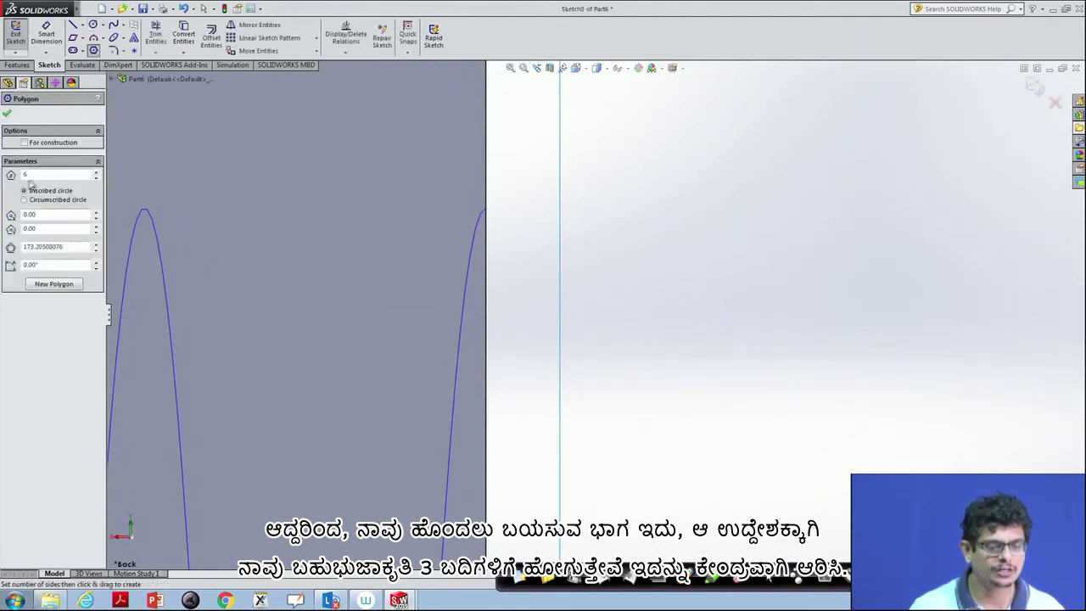
text(3)
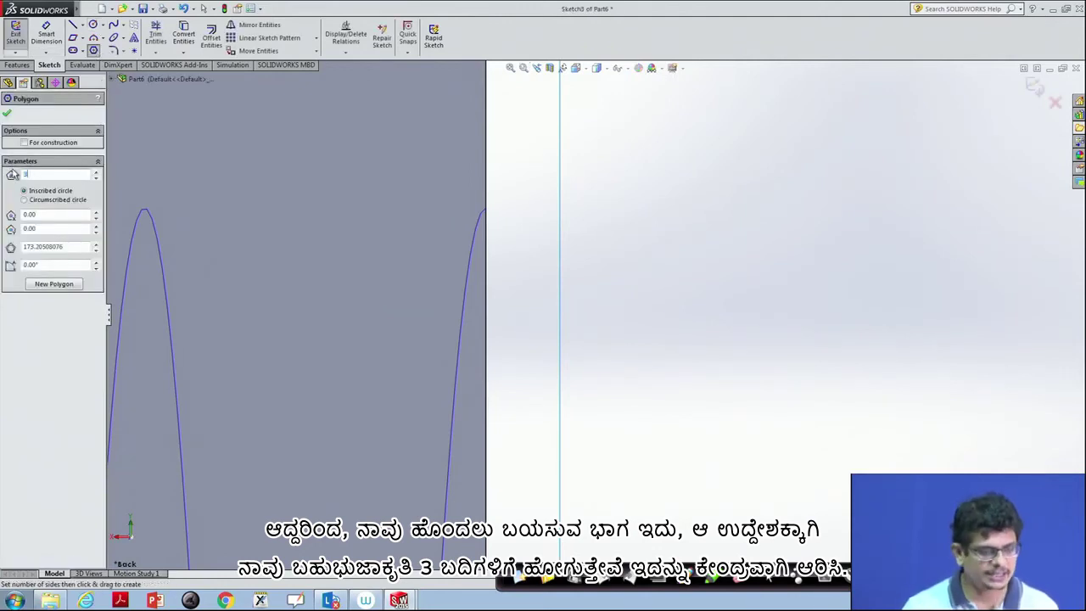
click(487, 209)
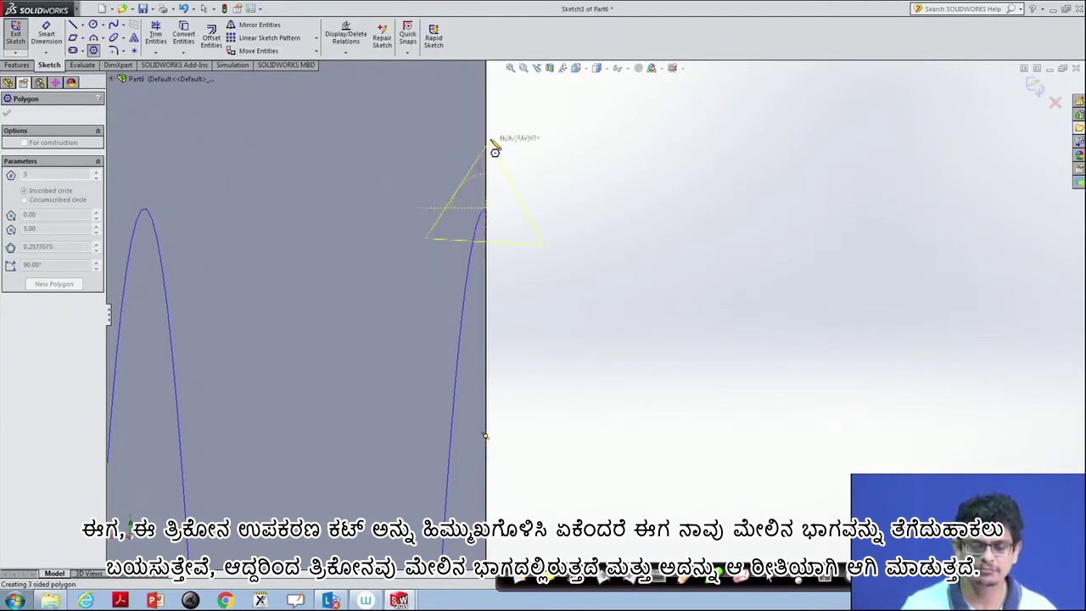
click(487, 134)
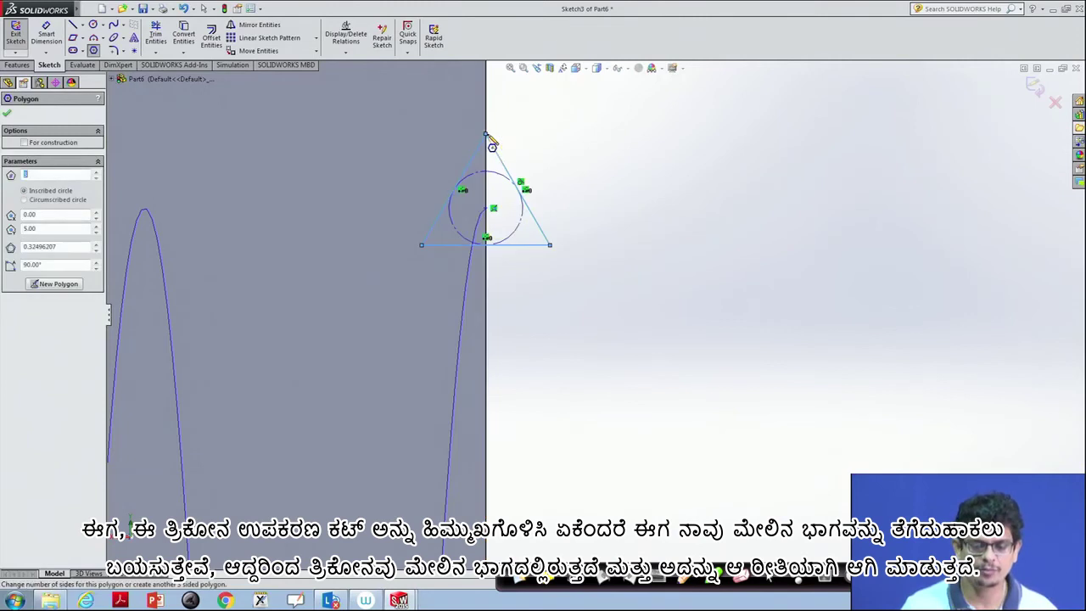
key(Escape)
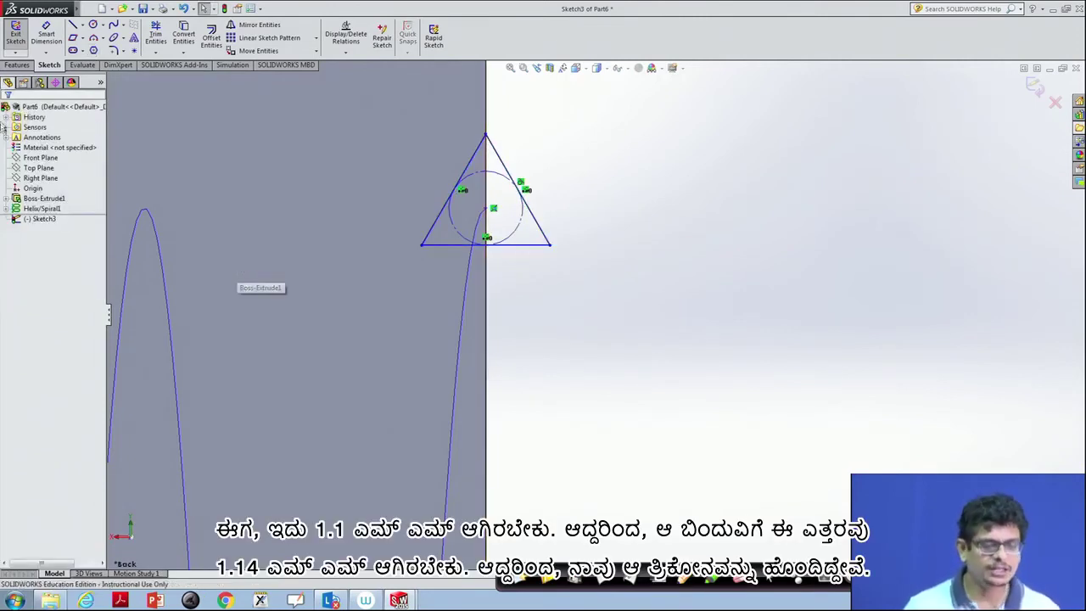
Dimension the triangle's height to 1.14 mm
click(41, 36)
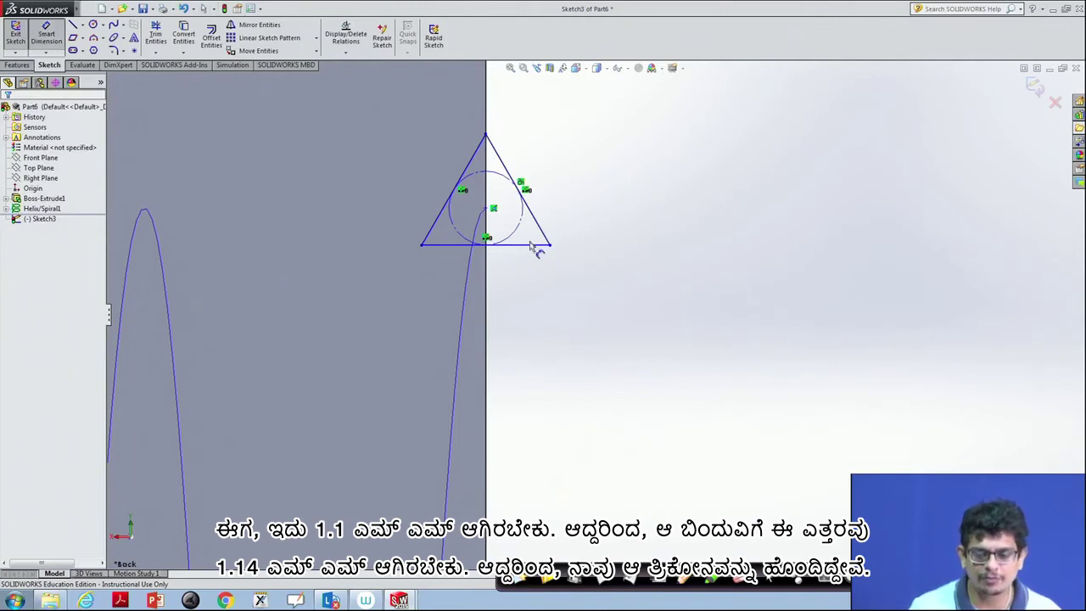
click(534, 245)
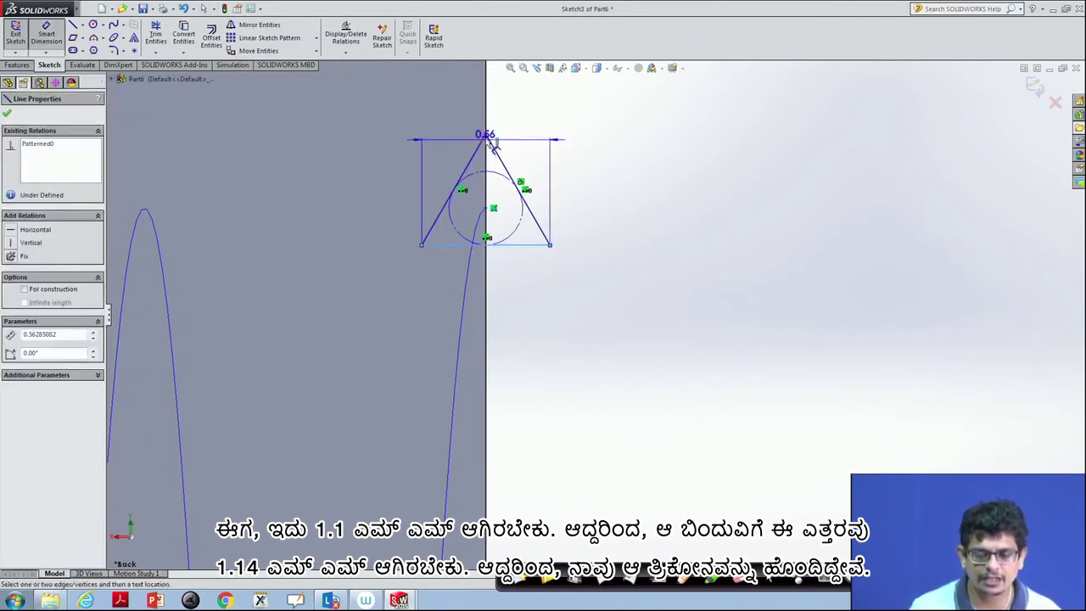
click(570, 144)
text(1.14)
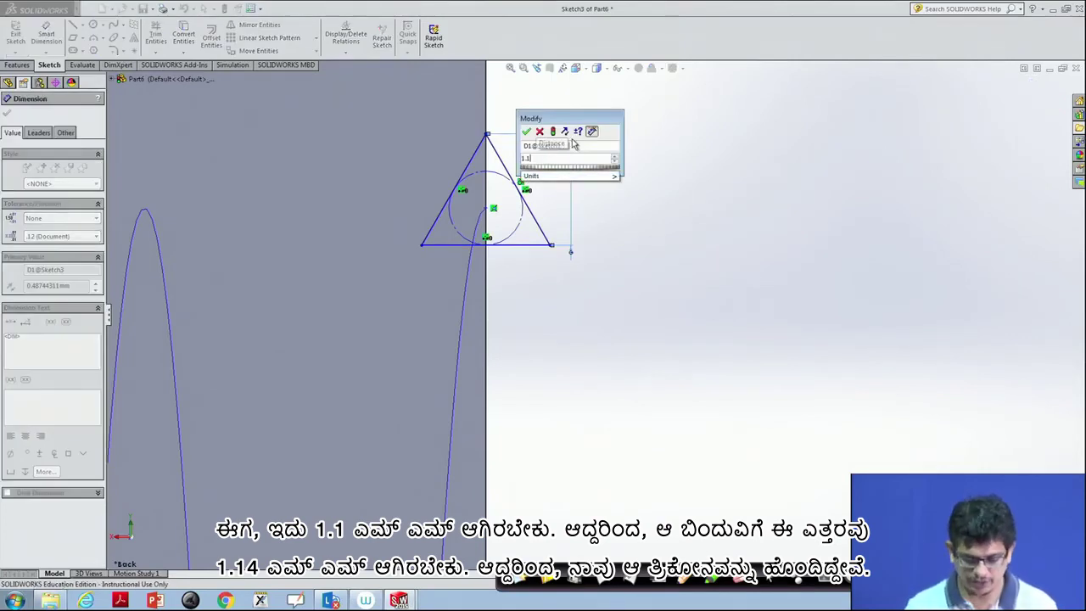
key(Return)
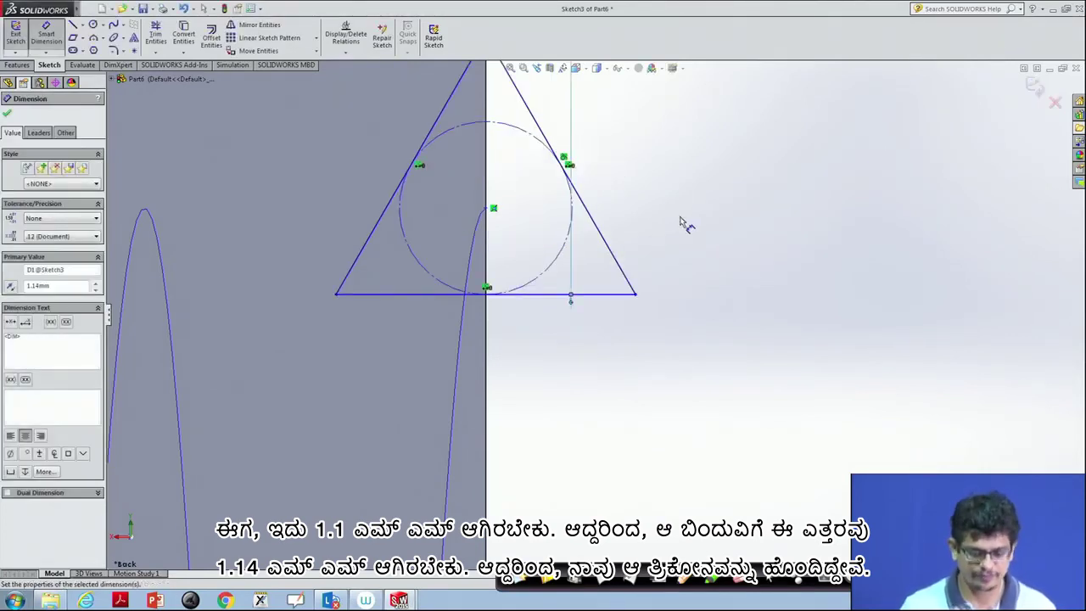
key(Escape)
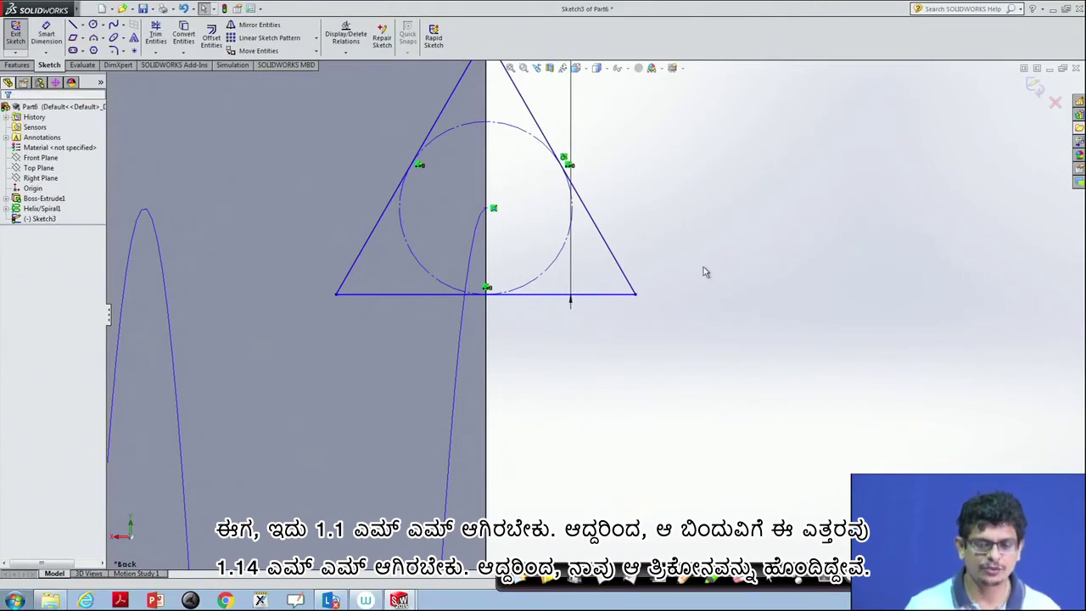
key(z)
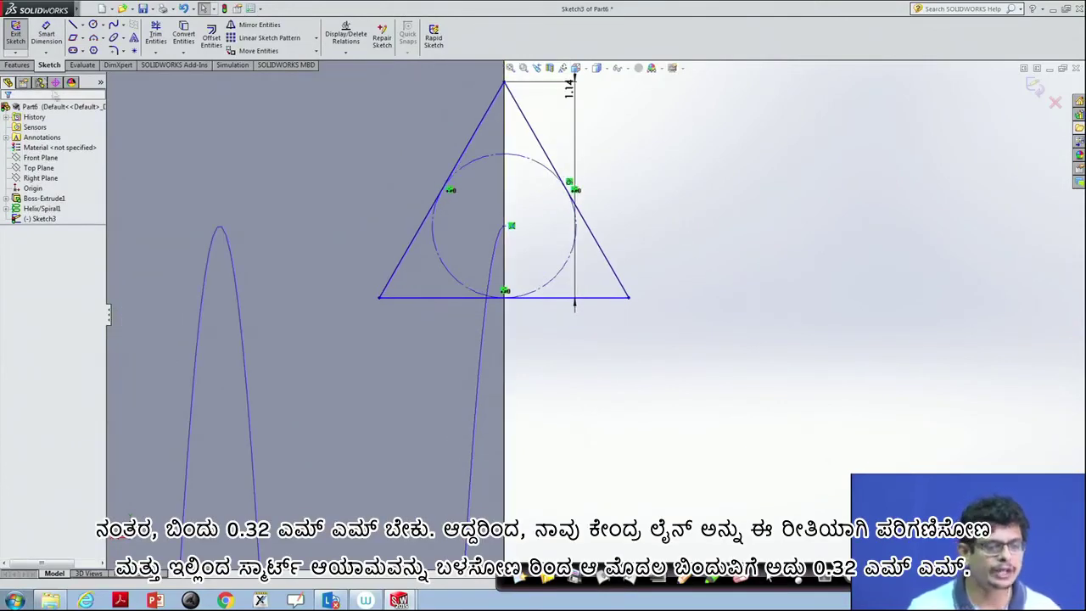
Draw a horizontal centreline across the triangle and dimension it 0.32 mm below the apex
click(82, 25)
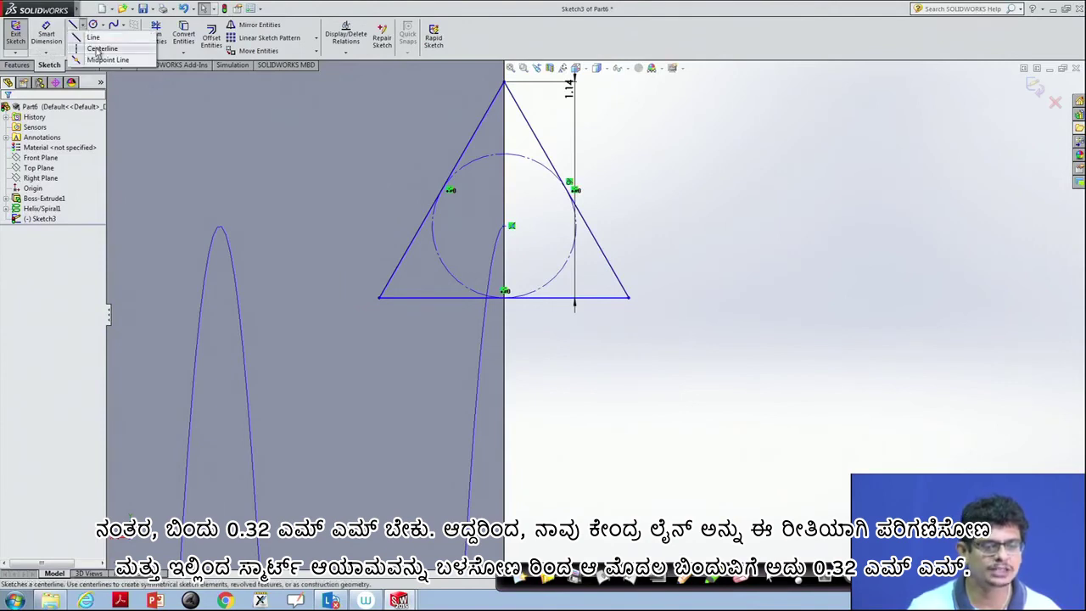
click(98, 49)
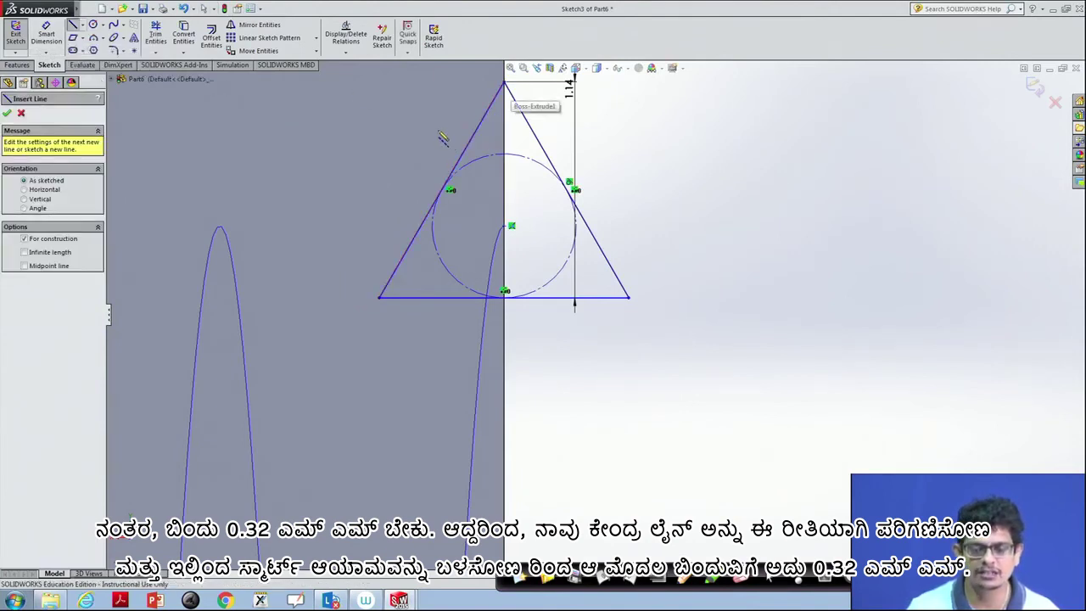
click(439, 131)
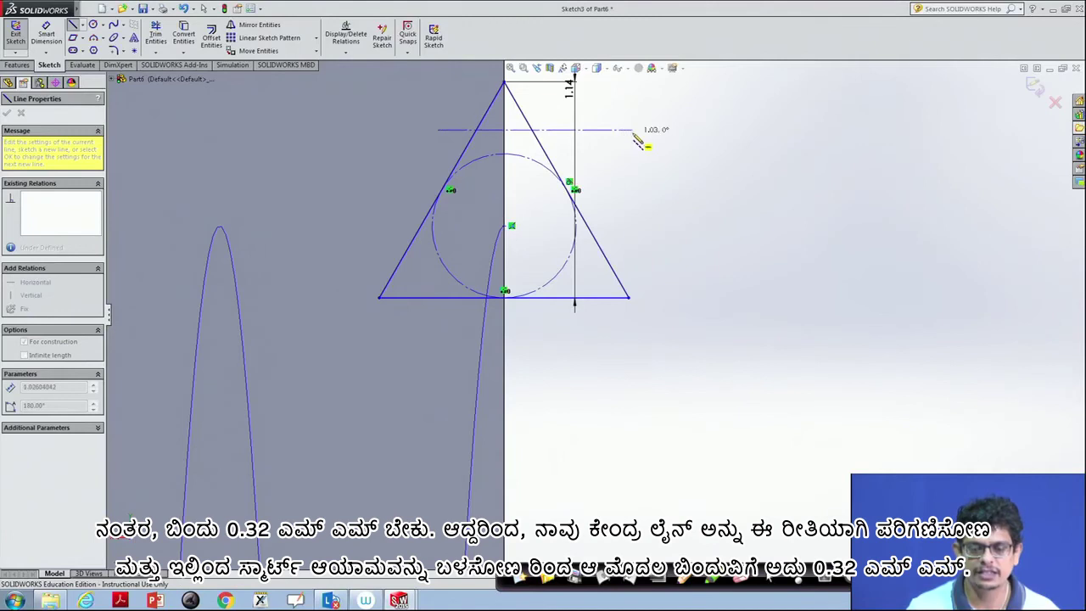
click(632, 130)
key(Escape)
click(46, 38)
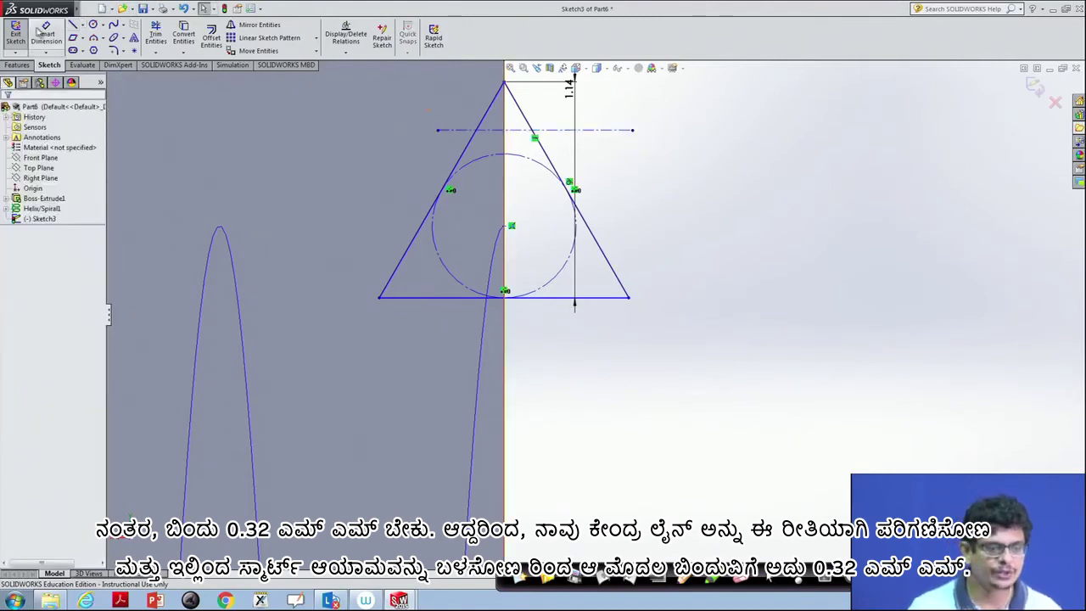
click(573, 131)
click(506, 82)
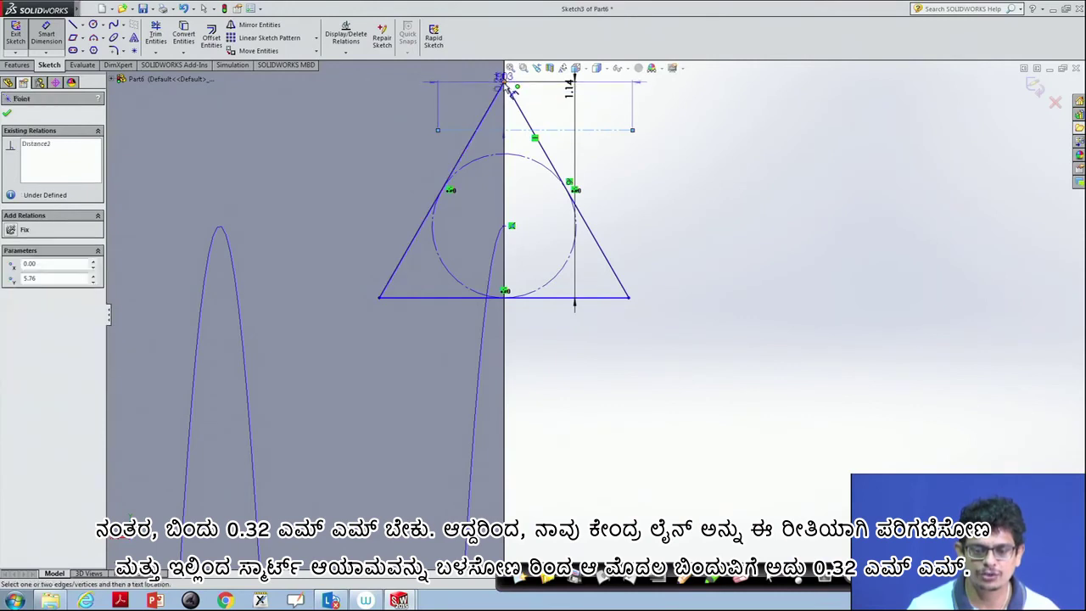
click(611, 106)
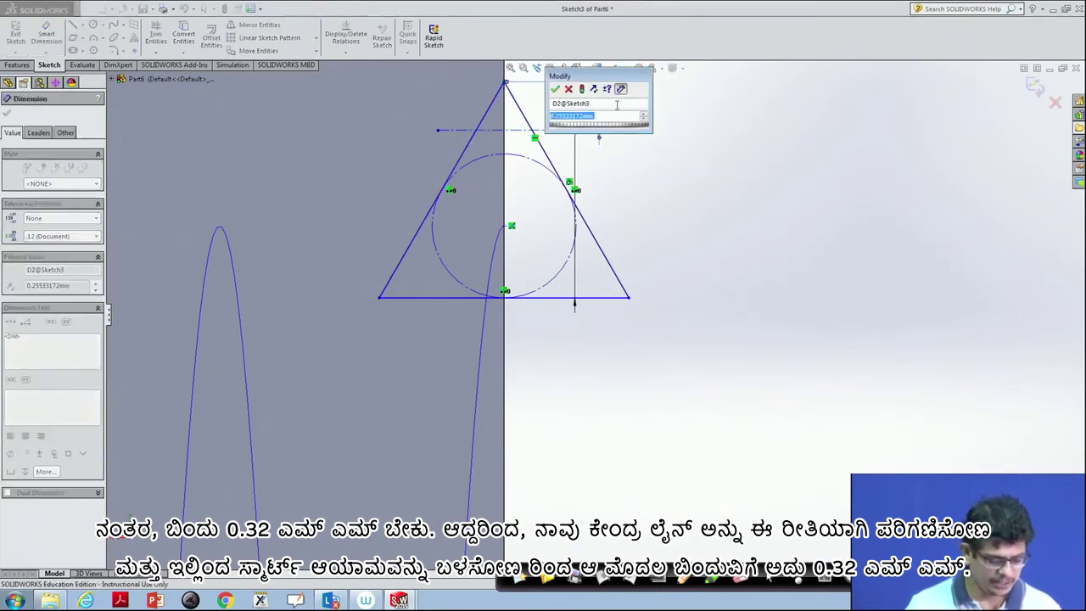
text(0.32)
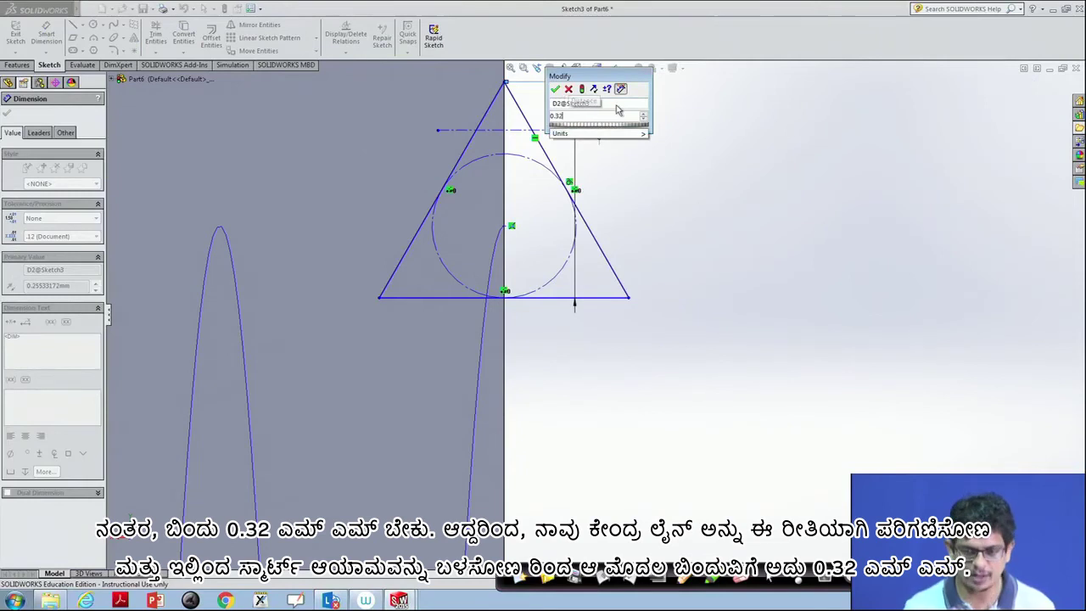
key(Return)
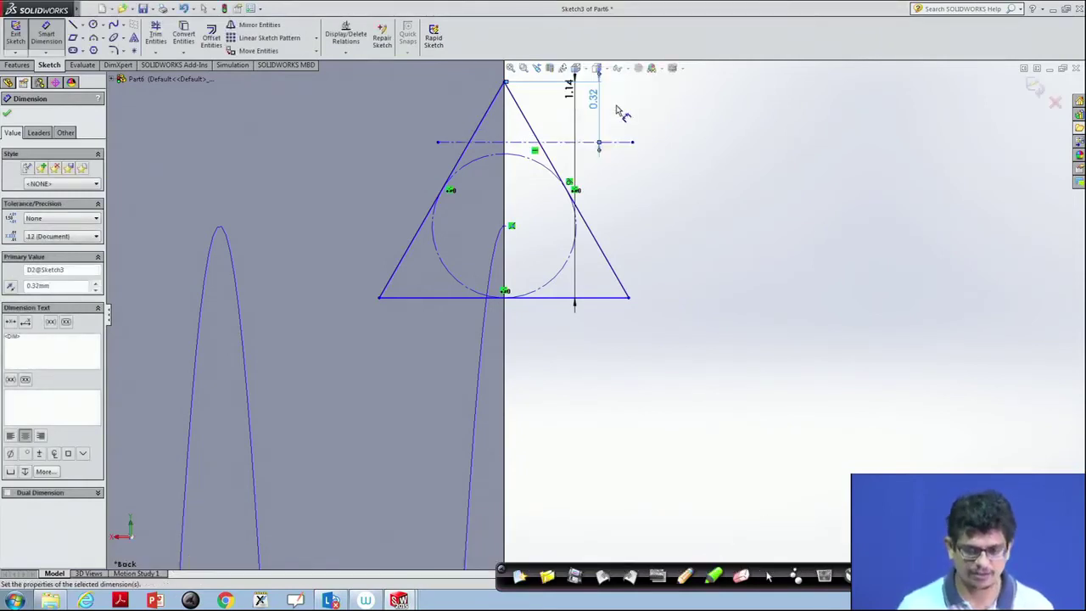
key(Escape)
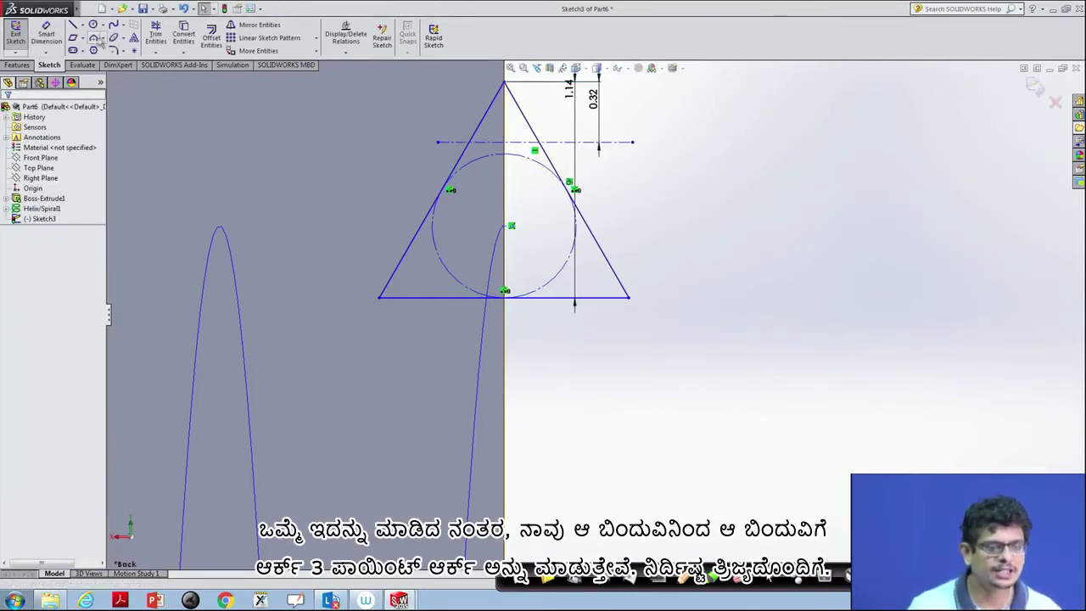
click(102, 39)
Draw a three-point arc across the triangle's top, tangent to the left side
click(121, 74)
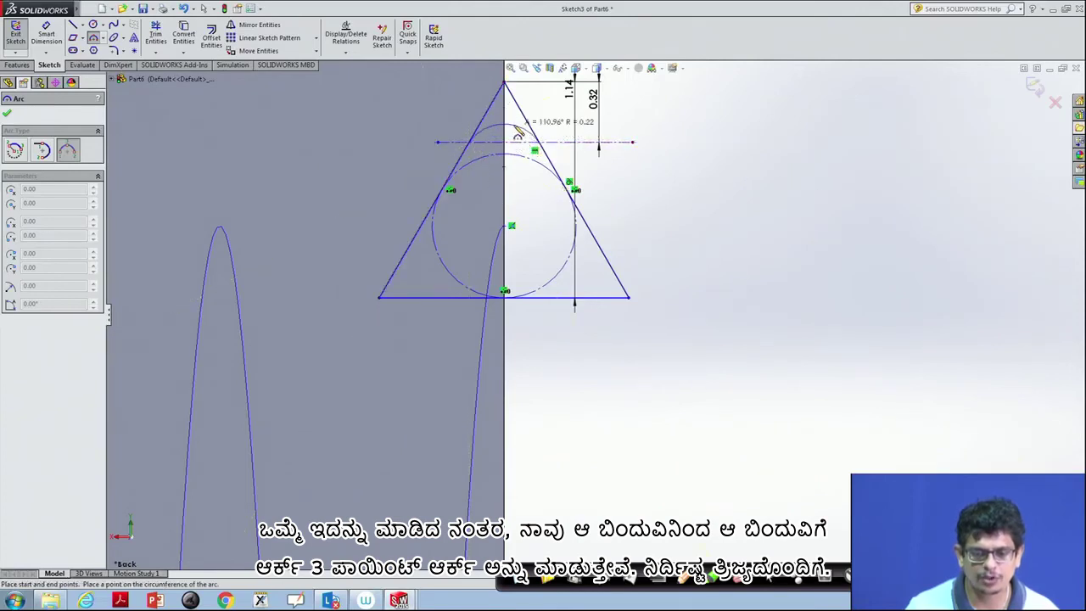
click(510, 125)
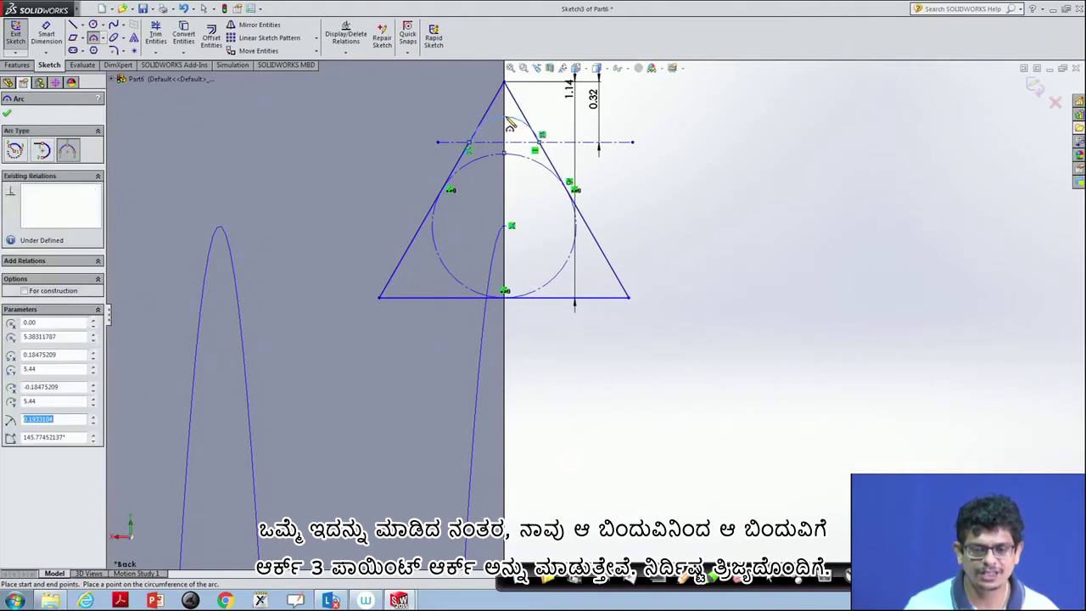
key(Escape)
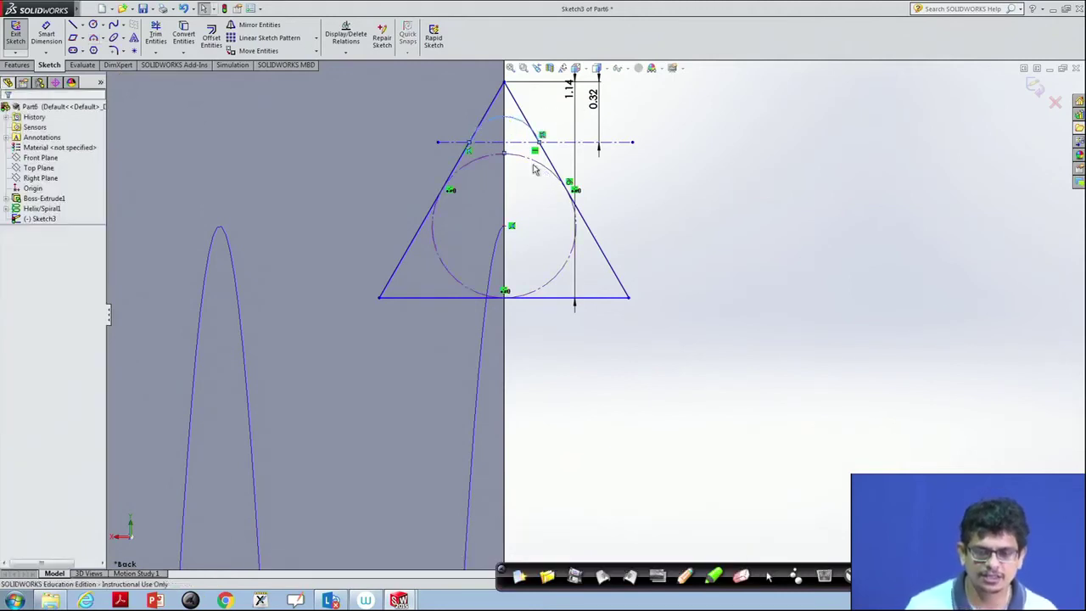
click(501, 125)
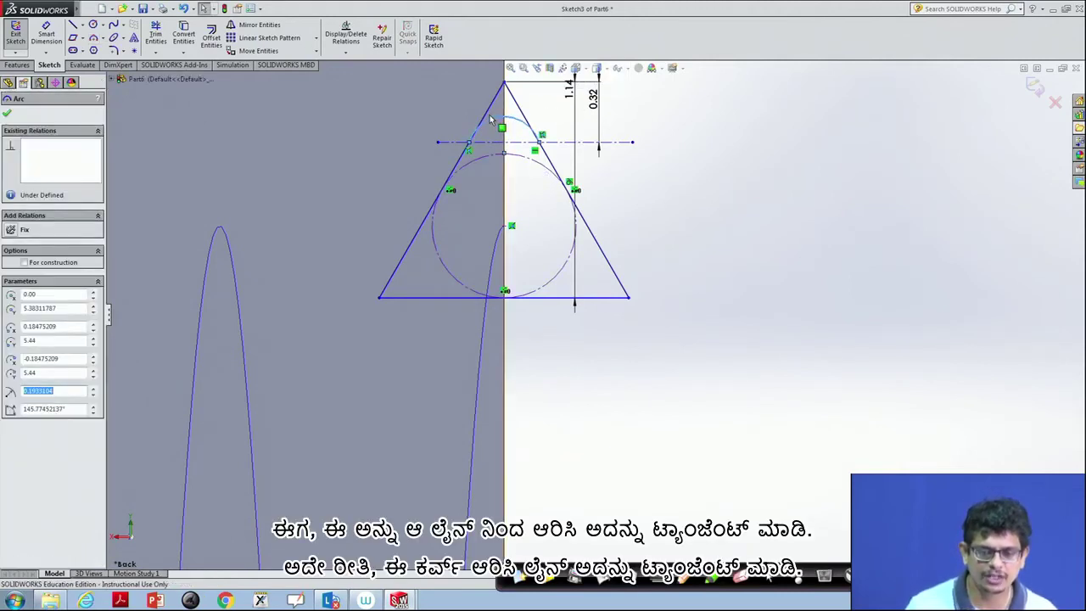
ctrl+click(487, 118)
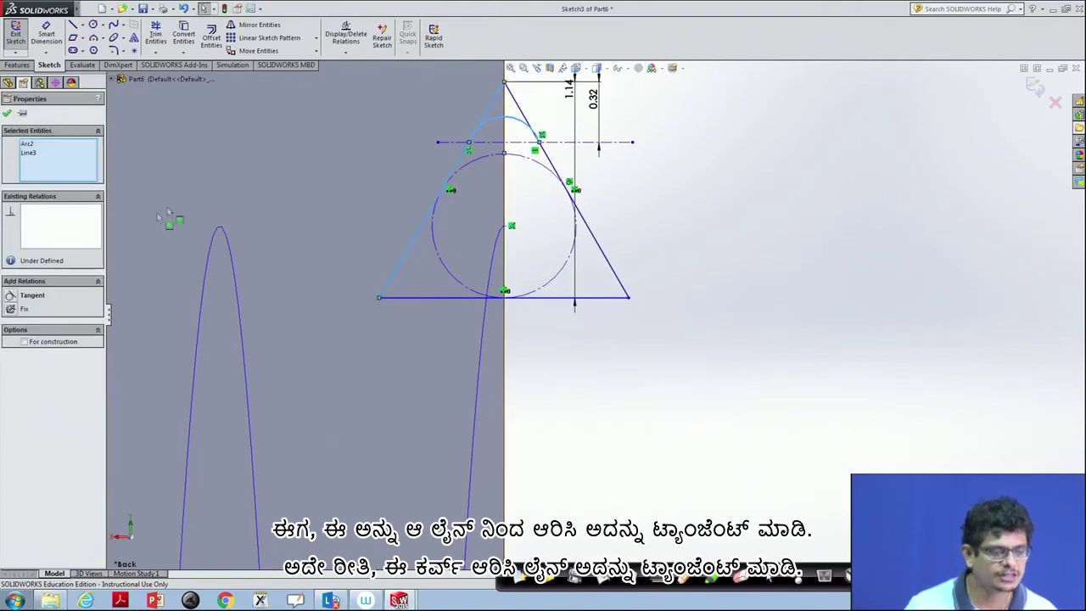
click(32, 297)
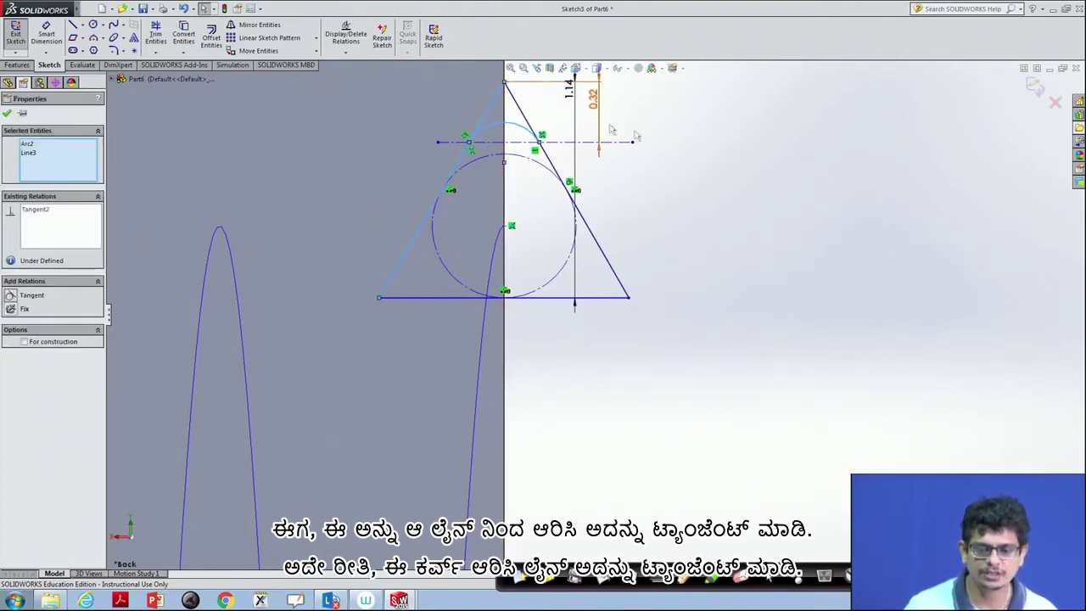
Make the arc tangent to the right side and delete the construction circle
click(718, 185)
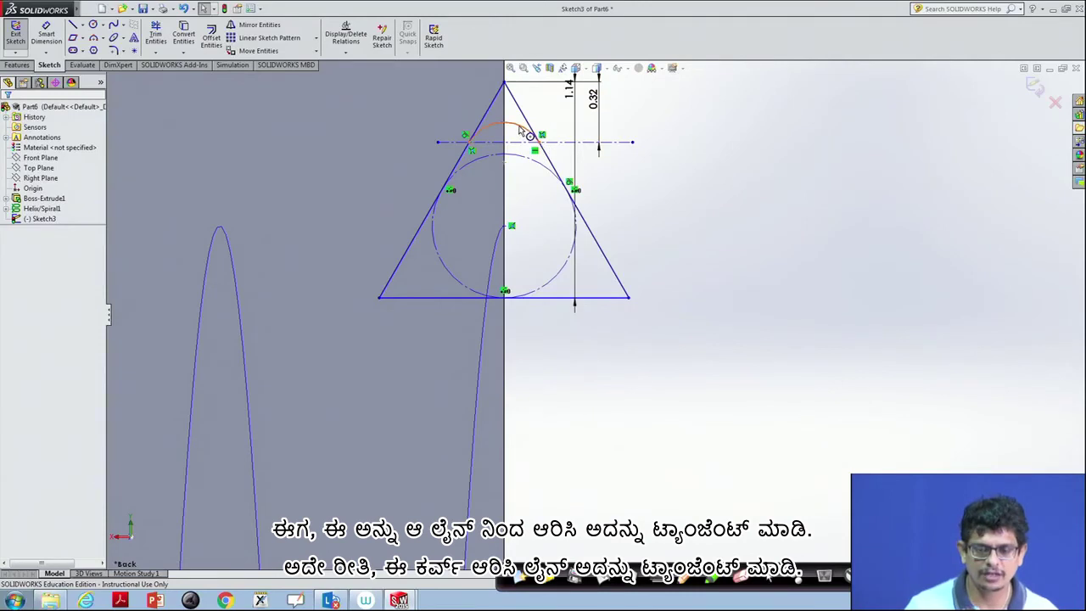
click(519, 129)
ctrl+click(553, 166)
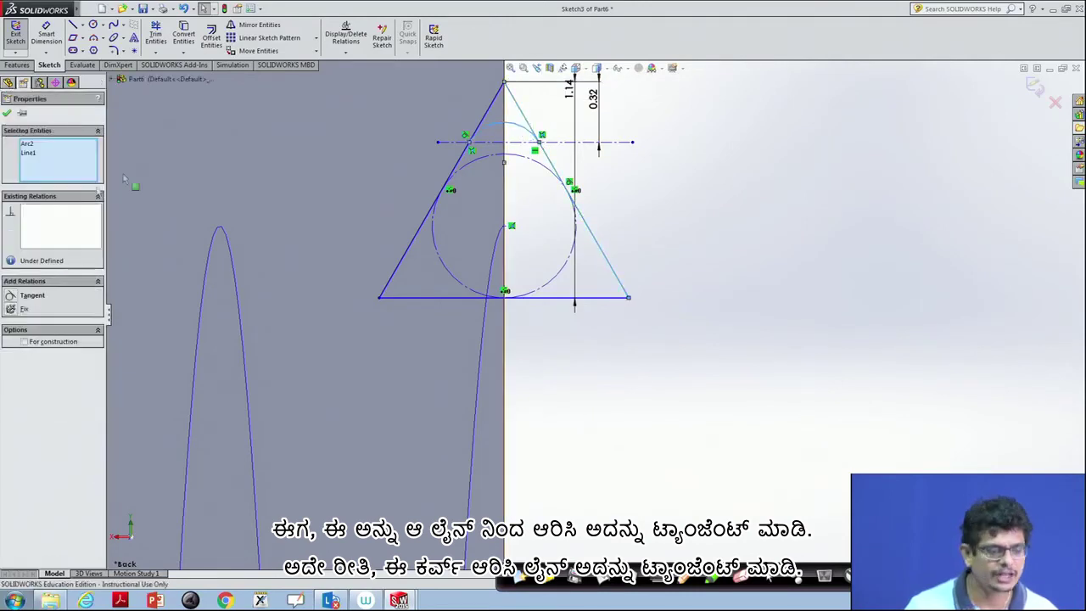
click(10, 297)
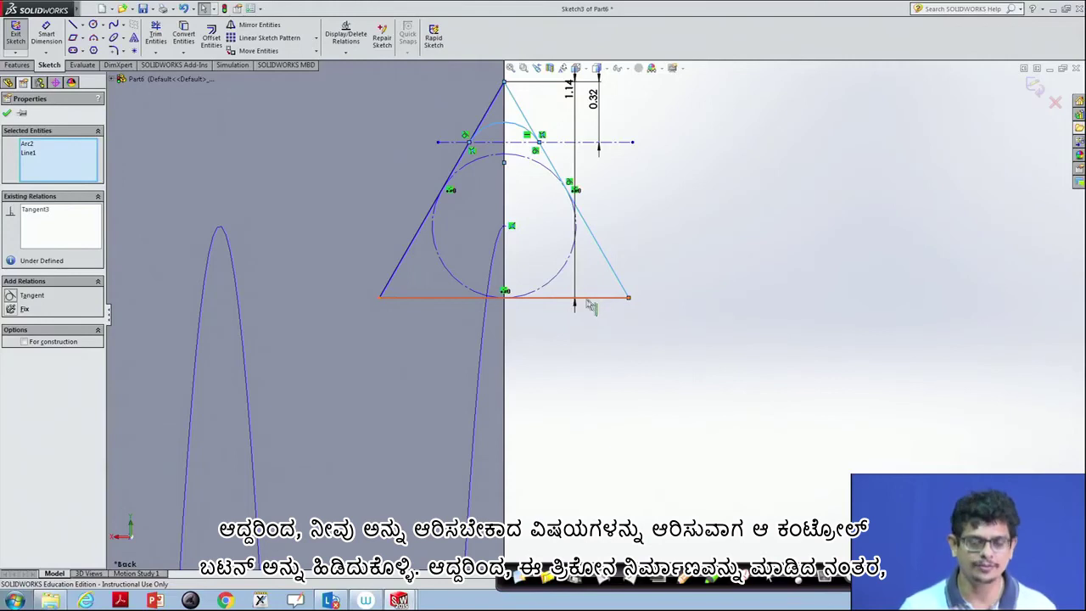
key(Escape)
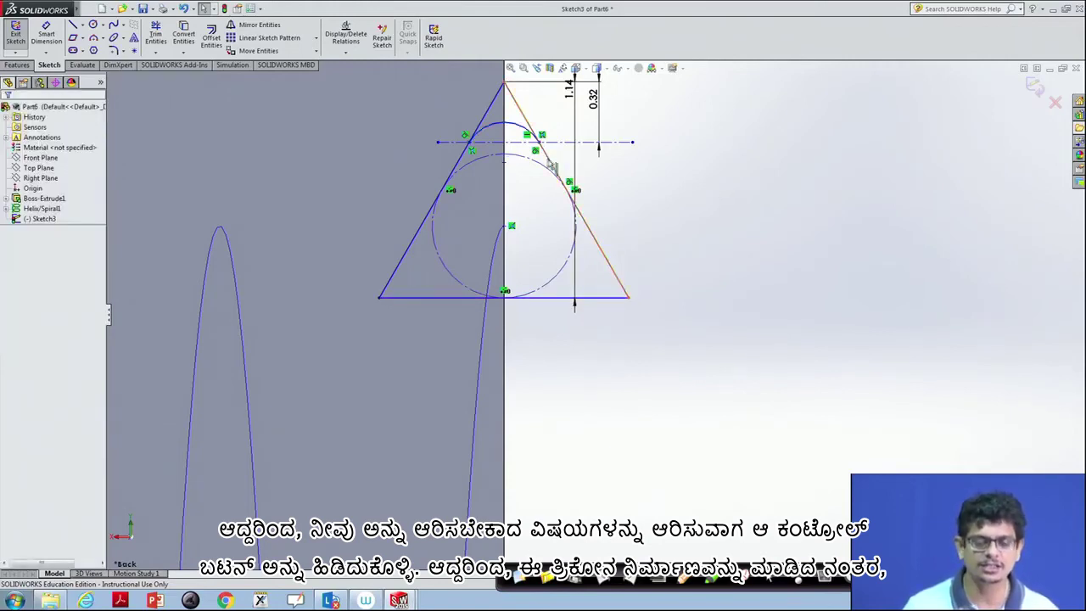
click(548, 173)
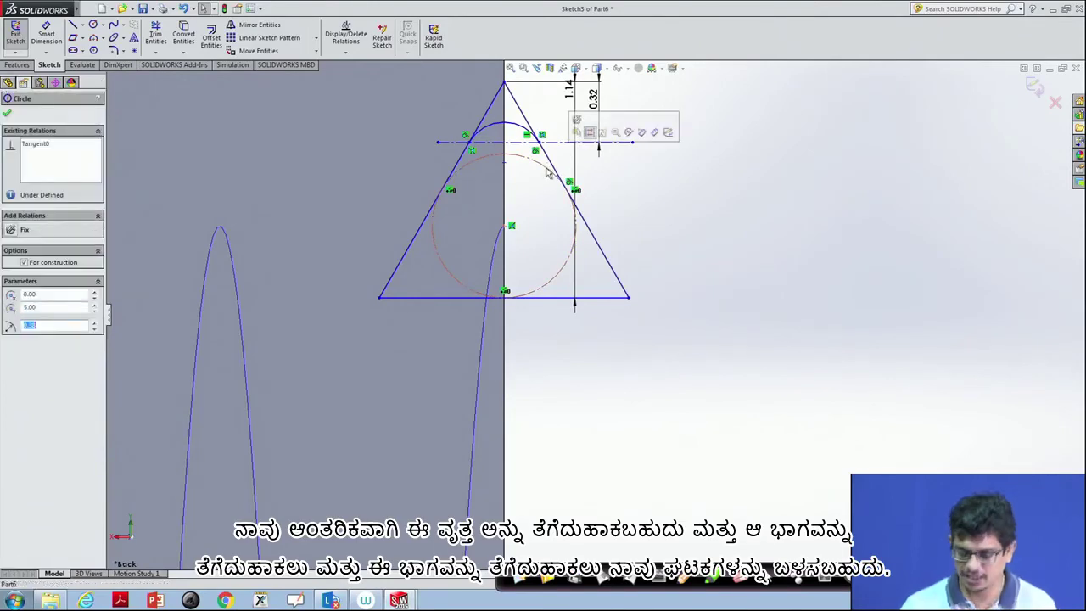
key(Delete)
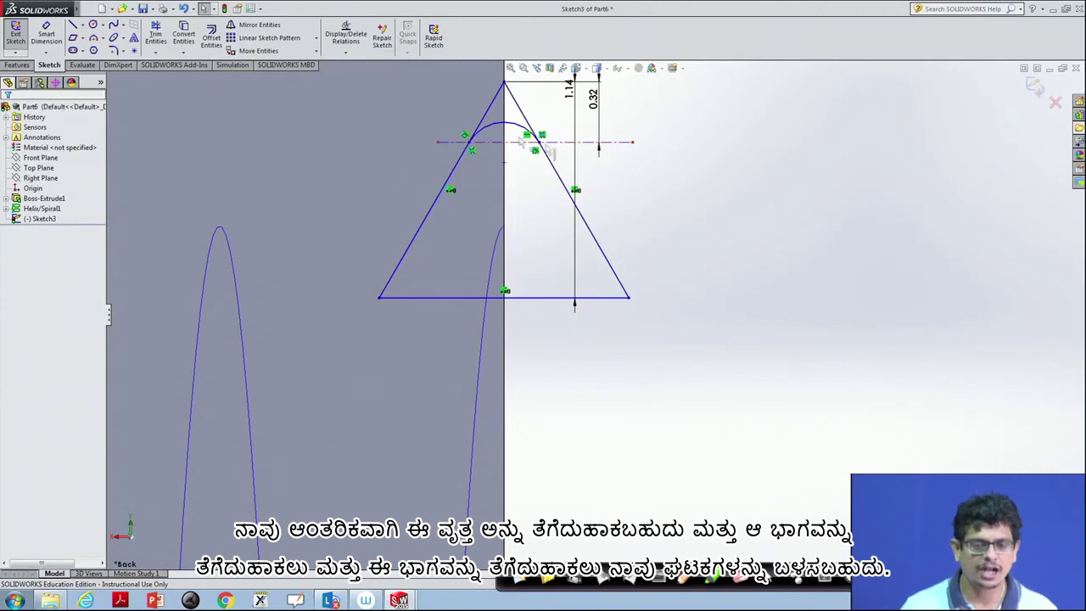
Power-trim the pointed apex and centreline pieces, leaving a rounded top, and exit the sketch
click(156, 33)
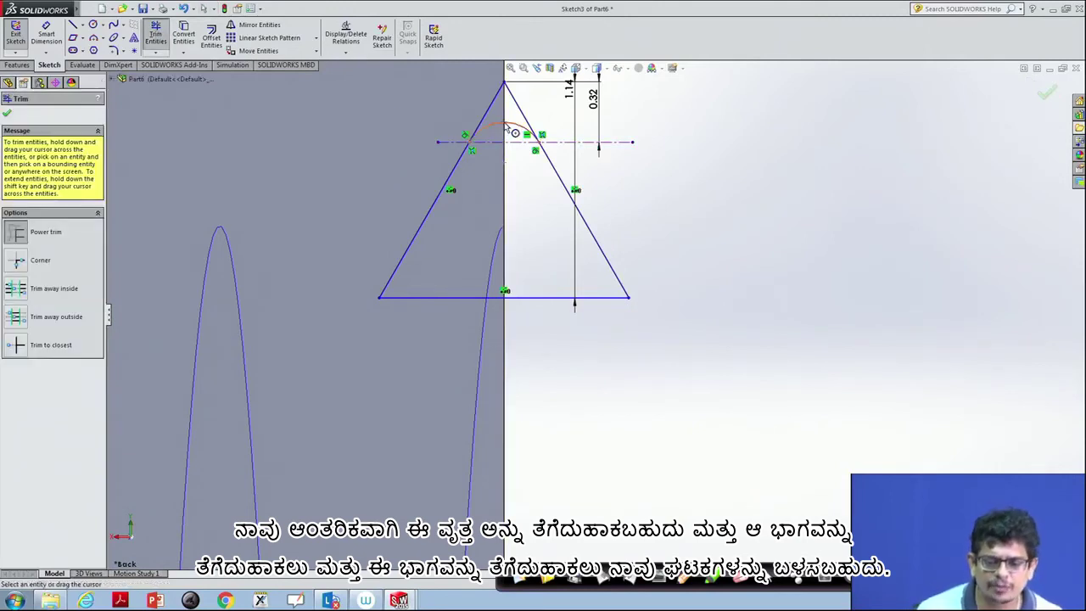
drag(486, 100, 513, 106)
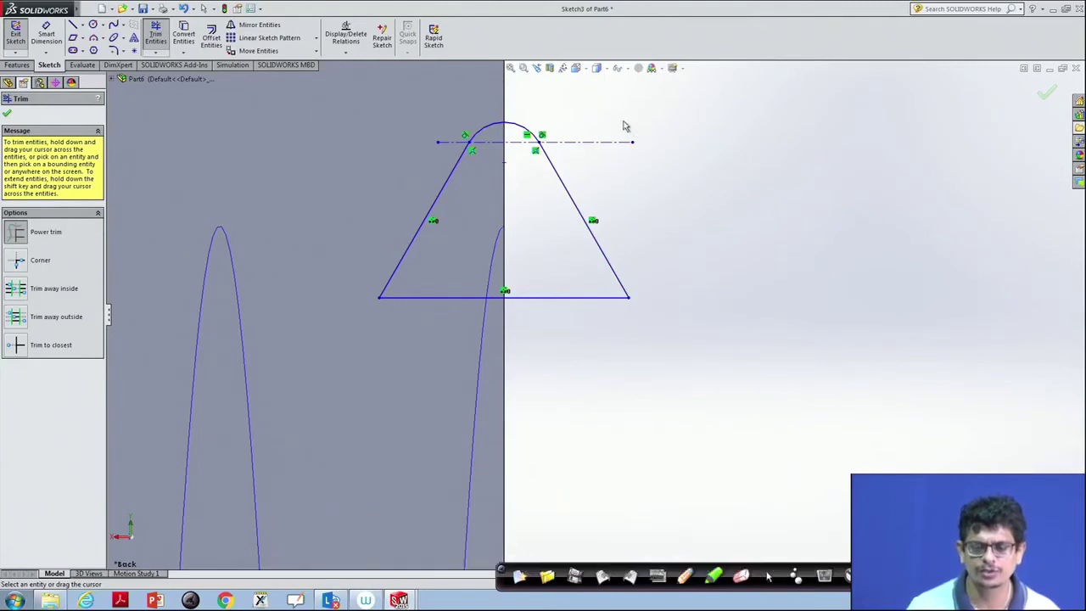
drag(618, 125, 605, 166)
drag(521, 142, 523, 158)
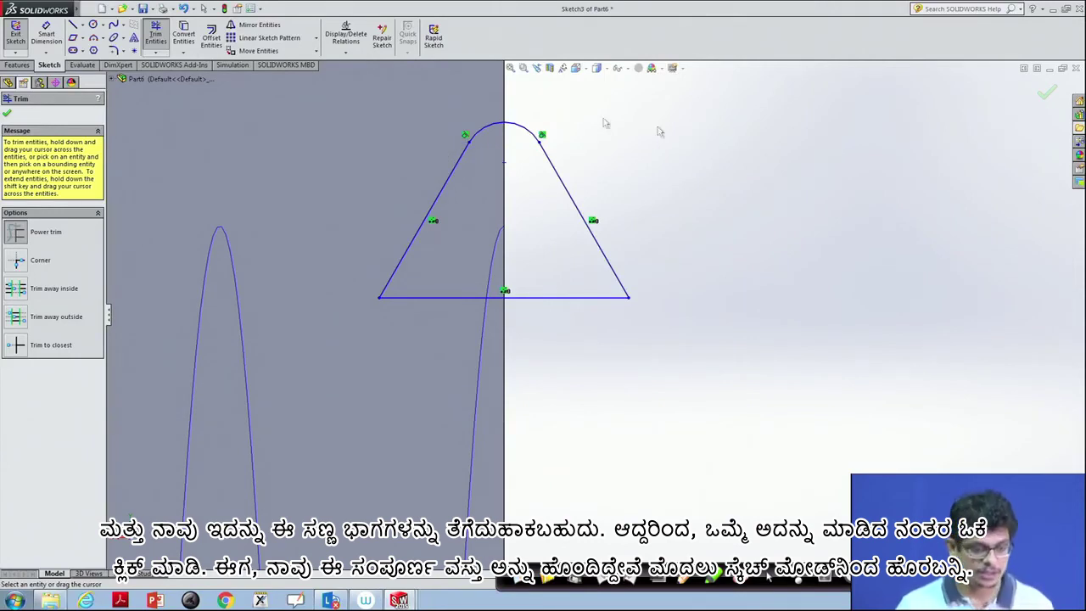
click(7, 113)
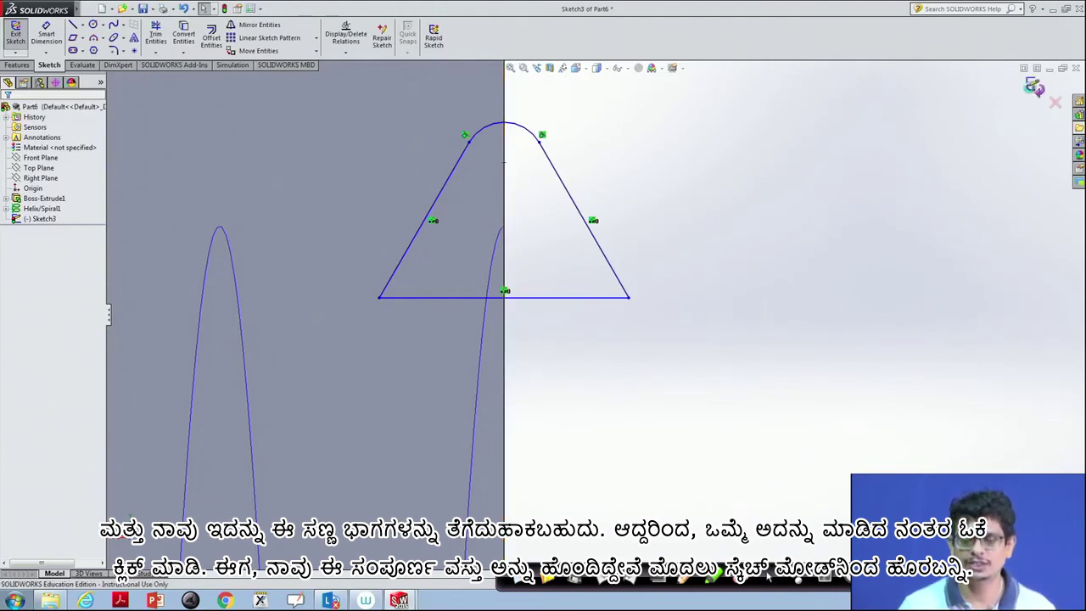
click(1034, 87)
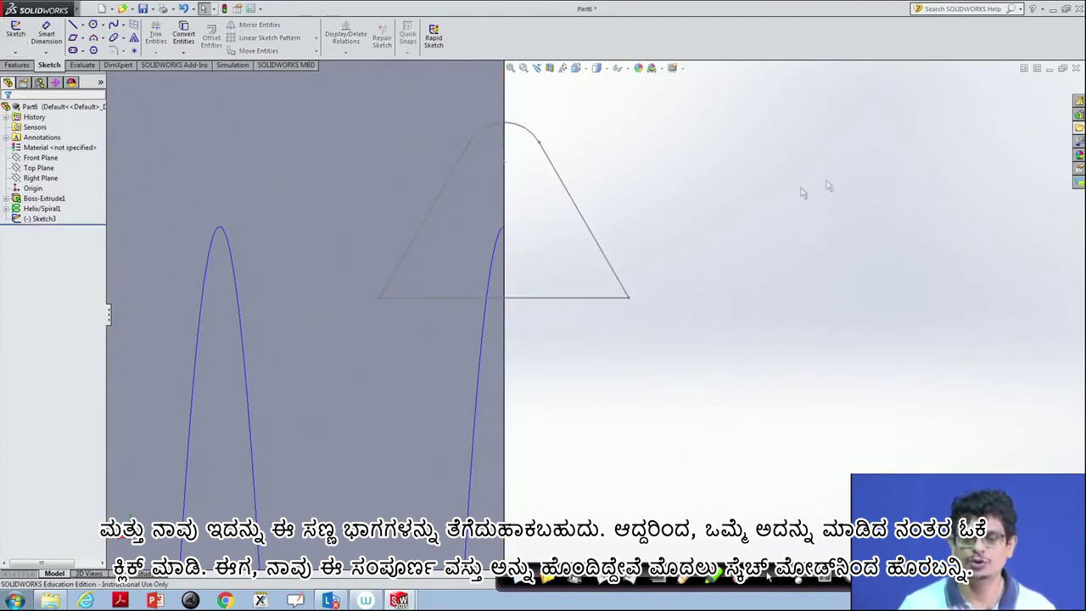
Swept-cut the Sketch3 profile along Helix/Spiral1 to form the internal thread
click(536, 143)
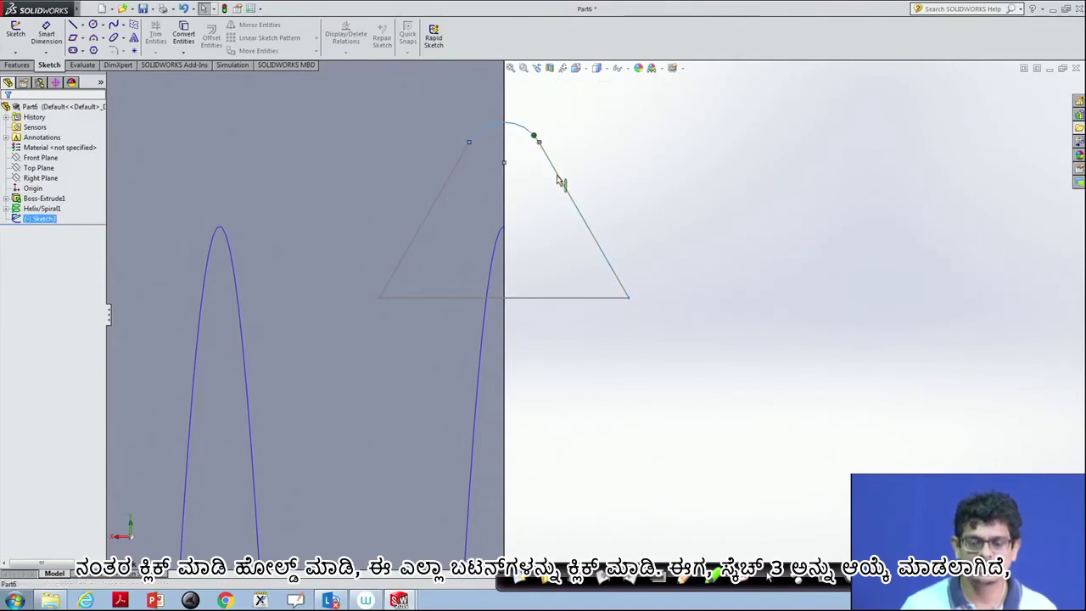
click(562, 297)
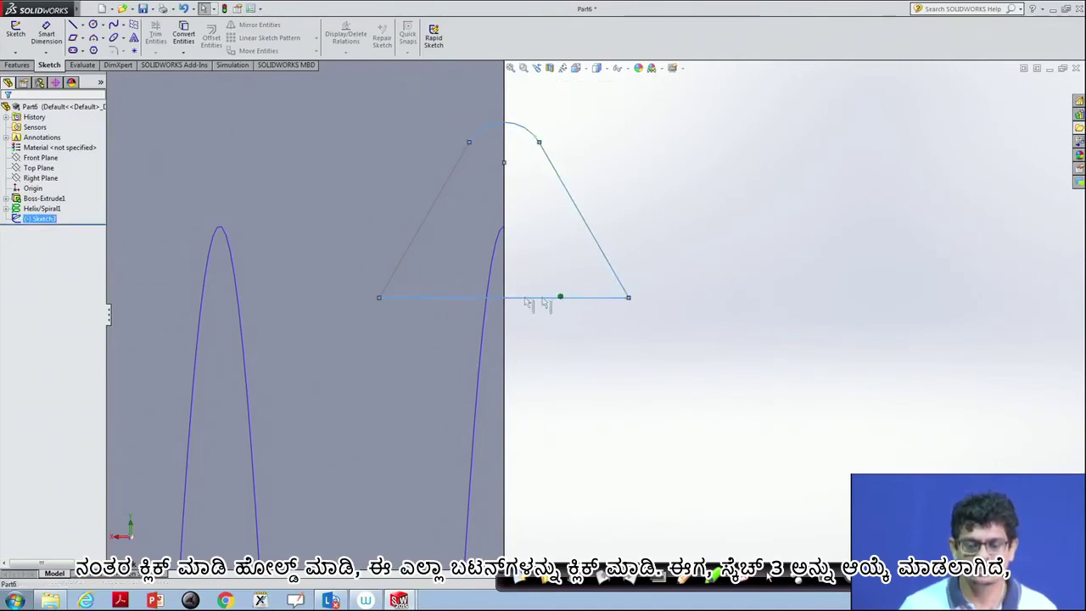
click(403, 269)
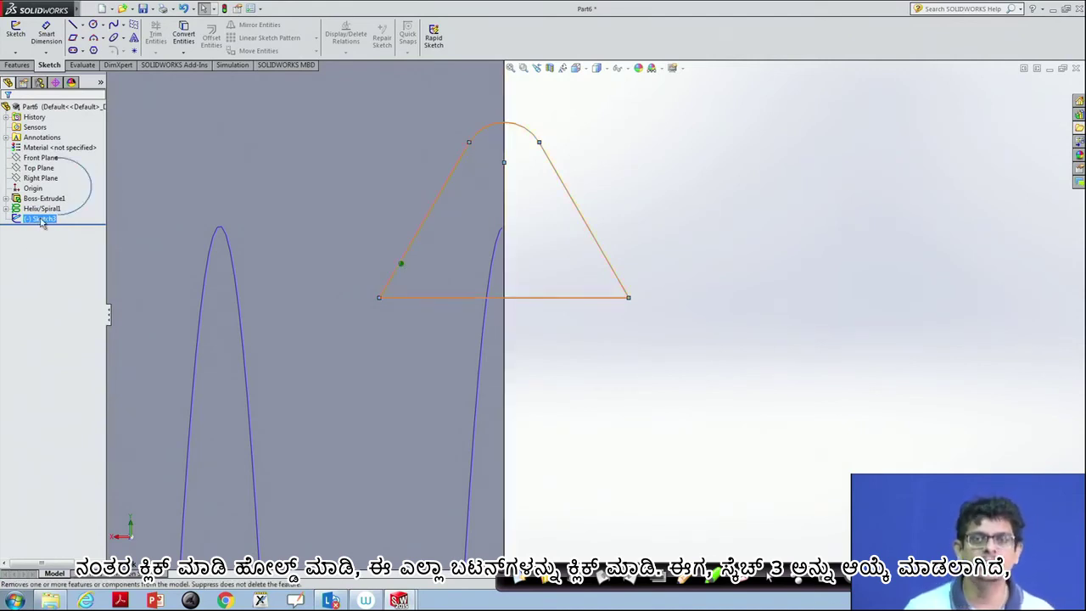
ctrl+click(42, 210)
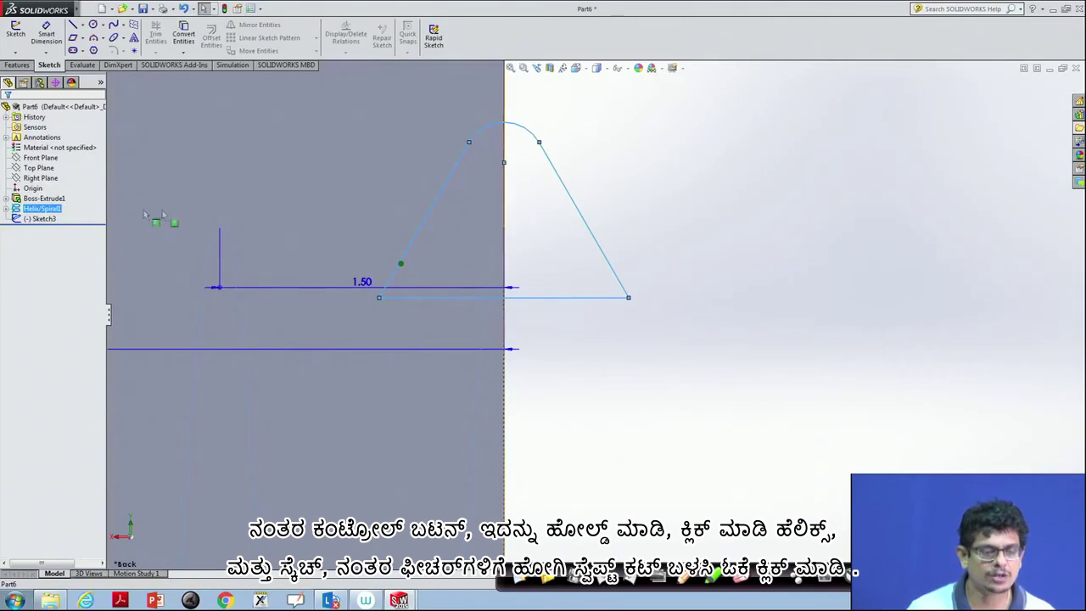
ctrl+click(42, 219)
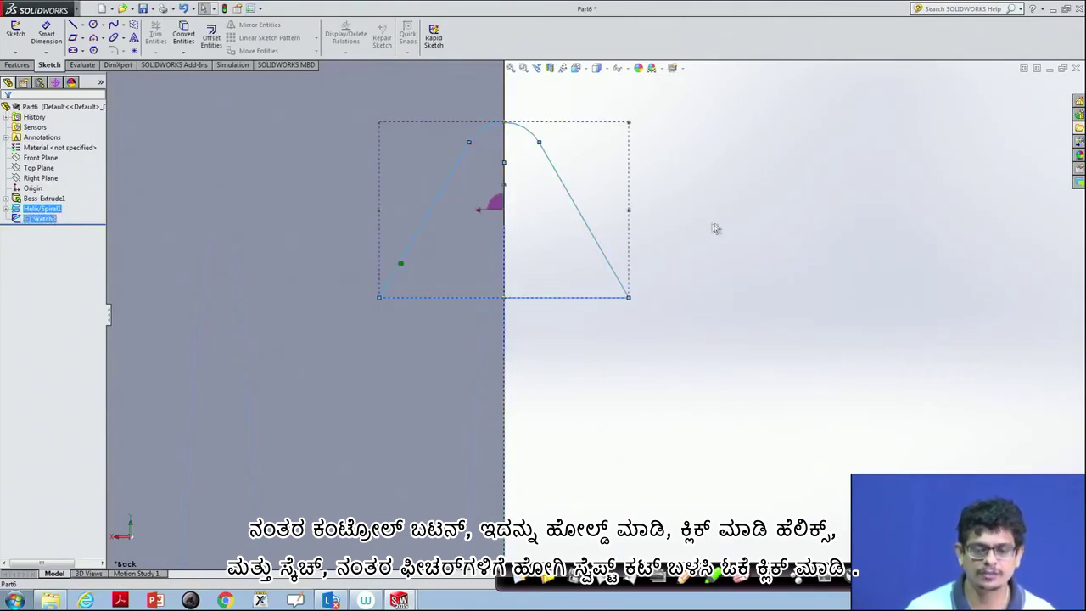
click(19, 65)
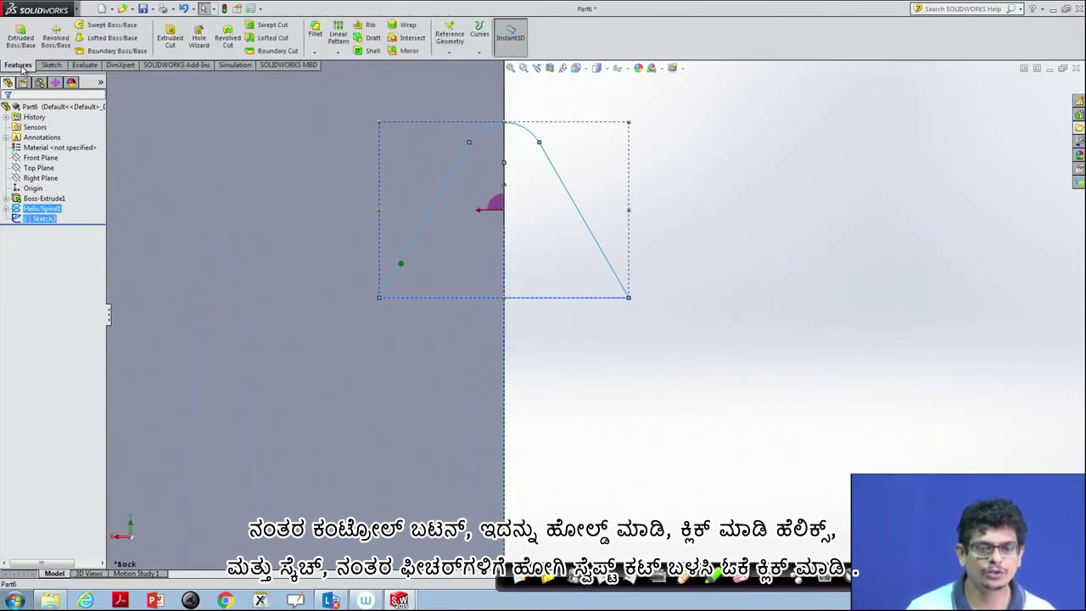
click(271, 26)
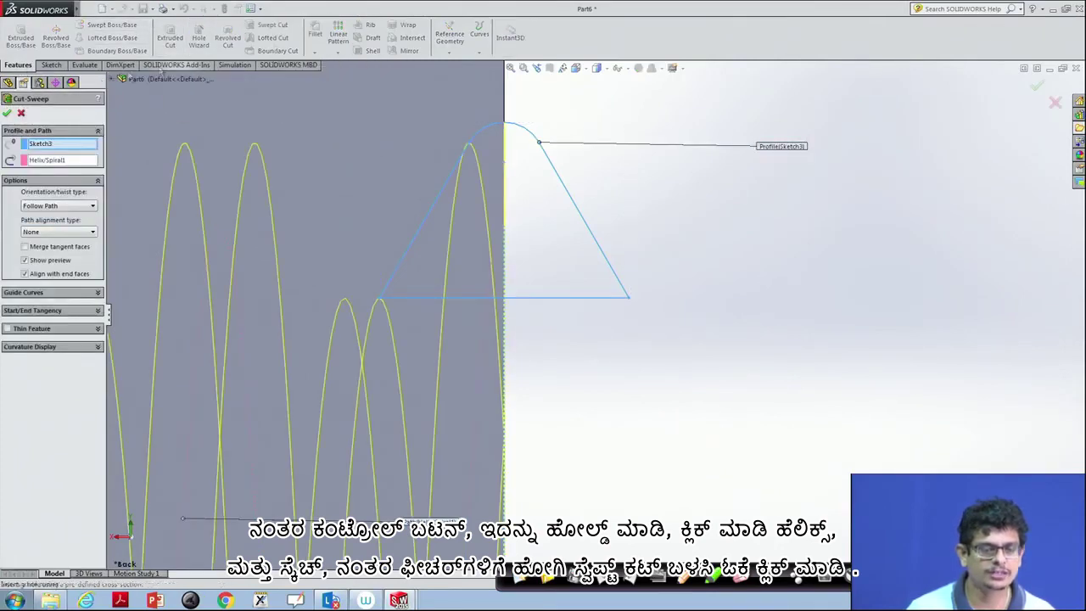
click(8, 114)
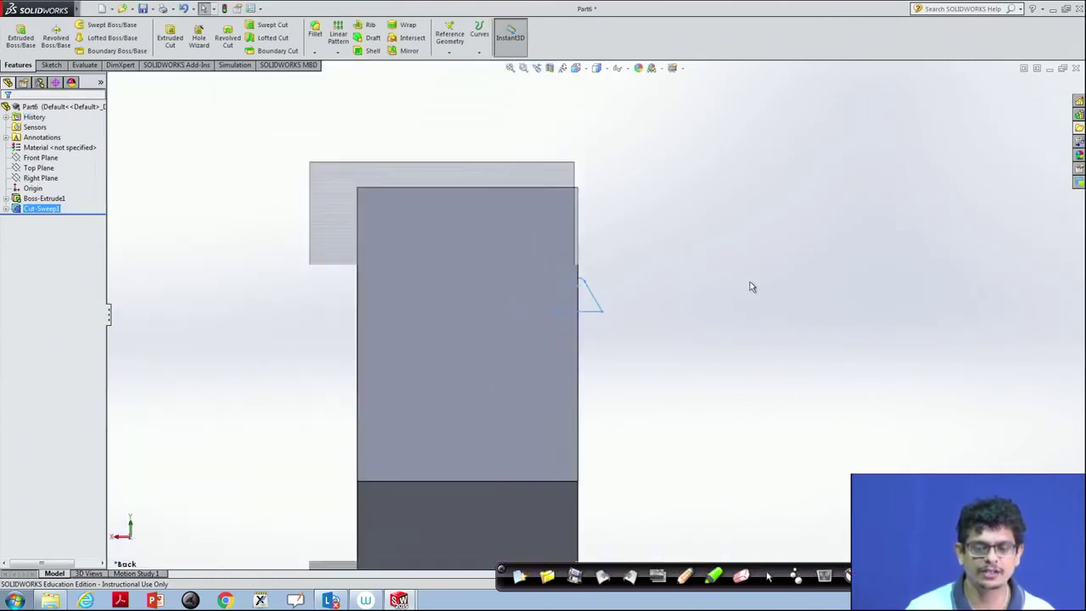
Orbit and zoom the nut to inspect the new thread from several sides
mouse_move(717, 284)
middle_down()
mouse_move(514, 331)
mouse_move(617, 287)
mouse_move(785, 290)
middle_up()
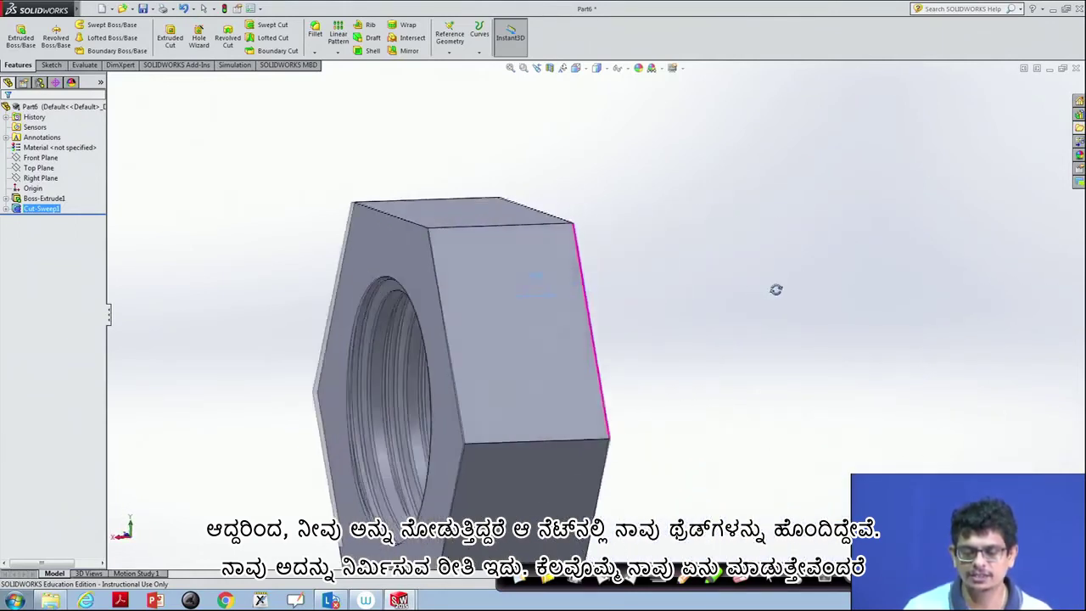
middle_drag(751, 321, 637, 314)
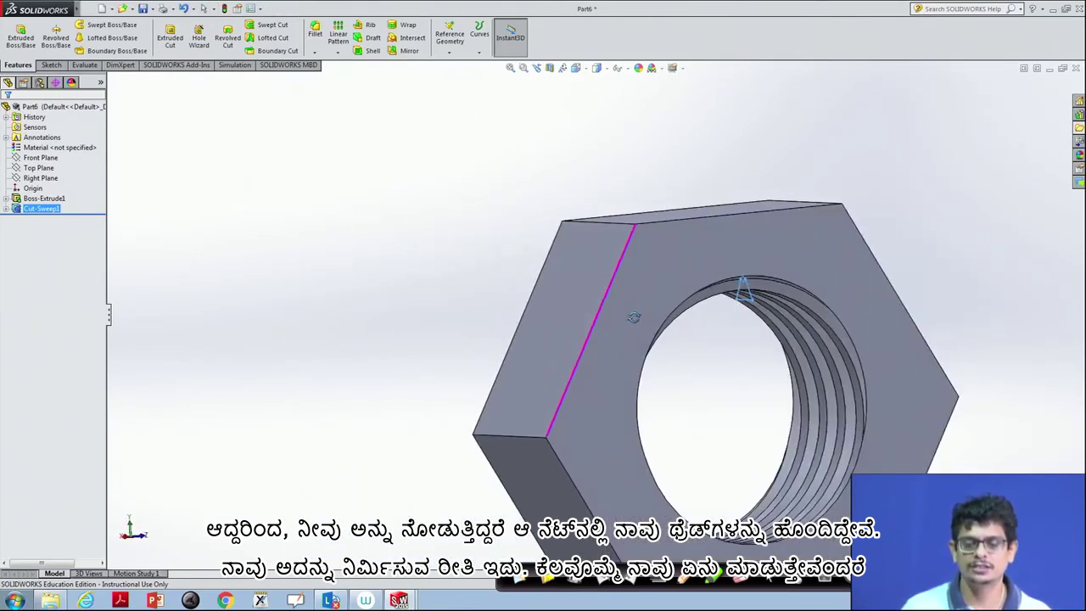
middle_drag(613, 278, 784, 254)
scroll(782, 258, up, 3)
scroll(780, 263, up, 2)
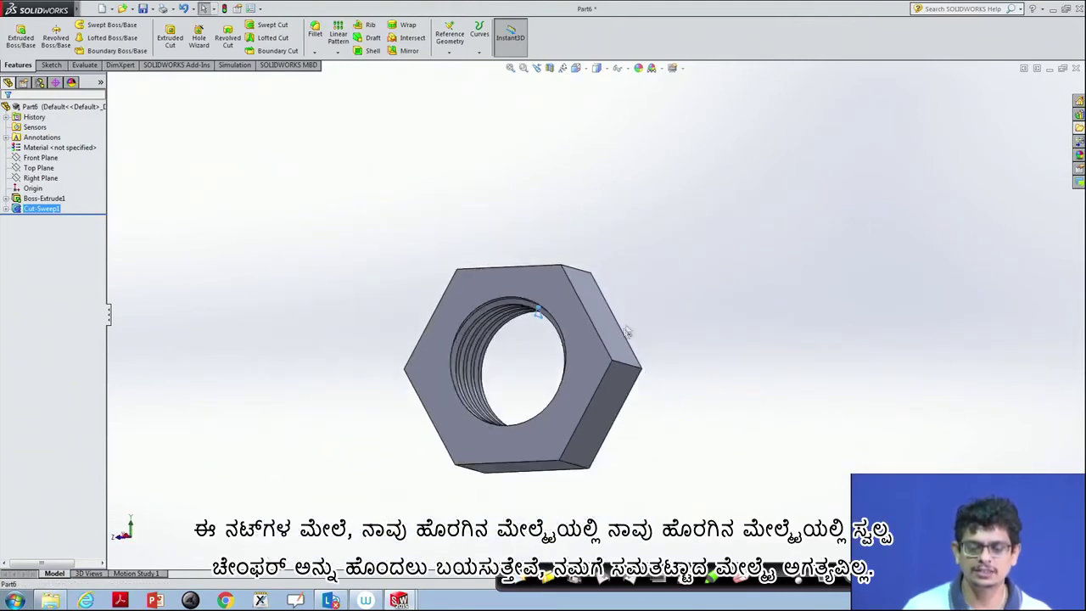
Turn the view normal to the nut's front hex face
click(596, 356)
right_click(596, 354)
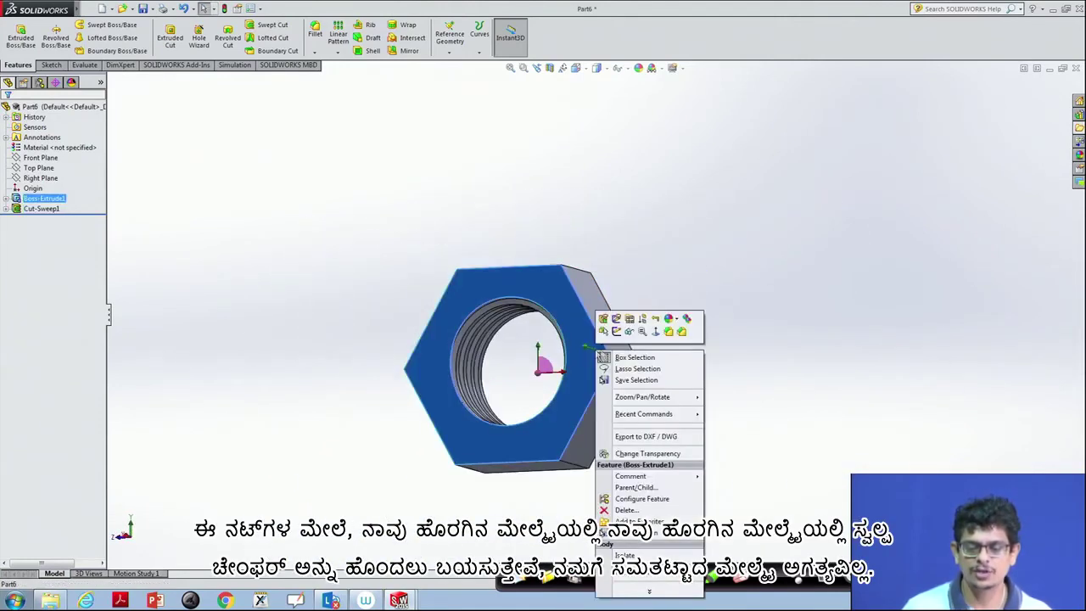
click(655, 334)
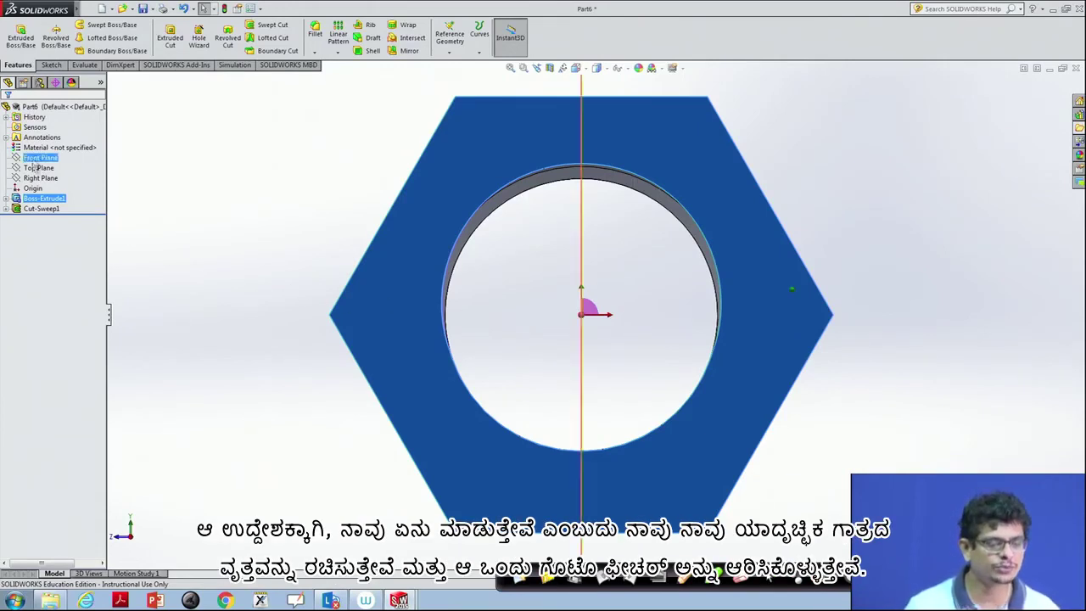
Sketch a circle on the front face, centred on the nut, just inside the hex flats
click(31, 200)
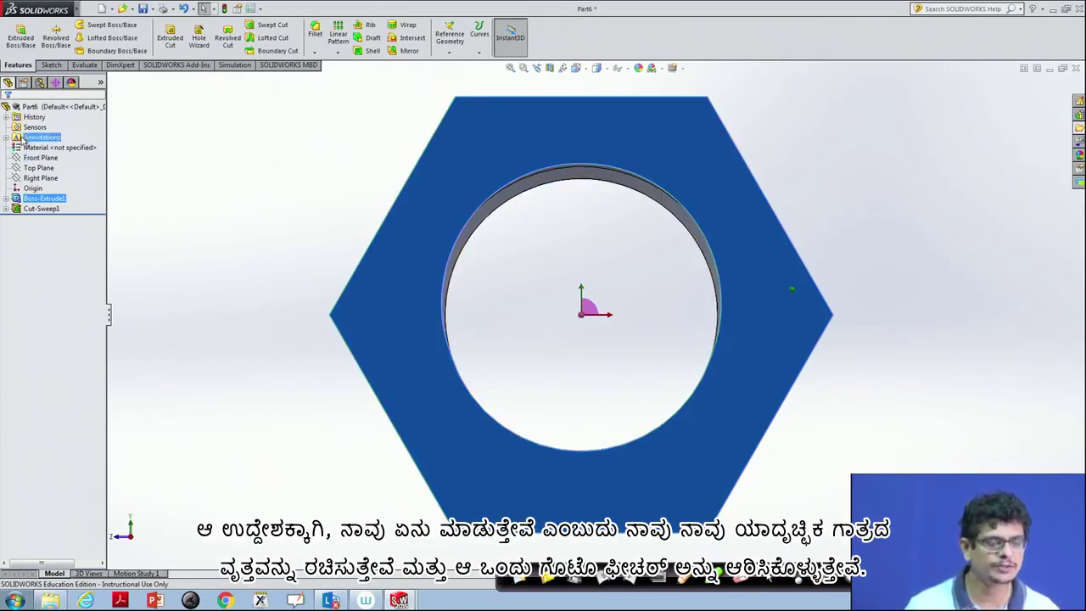
click(51, 66)
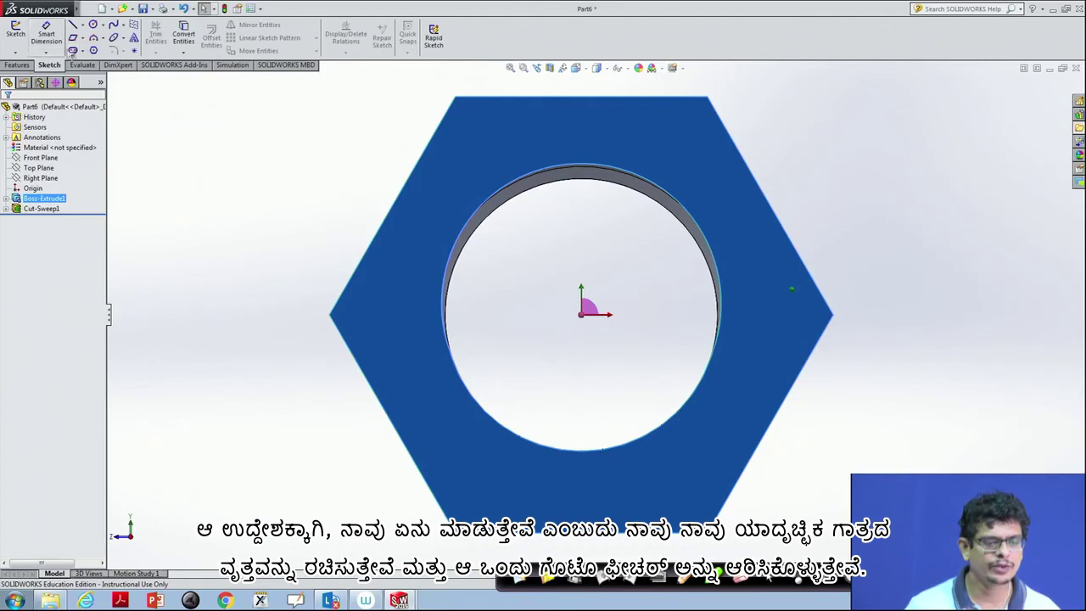
click(94, 25)
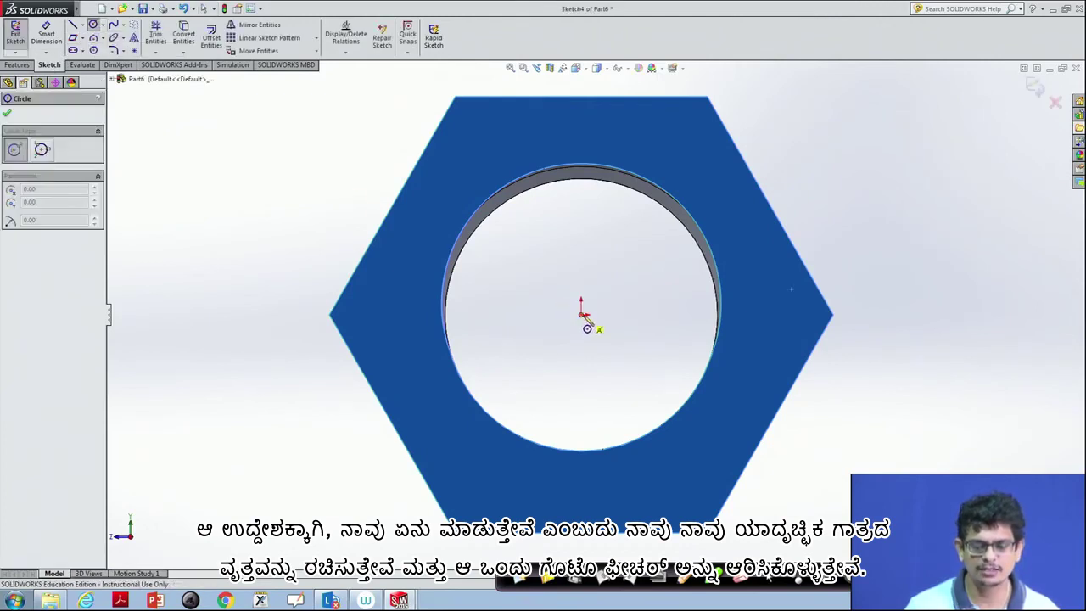
click(583, 313)
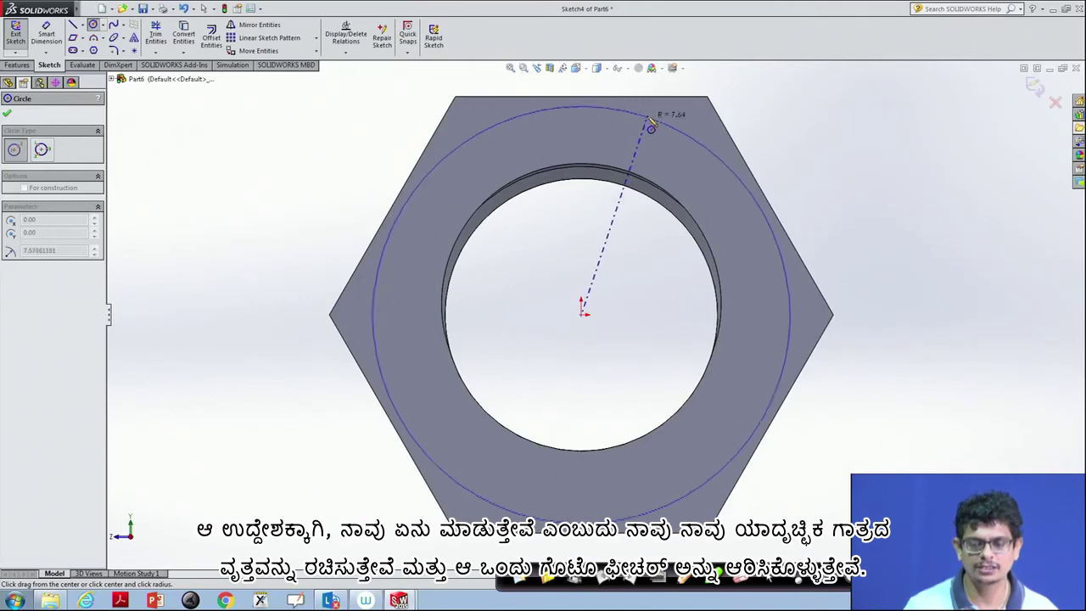
click(648, 114)
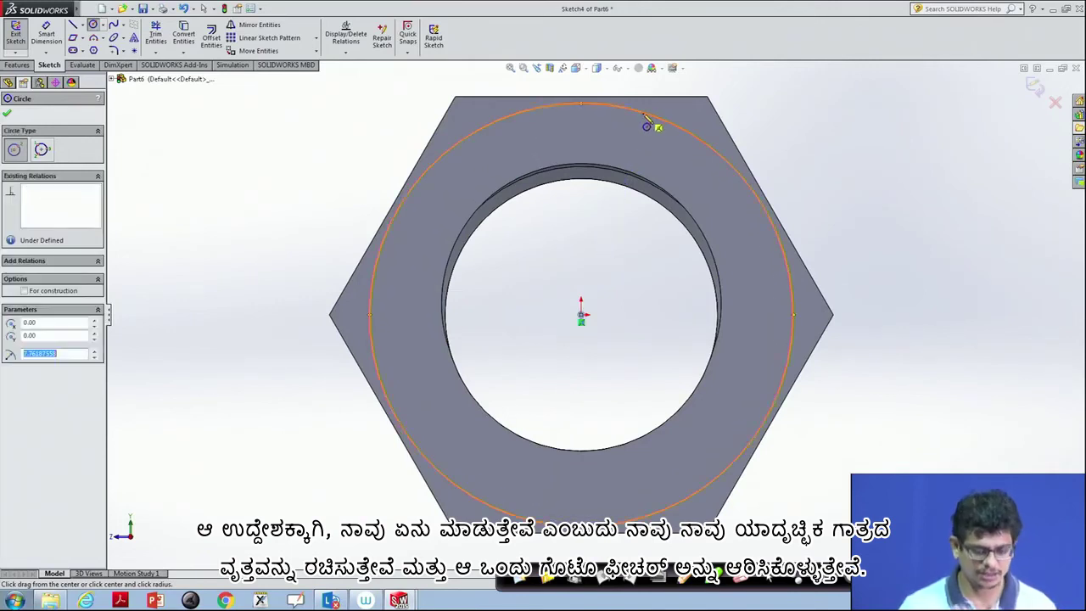
key(Escape)
click(530, 109)
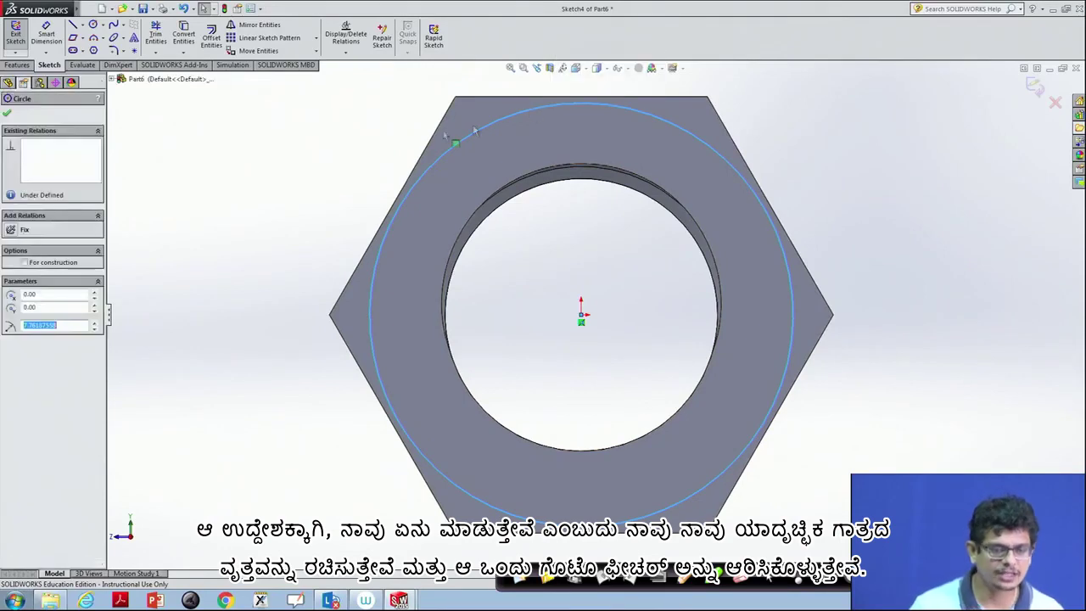
Cut outside the circle Through All with a 60° draft, chamfering the front corners
click(17, 65)
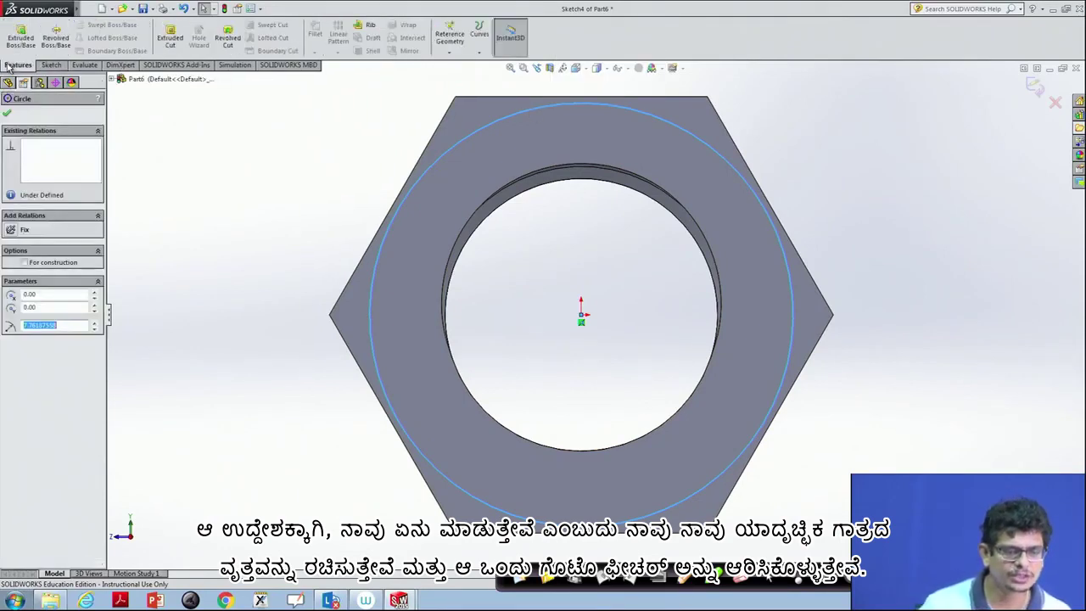
click(169, 36)
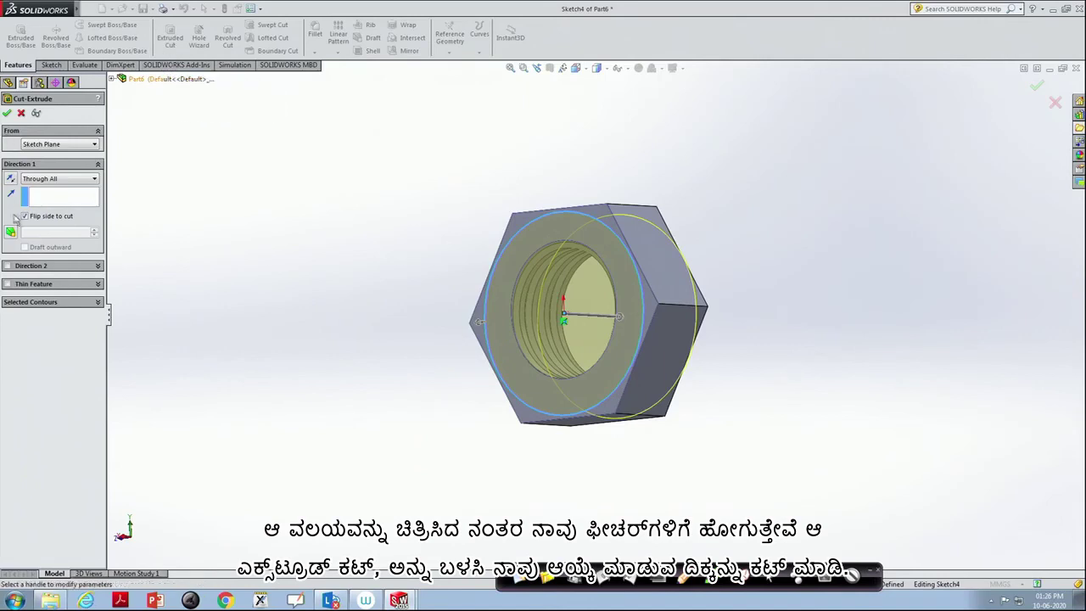
click(44, 180)
click(45, 184)
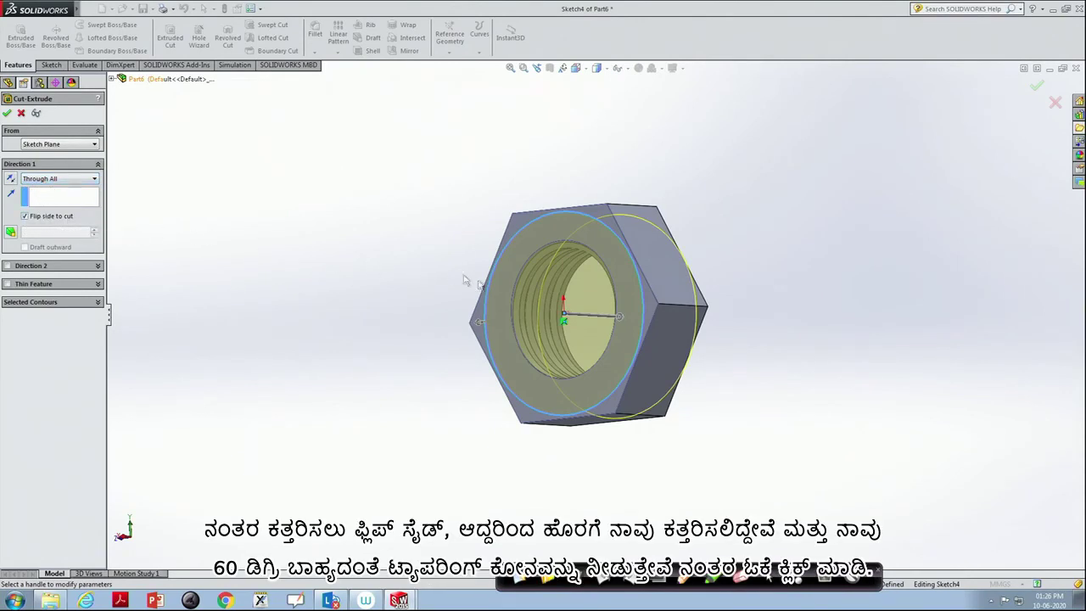
click(12, 232)
text(60)
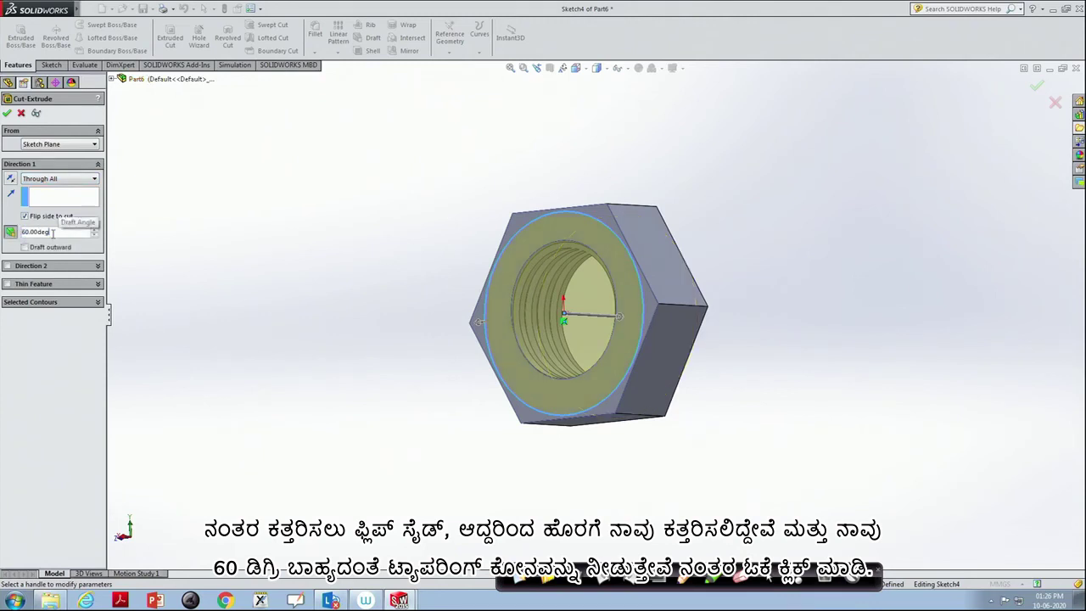
click(7, 113)
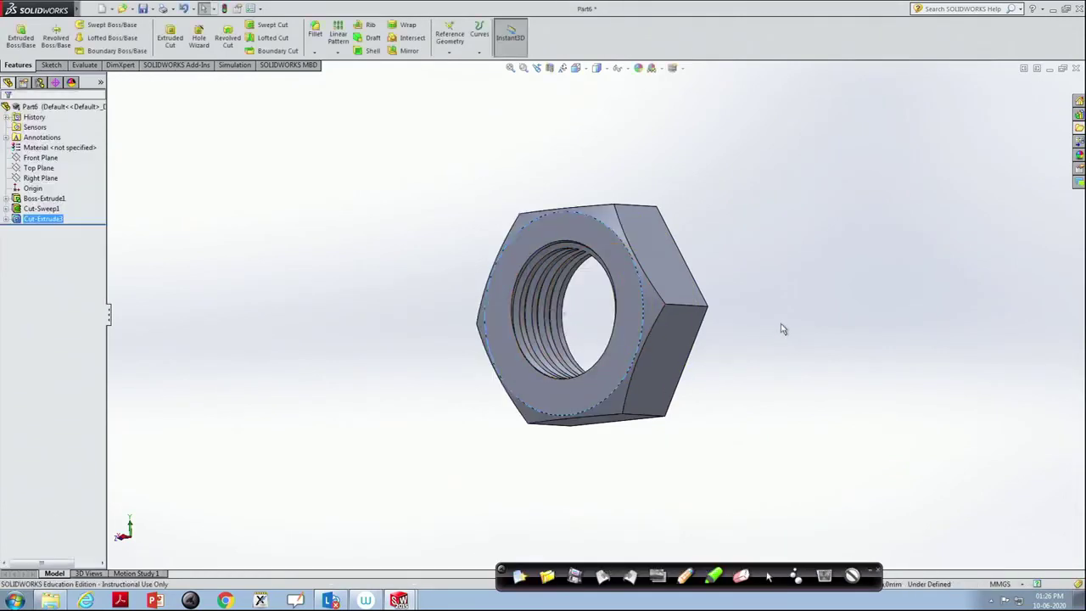
mouse_move(783, 327)
middle_down()
mouse_move(842, 293)
mouse_move(831, 160)
middle_up()
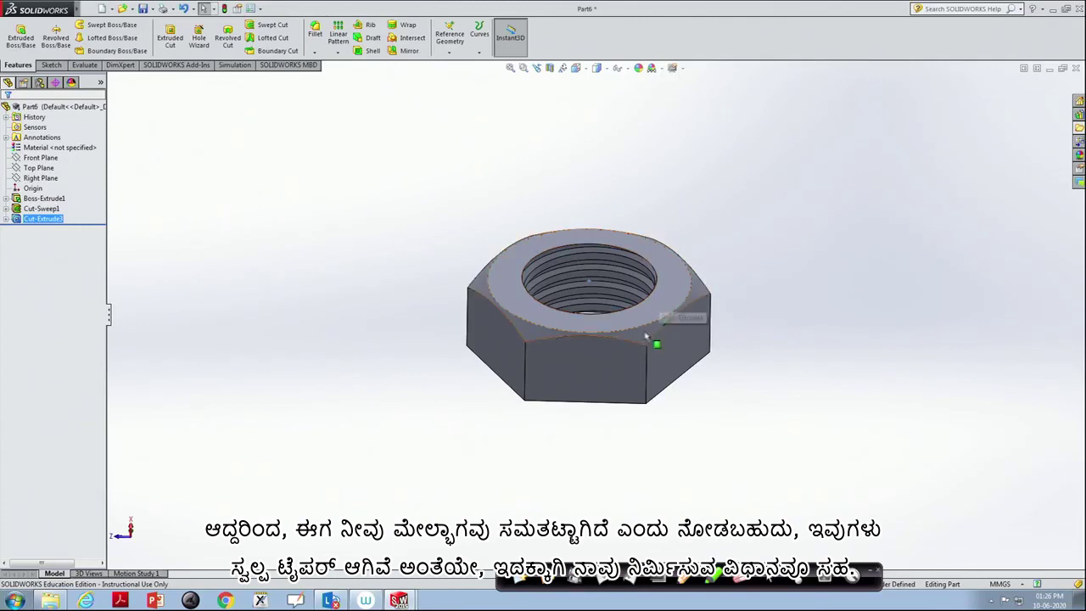
mouse_move(752, 337)
middle_down()
mouse_move(672, 346)
mouse_move(660, 439)
mouse_move(606, 444)
mouse_move(572, 470)
mouse_move(549, 461)
mouse_move(584, 461)
mouse_move(543, 450)
mouse_move(521, 378)
mouse_move(531, 307)
middle_up()
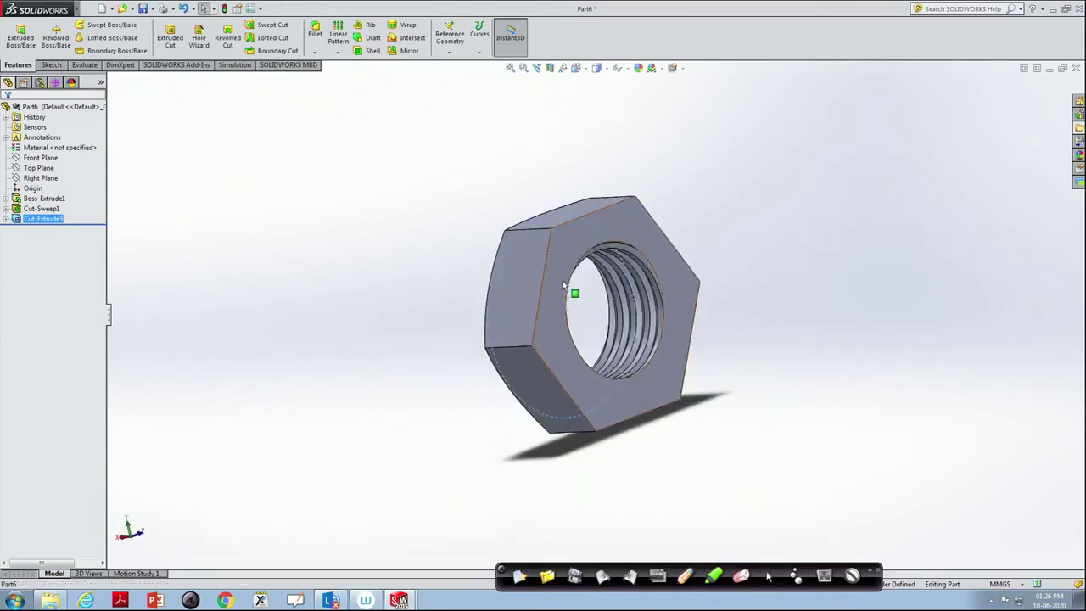
click(569, 289)
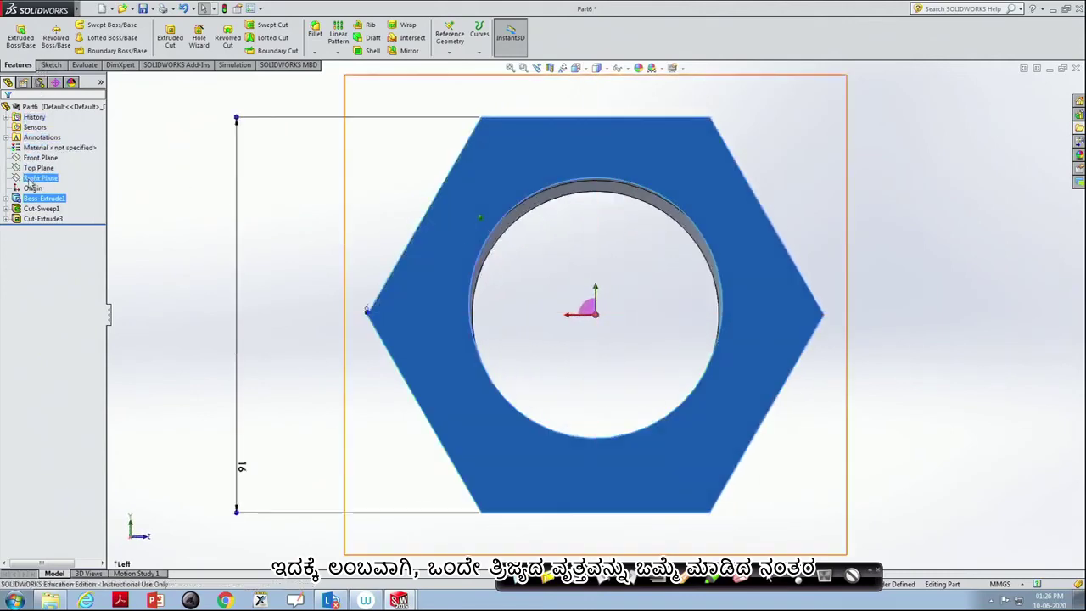
Sketch a circle of about 7.45 mm radius on the face, centred on the nut's axis
click(53, 68)
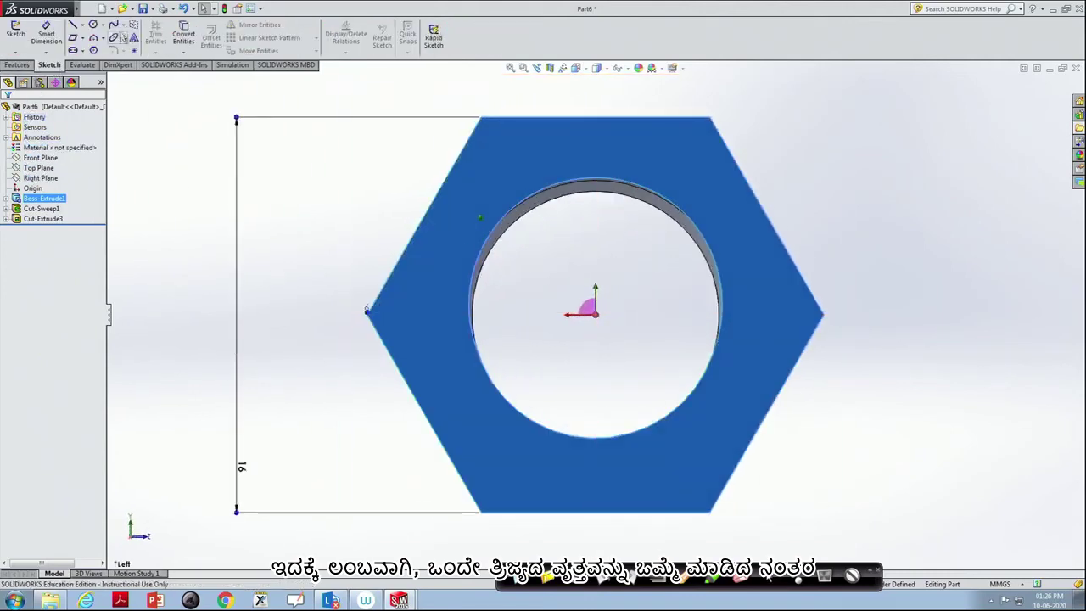
click(93, 24)
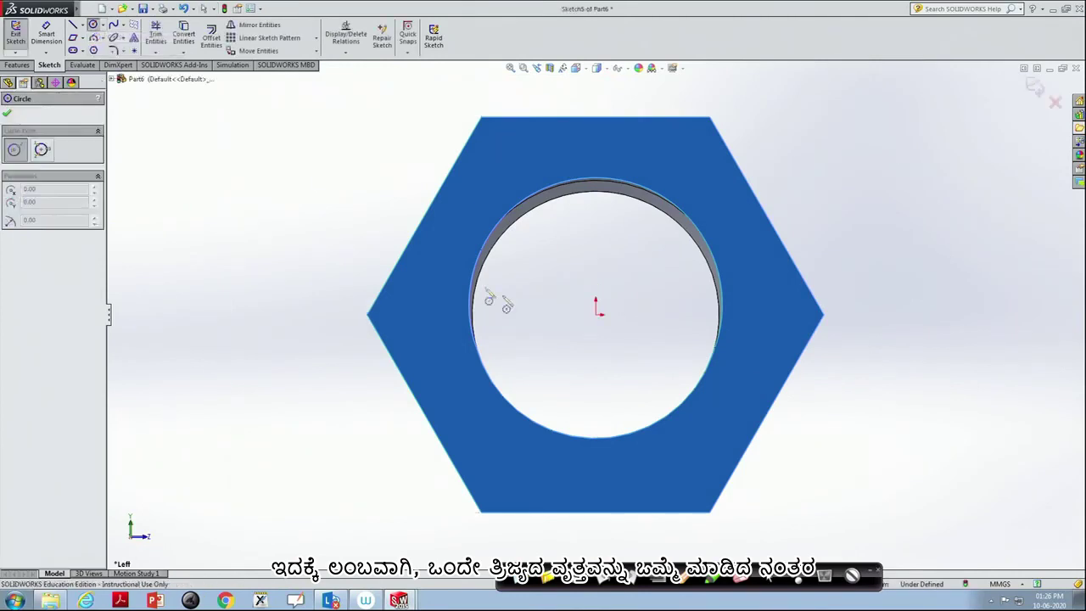
click(596, 314)
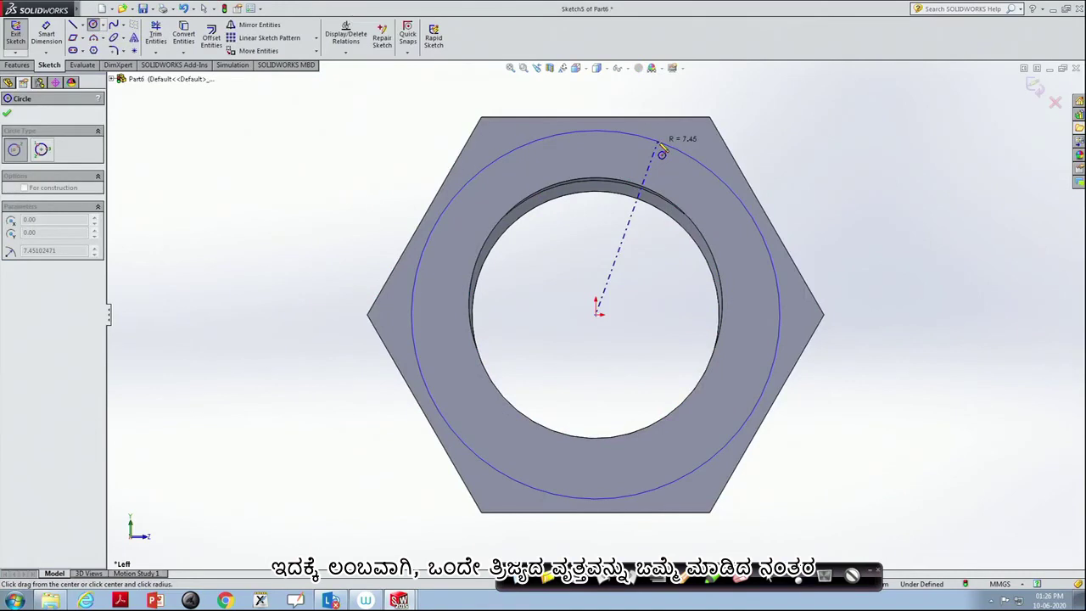
click(662, 153)
key(Escape)
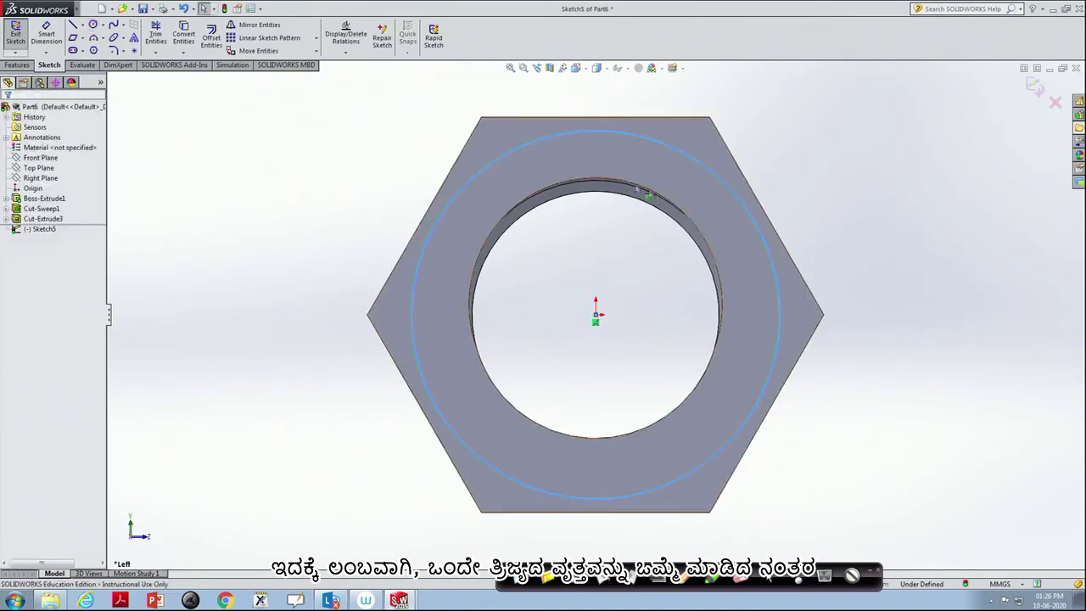
middle_drag(826, 196, 903, 218)
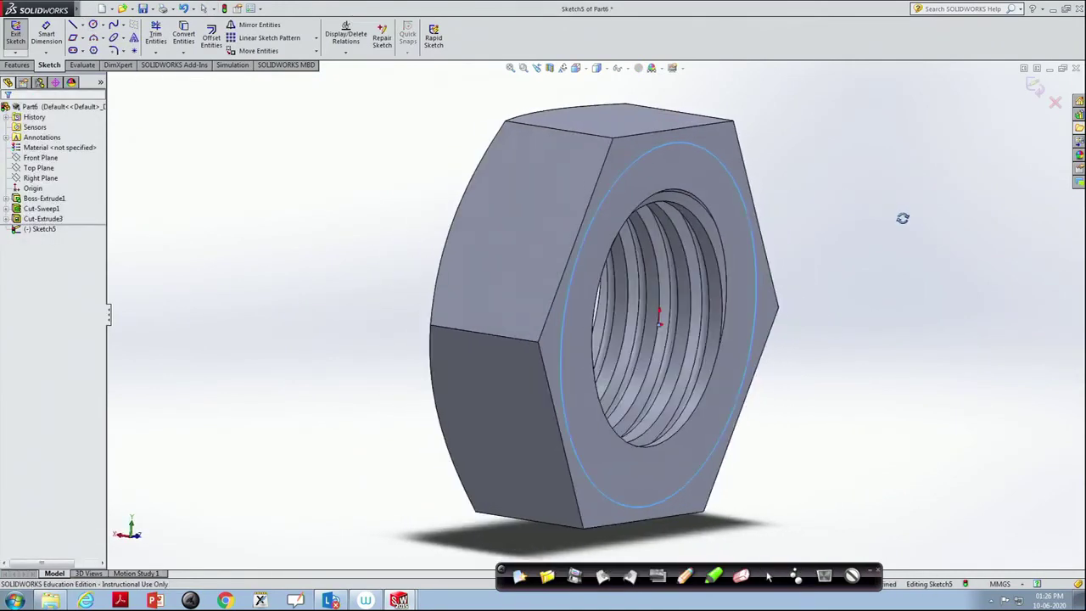
click(647, 154)
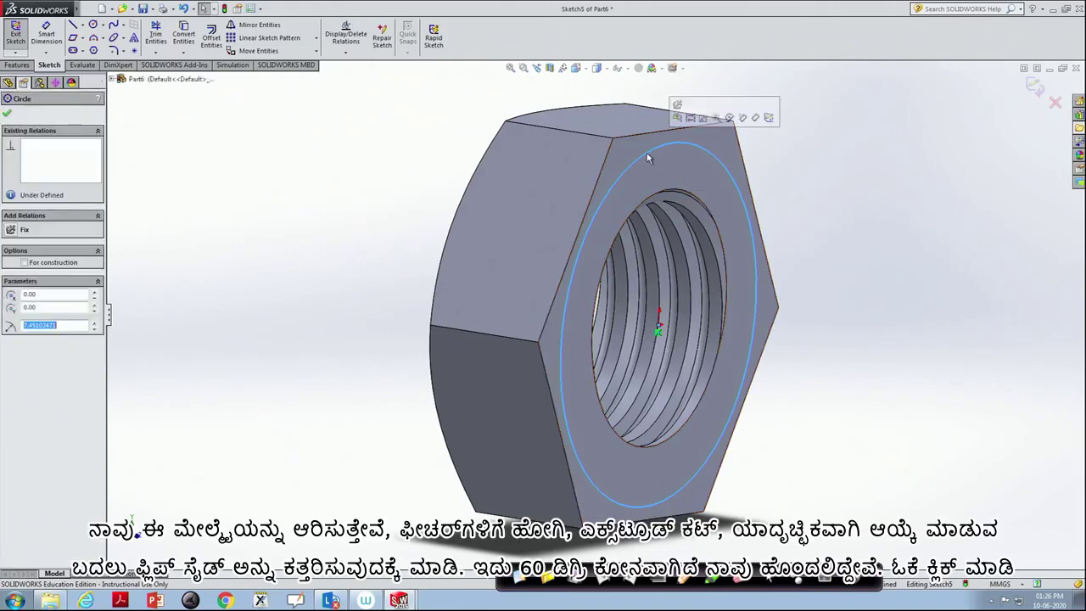
click(18, 66)
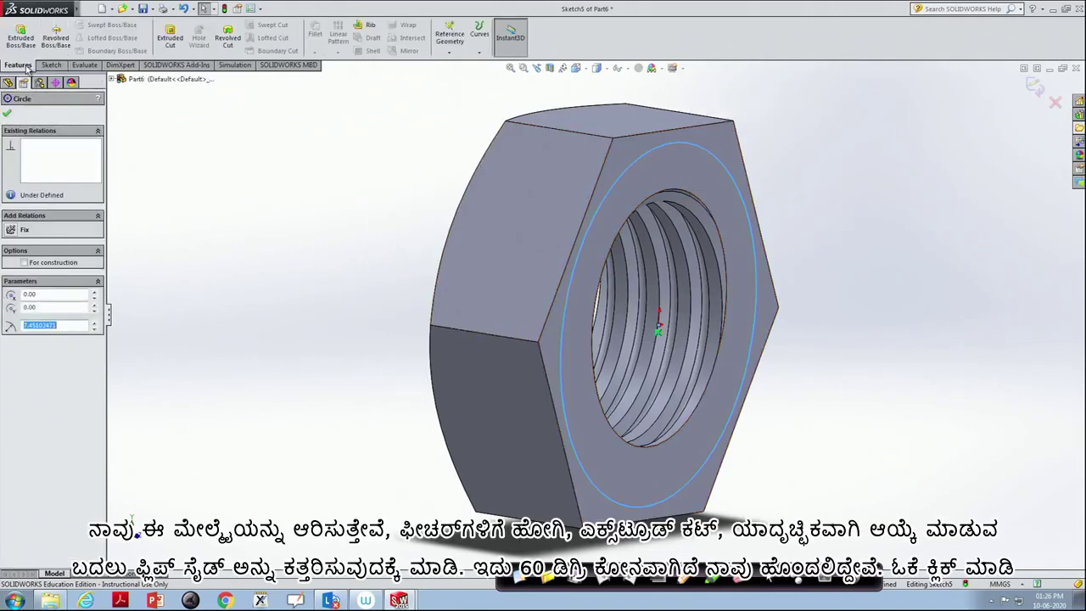
Extrude-cut outside the circle Through All with a 60° draft, tapering the nut's second face
click(170, 38)
click(38, 179)
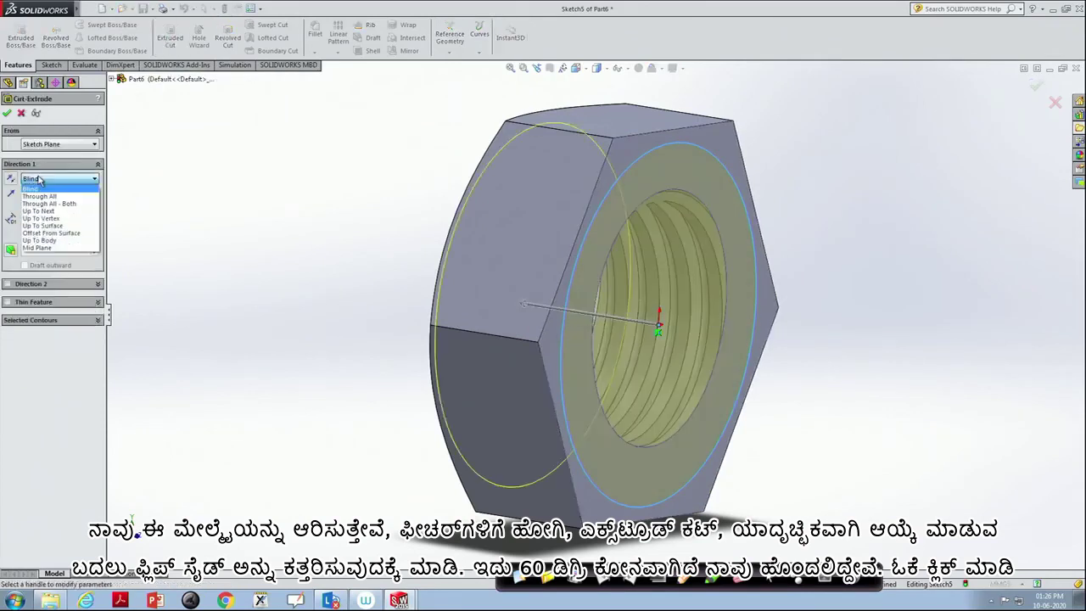
click(37, 197)
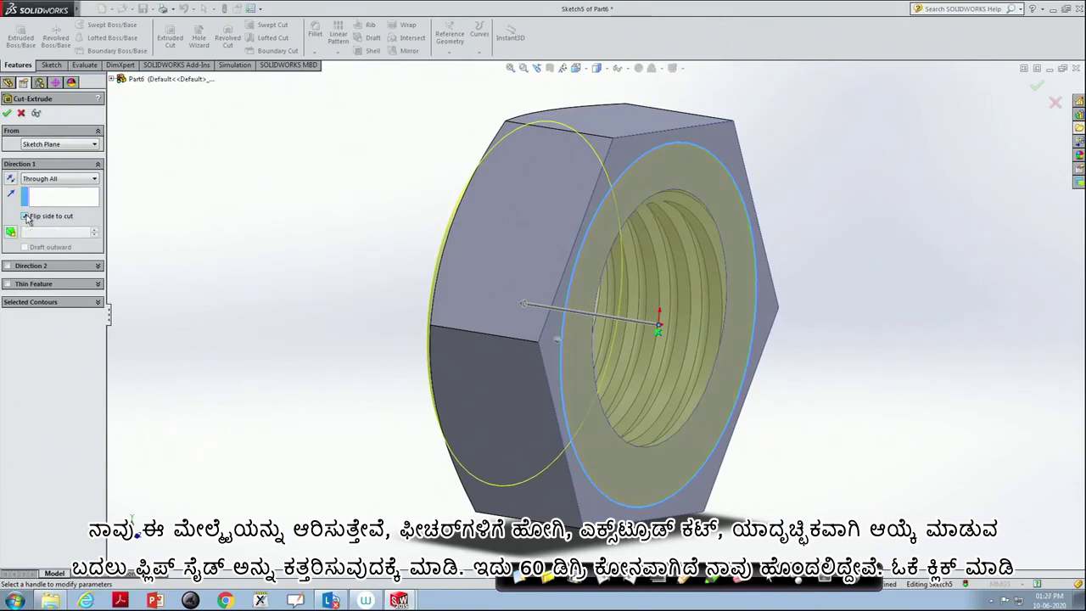
click(14, 240)
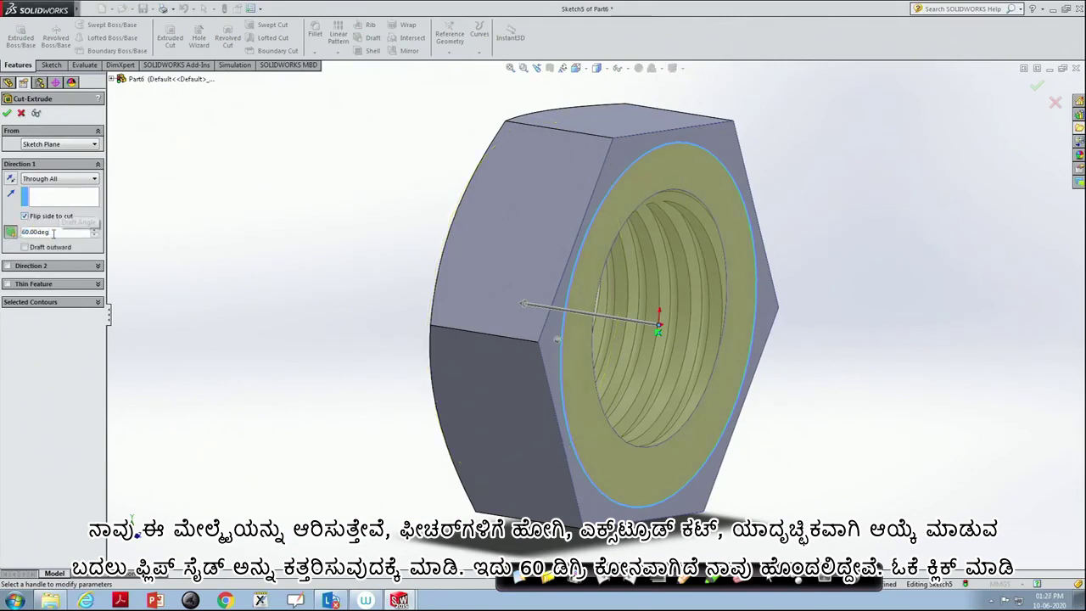
click(6, 113)
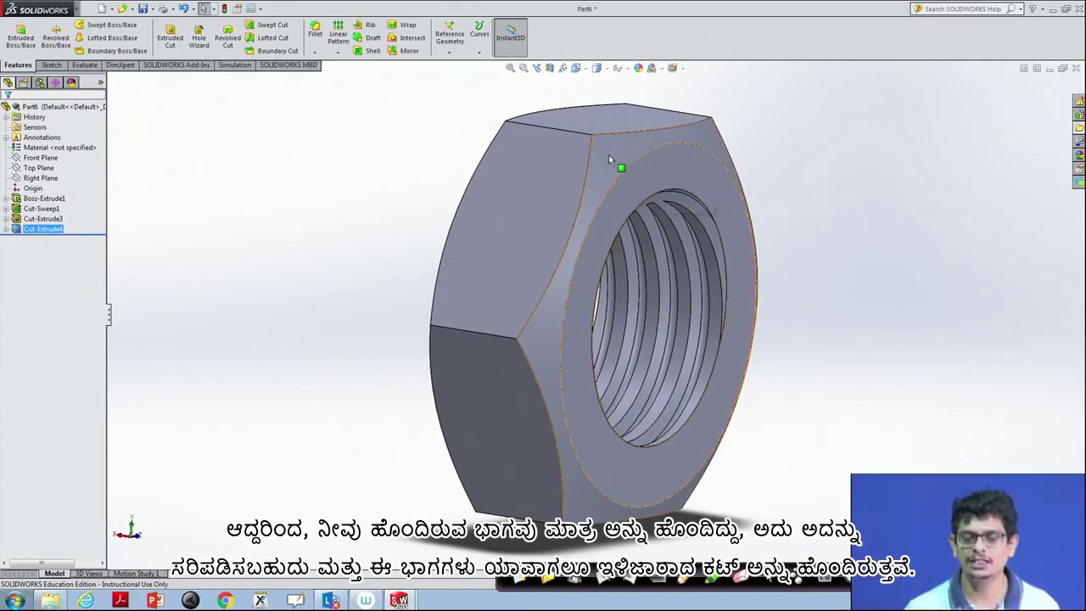
mouse_move(771, 159)
middle_down()
mouse_move(567, 253)
mouse_move(794, 234)
mouse_move(798, 267)
middle_up()
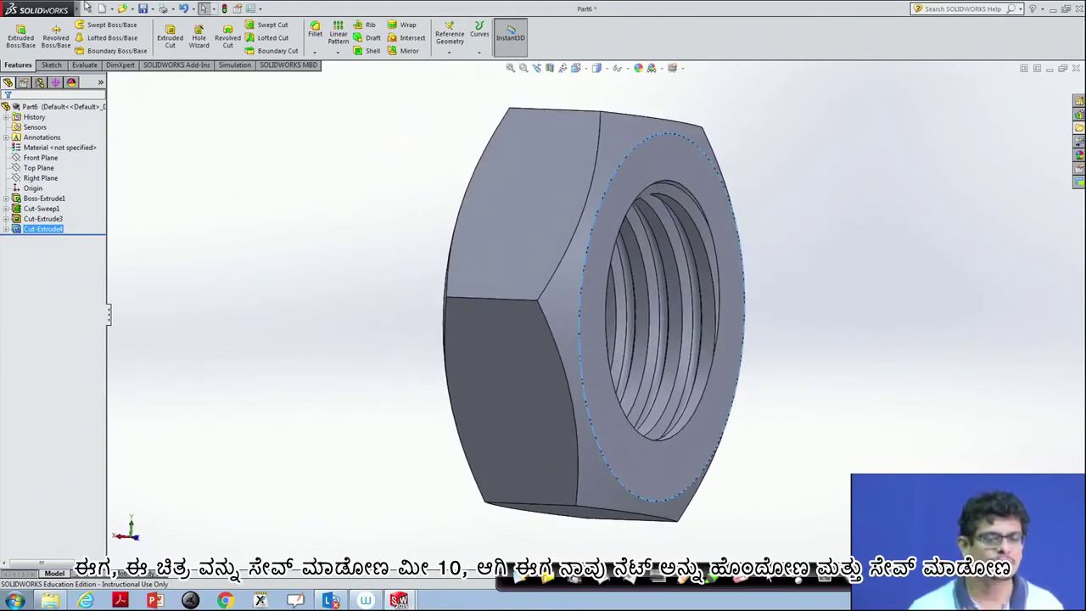
Save the chamfered nut as the part file M10_nut in the Drawing_prac folder
click(112, 9)
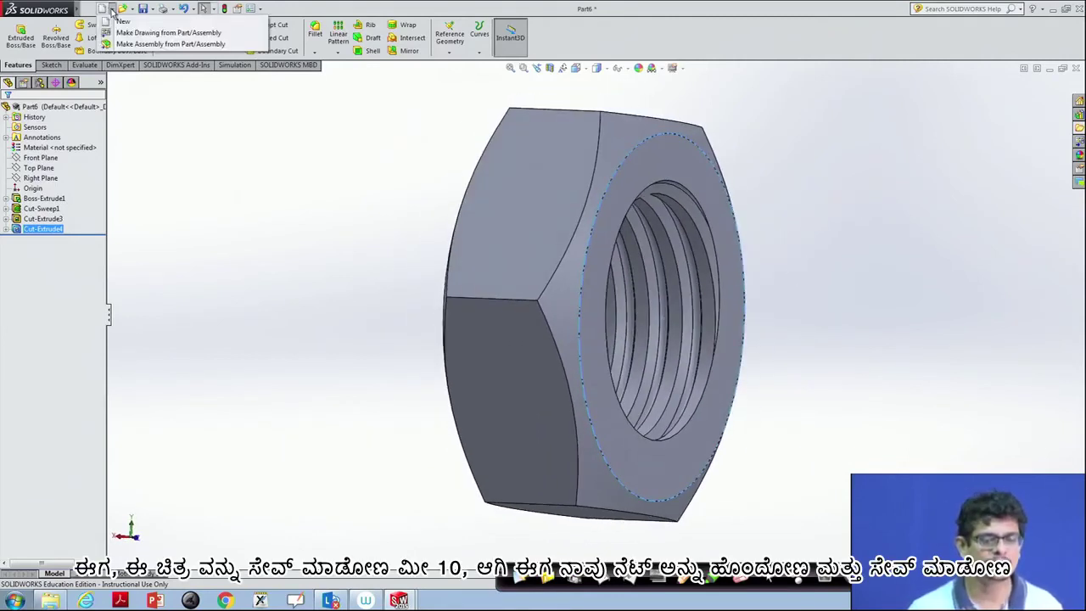
click(112, 9)
click(152, 9)
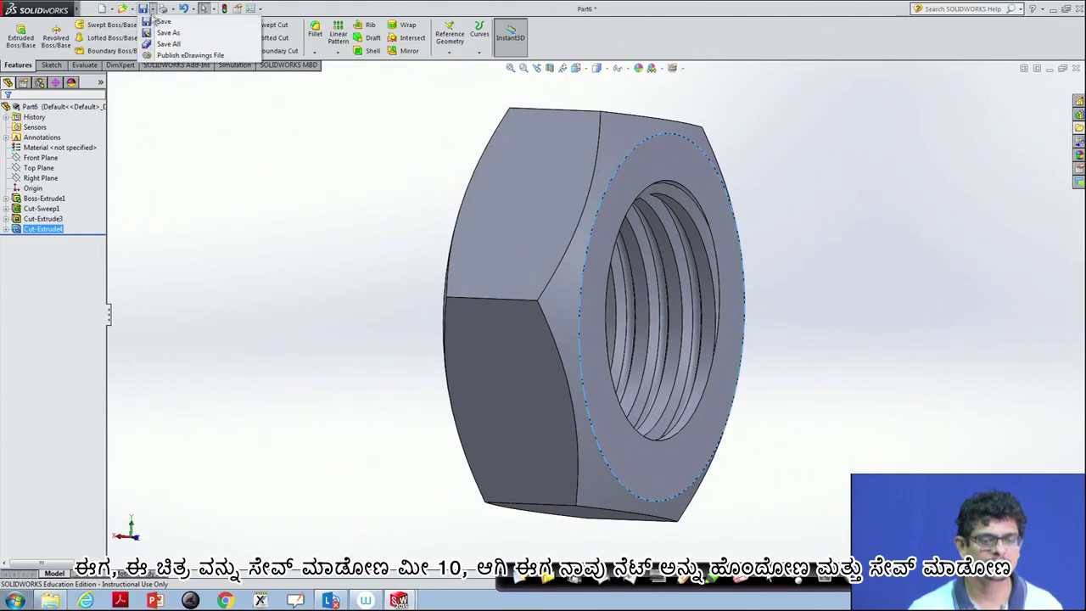
click(169, 37)
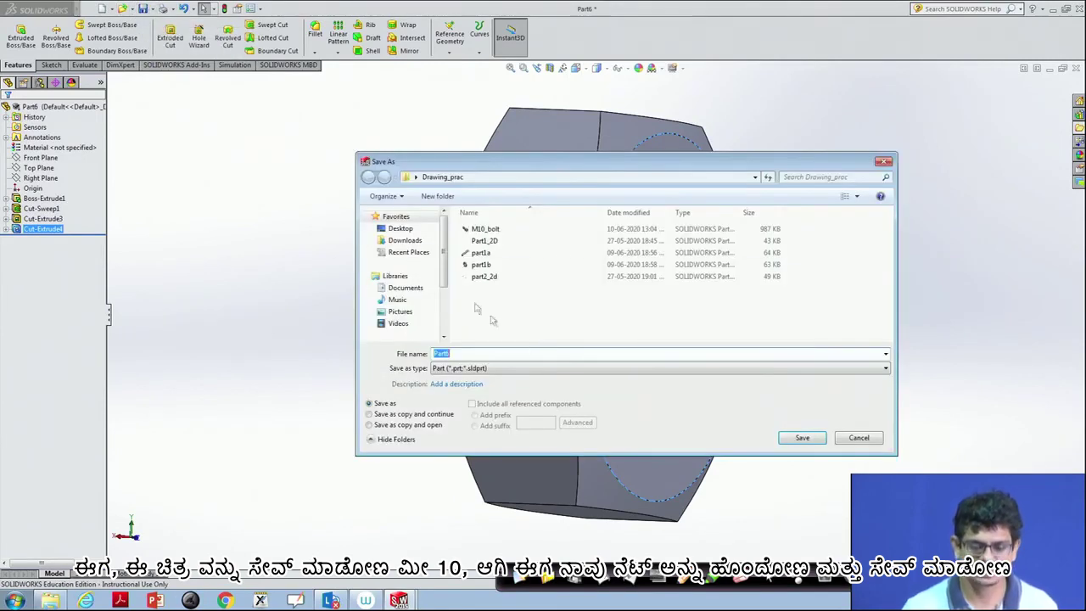
click(495, 231)
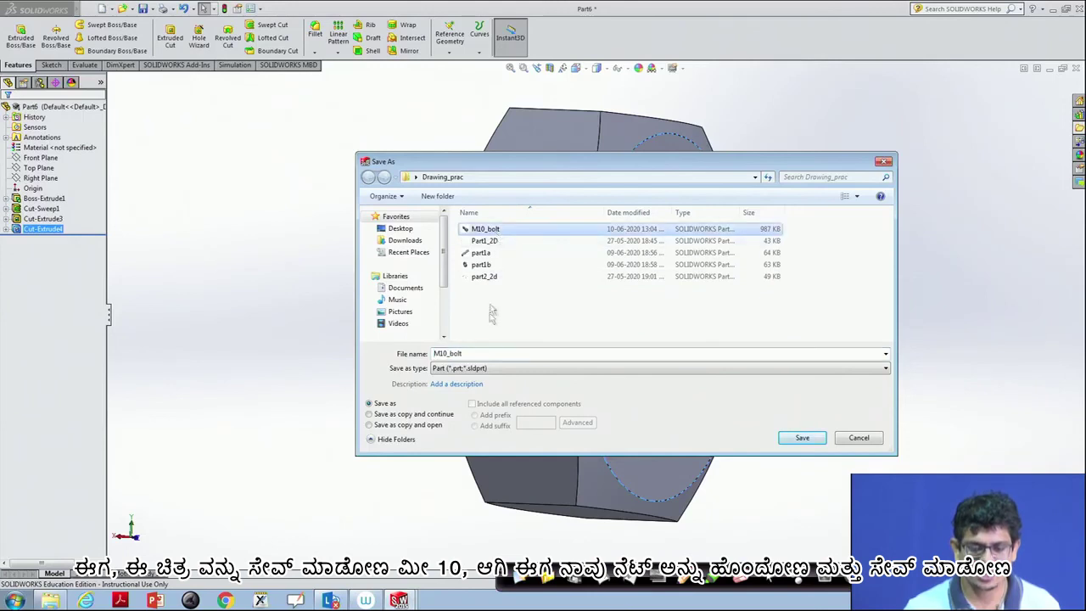
double_click(479, 355)
key(BackSpace)
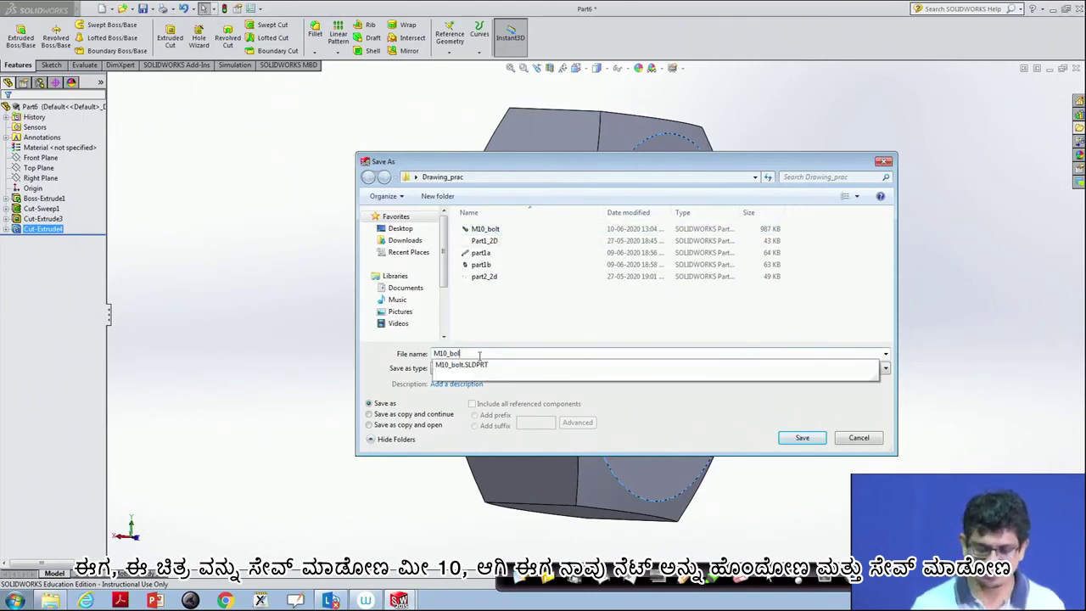
text(nu)
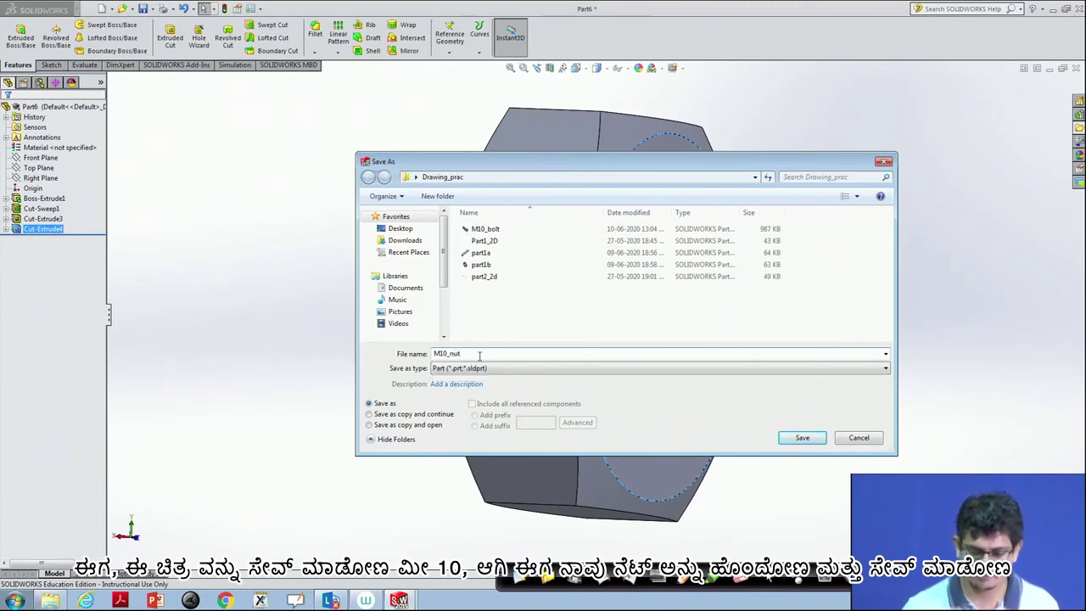
click(799, 437)
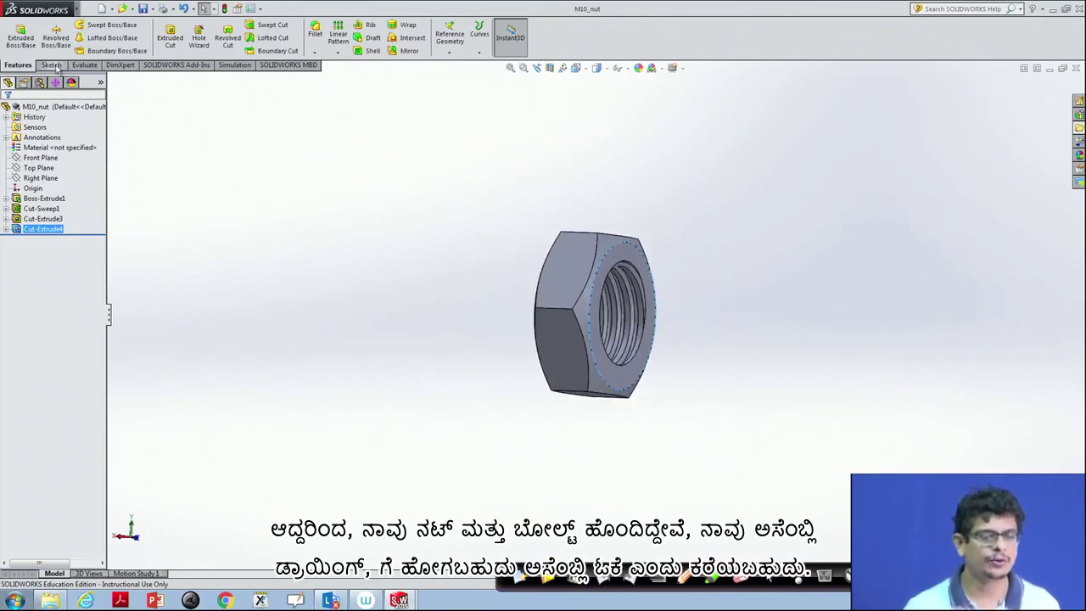
Create a new assembly and place the M10_bolt part in it
click(100, 8)
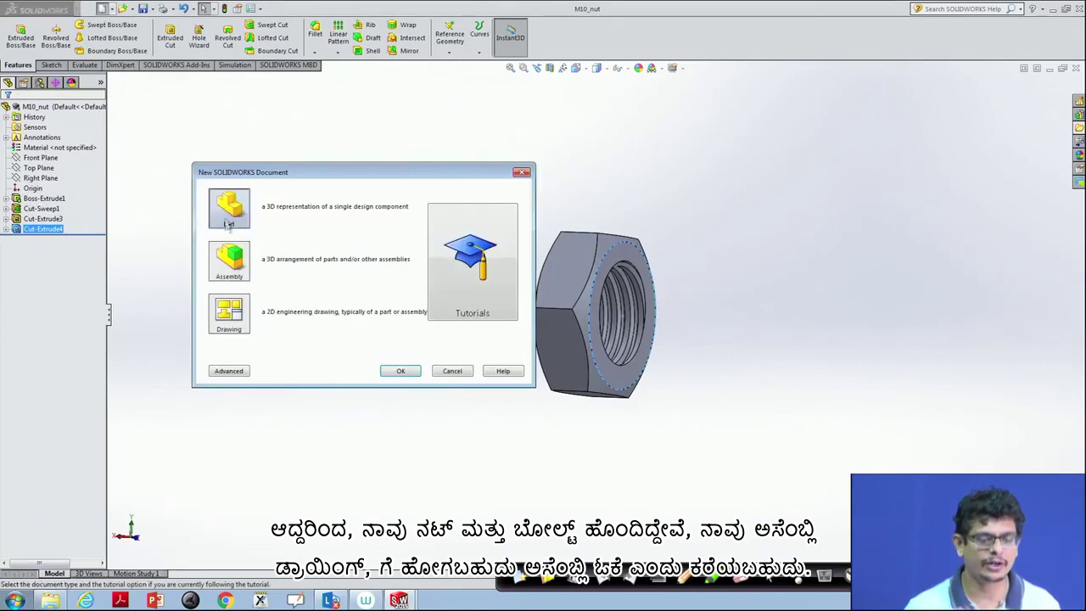
click(229, 259)
click(396, 373)
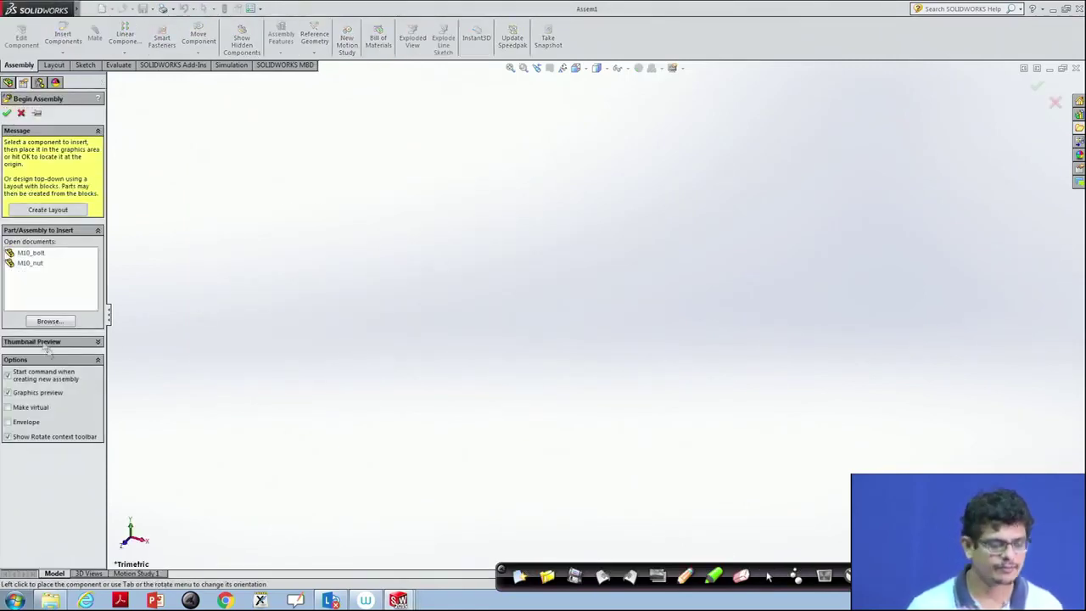
click(30, 253)
ctrl+click(34, 264)
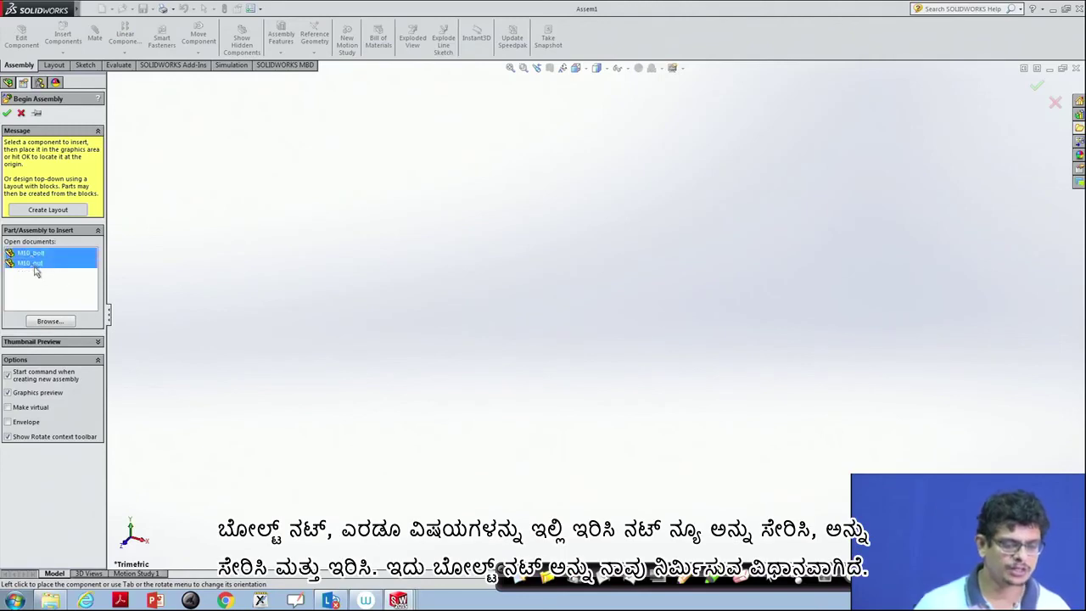
click(31, 253)
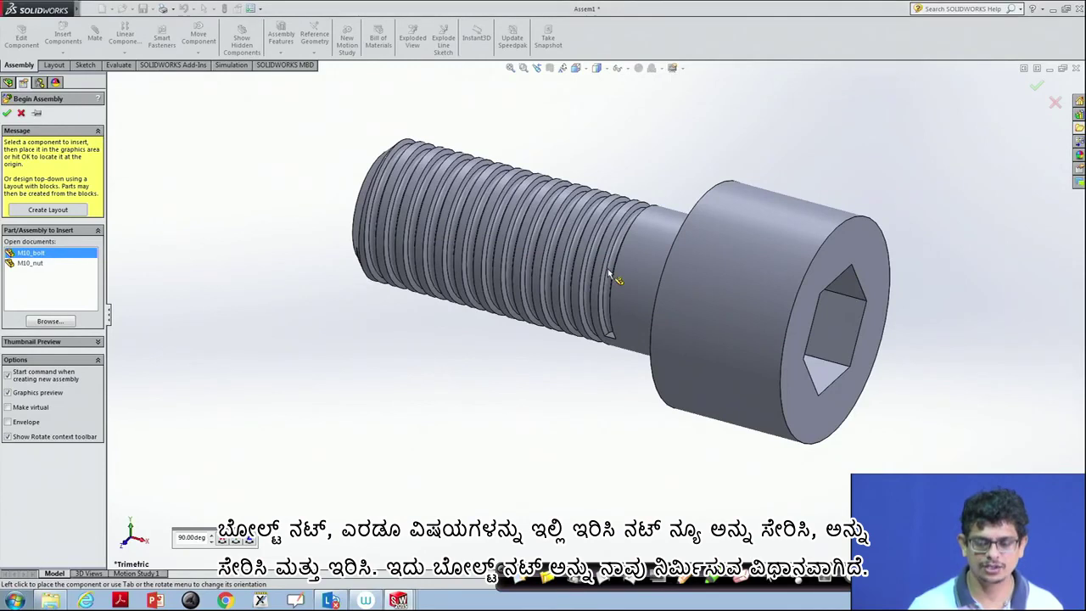
click(607, 268)
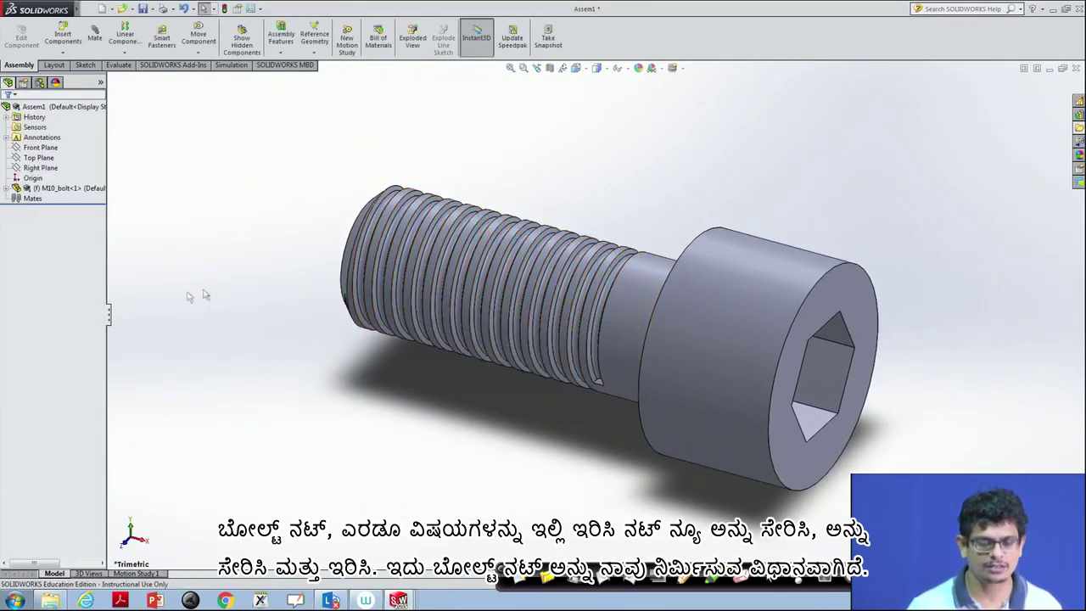
Insert the M10_nut part from disk and place it beside the bolt
click(63, 37)
click(36, 254)
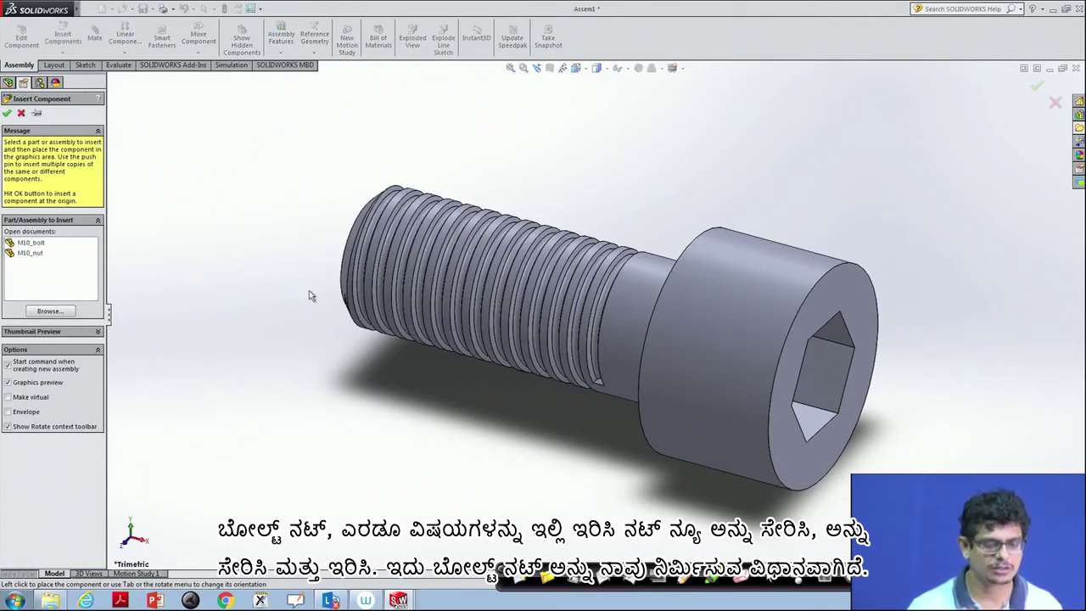
click(29, 255)
click(35, 253)
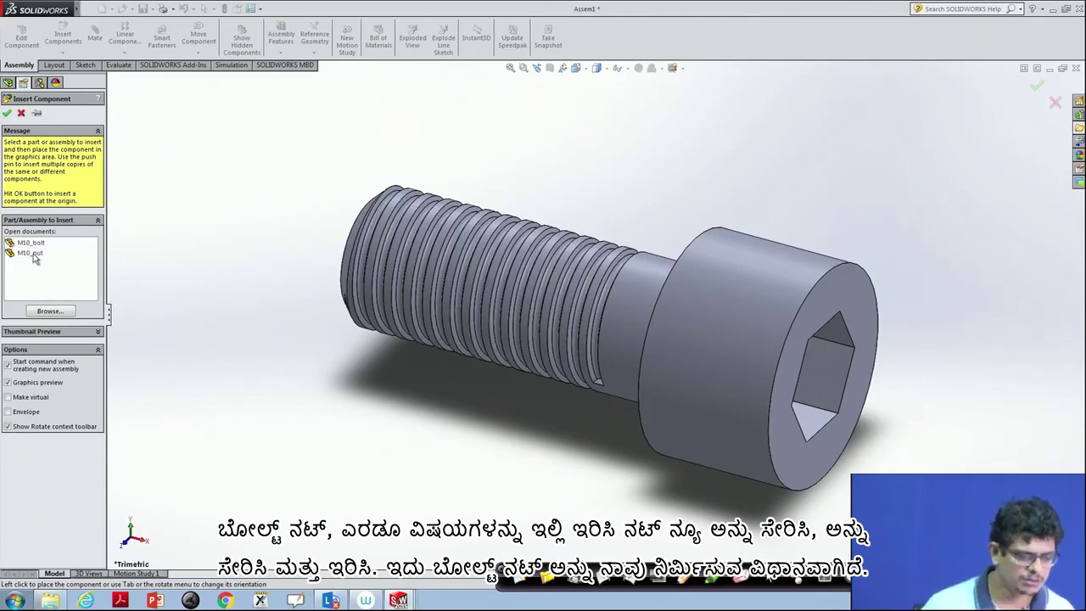
click(34, 254)
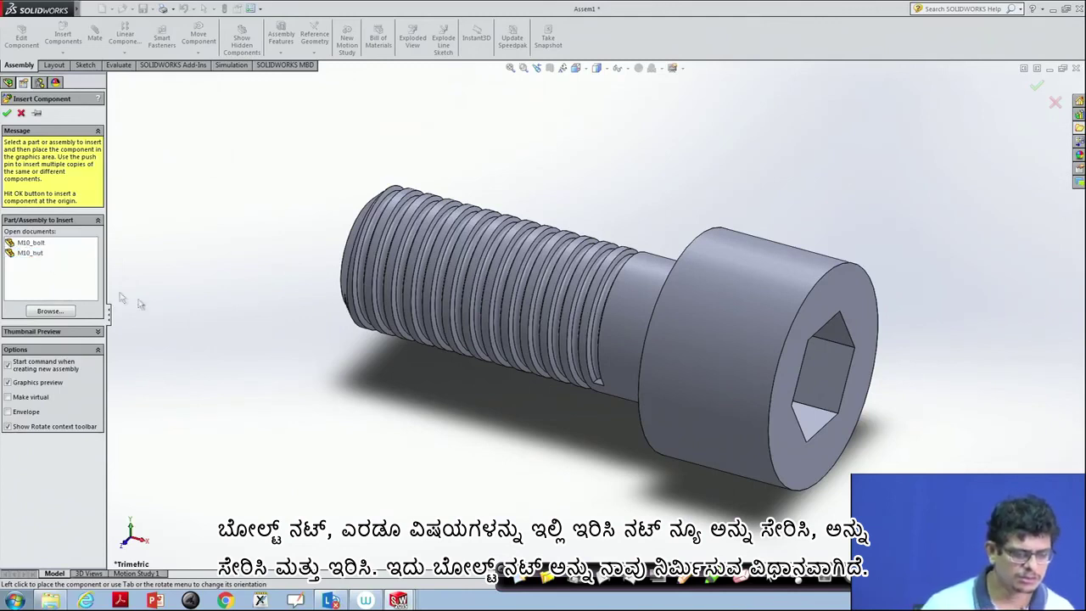
click(50, 311)
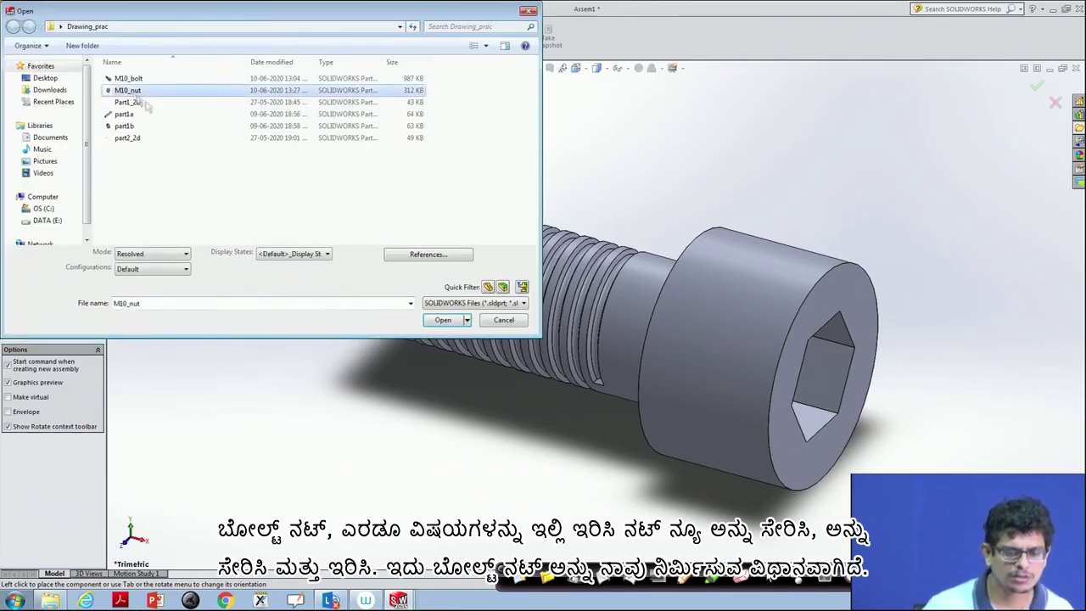
click(443, 320)
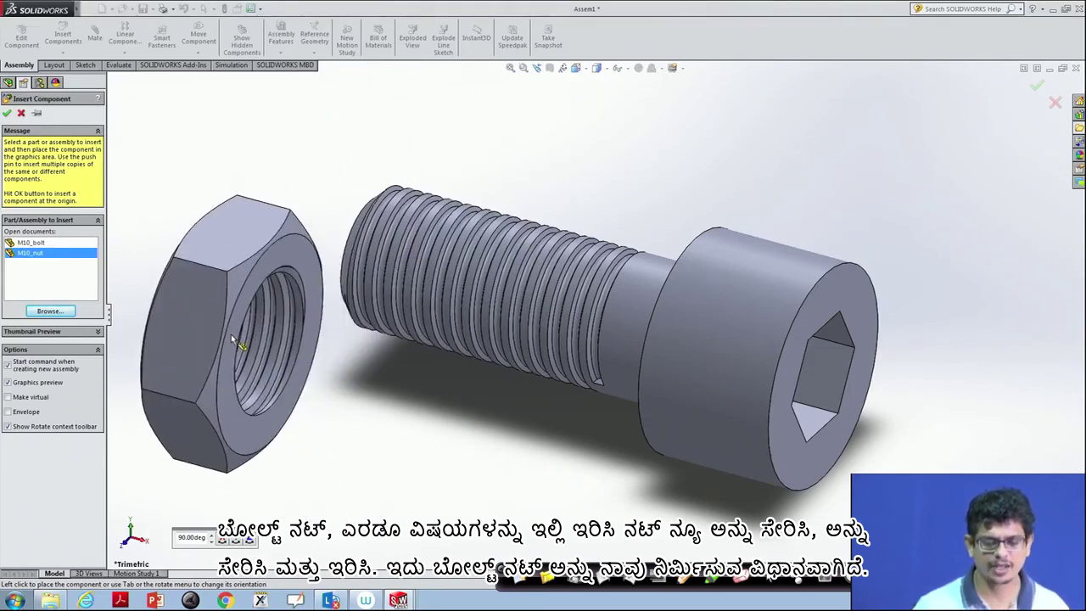
click(231, 335)
mouse_move(382, 453)
middle_down()
mouse_move(450, 468)
mouse_move(418, 465)
mouse_move(445, 443)
middle_up()
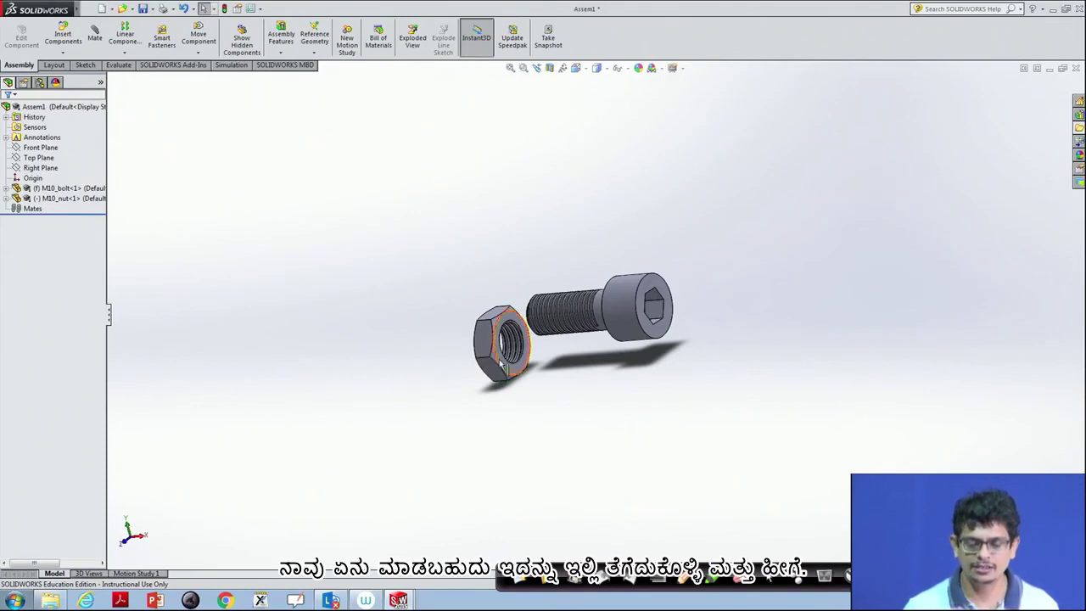
Move the nut toward the bolt and add a Tangent mate between their thread edges
mouse_move(499, 360)
mouse_down()
mouse_move(565, 333)
mouse_move(468, 327)
mouse_up()
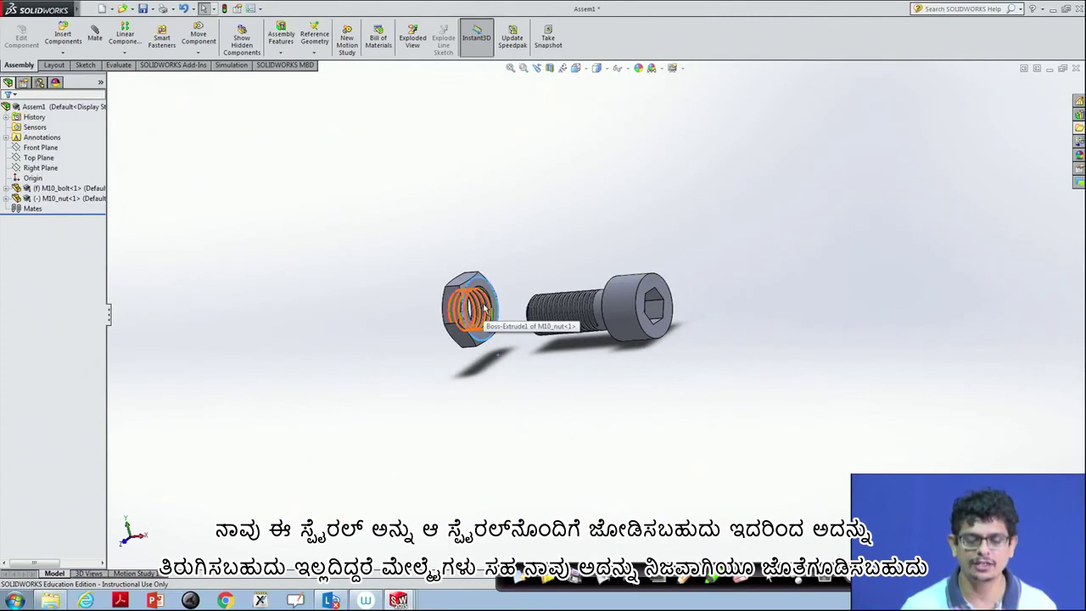
click(94, 42)
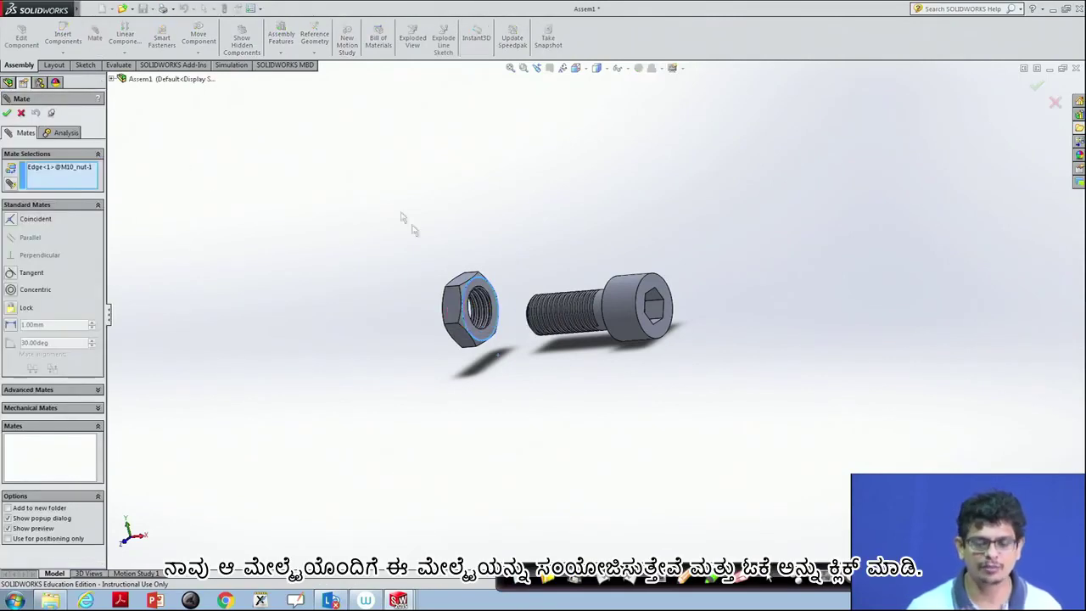
click(574, 317)
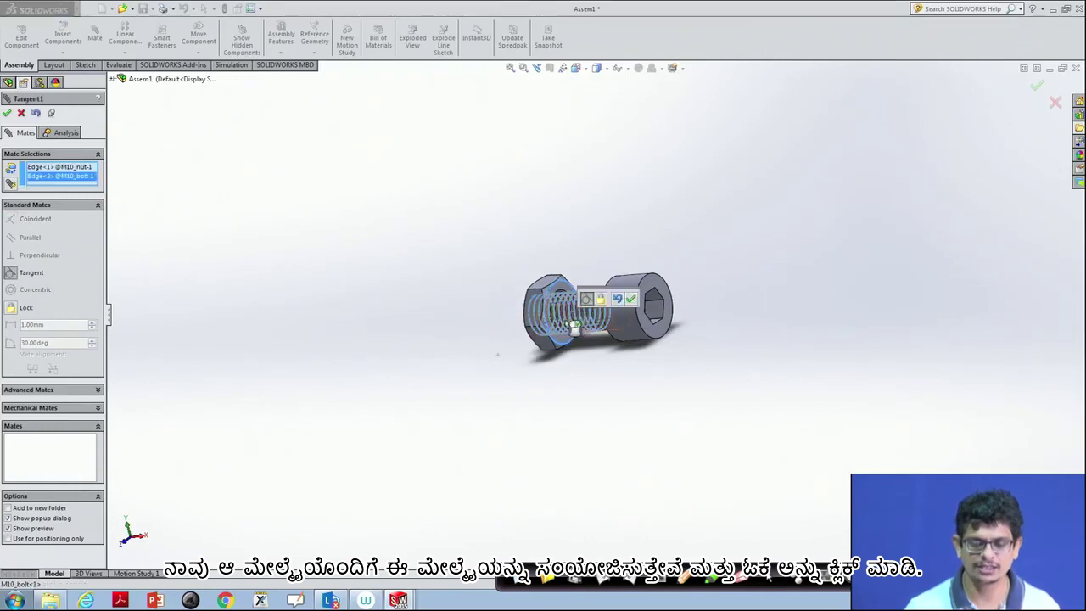
click(630, 299)
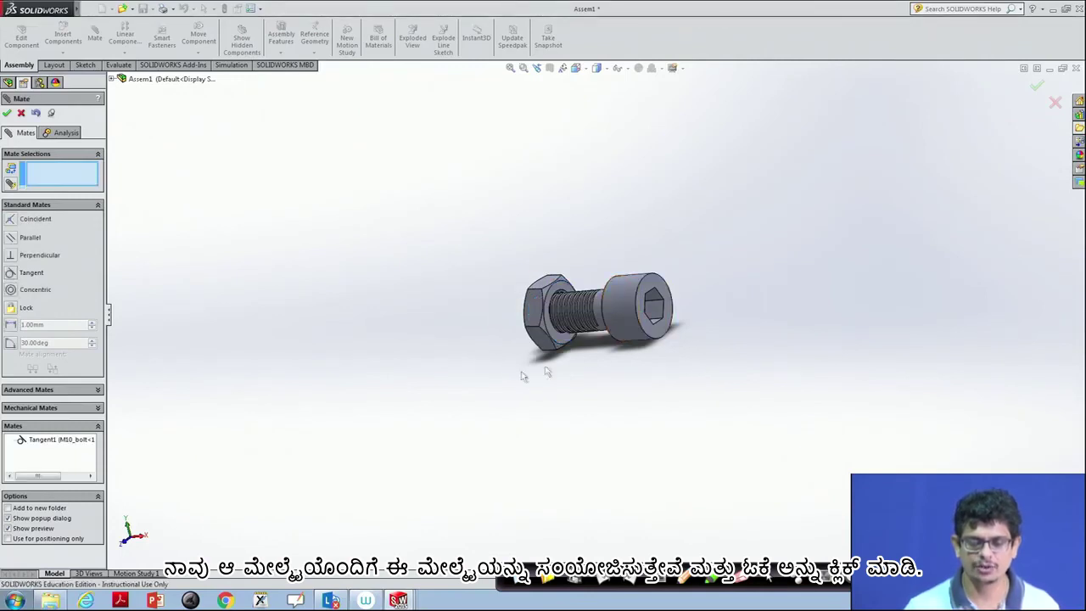